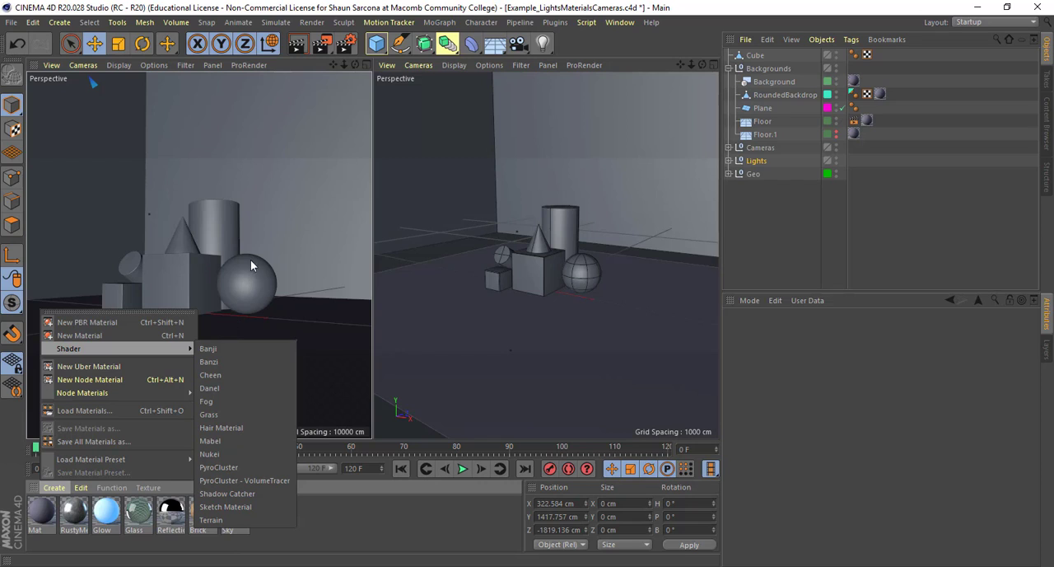
Create a new standard material and open it in the Material Editor
left_click(423, 535)
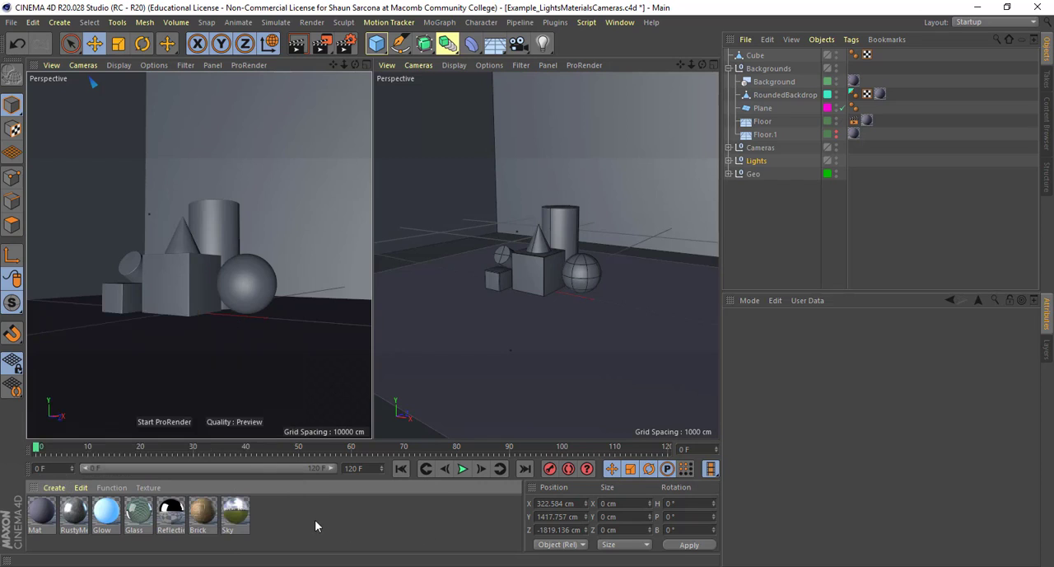
double_click(287, 519)
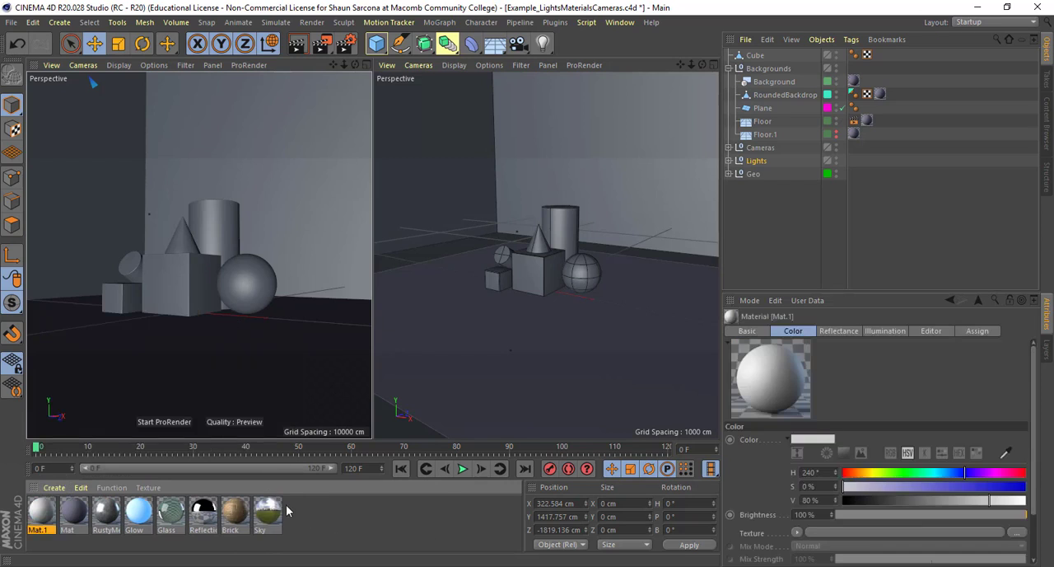
double_click(43, 513)
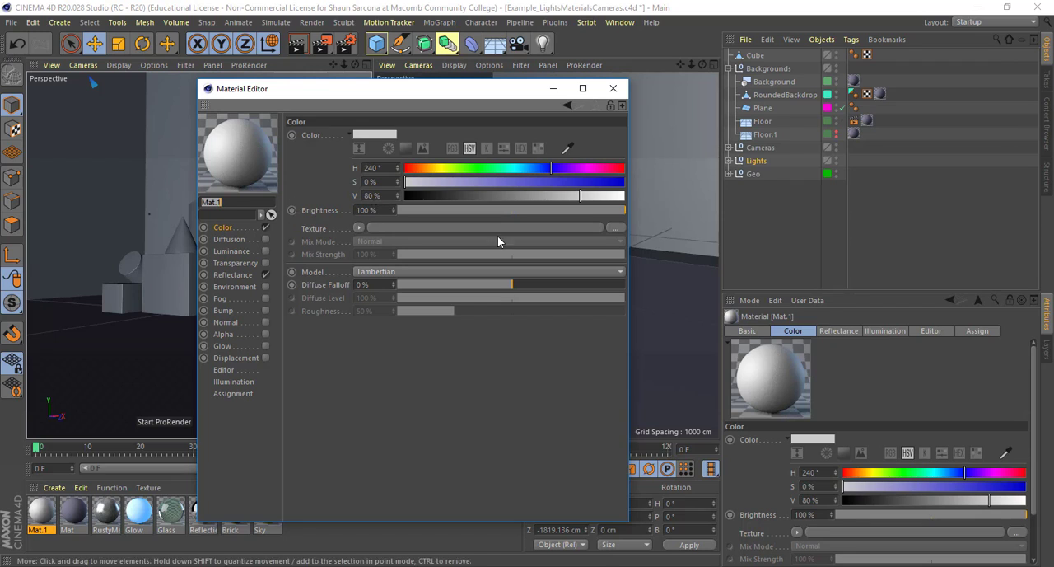
left_click(53, 486)
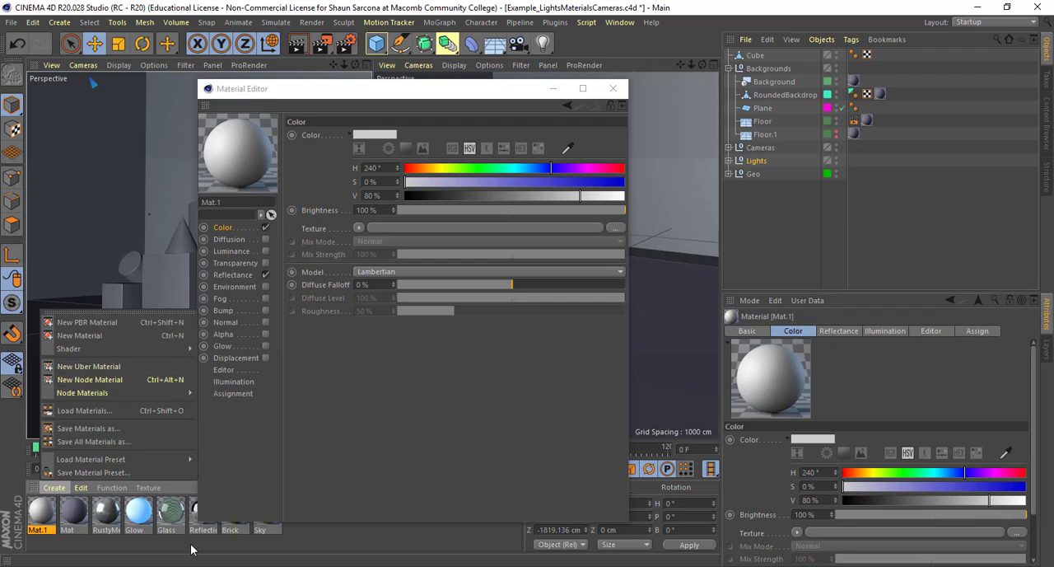
mouse_move(148, 488)
left_click(401, 452)
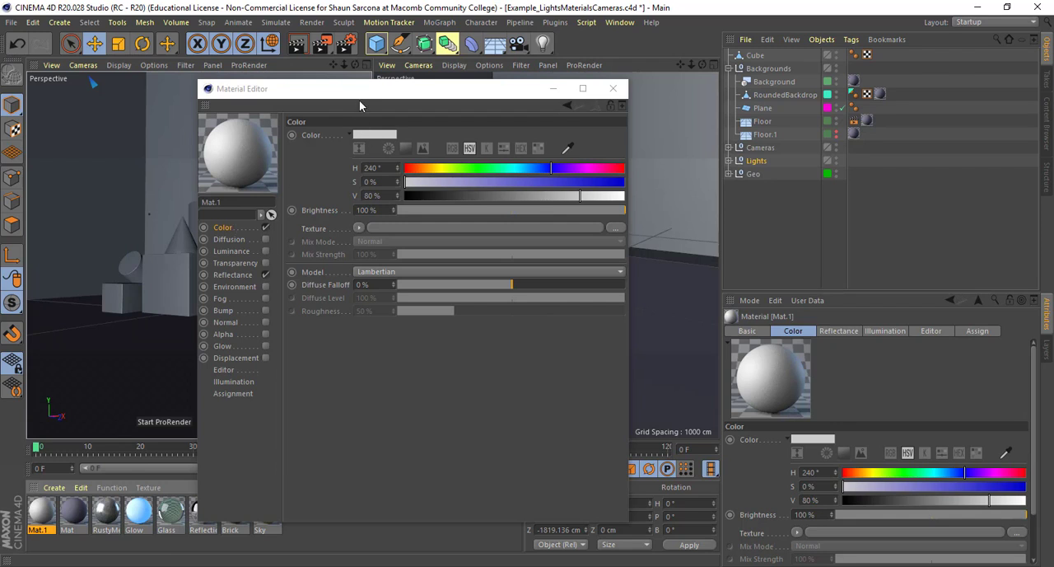
Examine the new material's basic properties and its Color, Reflectance, Diffusion, Luminance and Transparency channel settings
left_click_drag(373, 94, 420, 70)
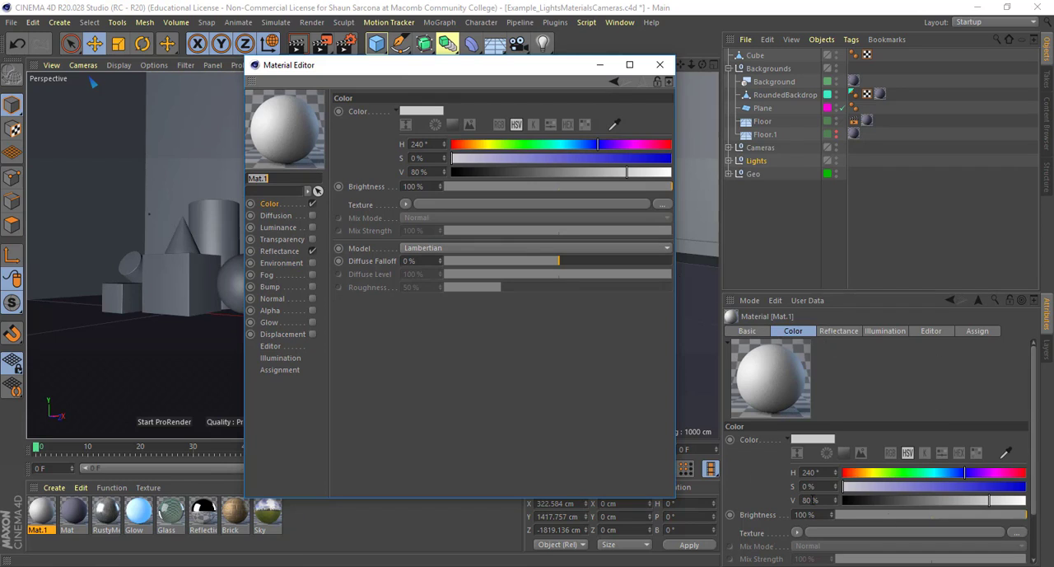
left_click(747, 332)
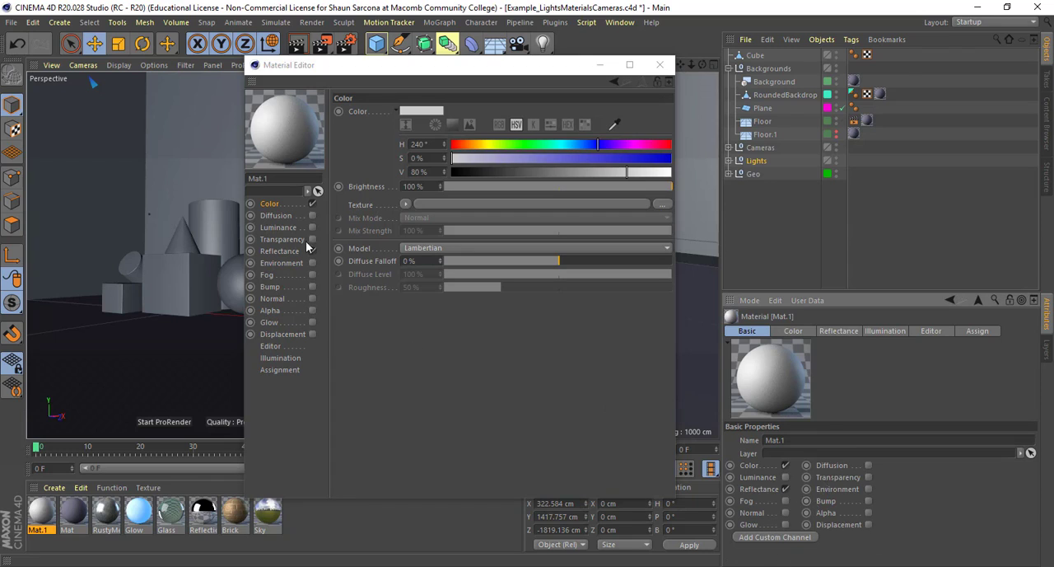
left_click(795, 333)
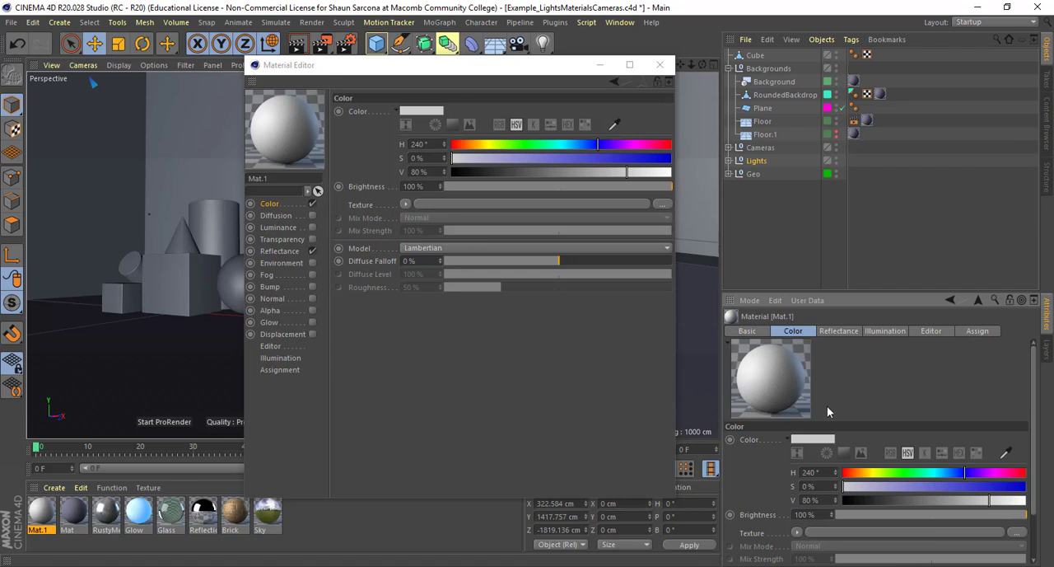
left_click(278, 206)
left_click(835, 333)
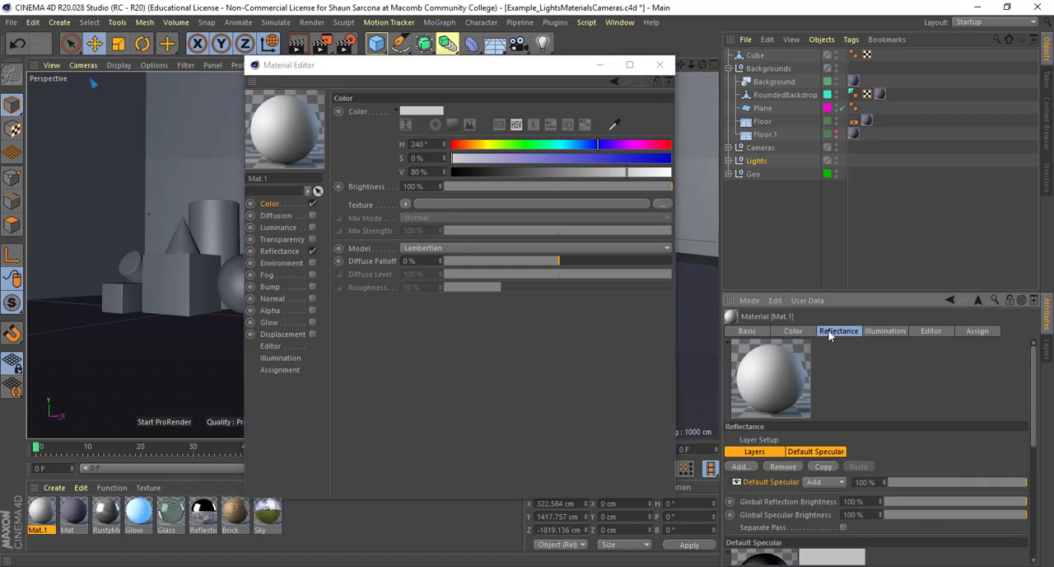
left_click(280, 252)
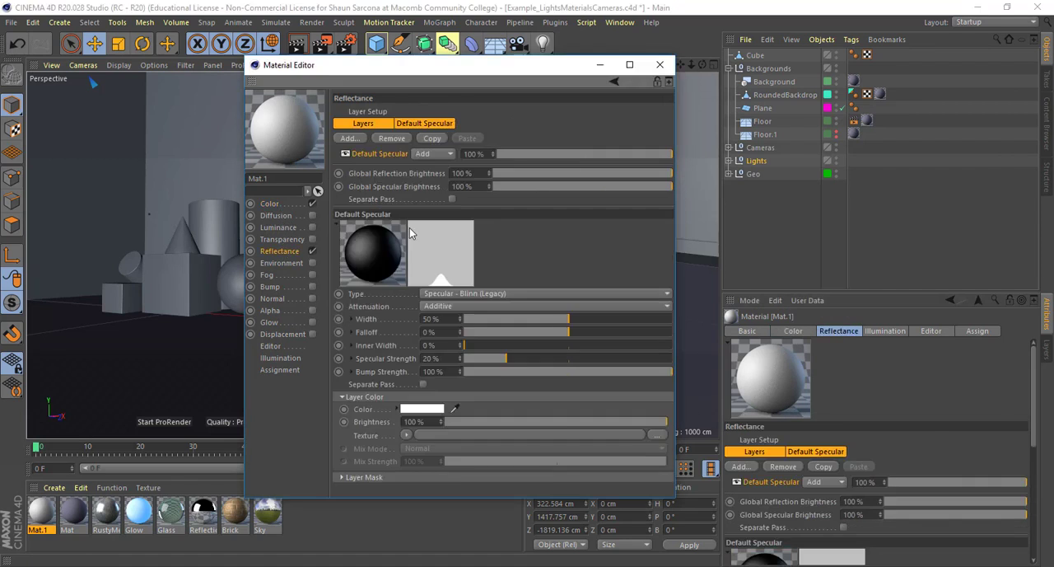
left_click(289, 217)
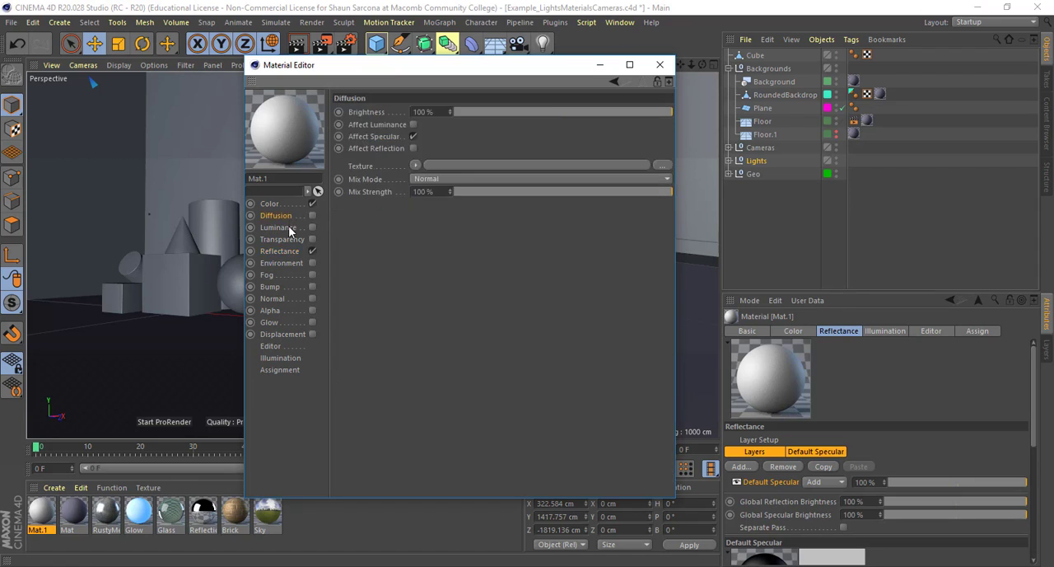
left_click(288, 228)
left_click(288, 238)
left_click(289, 251)
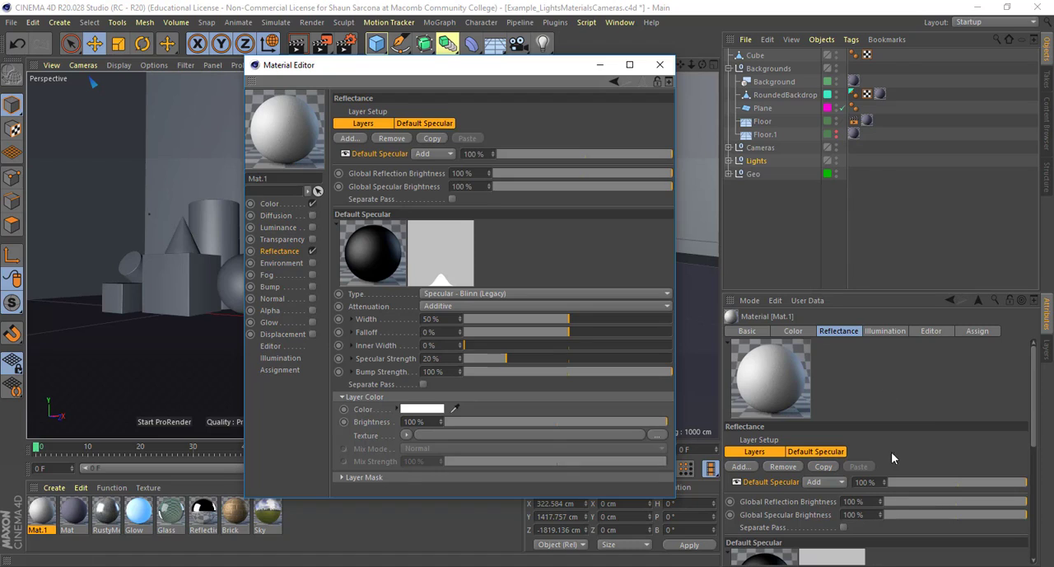
Rename the new material to wood
left_click(282, 178)
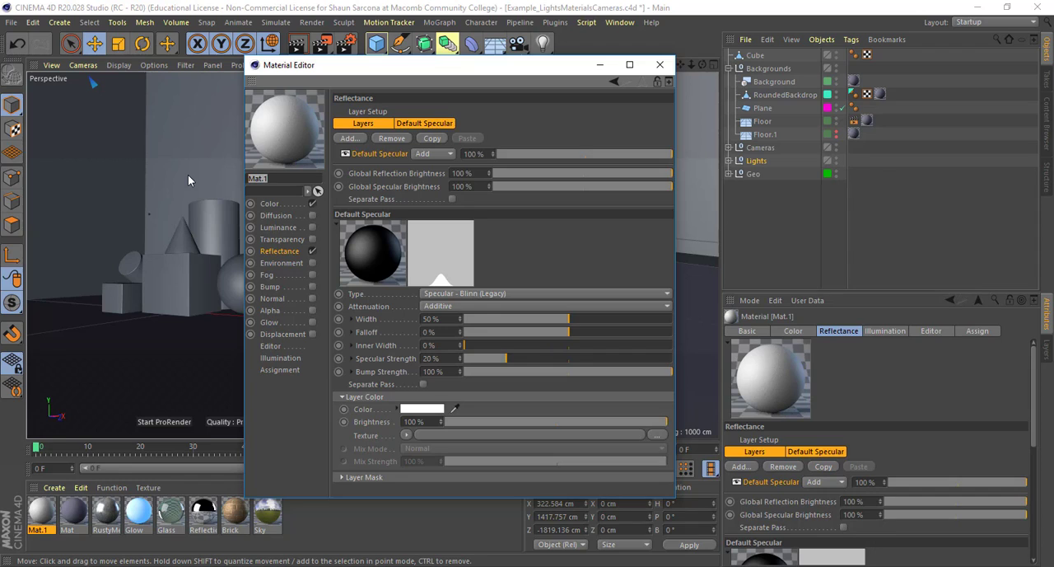
type("wood")
key("Return")
left_click(270, 178)
Set the wood material's color to blue with a hue of 194° and a saturation of 100%
left_click(268, 205)
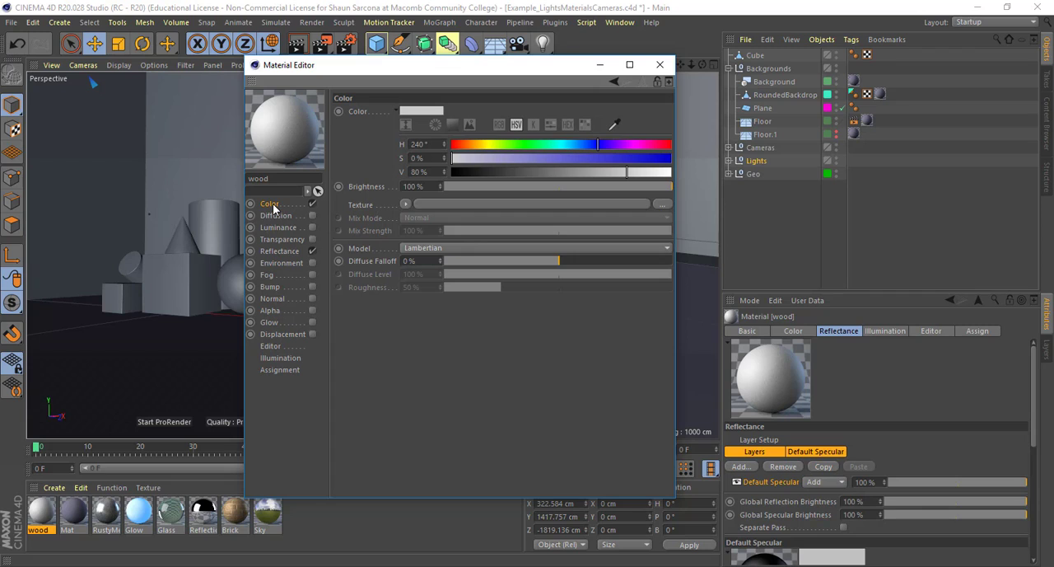
left_click(551, 143)
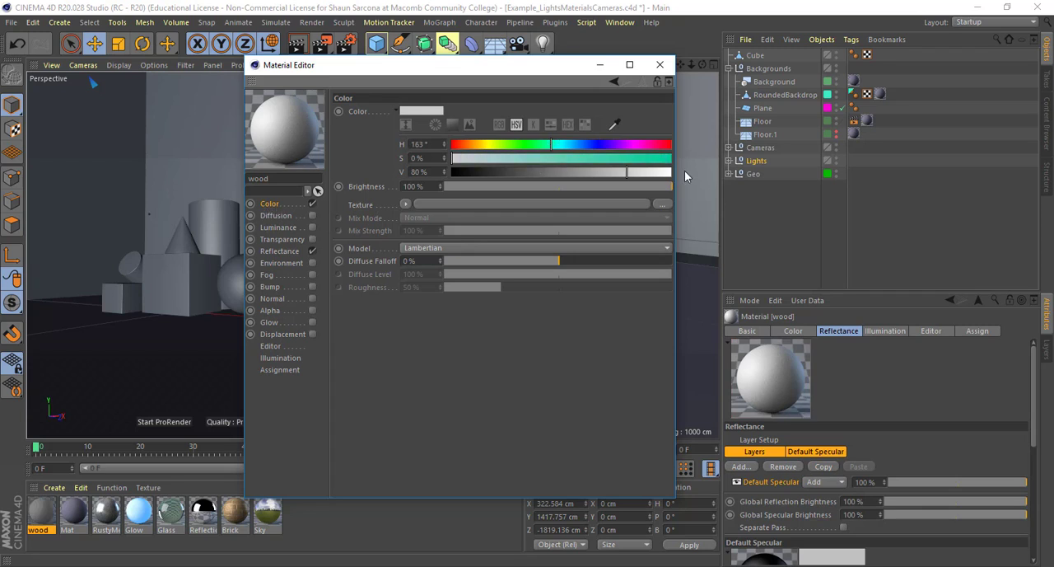
left_click(671, 159)
left_click(608, 144)
left_click(581, 146)
left_click_drag(578, 146, 569, 145)
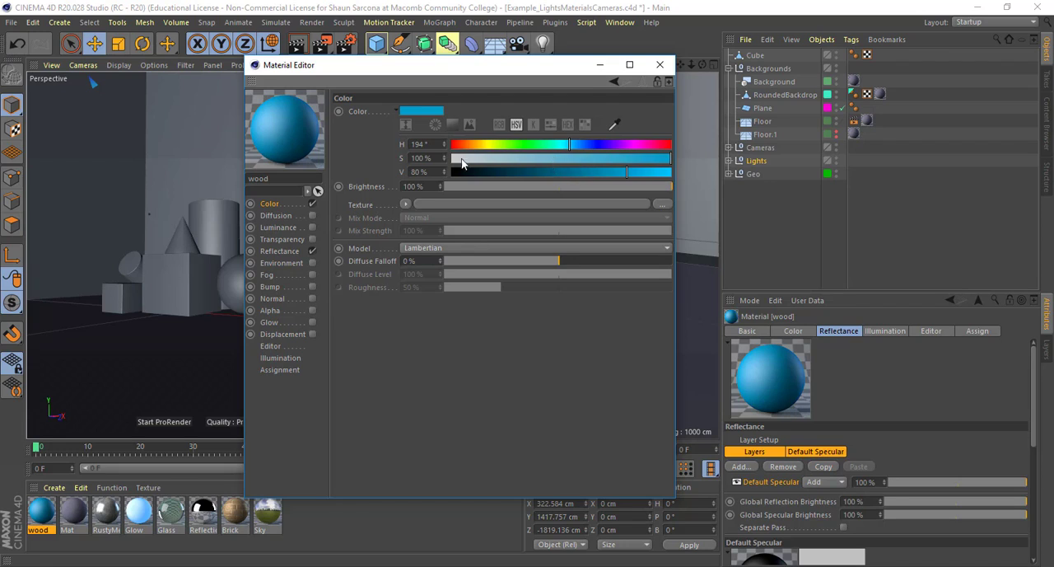
Look through the material color's picker and its RGB, HSV, Kelvin Temperature and Color Swatches modes, returning to HSV
left_click(396, 110)
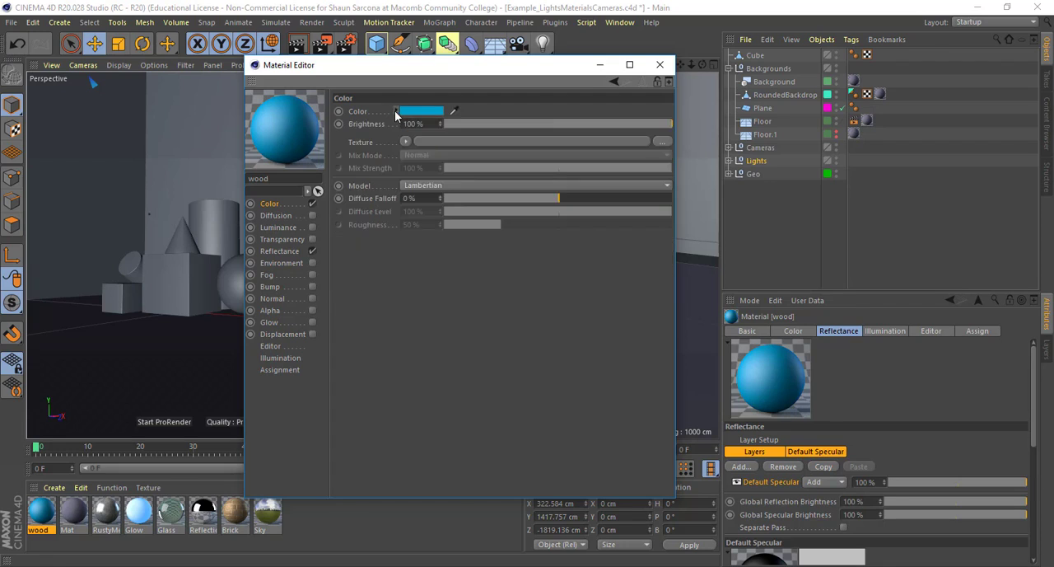
left_click(396, 110)
left_click(420, 112)
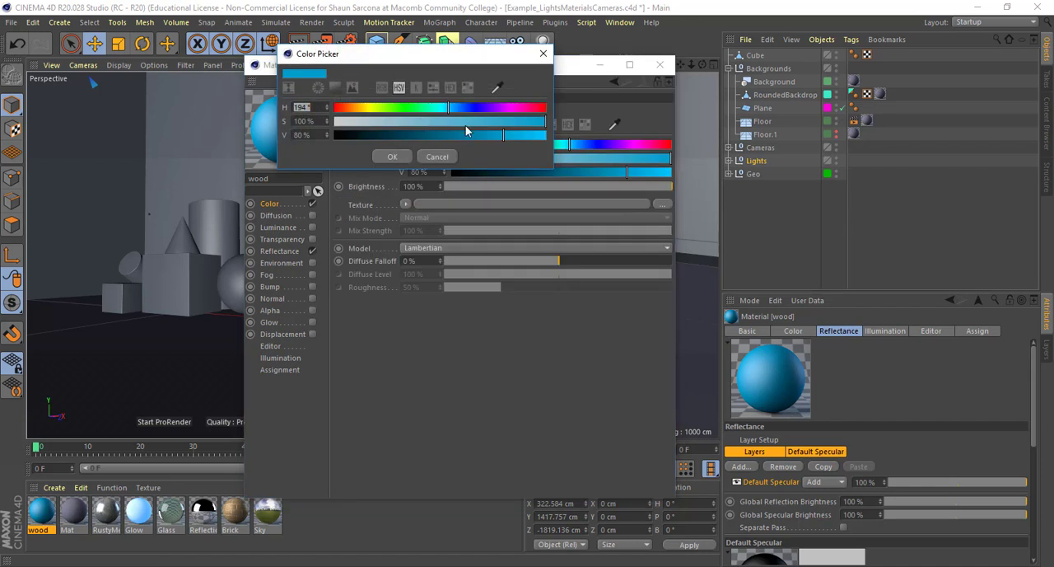
left_click(435, 155)
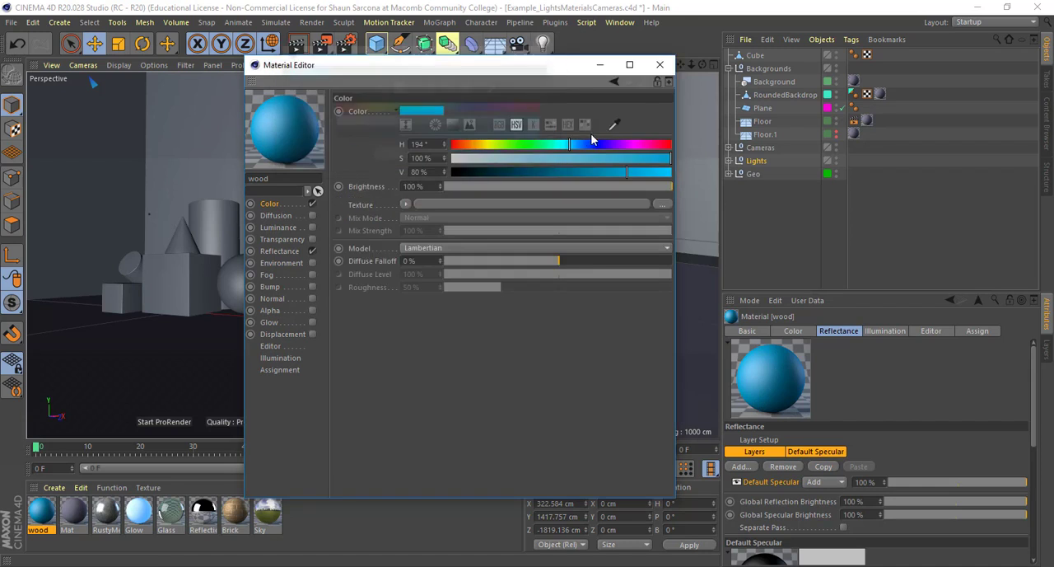
left_click(498, 125)
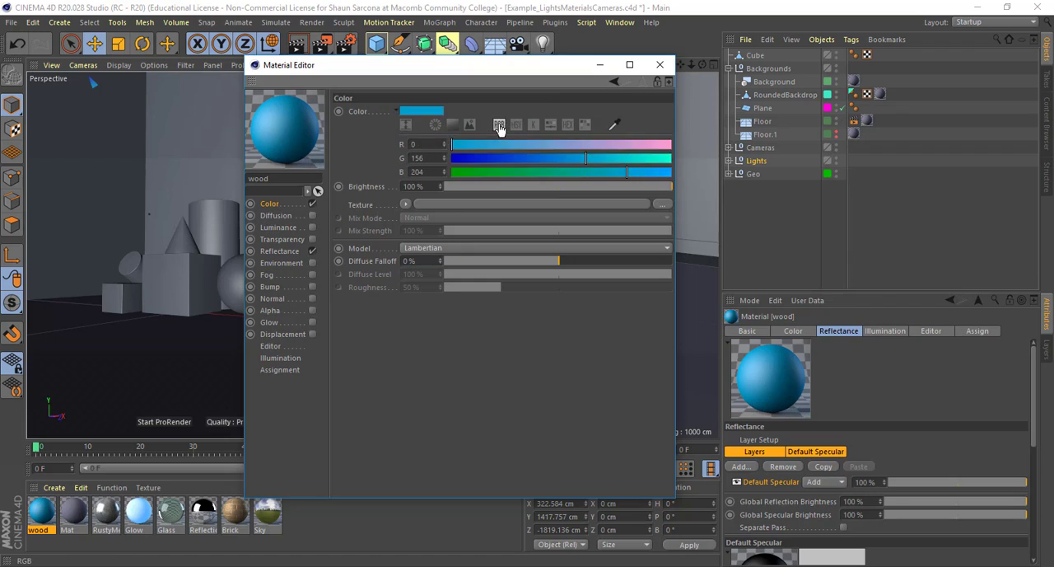
left_click(516, 124)
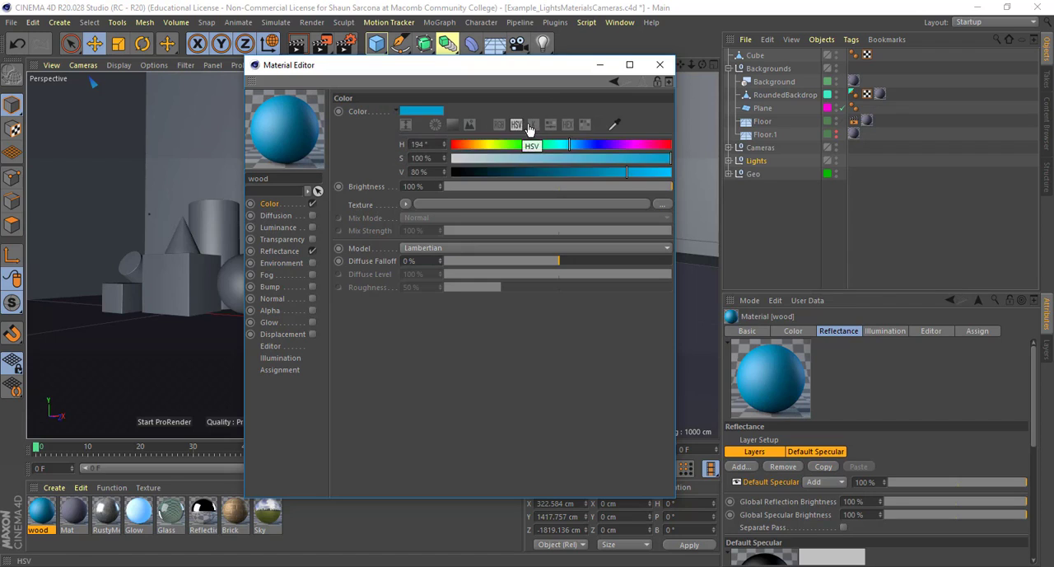
left_click(532, 126)
left_click(532, 125)
left_click(573, 126)
left_click(586, 125)
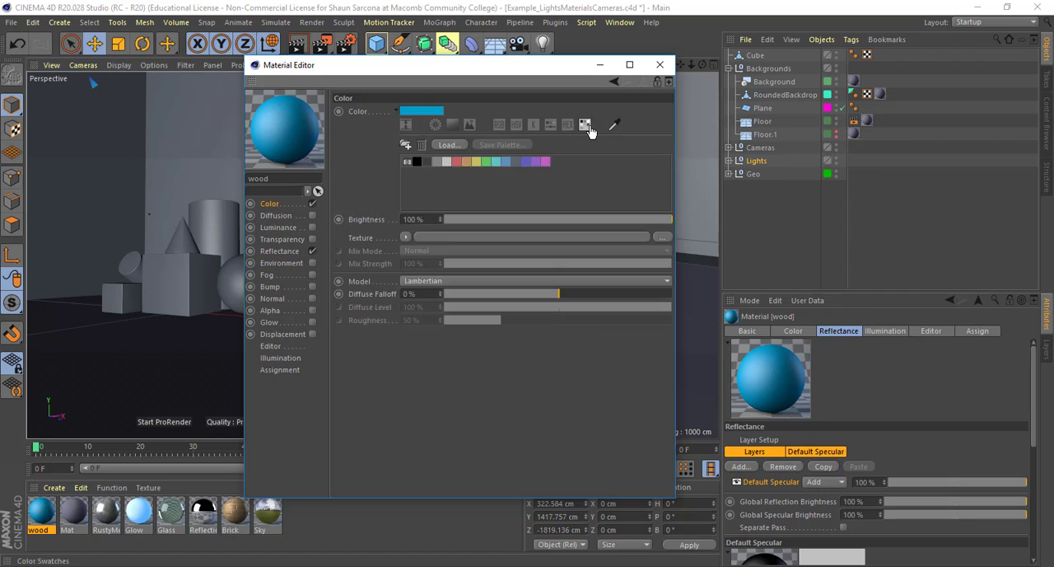
left_click(521, 126)
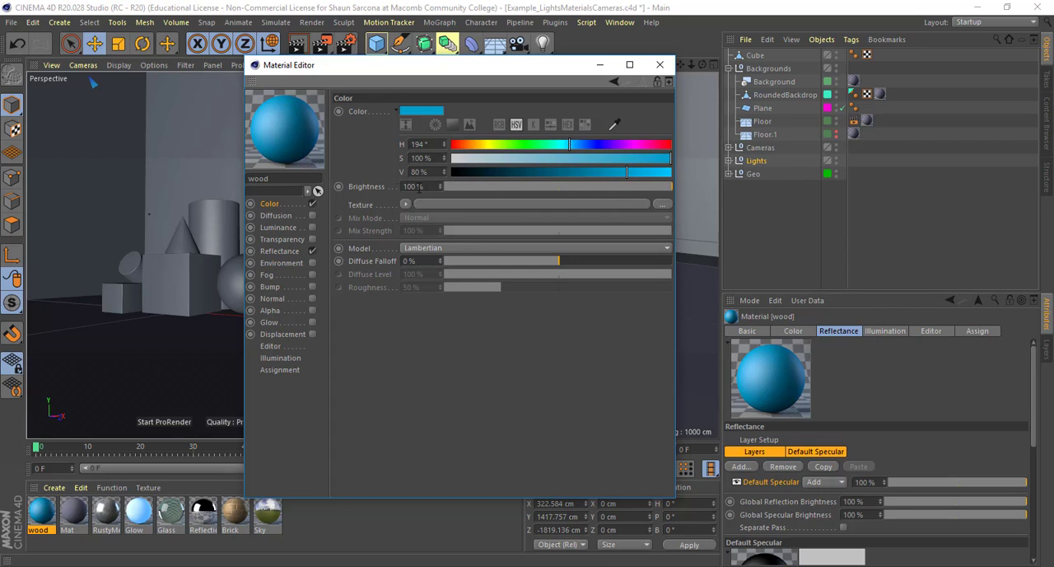
Try a color brightness of 384% on the wood material and reset it to 100%
left_click(414, 186)
left_click(440, 184)
left_click_drag(440, 185, 439, 82)
left_click(398, 187)
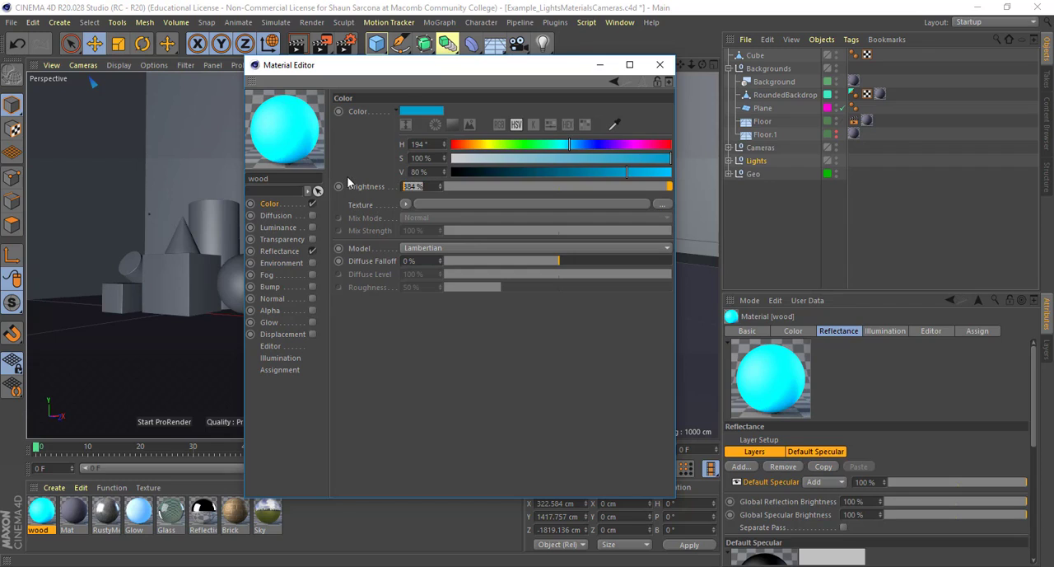
type("1000")
key("Return")
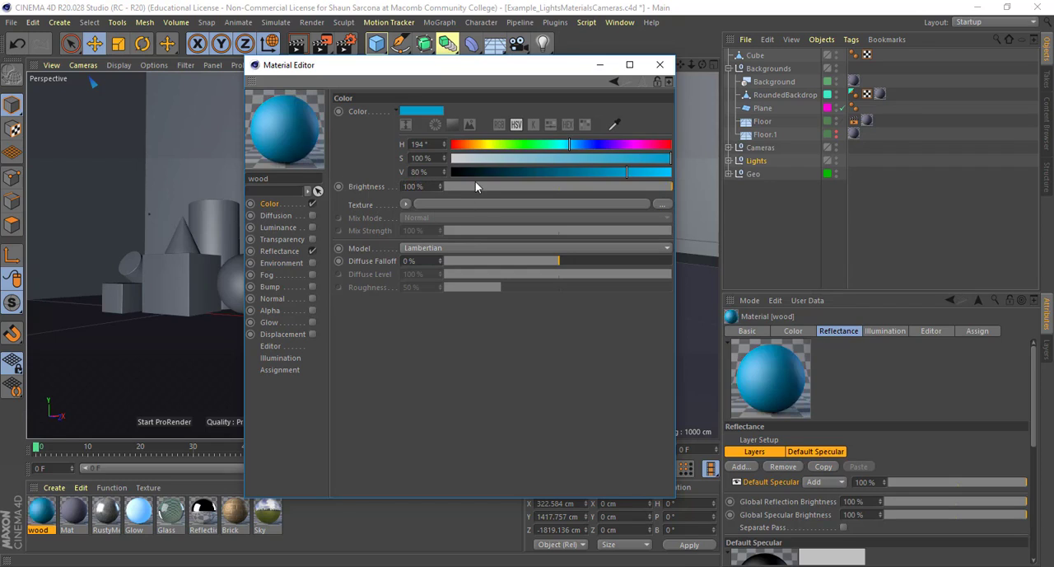
Load a Gradient shader as the wood material's color texture and open its shader properties
left_click(406, 204)
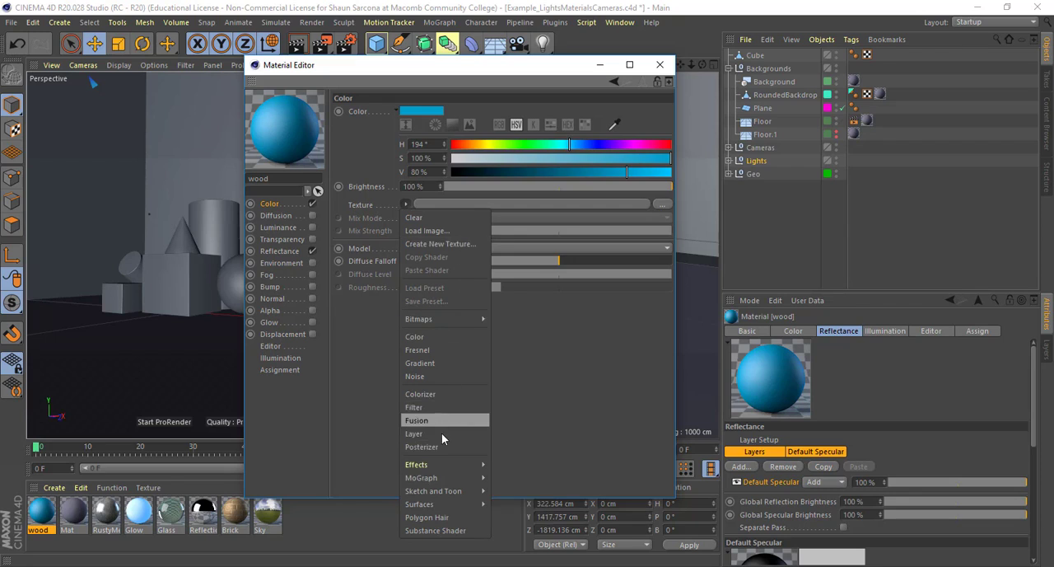
left_click(445, 362)
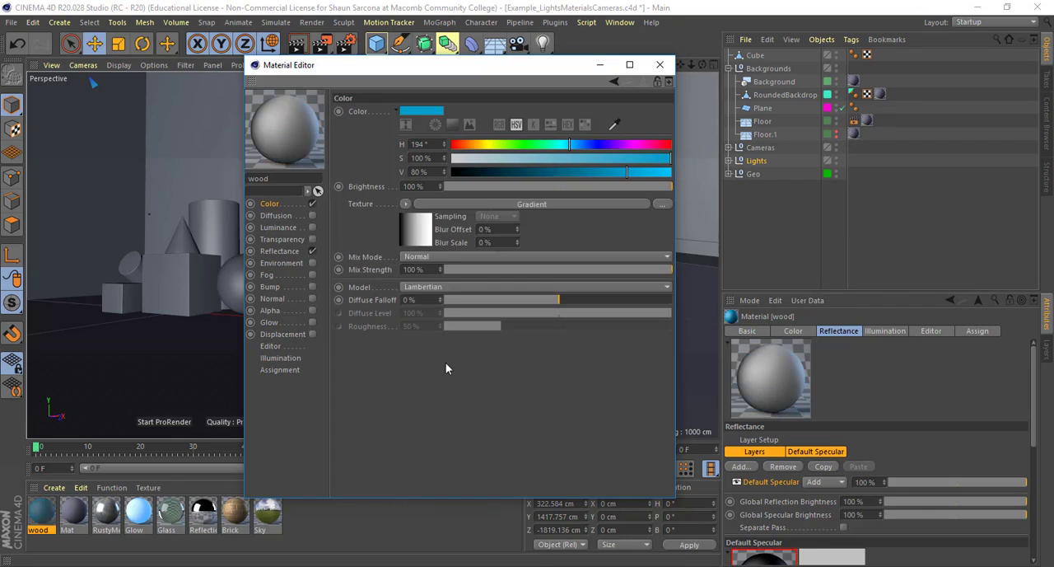
left_click(631, 205)
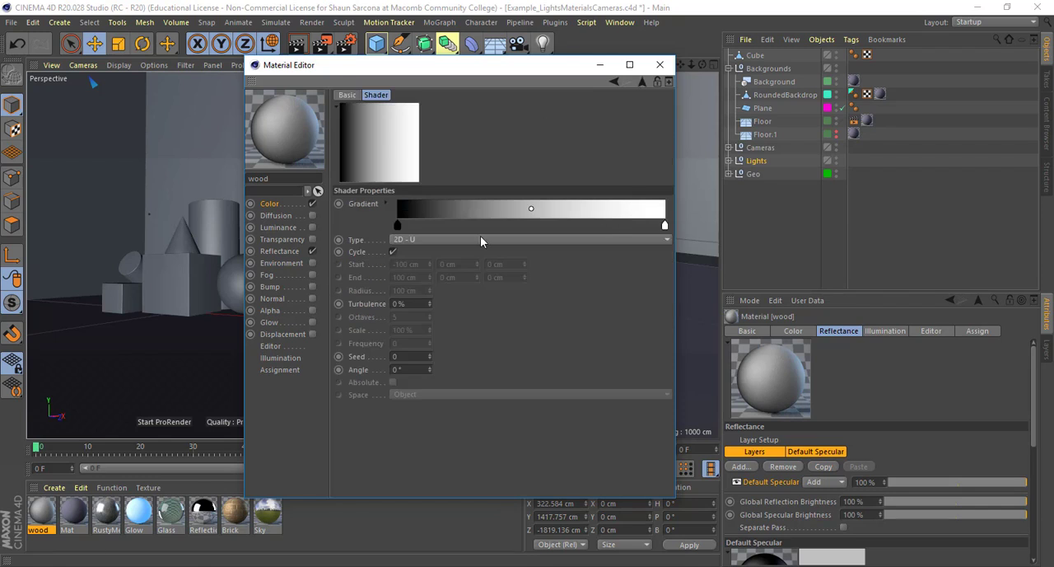
Add a gradient knot at about 47% and color it blue with hue 220°, saturation 79% and value 55%
left_click_drag(398, 229, 344, 239)
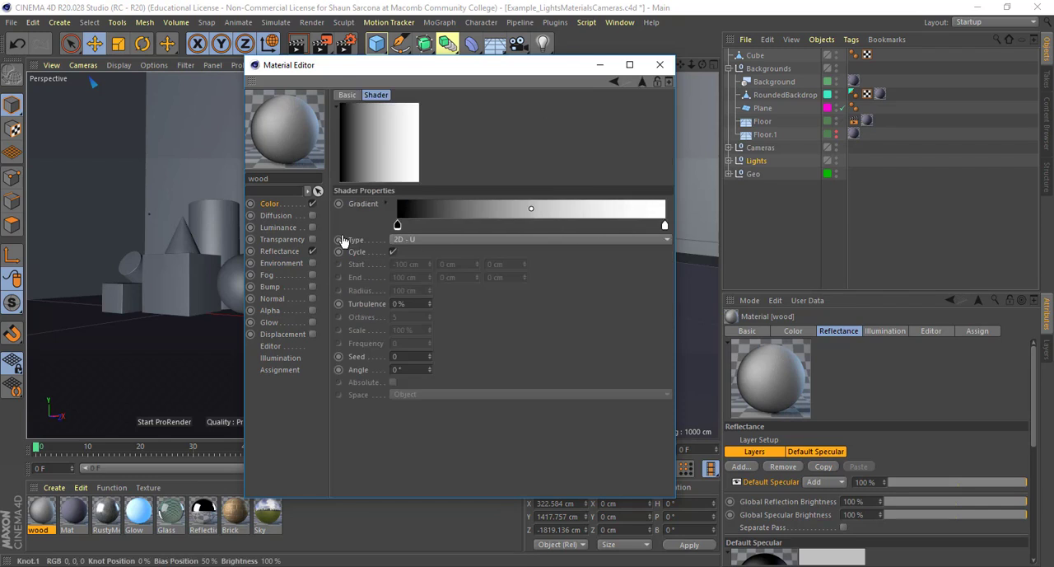
left_click(522, 231)
double_click(523, 228)
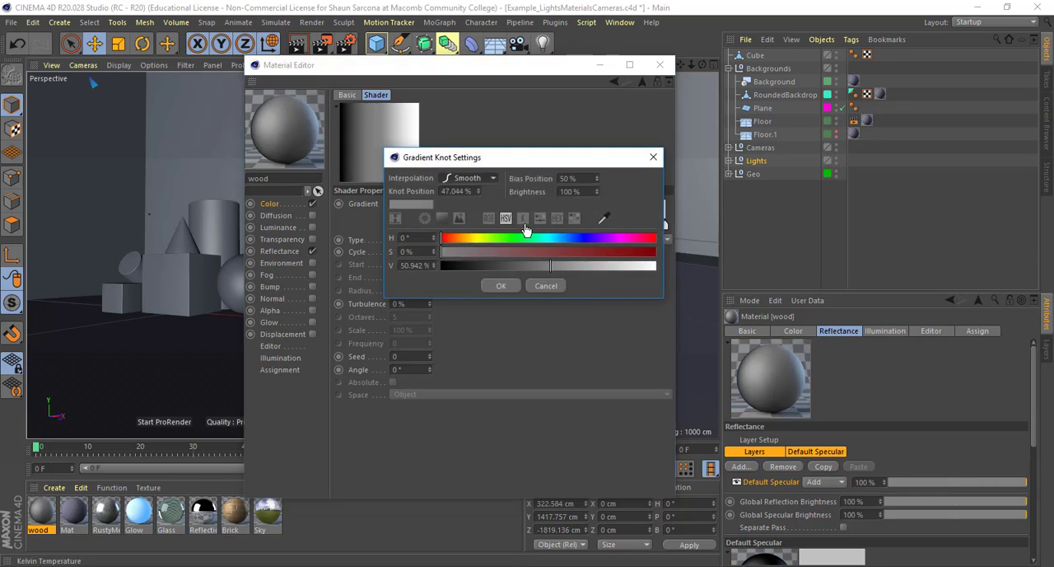
left_click_drag(525, 158, 545, 52)
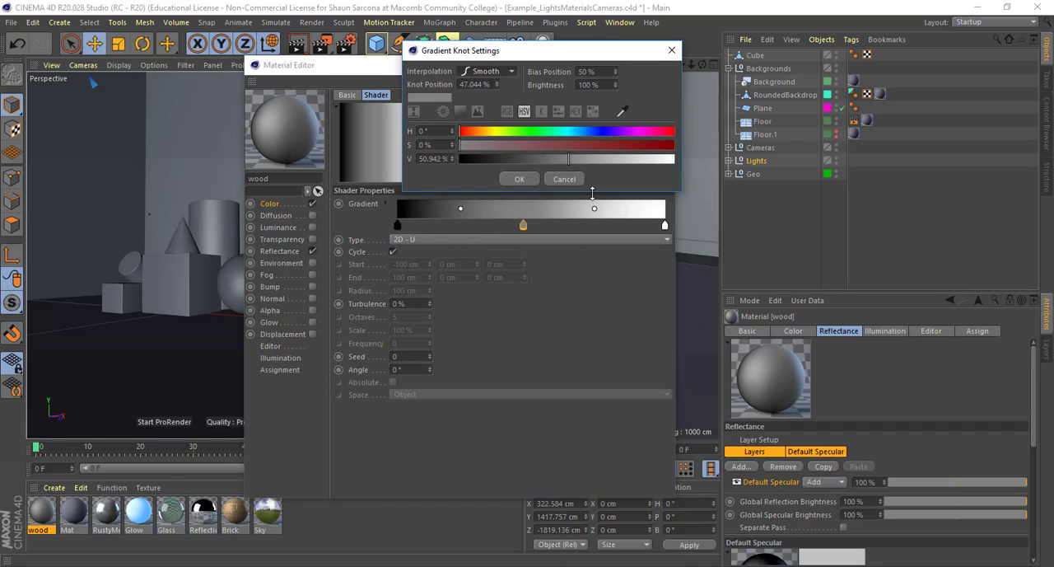
left_click_drag(551, 146, 524, 161)
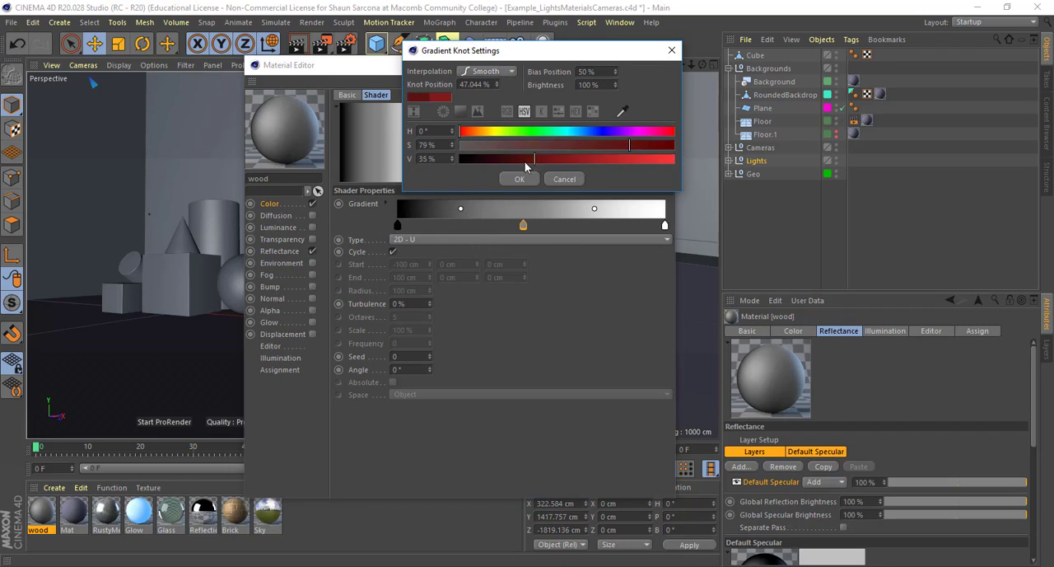
left_click(613, 133)
left_click(578, 161)
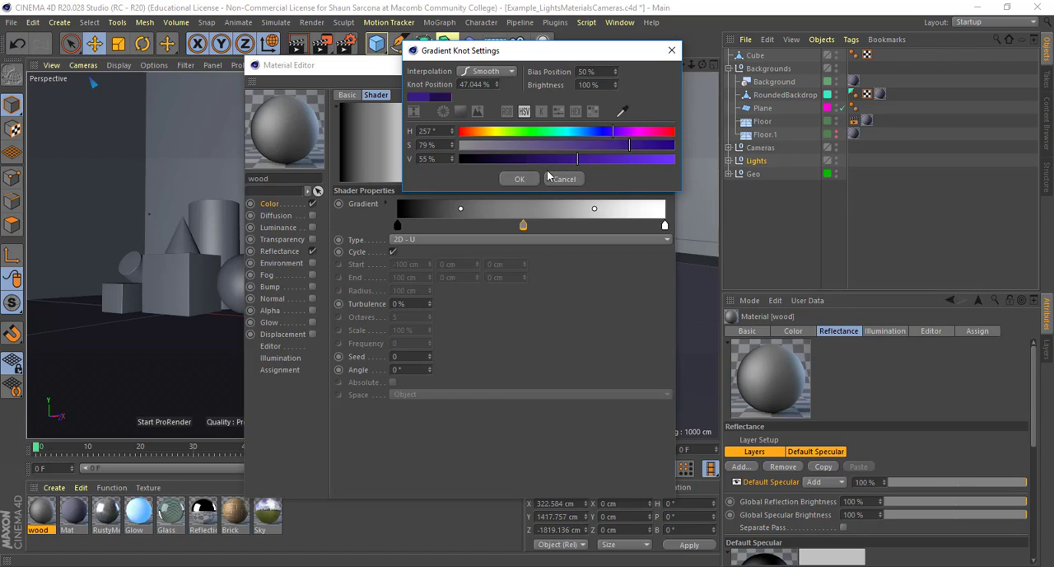
left_click_drag(613, 134, 591, 134)
left_click(530, 176)
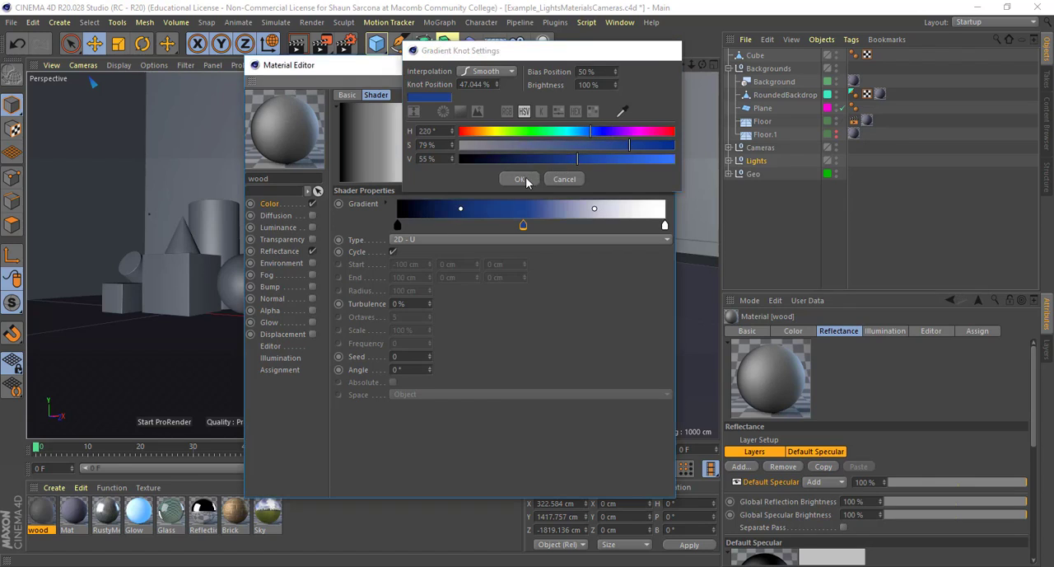
Color the gradient's starting knot teal with hue 186°, saturation 79% and value 52%
double_click(397, 224)
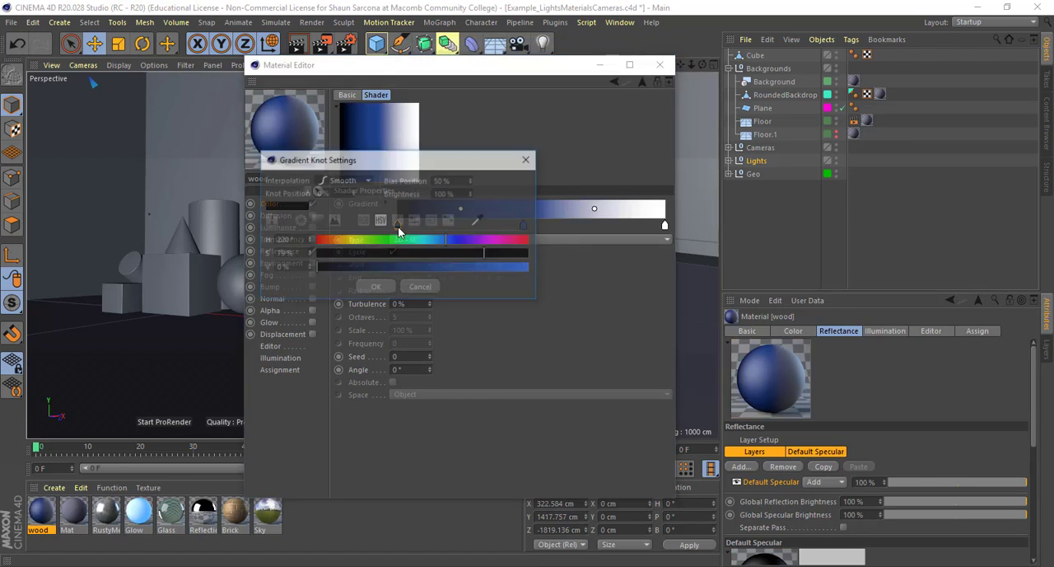
left_click_drag(446, 246, 430, 248)
left_click(427, 267)
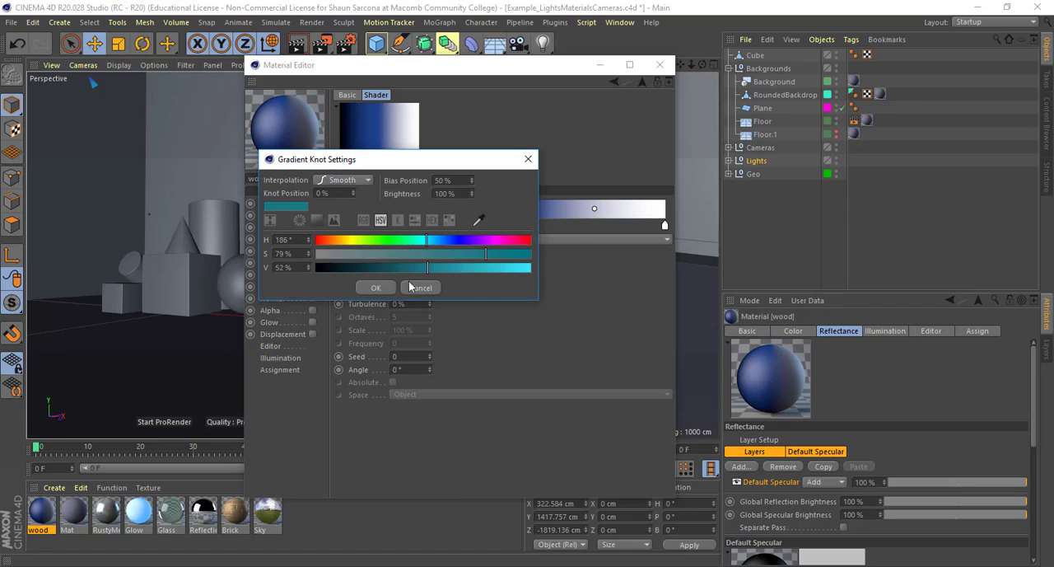
left_click(375, 288)
Color the gradient's end knot at 100% purple with hue 294° and saturation 70%
double_click(663, 225)
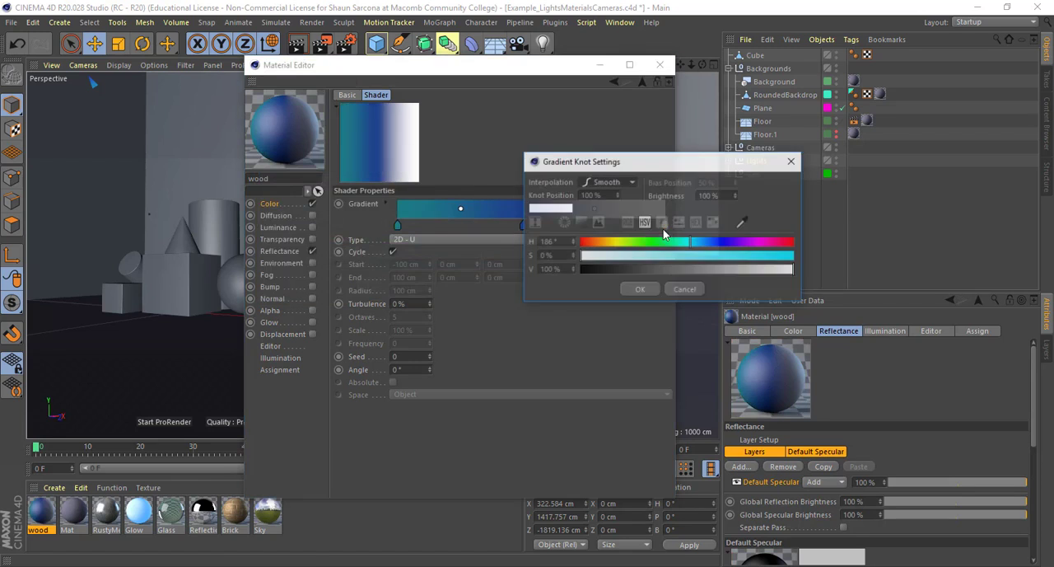
left_click(755, 241)
left_click(729, 255)
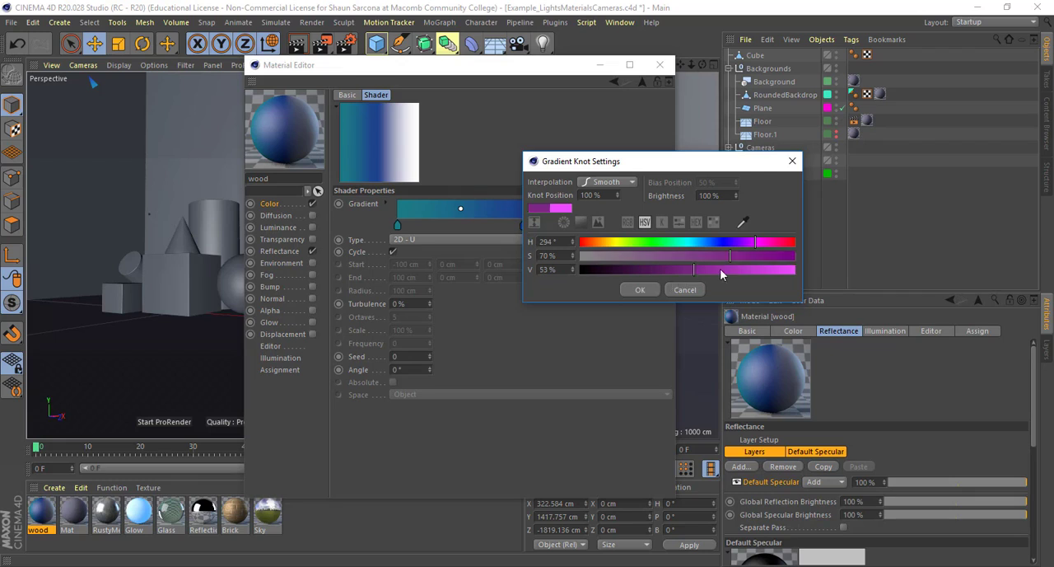
left_click(646, 290)
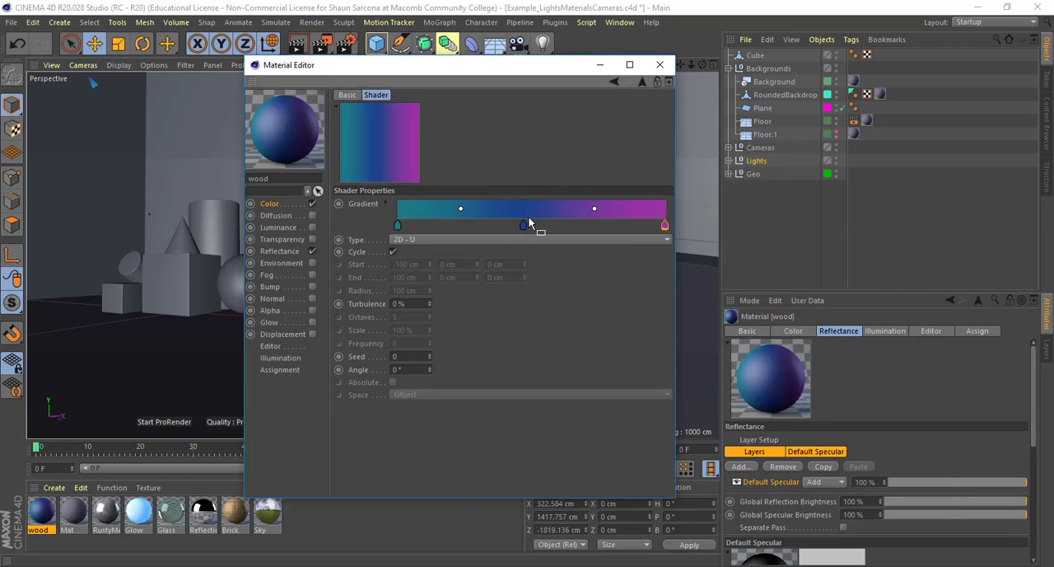
Try the gradient types 2D - Diagonal, 2D - Box, 2D - Four Corner and 3D - Cylindrical, returning to 2D - Diagonal
left_click(474, 242)
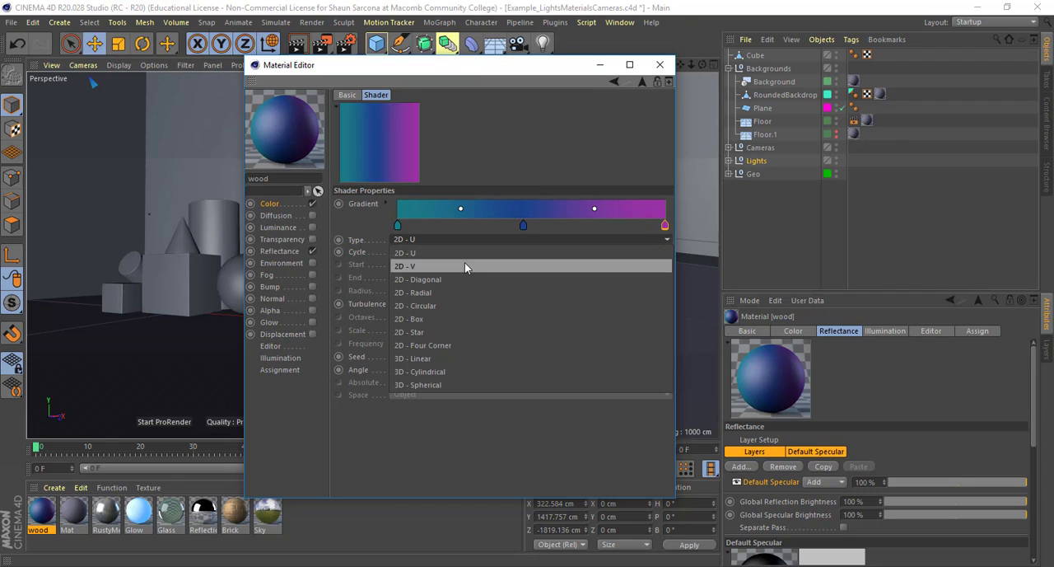
left_click(458, 278)
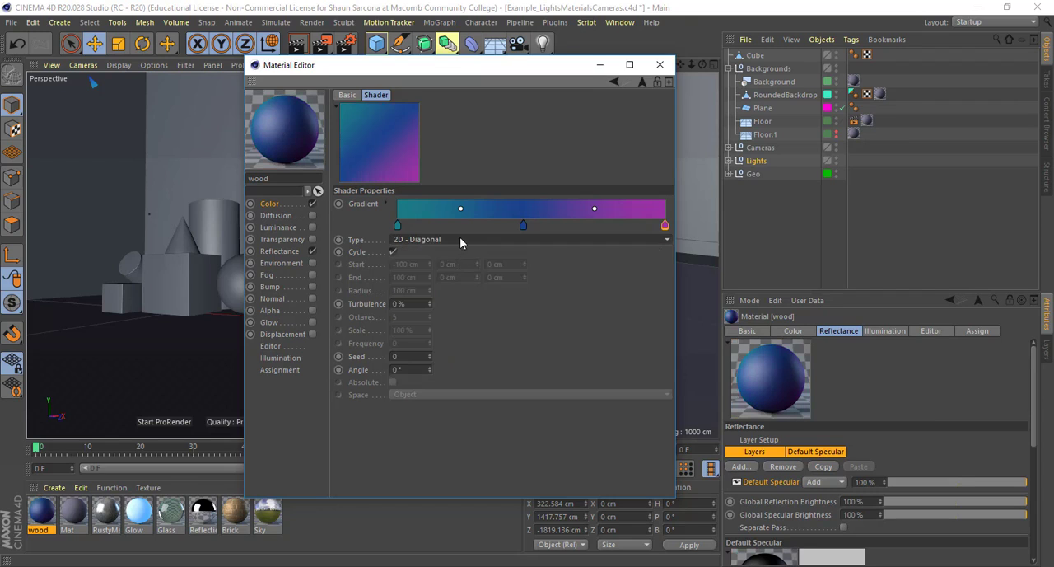
left_click(460, 239)
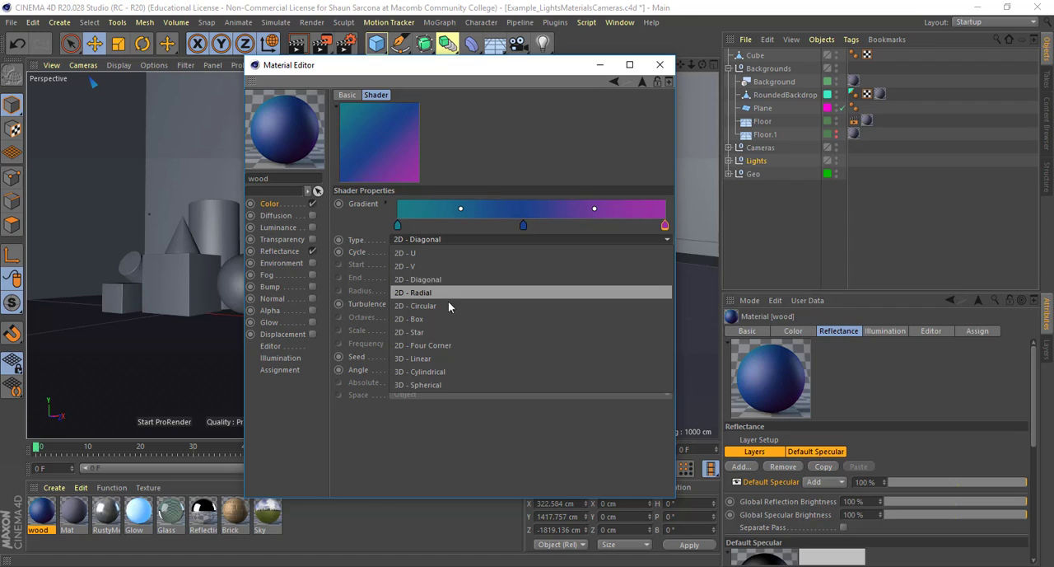
left_click(446, 319)
left_click(451, 240)
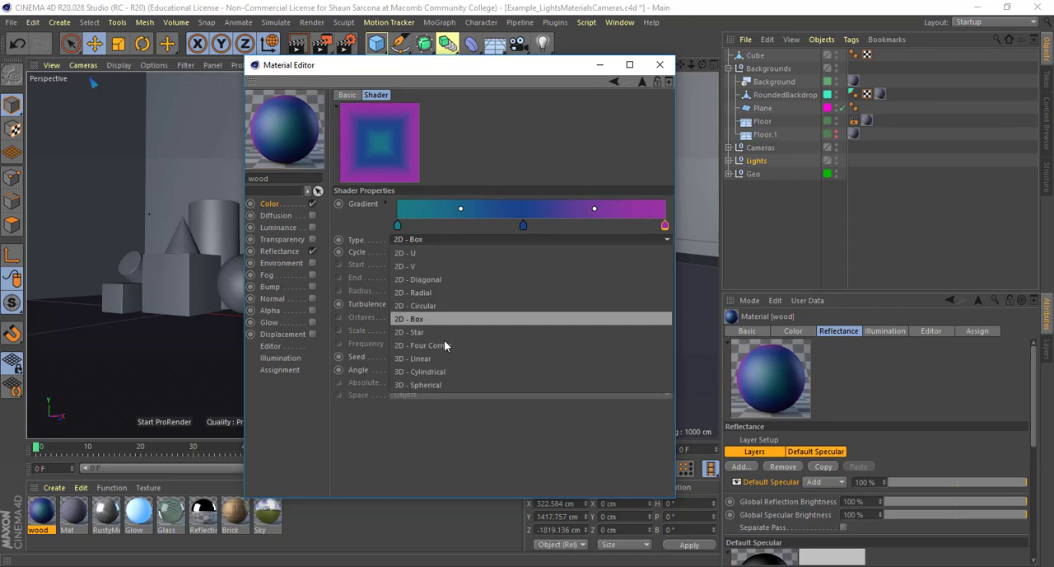
left_click(446, 345)
left_click(451, 239)
left_click(447, 371)
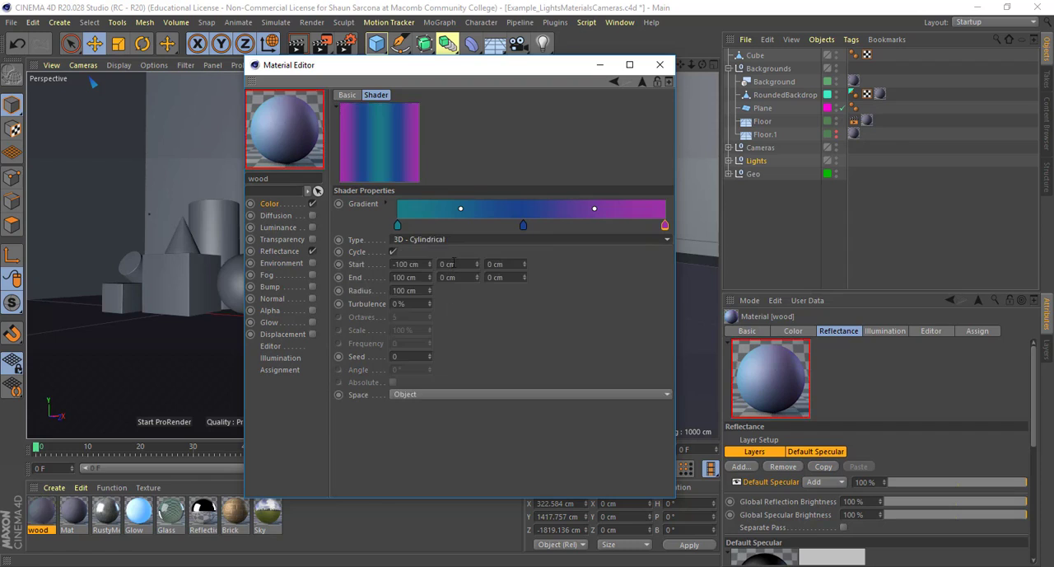
left_click(456, 240)
left_click(453, 280)
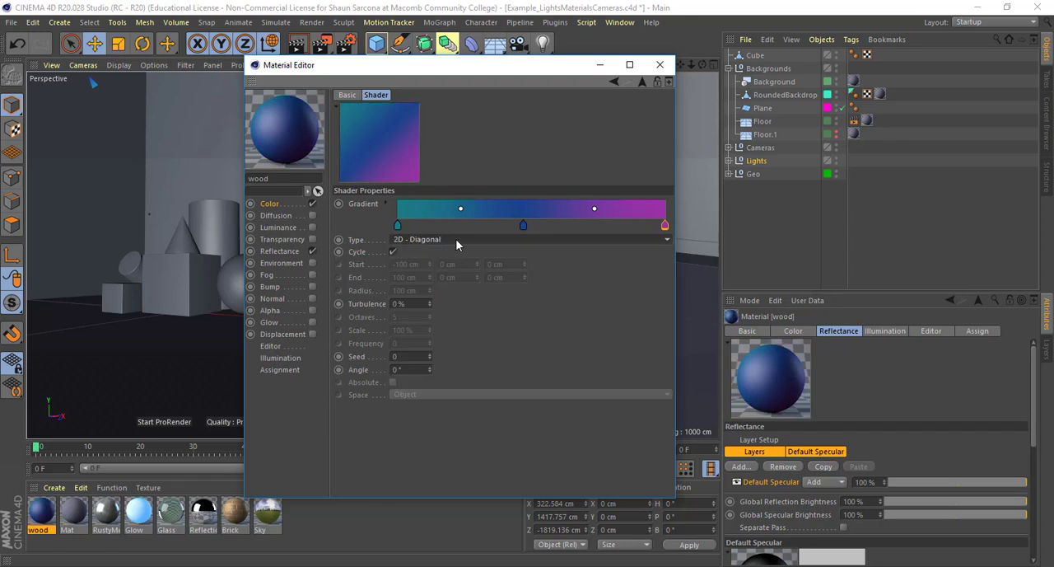
left_click(456, 239)
left_click(455, 238)
Return to the wood material's color channel and clear its gradient texture
left_click(271, 205)
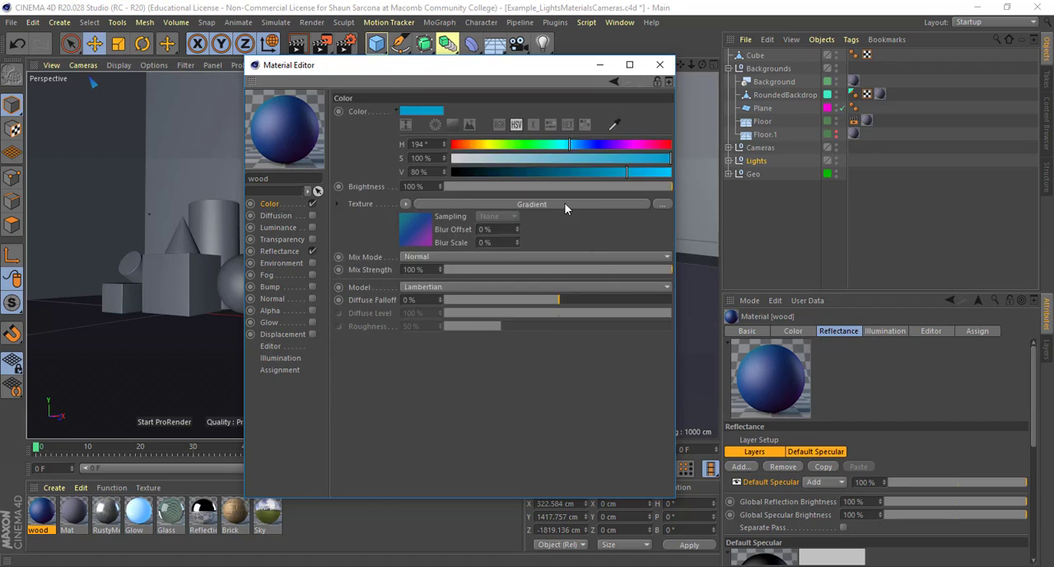
left_click(407, 205)
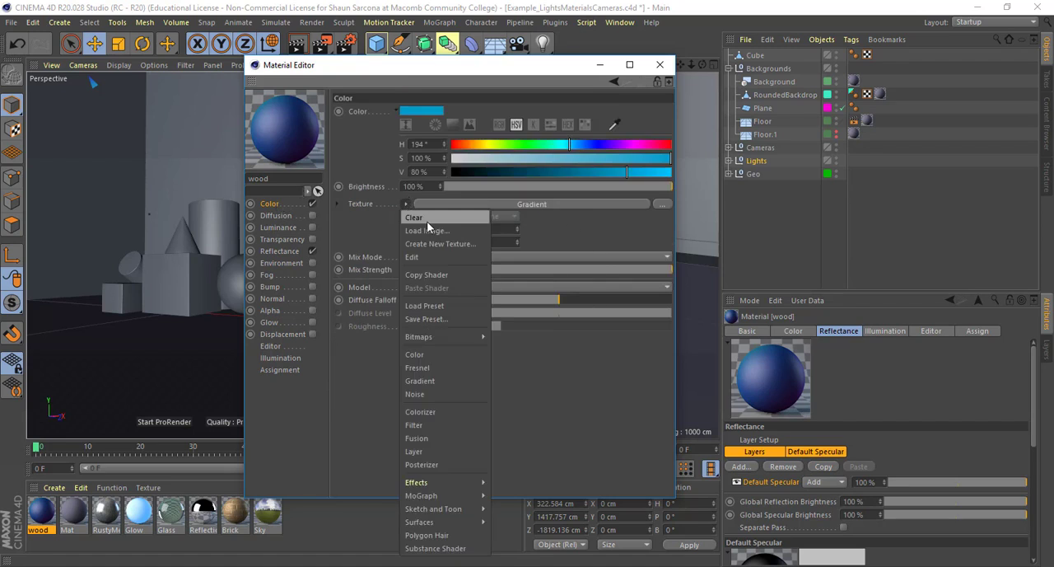
left_click(427, 221)
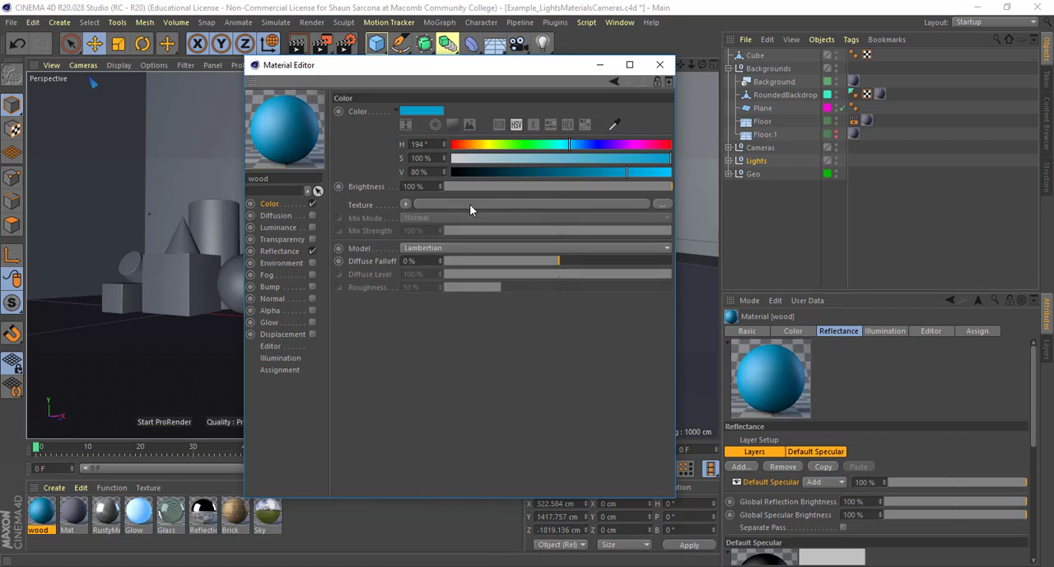
Load the image TexturesCom_MetalScratches0093_1_M.jpg as the wood material's color texture
left_click(662, 203)
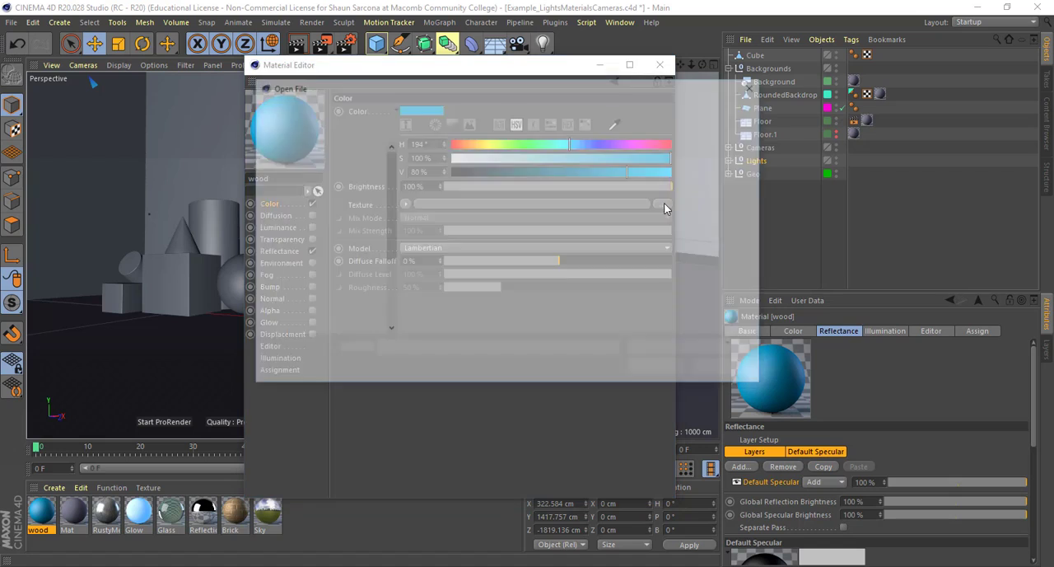
left_click(512, 216)
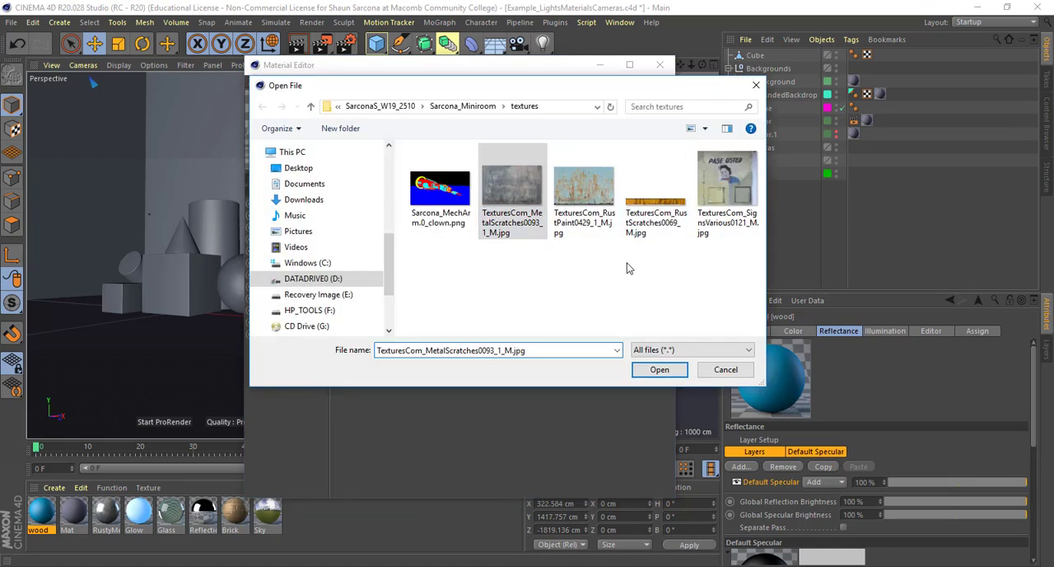
left_click(662, 370)
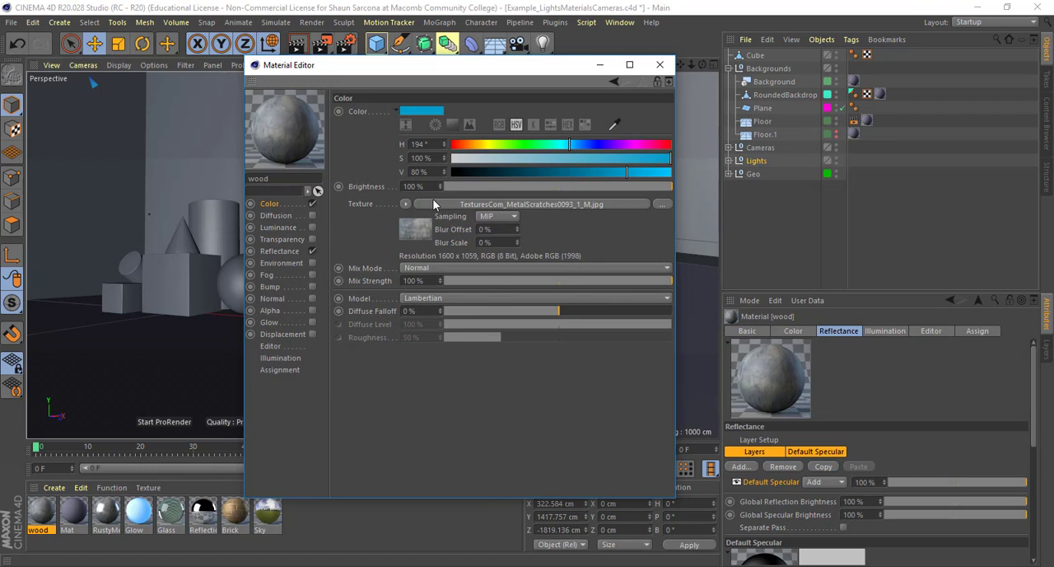
Clear the color texture and load TexturesCom_MetalScratches0093_1_M.jpg again with the Load Image command
left_click(405, 204)
left_click(410, 189)
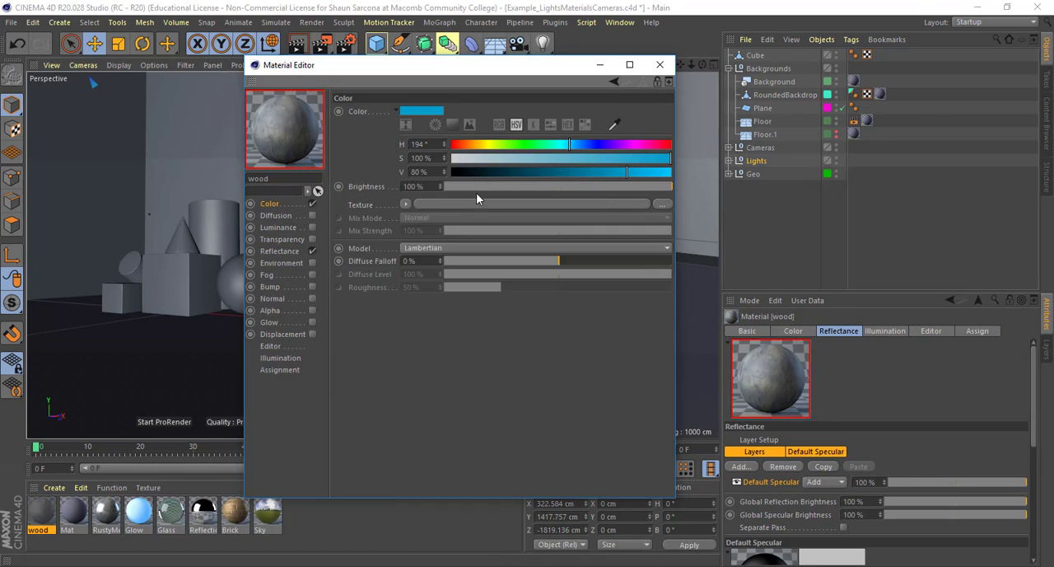
left_click(410, 205)
left_click(427, 230)
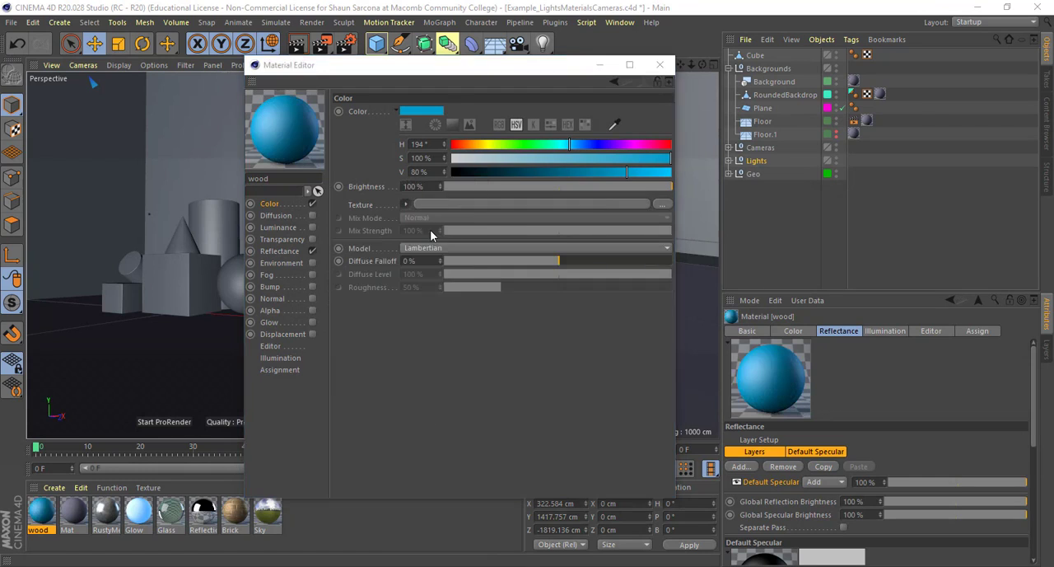
left_click(511, 190)
left_click(660, 369)
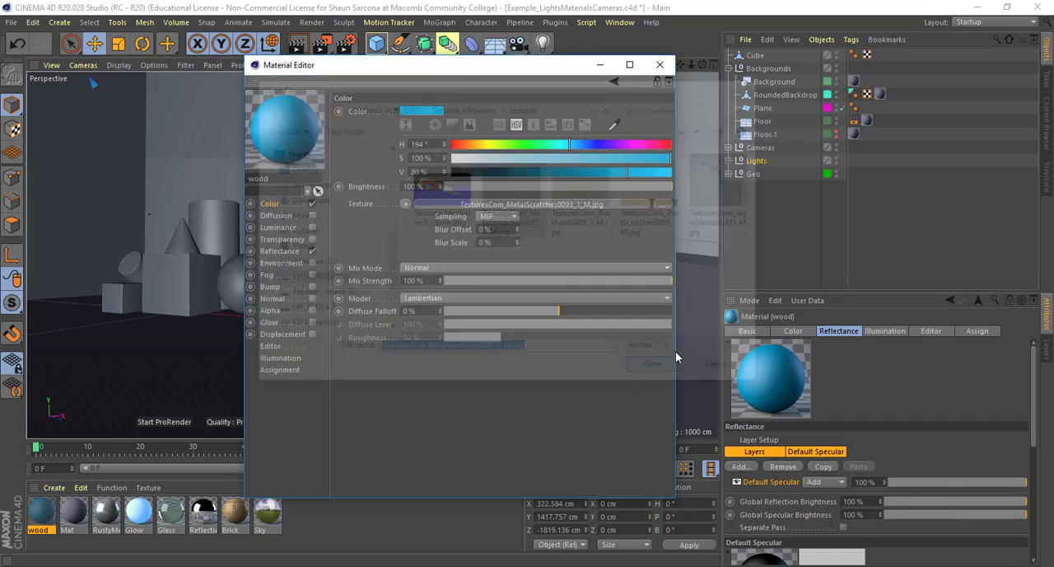
Empty the color texture once more and reload TexturesCom_MetalScratches0093_1_M.jpg directly from the empty texture slot
left_click(405, 204)
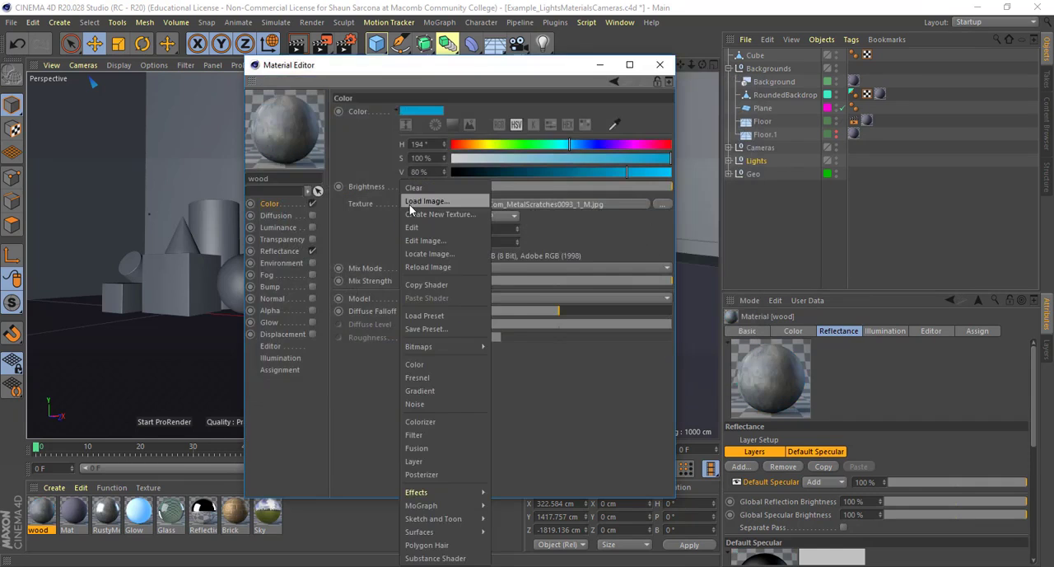
left_click(422, 198)
left_click(550, 205)
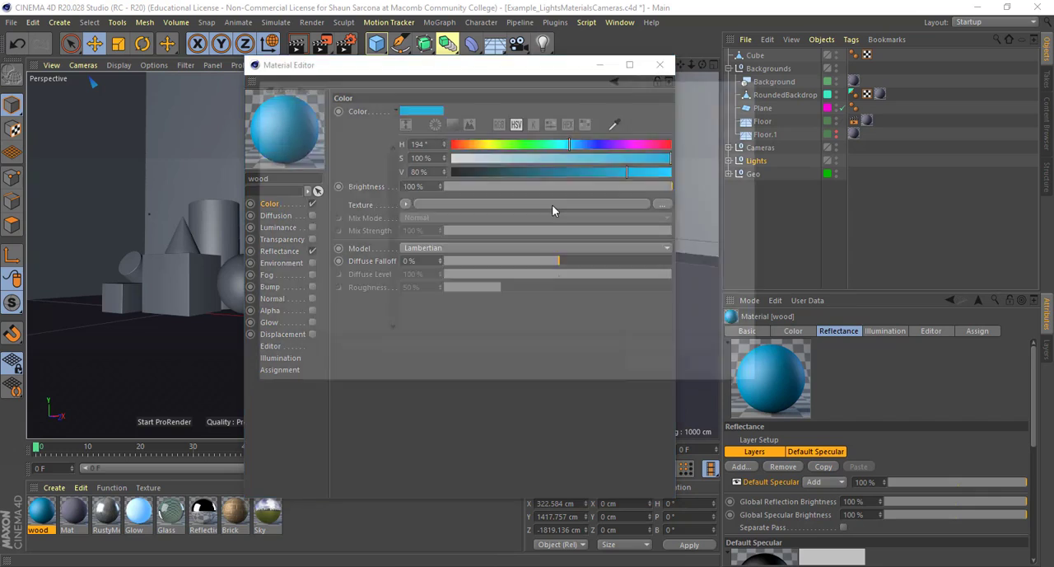
left_click(510, 203)
double_click(510, 204)
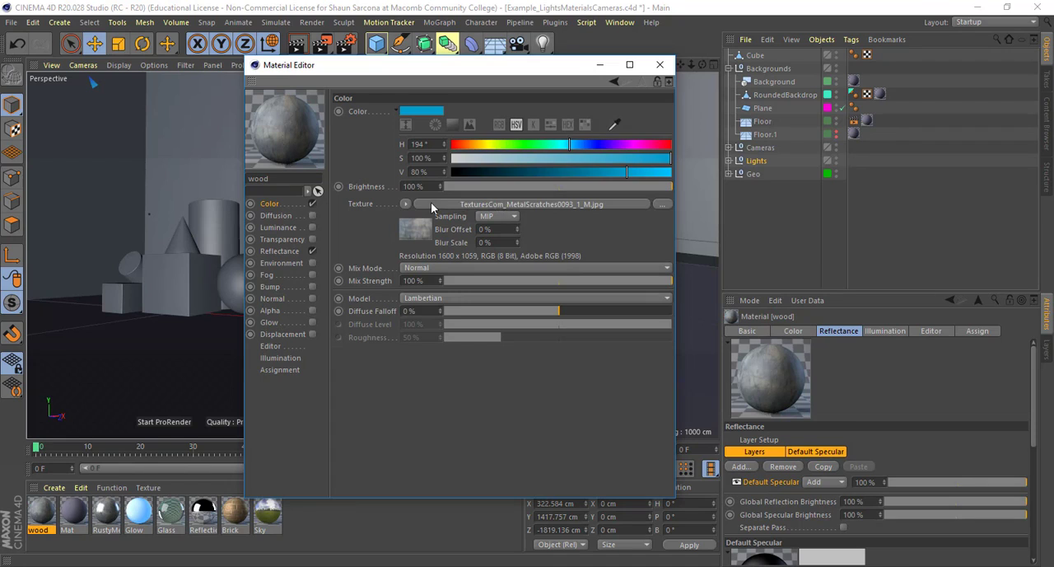
Set the wood material's base color to a muted green with hue 77°, saturation 40% and value 71%
left_click(621, 143)
left_click(633, 160)
left_click_drag(635, 173, 608, 172)
left_click(539, 158)
left_click(498, 143)
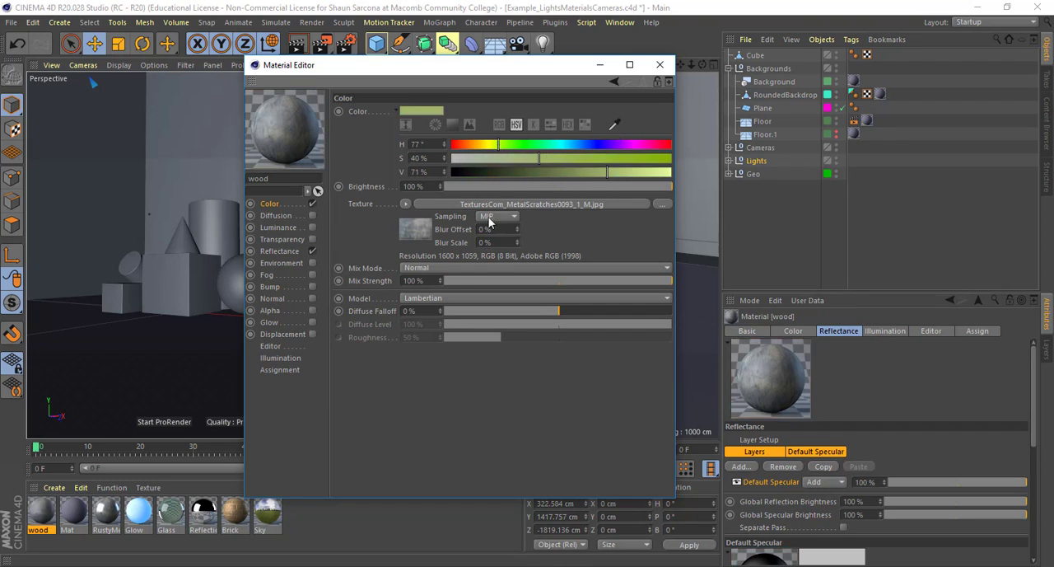
Set the texture's mix mode to Add and change the base color to hue 238° and saturation 36%
left_click(424, 268)
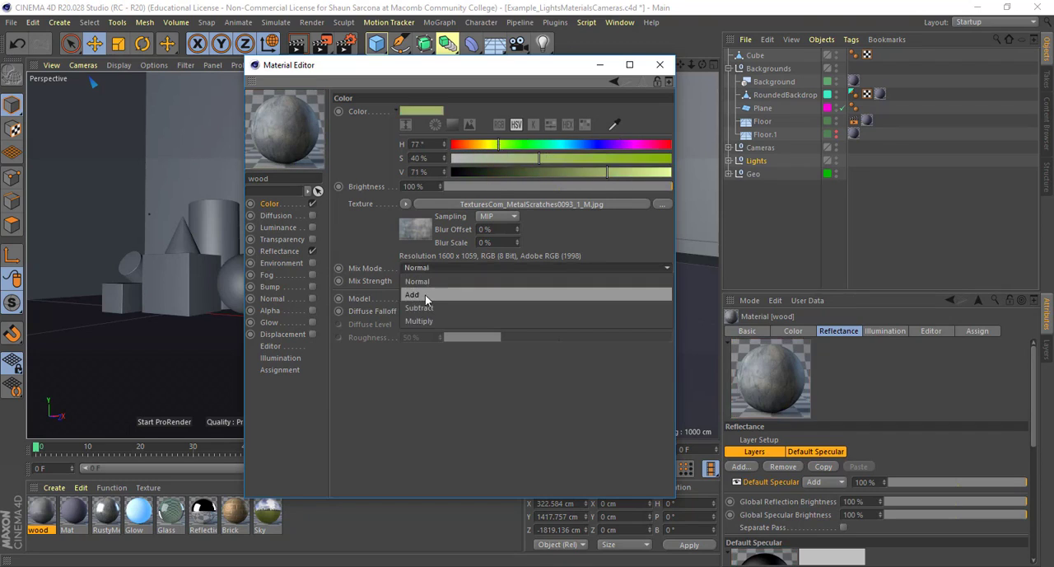
left_click(425, 294)
left_click(617, 143)
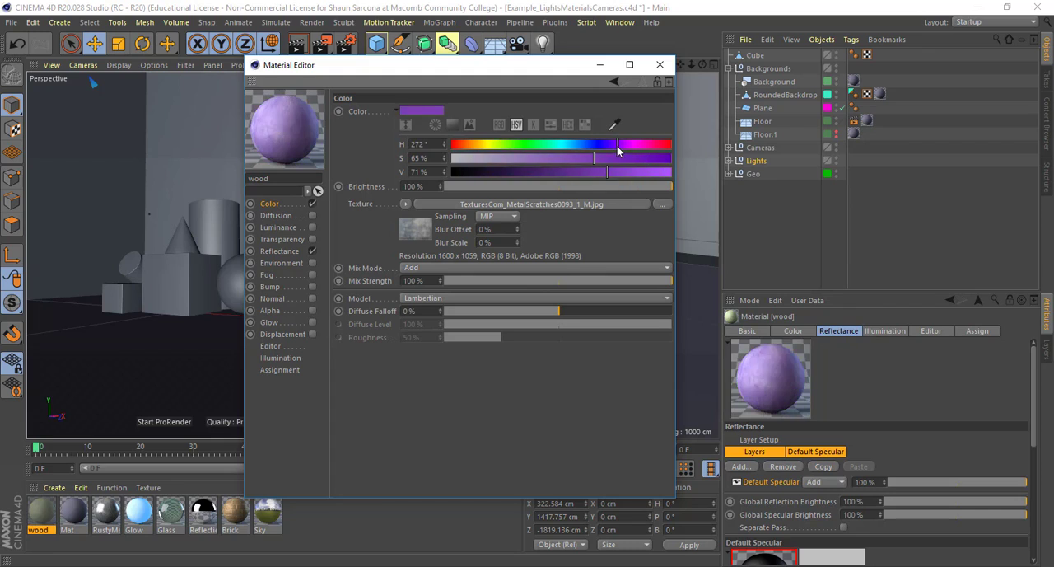
left_click(597, 143)
left_click(591, 158)
left_click(540, 158)
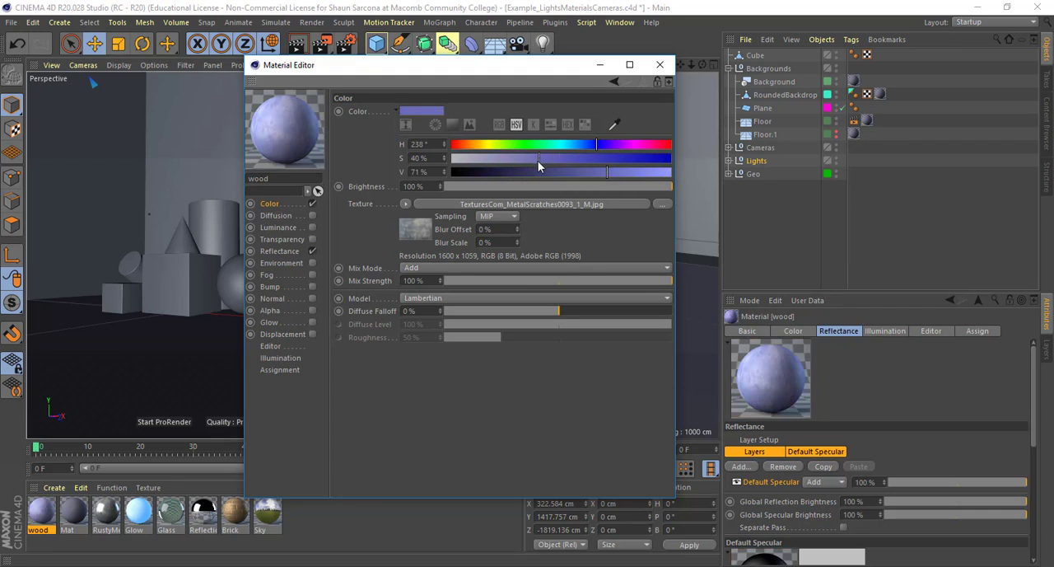
left_click(531, 158)
Try varying the texture's mix strength, bring it back to 100% and set the mix mode to Normal
left_click_drag(474, 279, 649, 280)
left_click_drag(722, 304, 725, 302)
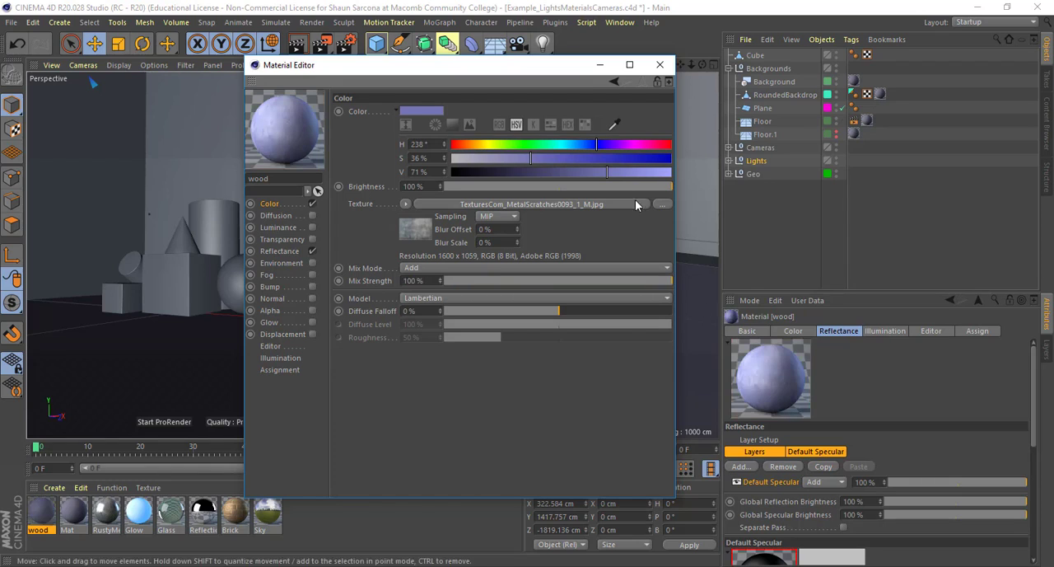
left_click(420, 269)
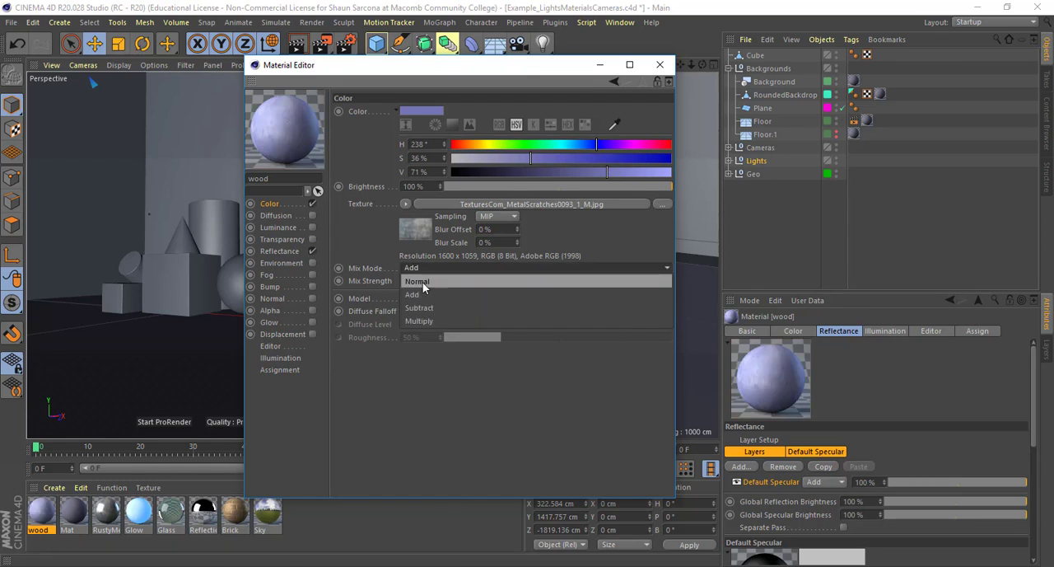
left_click(422, 282)
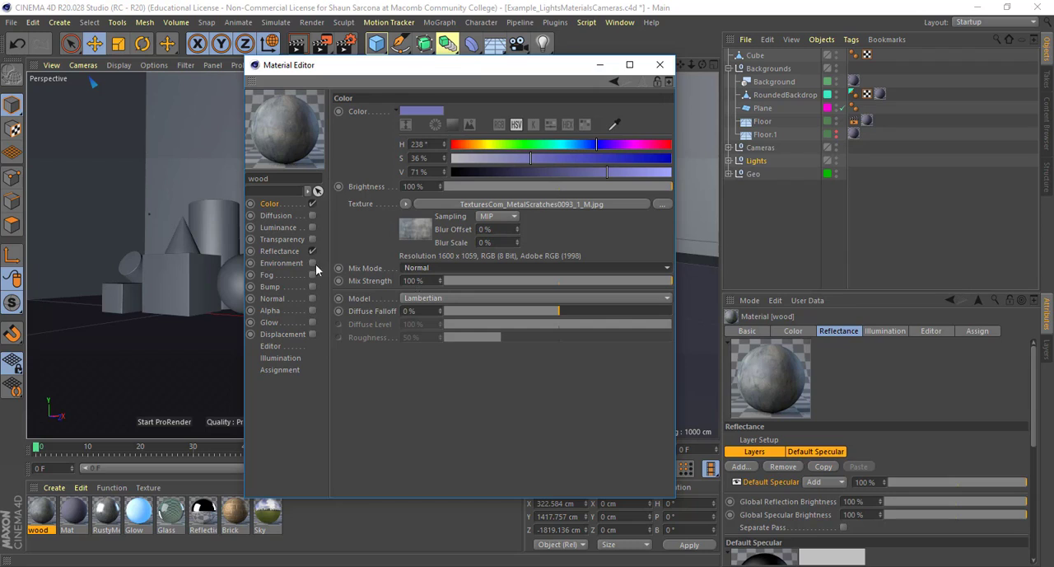
Set the luminance color to violet with hue 272°, saturation 100% and value 98%, and enable the Luminance channel
left_click(276, 227)
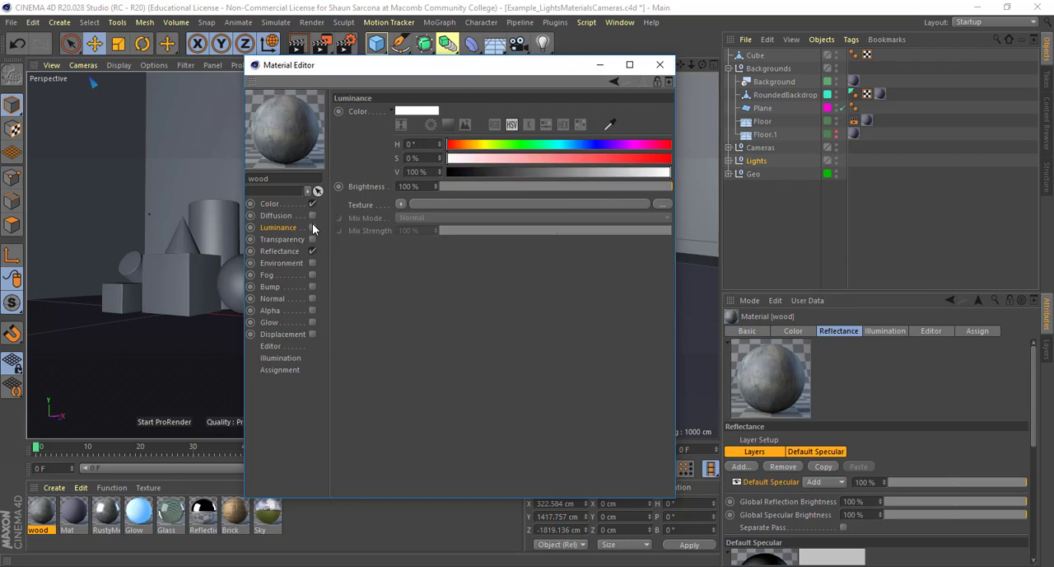
left_click(616, 146)
left_click_drag(640, 160, 672, 163)
left_click(666, 169)
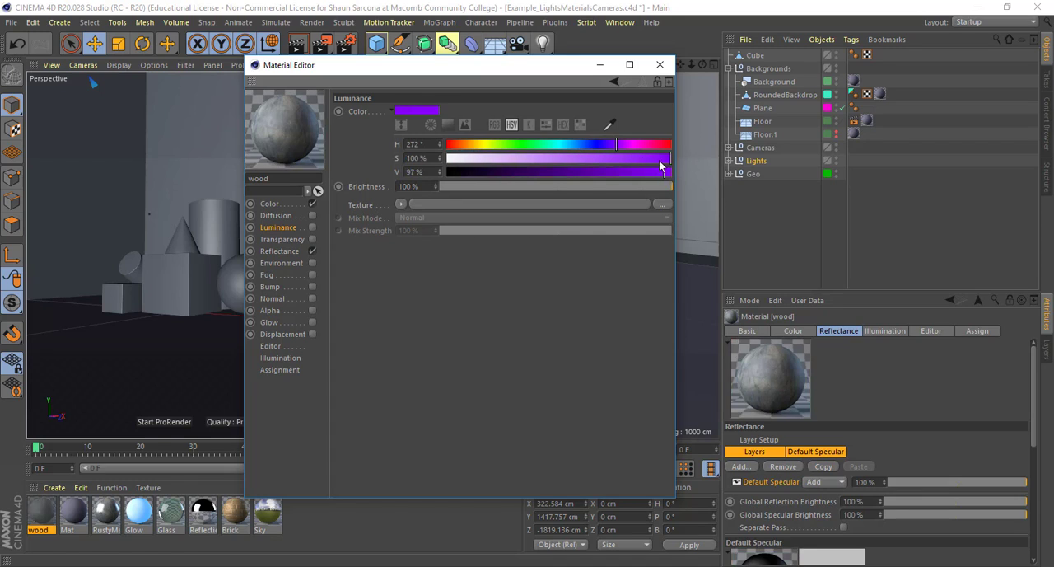
left_click(312, 229)
Change the luminance color to a dark, desaturated tone with hue 164°, saturation 13% and value 17%
left_click(571, 146)
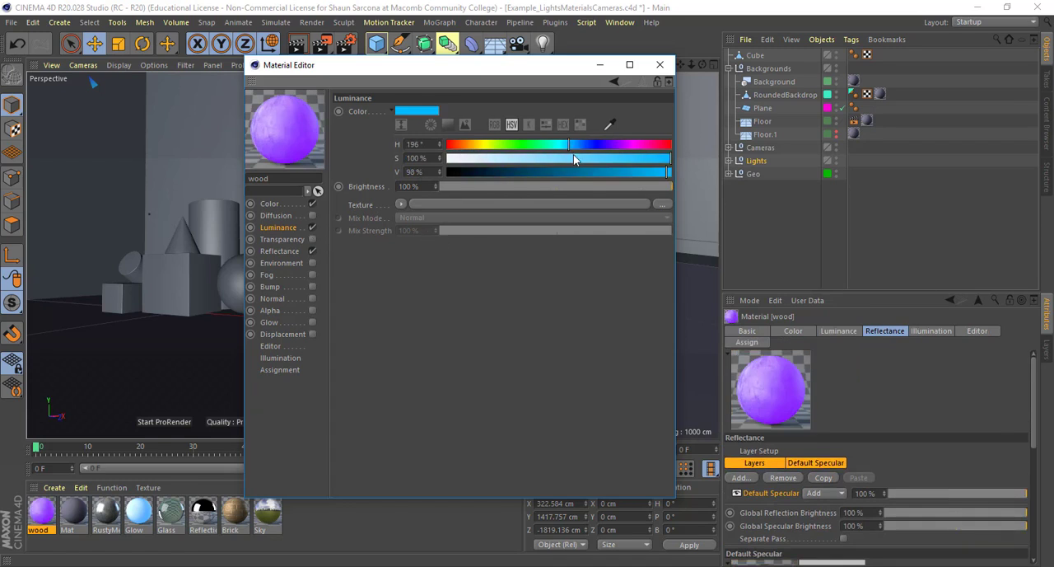
left_click(617, 159)
left_click_drag(618, 160, 549, 146)
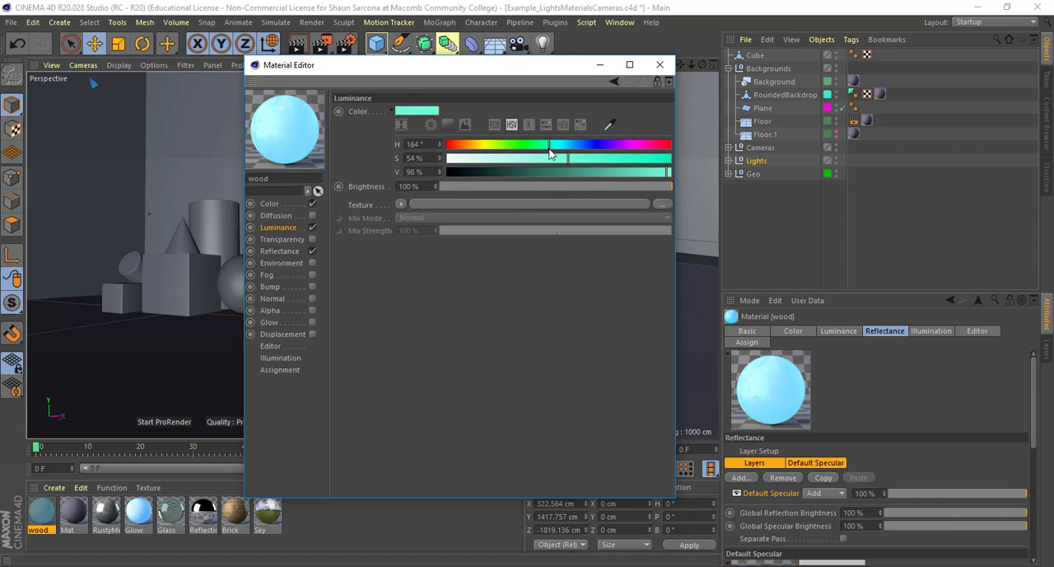
left_click(475, 158)
left_click(487, 172)
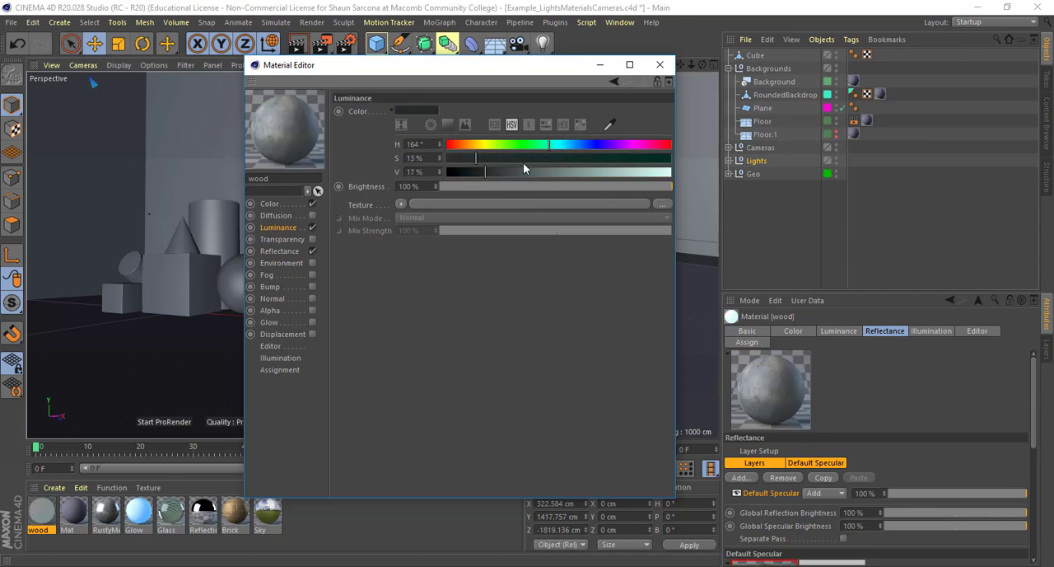
Set the luminance color's saturation to 63% and value to 79%, and disable the Luminance channel
left_click(588, 159)
left_click(623, 171)
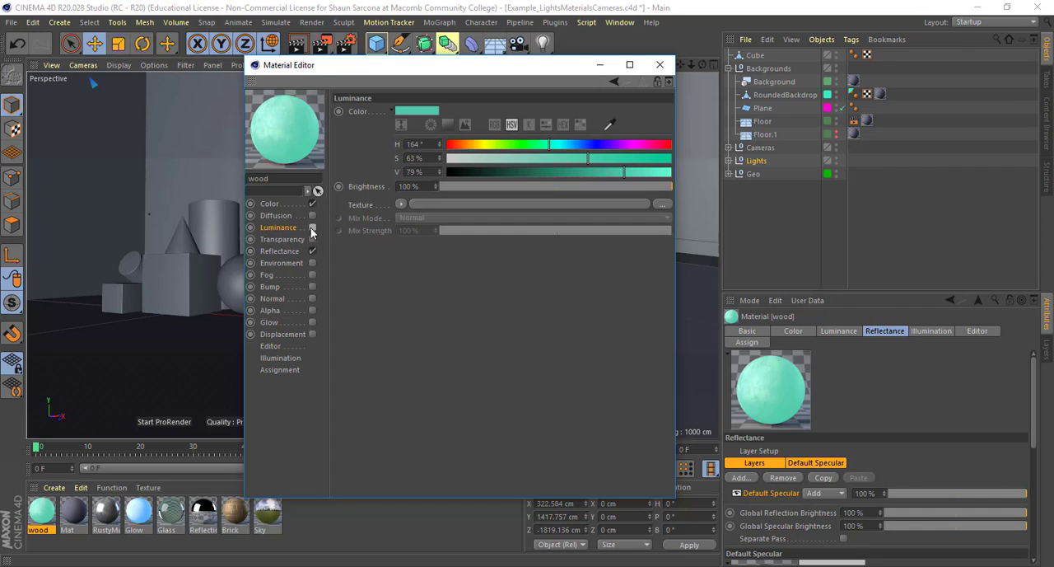
left_click(312, 228)
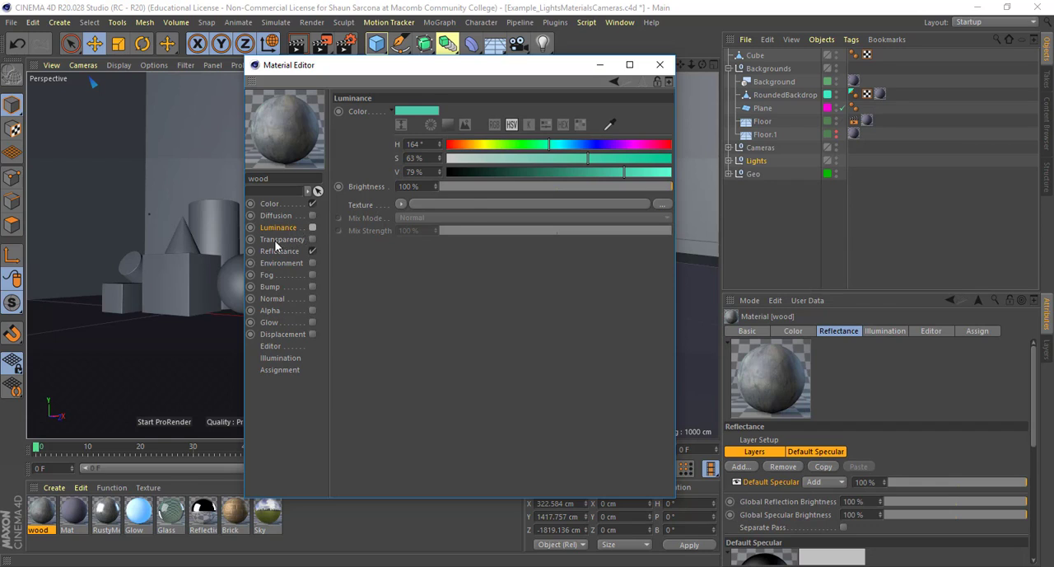
Enable the Transparency channel for the wood material and raise its refraction to 2.85
left_click(278, 240)
left_click(312, 239)
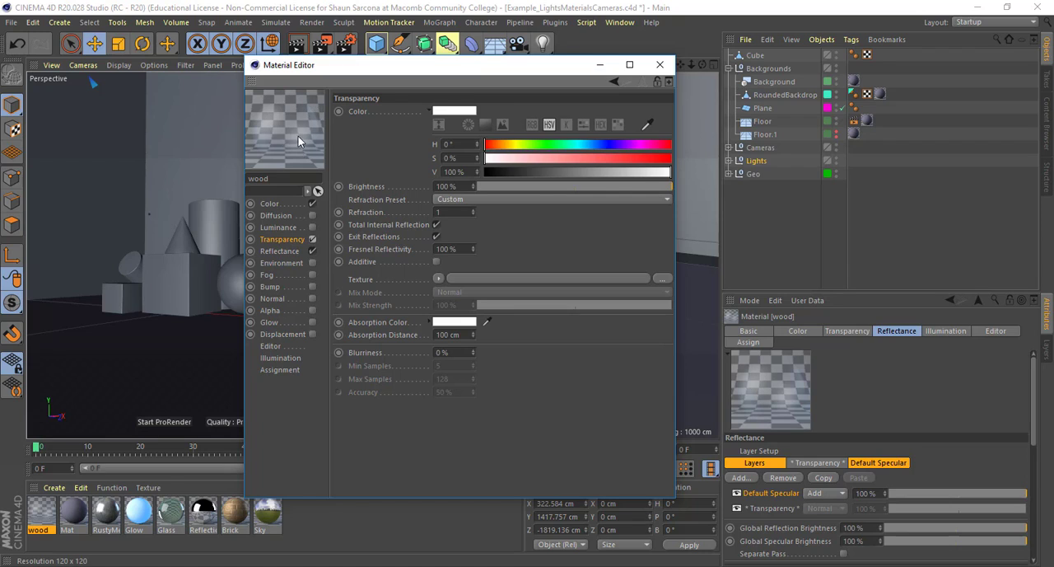
left_click(473, 211)
left_click(472, 211)
left_click(473, 210)
left_click_drag(473, 212, 474, 195)
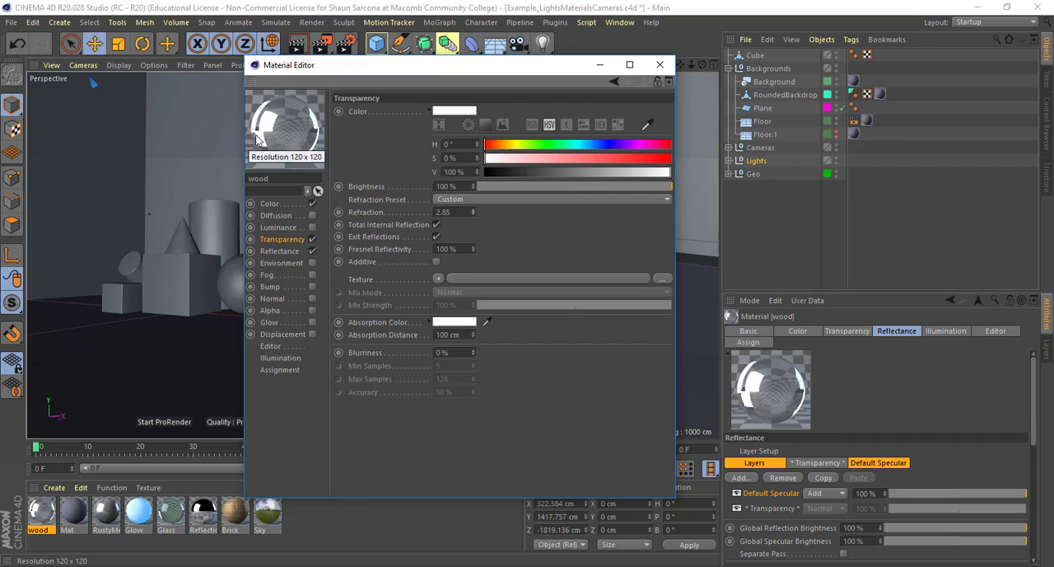
Set the transparency's refraction preset to Glass
left_click(443, 198)
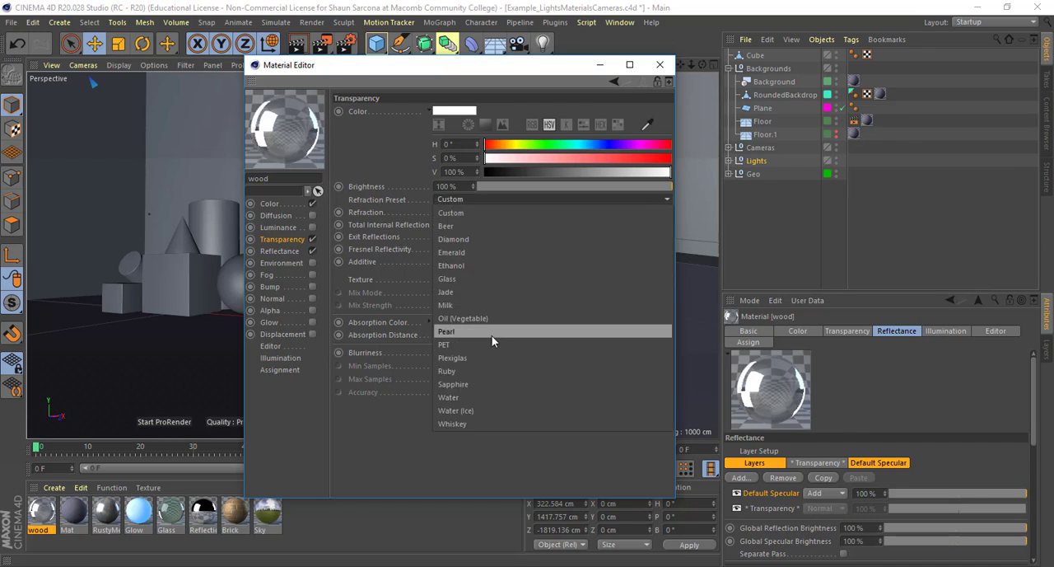
left_click(490, 278)
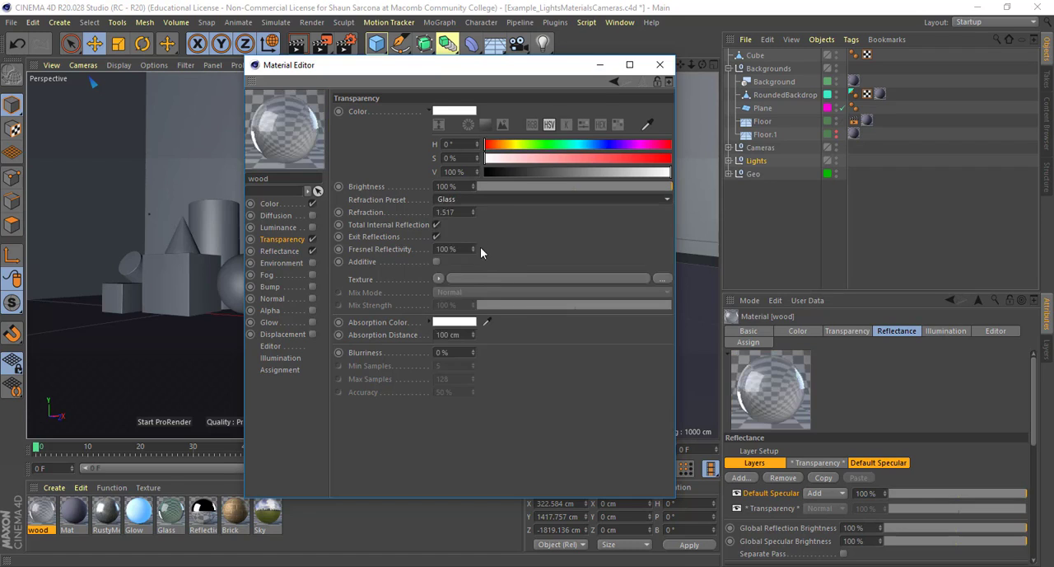
double_click(445, 211)
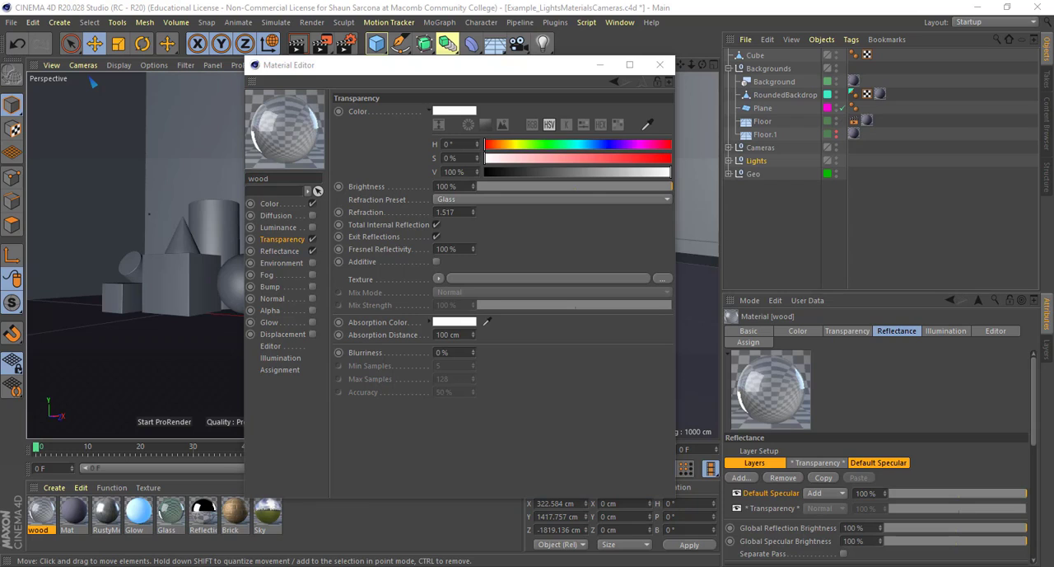
Switch to the browser with the "index of refraction" search results and open the Wikipedia article on refractive index
left_click_drag(0, 63, 659, 87)
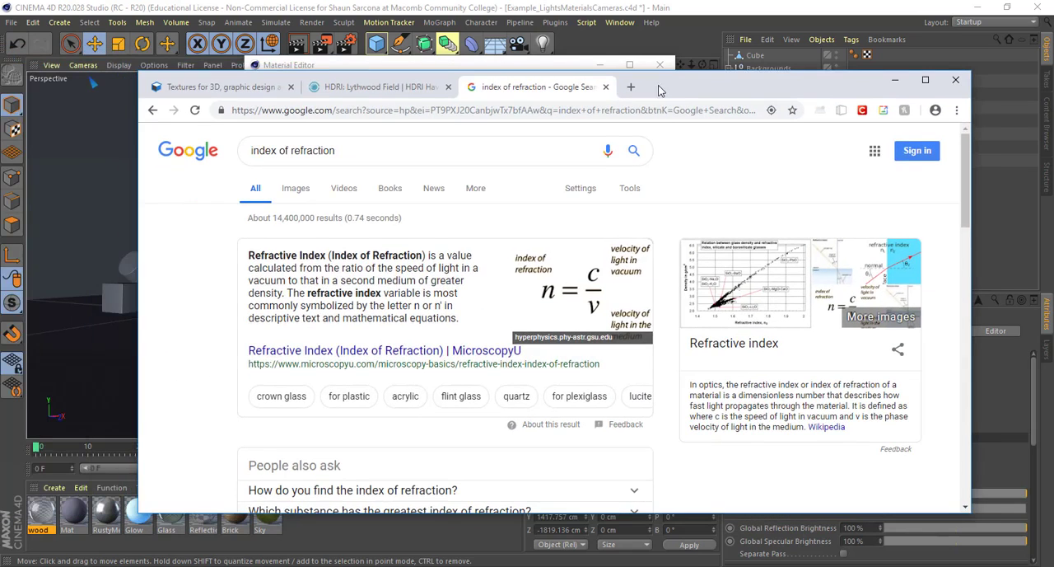
left_click_drag(283, 256, 422, 318)
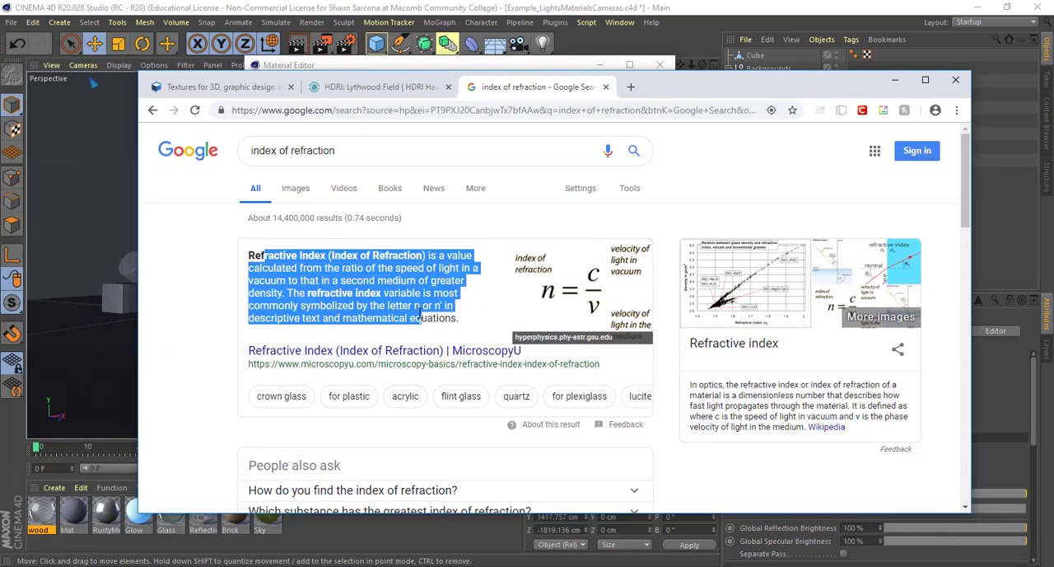
scroll(368, 291, "down", 5)
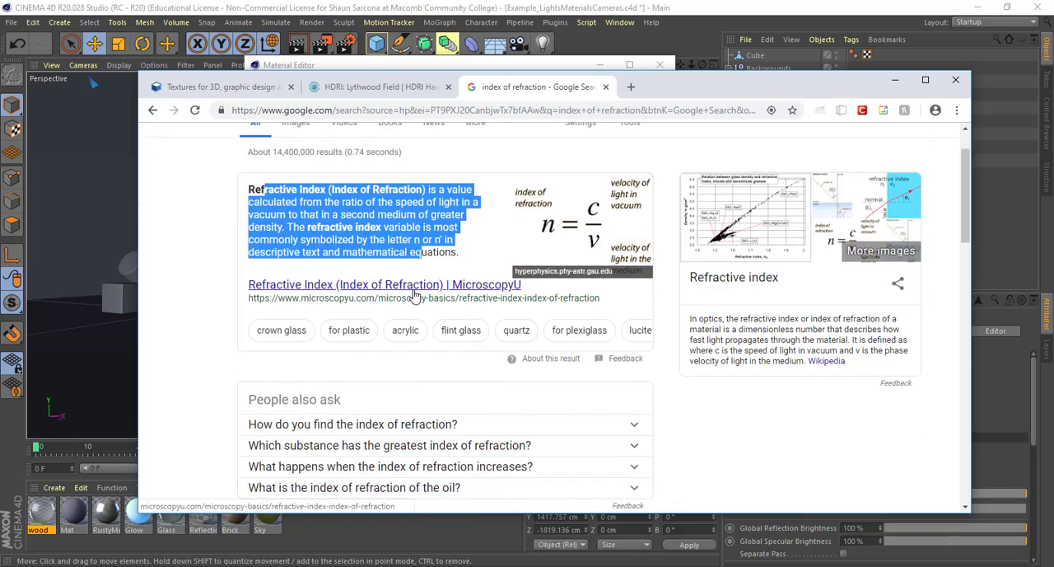
left_click(357, 218)
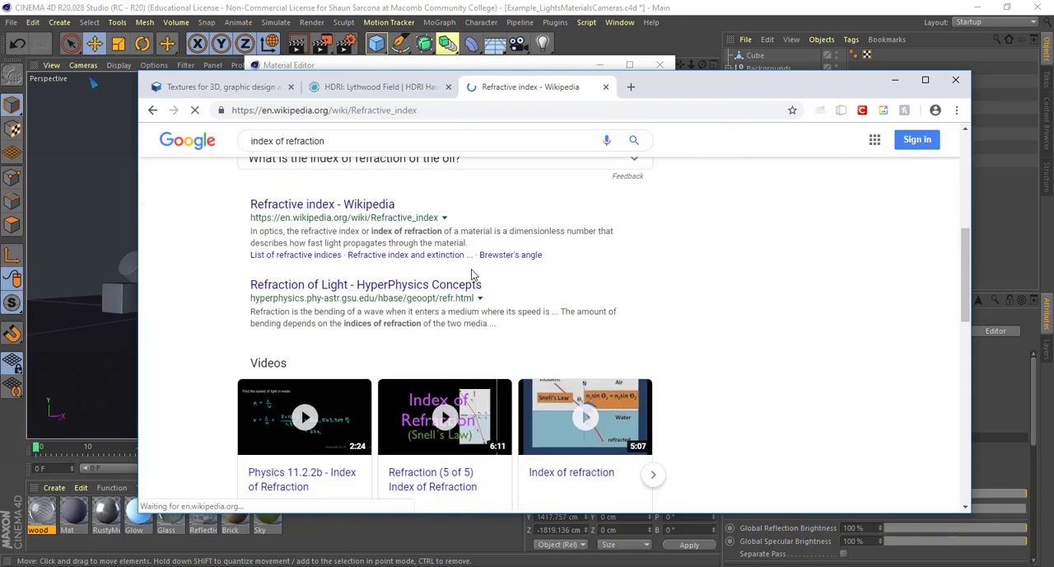
Examine the article's table of refractive indices for vacuum, gases, liquids and solids, and return to Cinema 4D
scroll(472, 274, "down", 15)
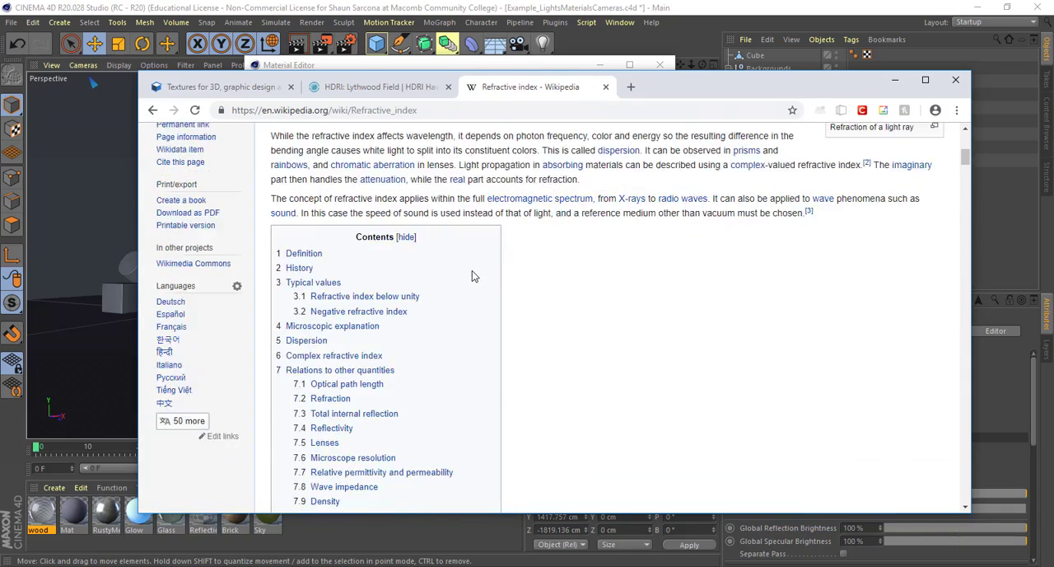
scroll(472, 274, "down", 5)
scroll(725, 280, "up", 2)
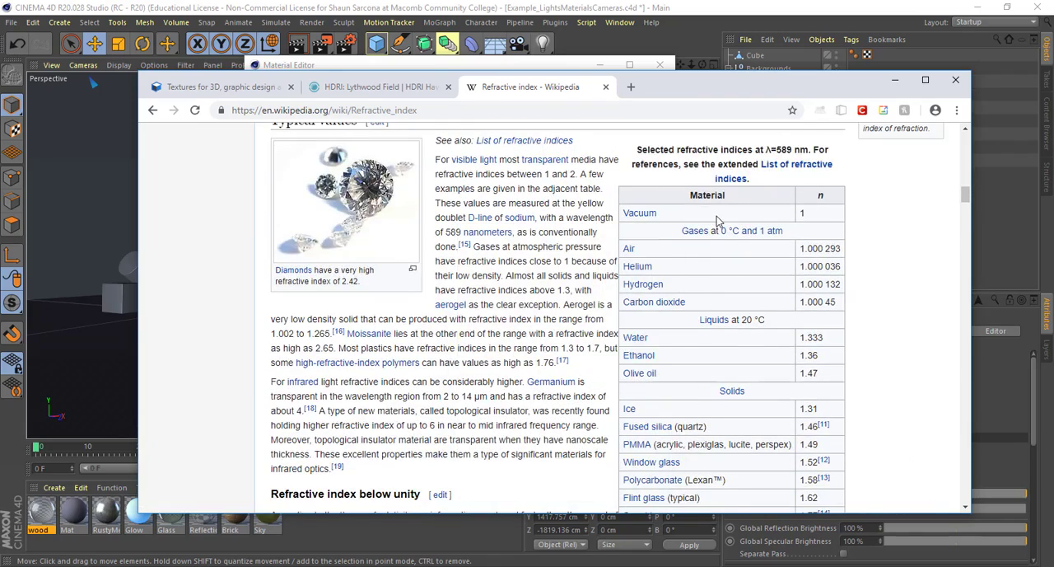
left_click_drag(720, 219, 626, 224)
left_click(626, 224)
double_click(803, 214)
double_click(629, 249)
double_click(803, 214)
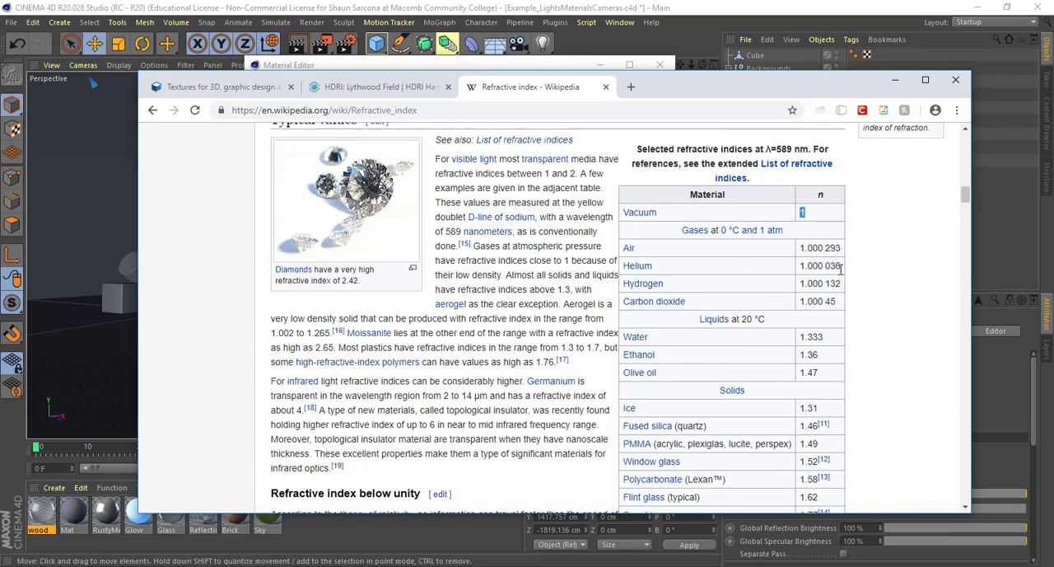
scroll(832, 268, "down", 1)
left_click_drag(624, 272, 817, 277)
scroll(762, 304, "down", 2)
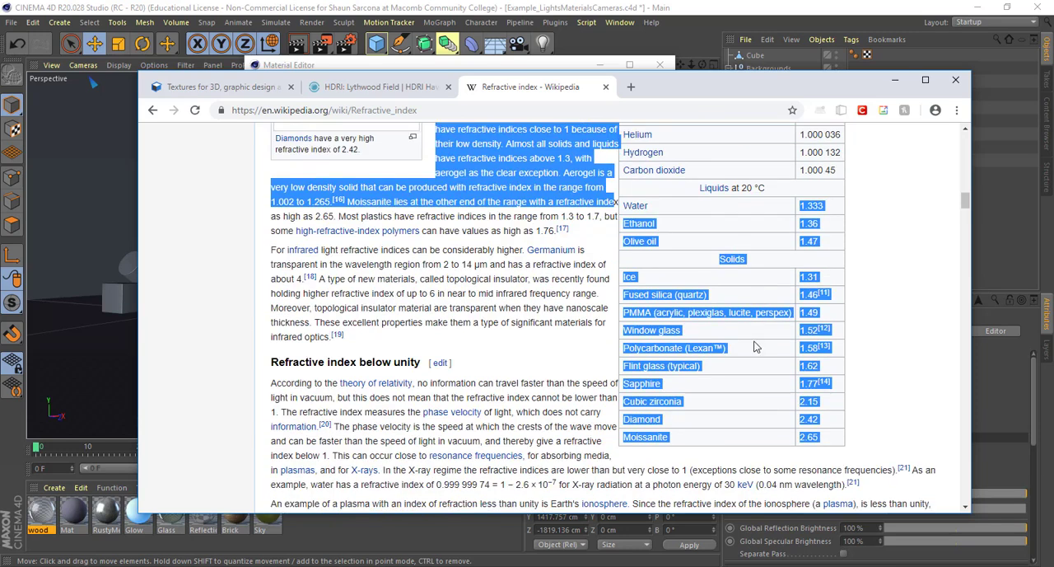
left_click(698, 302)
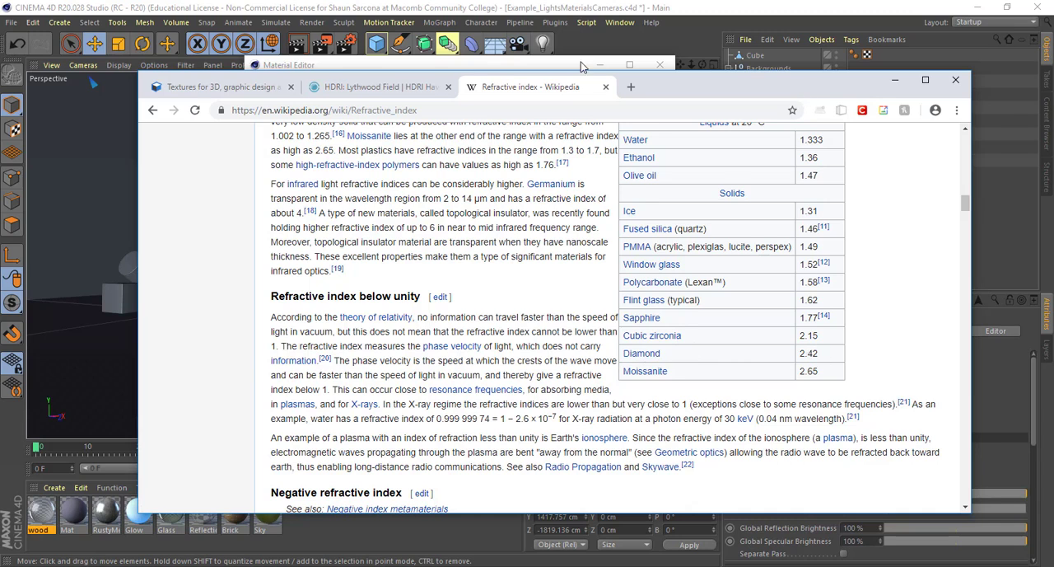
left_click_drag(803, 88, 0, 58)
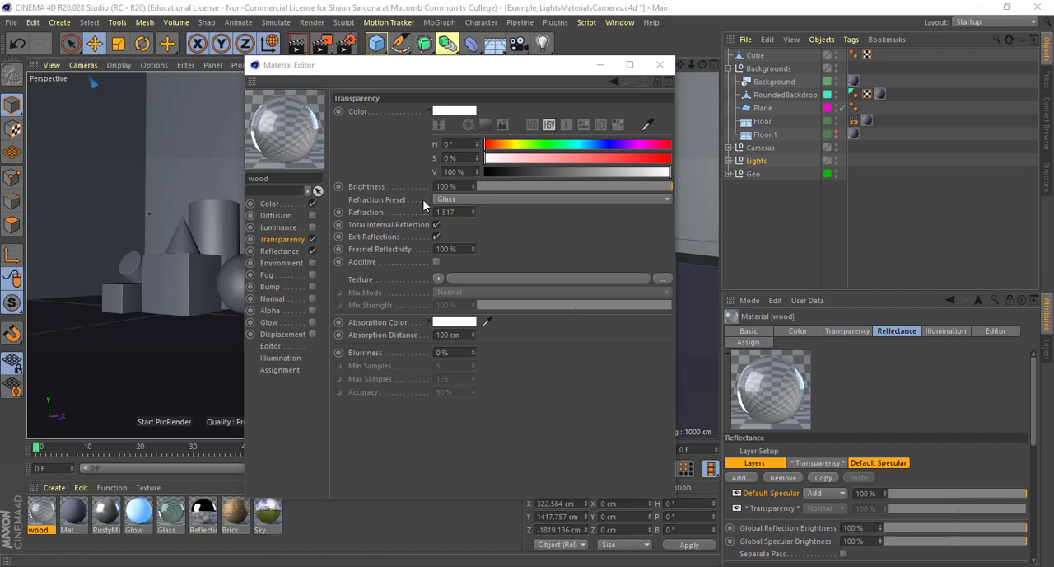
Set the transparency's refraction preset to Diamond
left_click(475, 200)
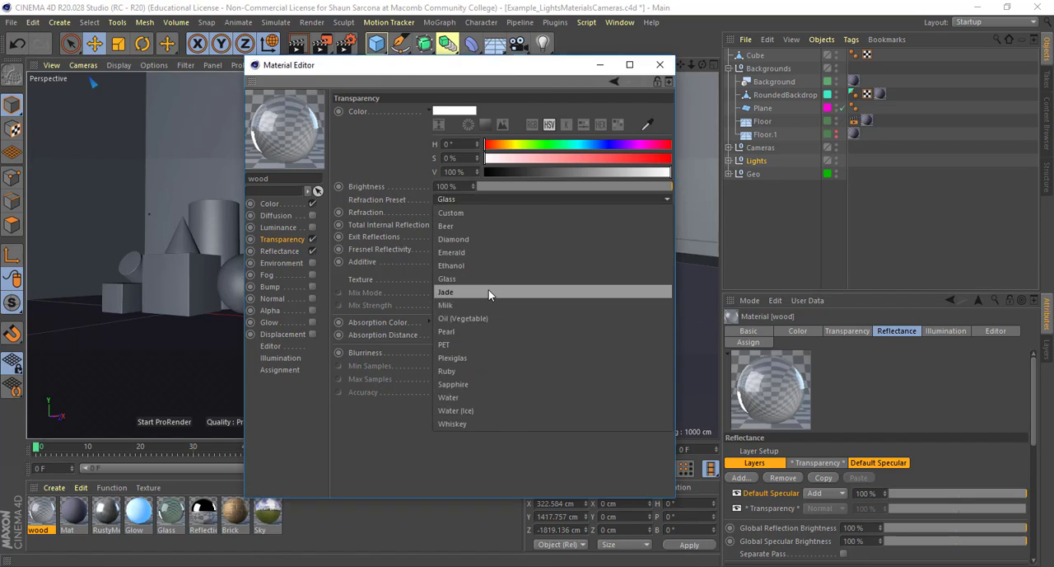
left_click(488, 240)
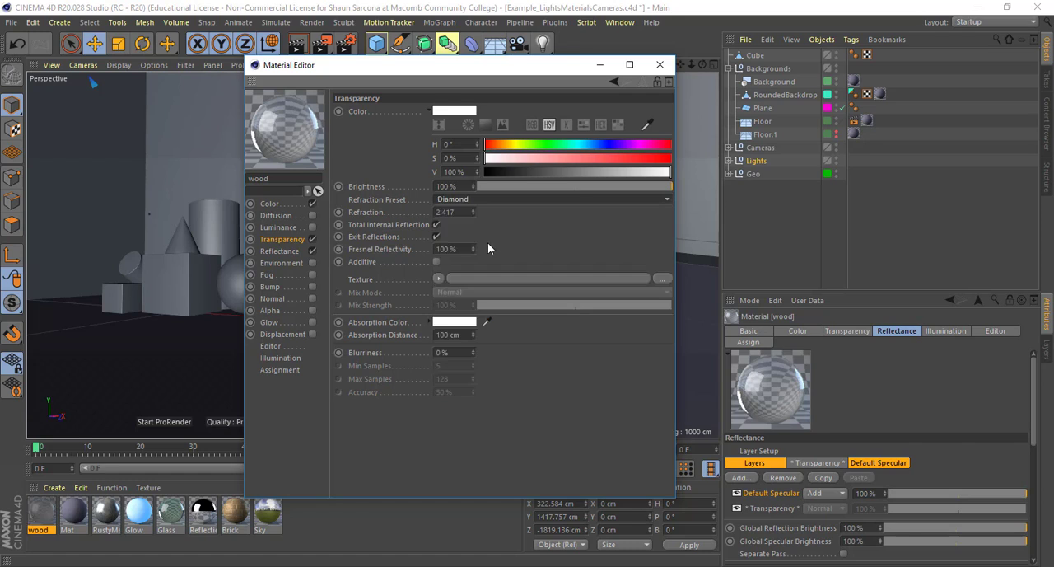
left_click(452, 212)
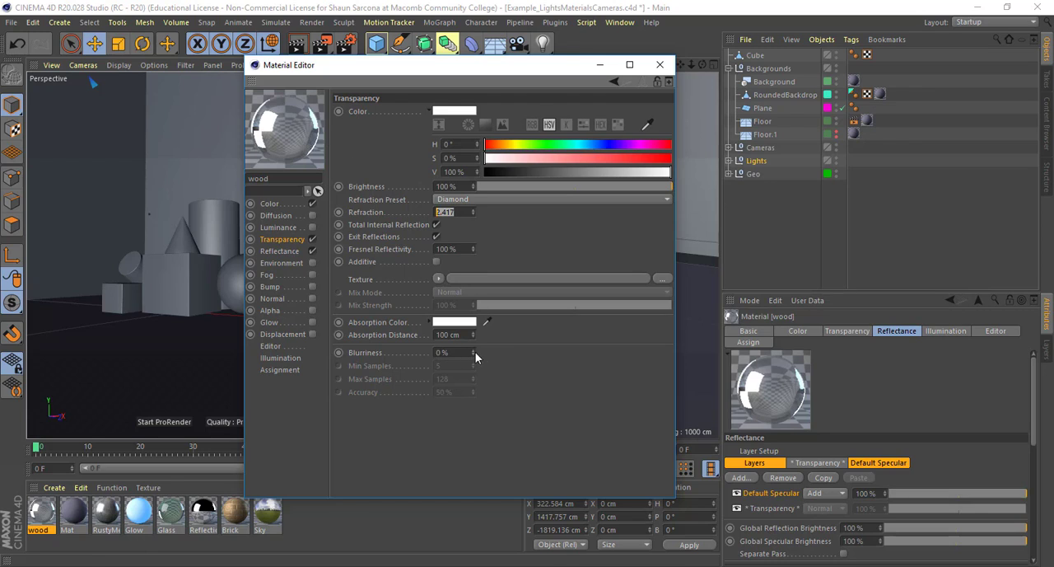
mouse_move(475, 351)
left_mouse_down()
mouse_move(476, 321)
mouse_move(473, 350)
left_mouse_up()
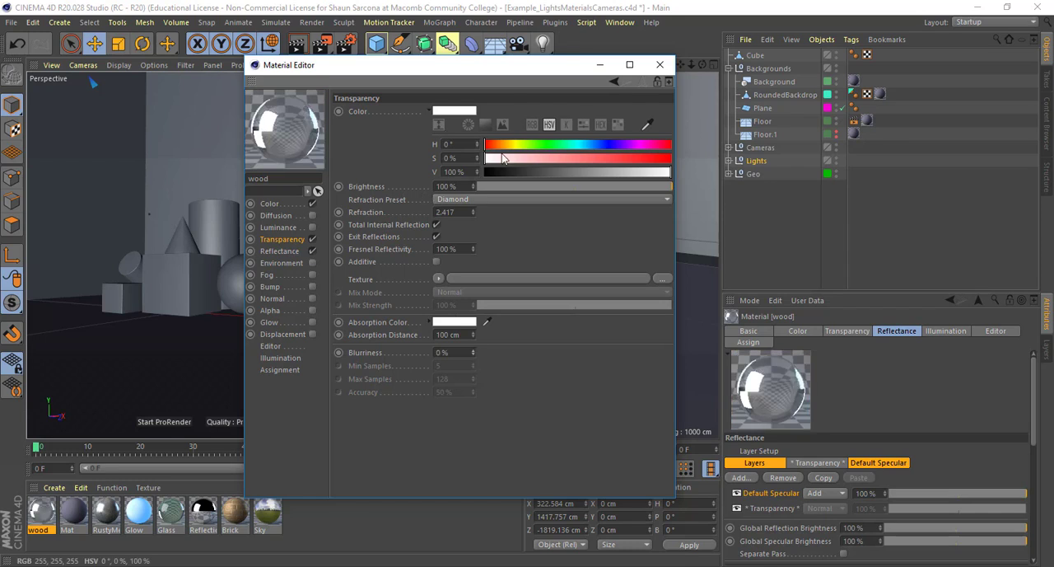
Try a green transparency color with hue 131° and saturation 62%, and bring the saturation back to 0%
left_click(552, 145)
left_click(601, 160)
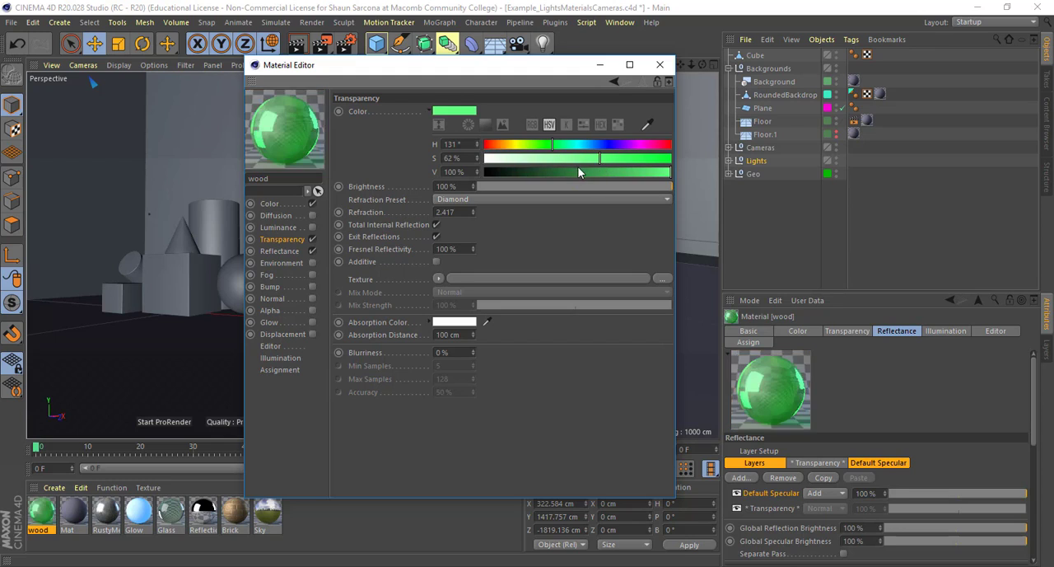
left_click(486, 158)
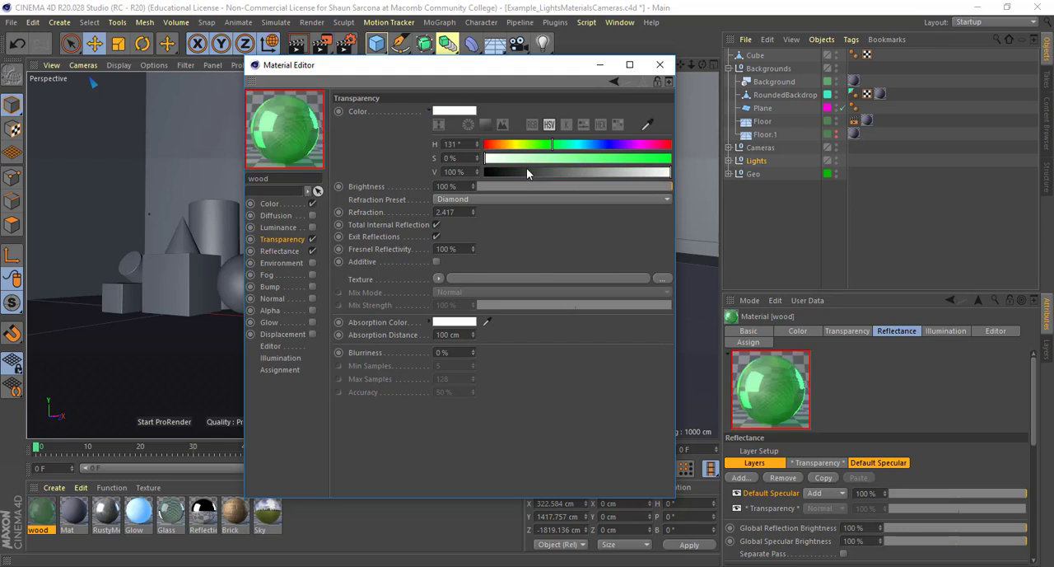
Clear the image texture from the Color channel and set the base color to hue 261° and saturation 89%
left_click(291, 206)
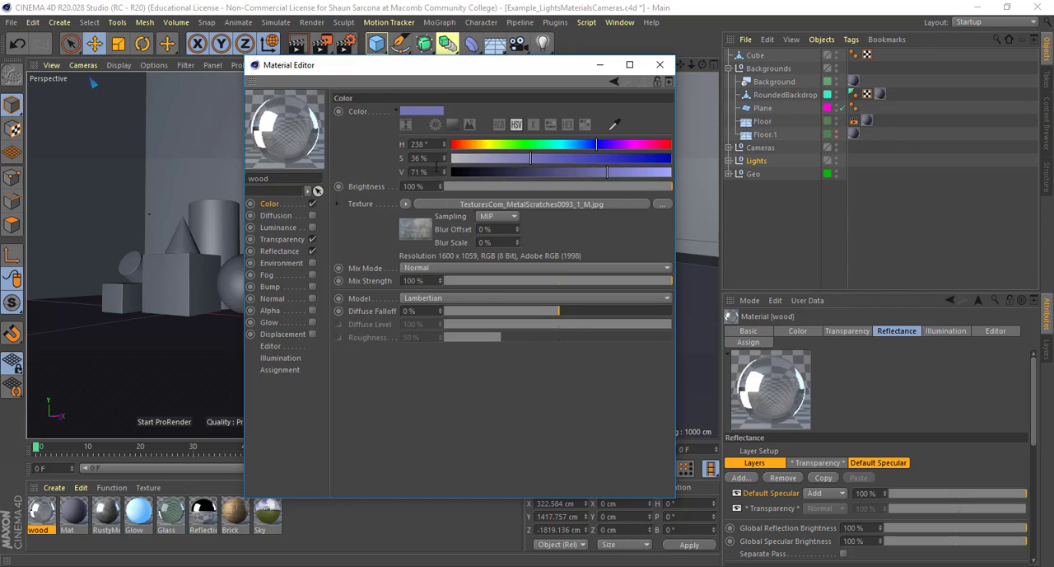
left_click(405, 203)
left_click(424, 187)
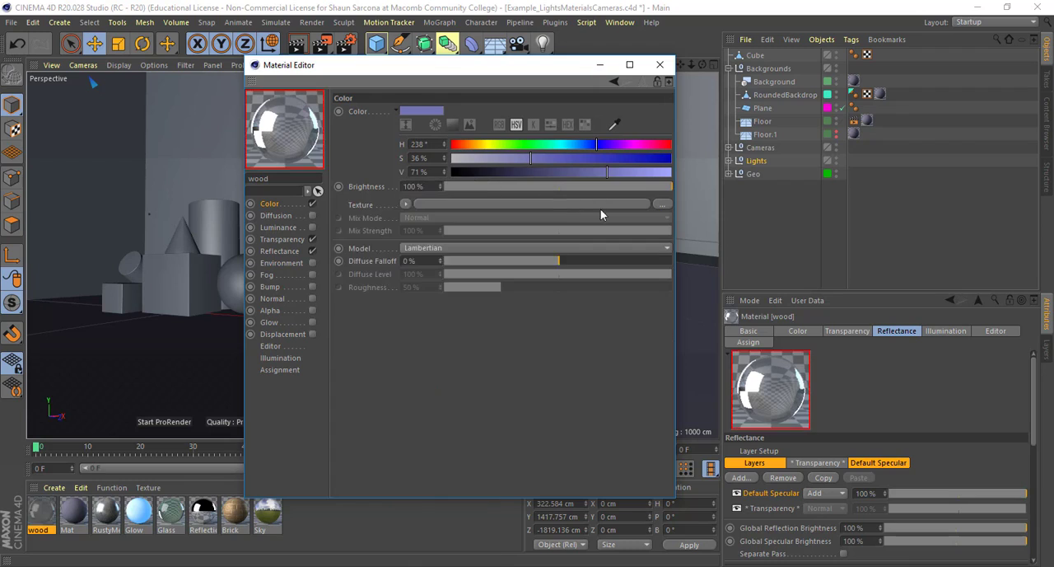
left_click(611, 145)
left_click(647, 158)
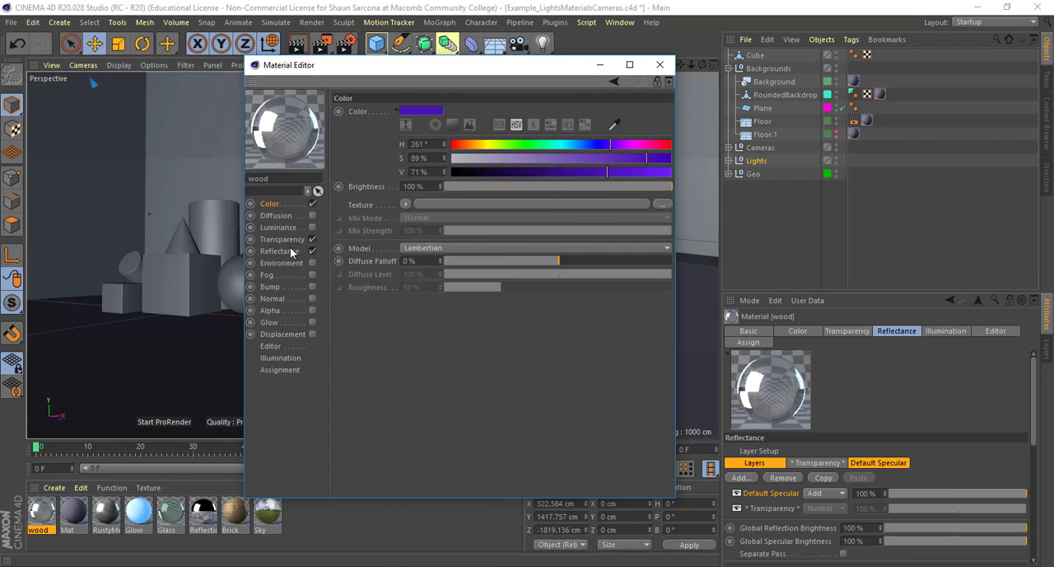
Tint the Transparency channel's color pale blue with hue 238°, trying full saturation before settling on 26%
left_click(290, 238)
left_click(611, 145)
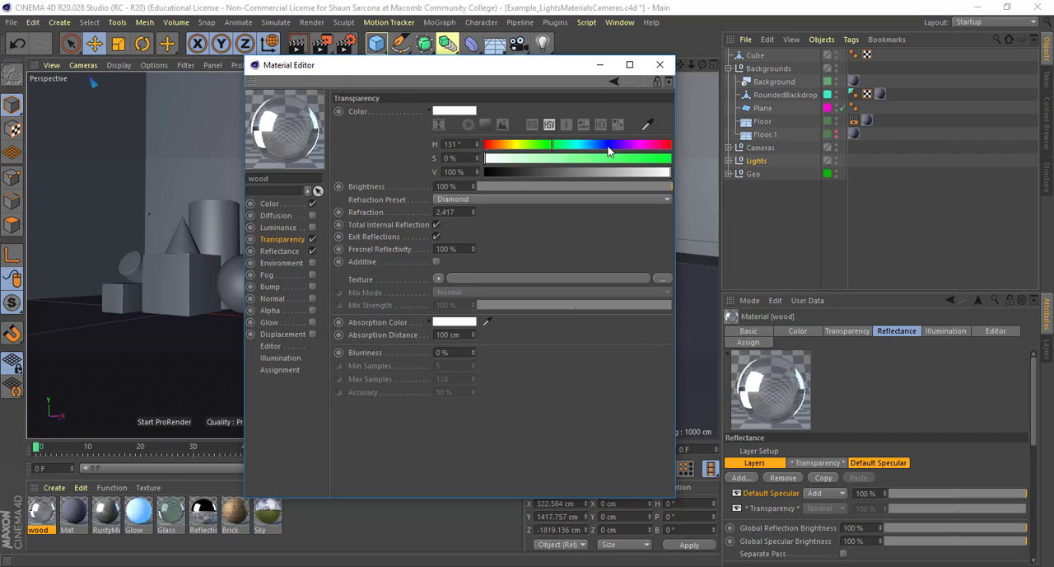
left_click(615, 158)
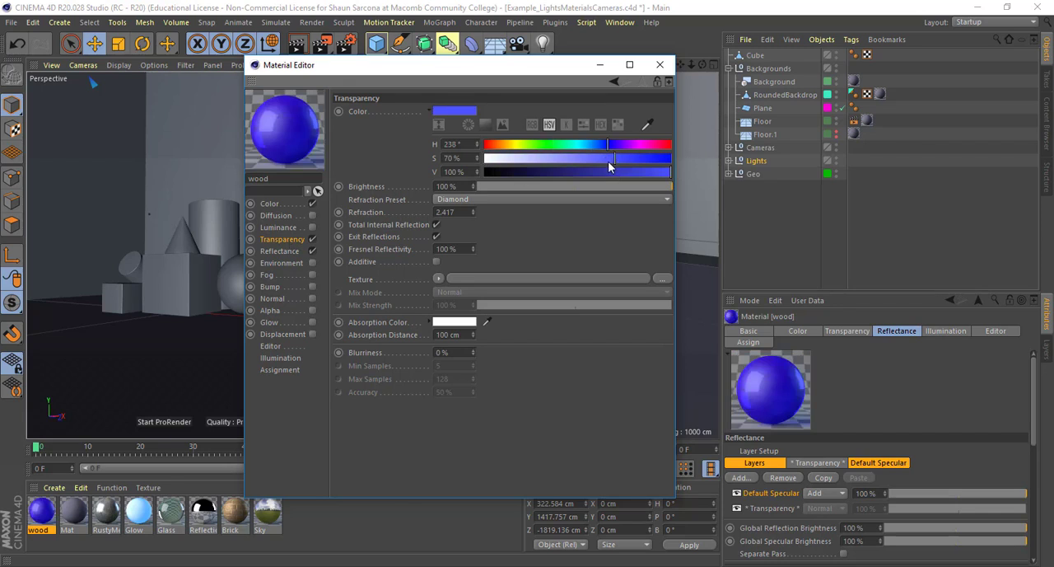
left_click_drag(611, 159, 675, 165)
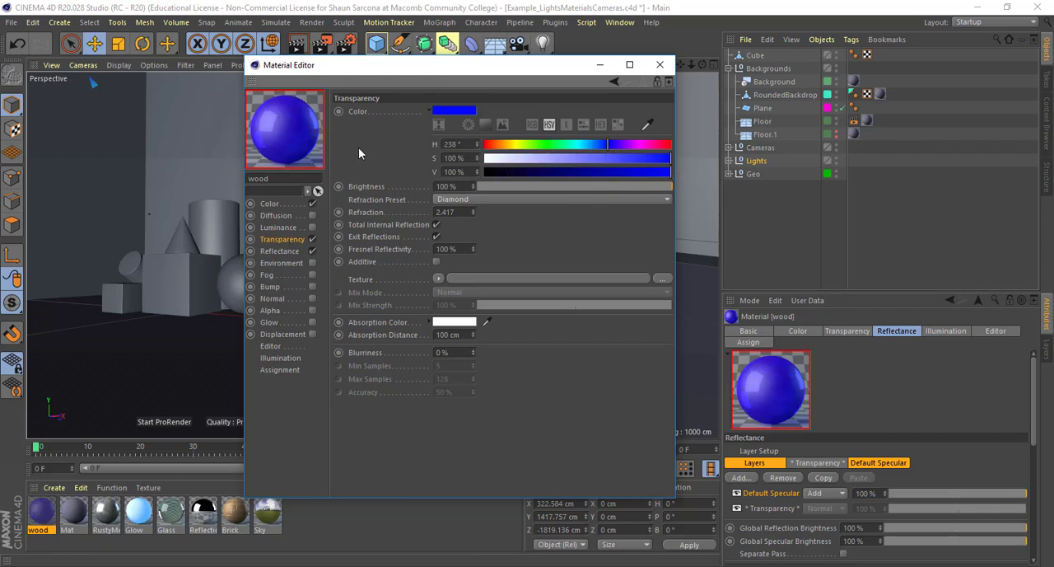
mouse_move(518, 161)
left_mouse_down()
mouse_move(502, 160)
mouse_move(541, 161)
mouse_move(532, 158)
left_mouse_up()
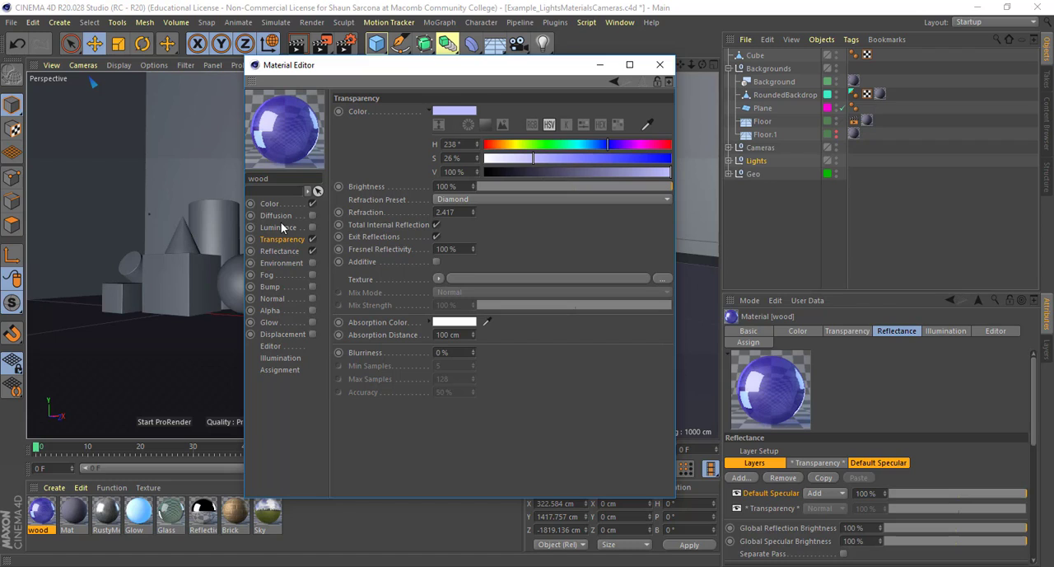
Set the transparency's absorption color to blue with hue 216° and saturation 93%
left_click(459, 321)
left_click(505, 320)
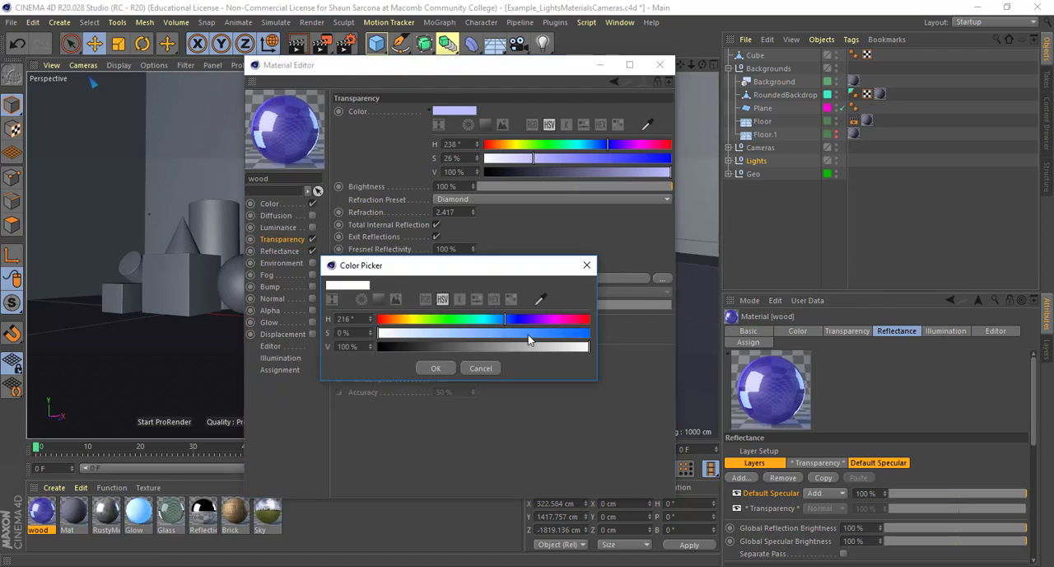
left_click(575, 333)
left_click(443, 367)
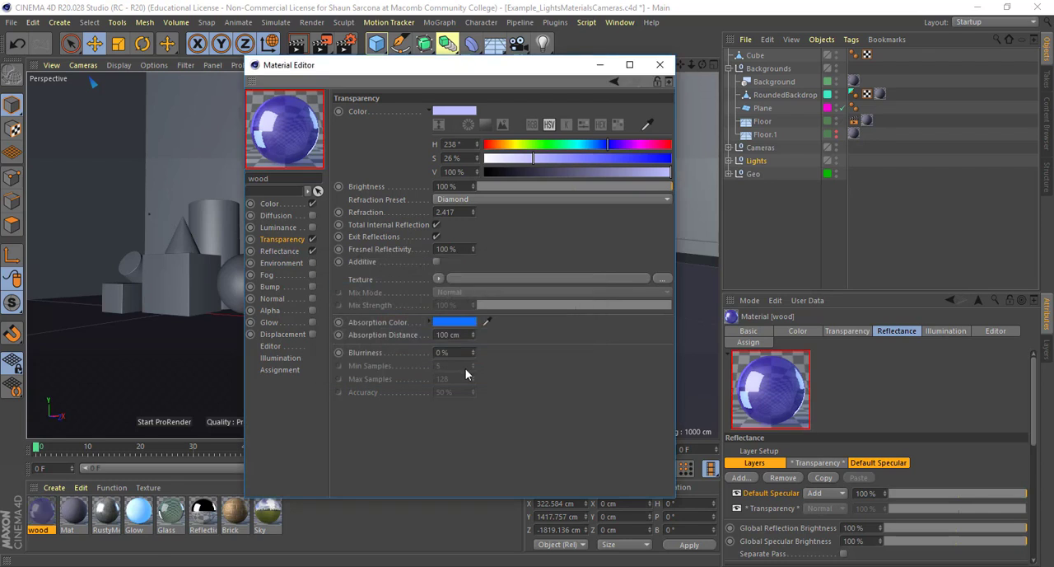
Change the absorption color to lime green with hue 92°
left_click(443, 322)
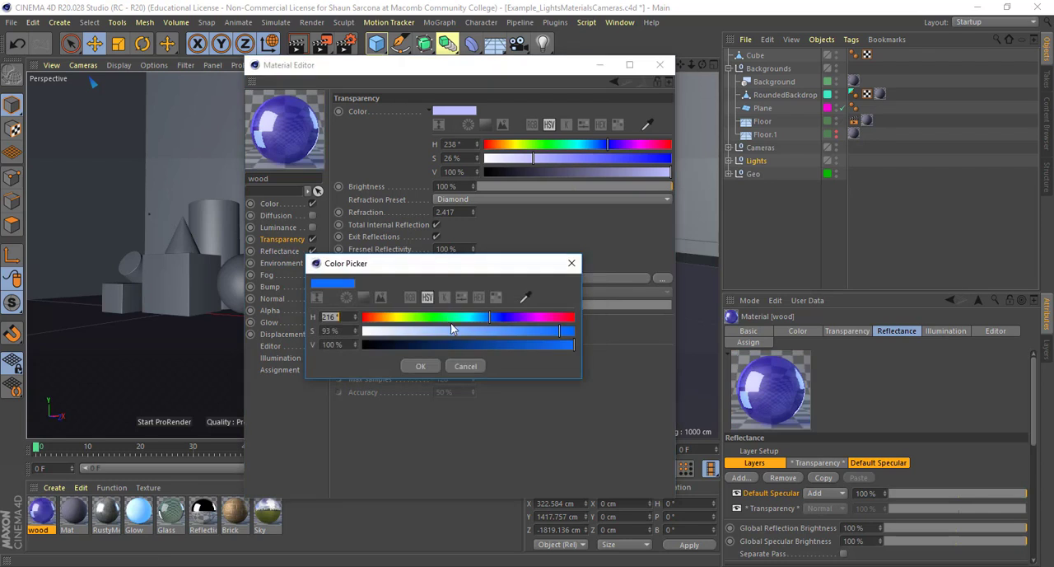
left_click(417, 317)
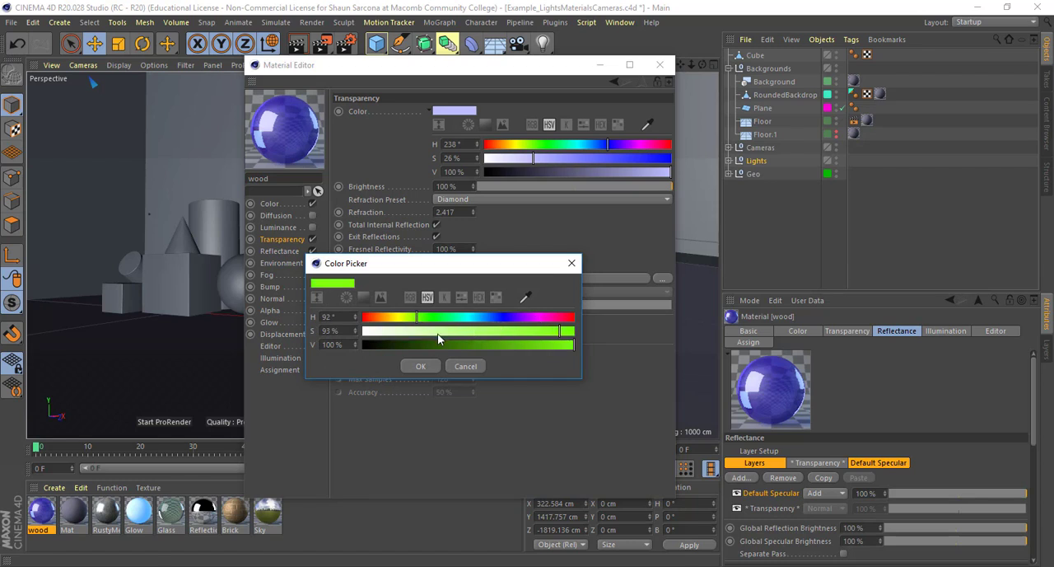
left_click(420, 362)
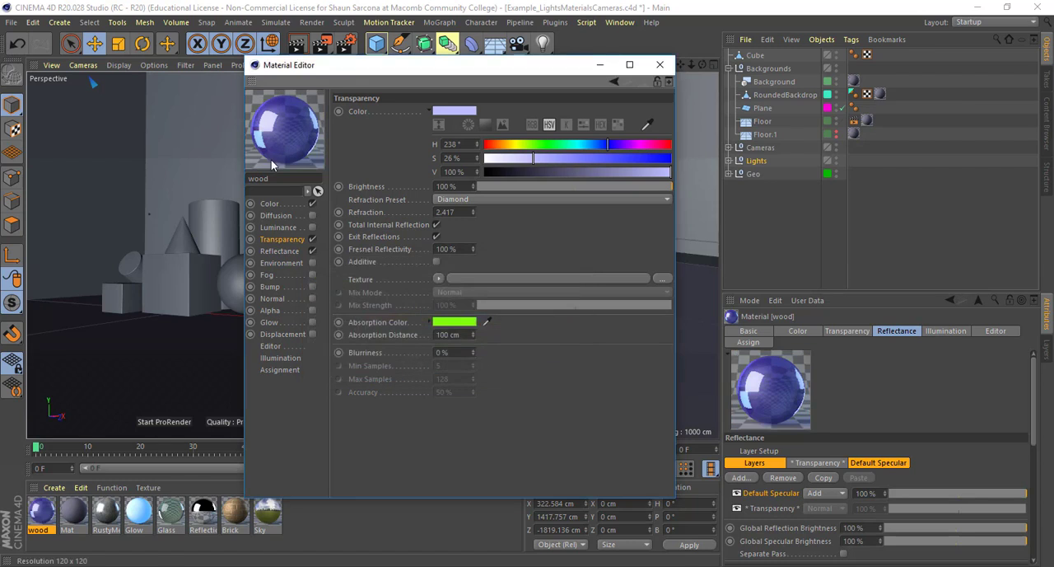
Remove the transparency tint by setting saturation to 0%, and make the Color channel white with saturation 0% and value 100%
left_click_drag(587, 158, 444, 147)
left_click(270, 204)
left_click_drag(519, 159, 415, 160)
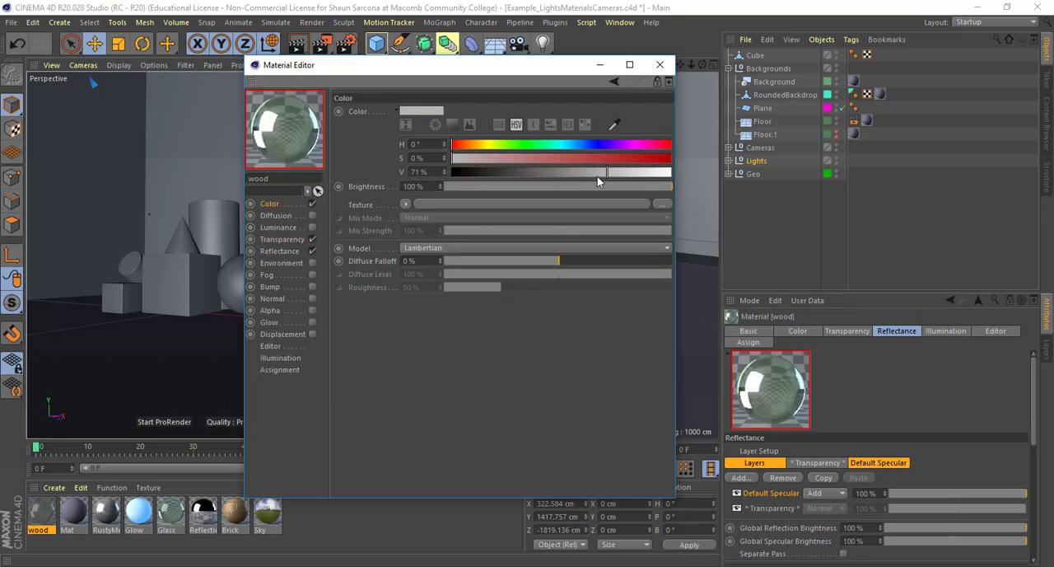
left_click_drag(597, 175, 687, 174)
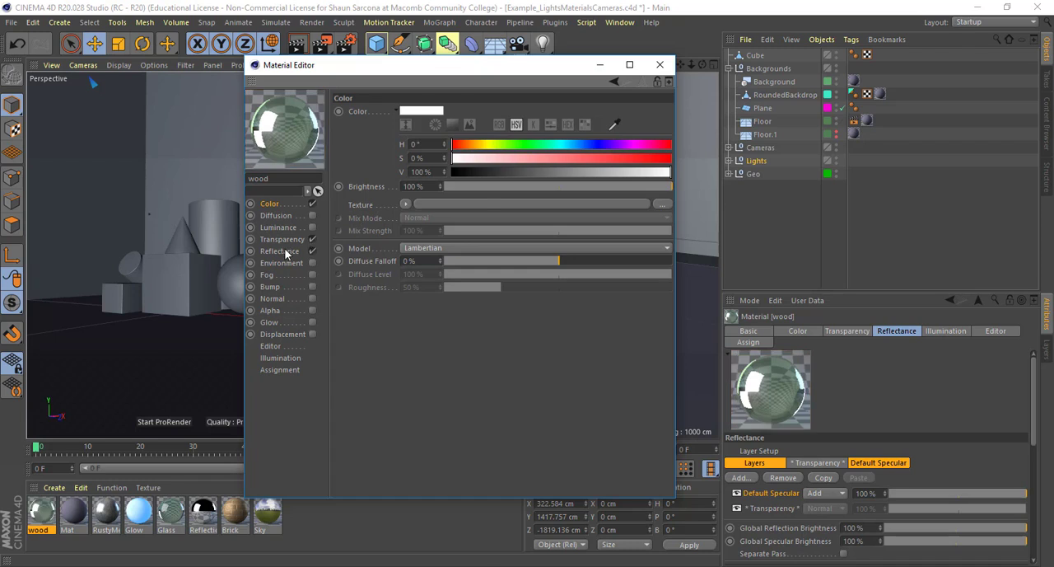
Reduce the transparency's absorption distance, trying 24 cm before setting it to 2 cm
left_click(283, 251)
left_click(281, 240)
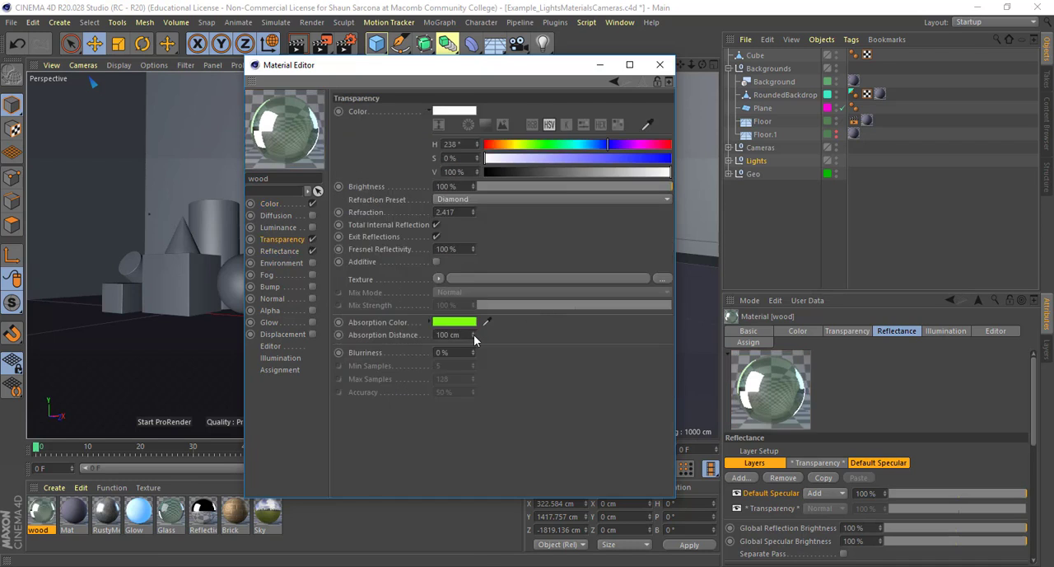
left_click_drag(474, 336, 409, 337)
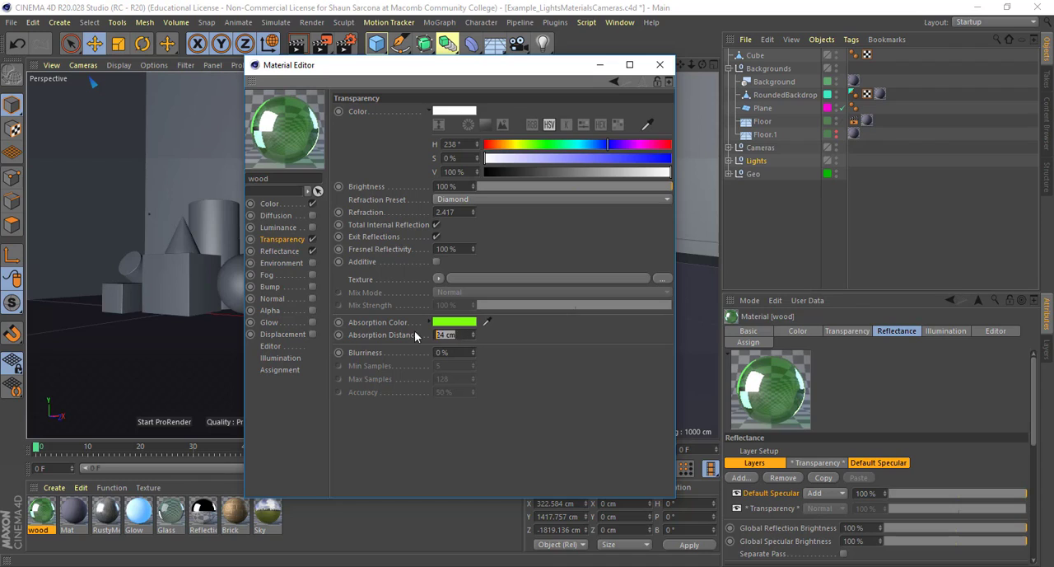
left_click_drag(459, 338, 407, 335)
left_click(406, 336)
left_click_drag(466, 333, 386, 333)
type("2")
key("Return")
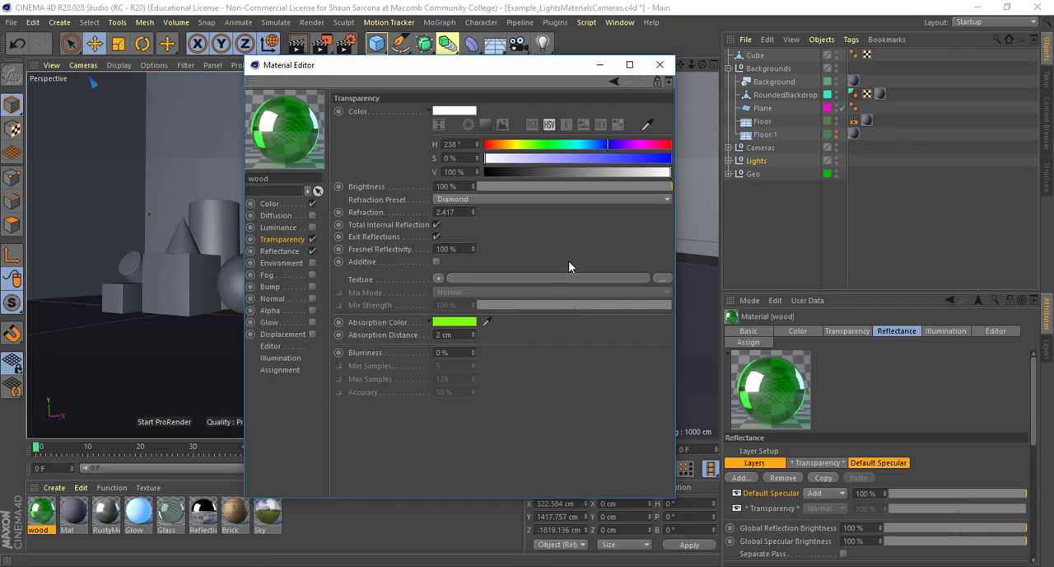
Change the transparency's absorption color to white
left_click(460, 325)
left_click(460, 324)
left_click_drag(424, 337, 346, 337)
left_click(446, 372)
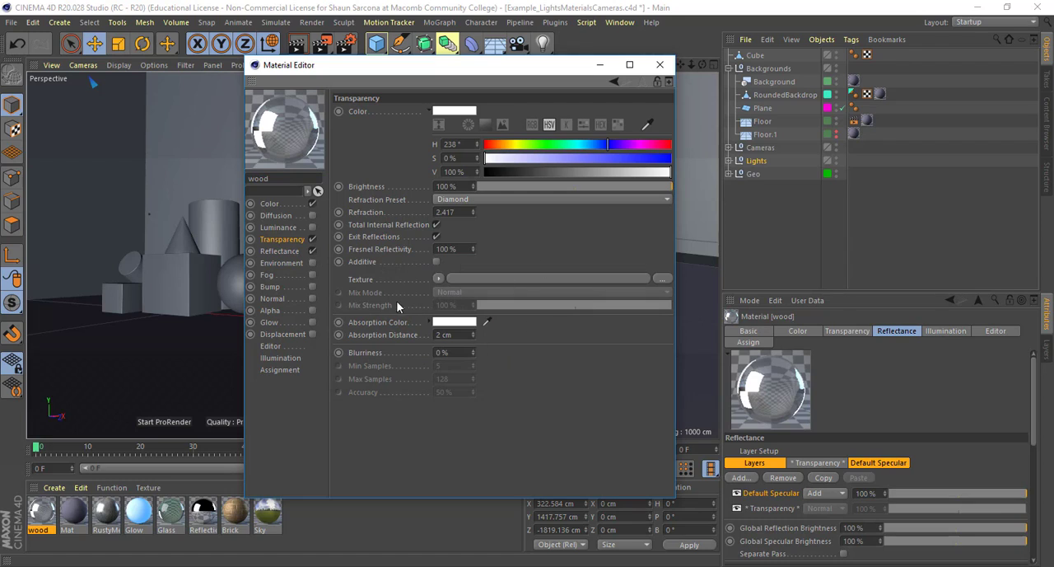
Add a Noise texture to the Transparency channel and lower its mix strength to 13%
left_click(439, 279)
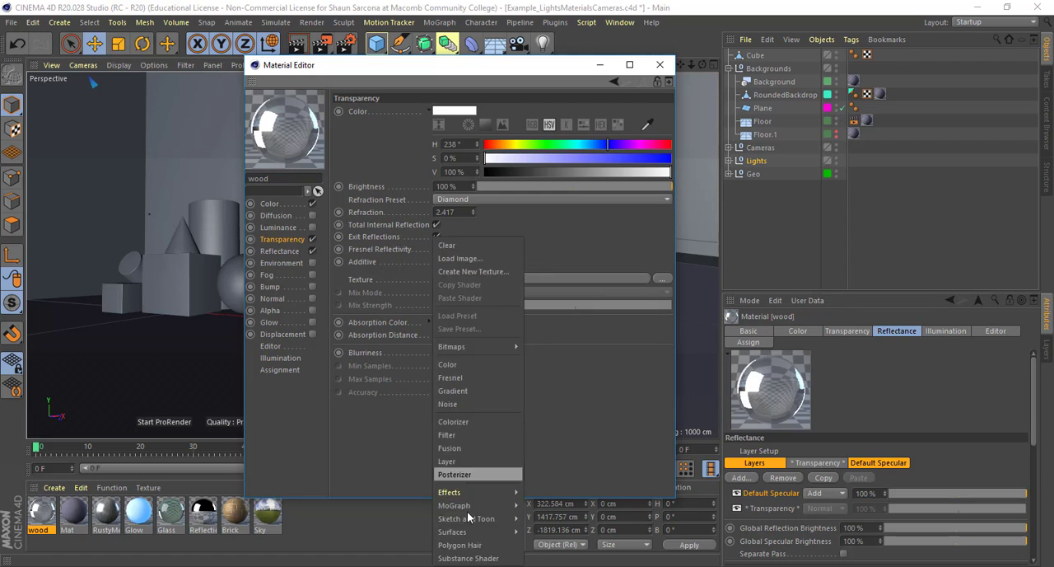
mouse_move(493, 514)
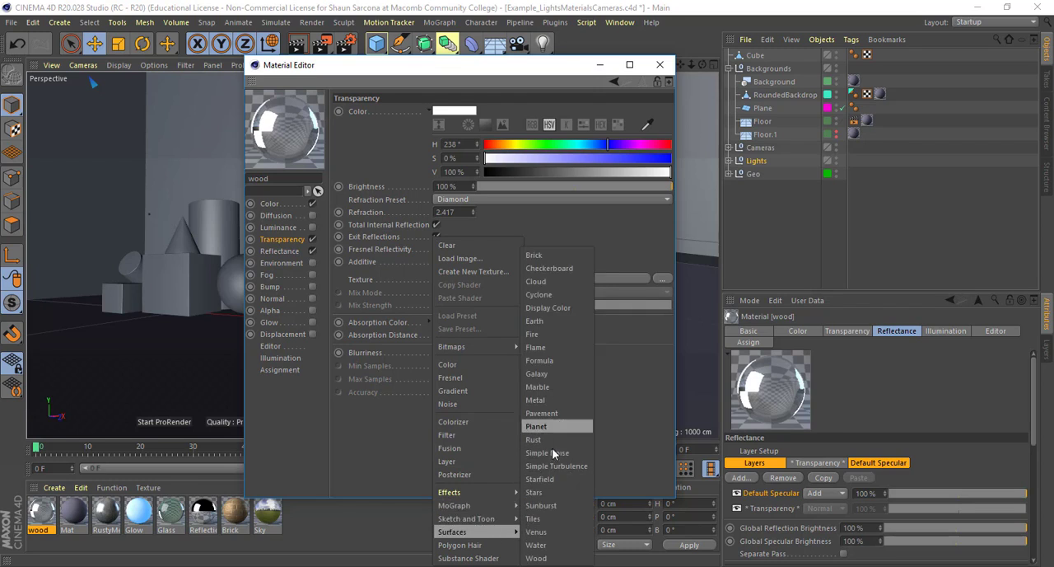
mouse_move(498, 492)
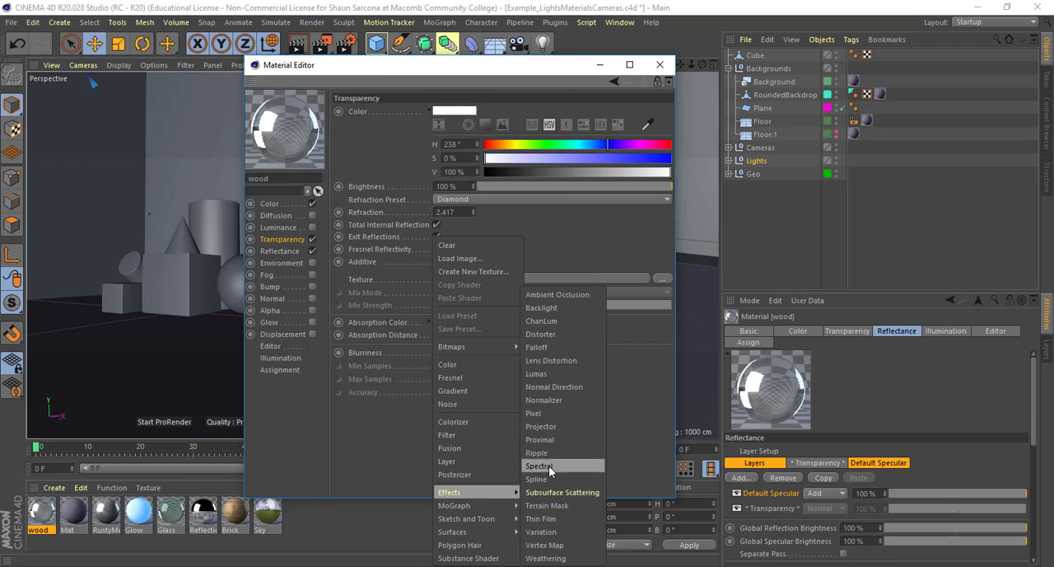
left_click(471, 404)
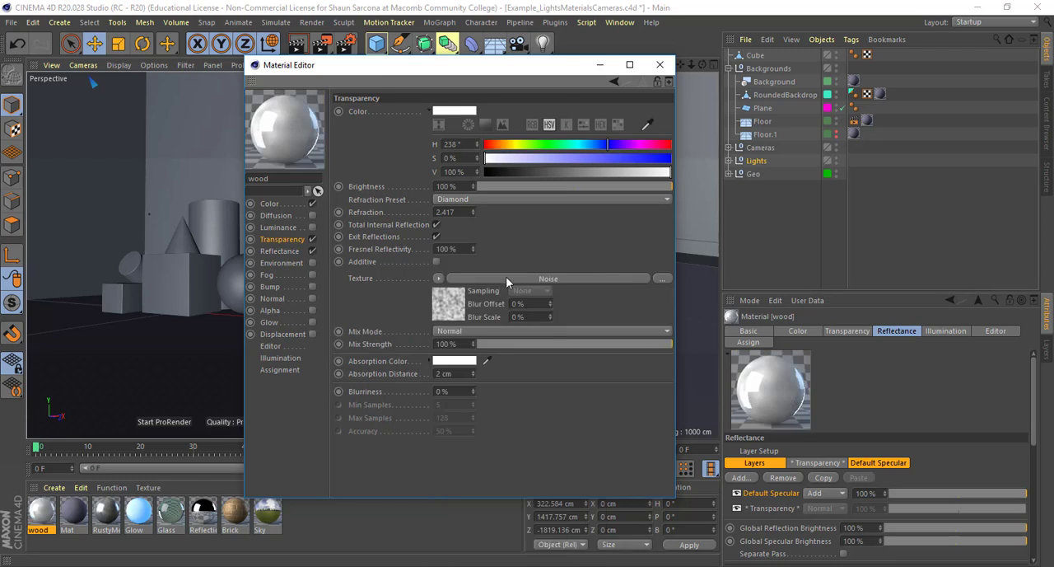
left_click_drag(522, 344, 503, 345)
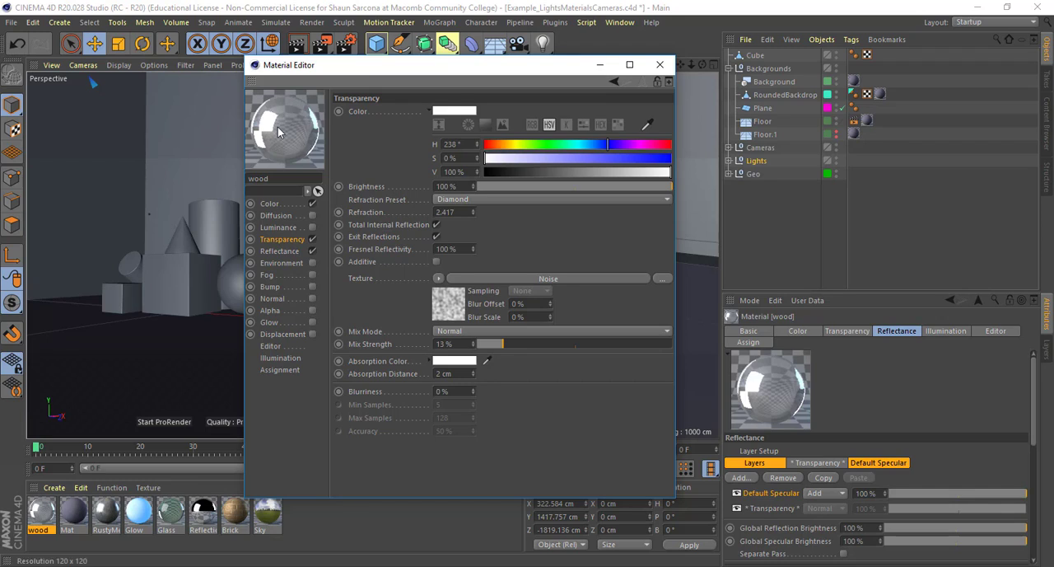
Set the transparency noise shader's noise type to Naki and its global scale to 386%
left_click(495, 278)
left_click(470, 240)
left_click(467, 330)
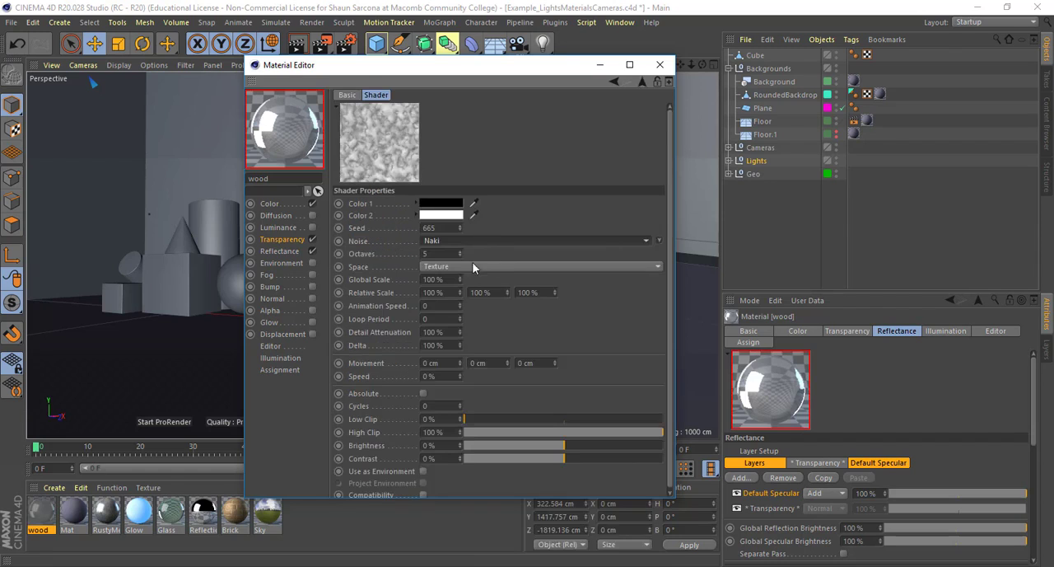
left_click_drag(460, 279, 459, 75)
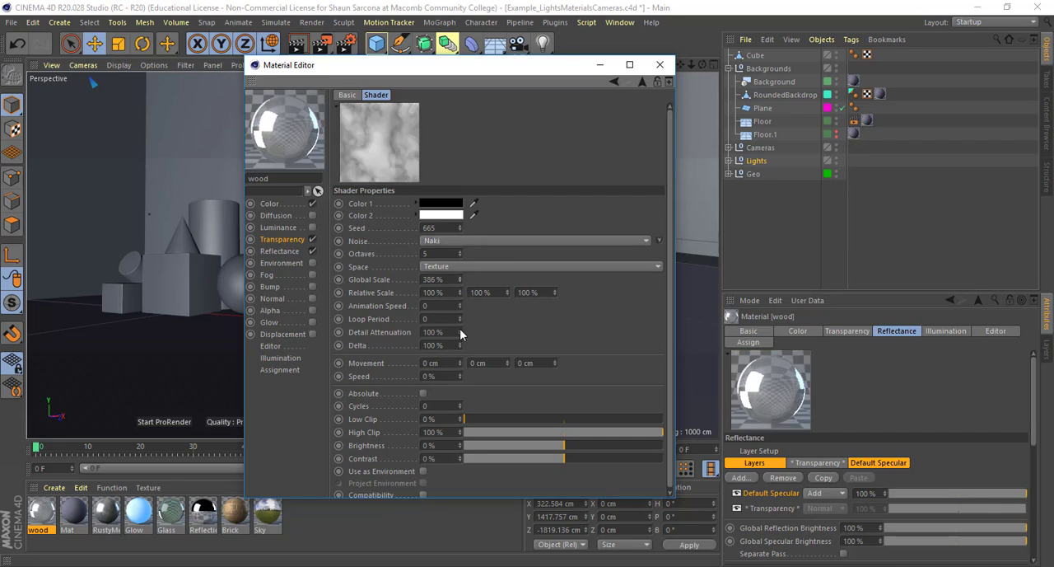
left_click_drag(459, 333, 459, 332)
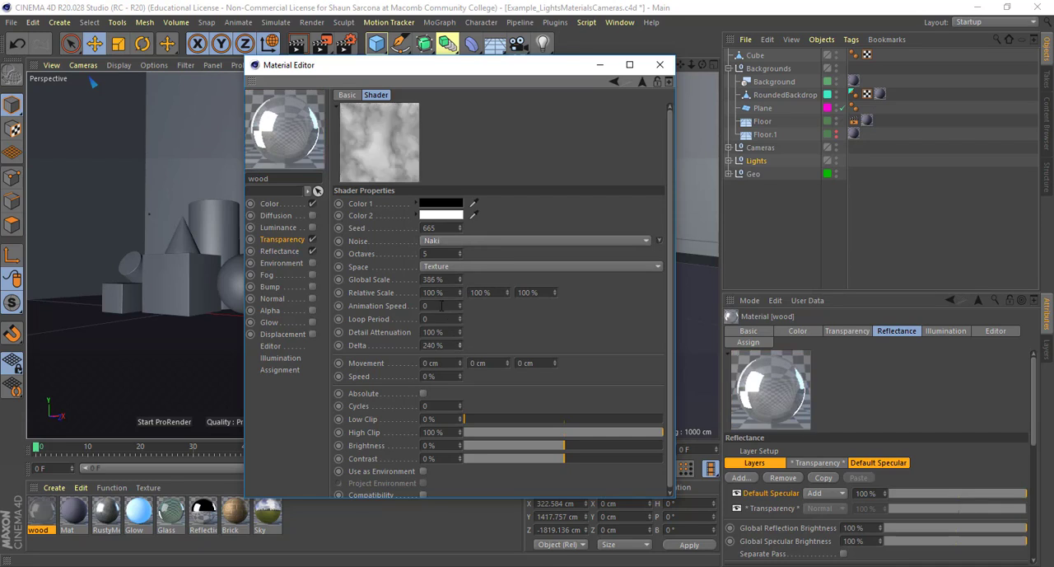
left_click(293, 238)
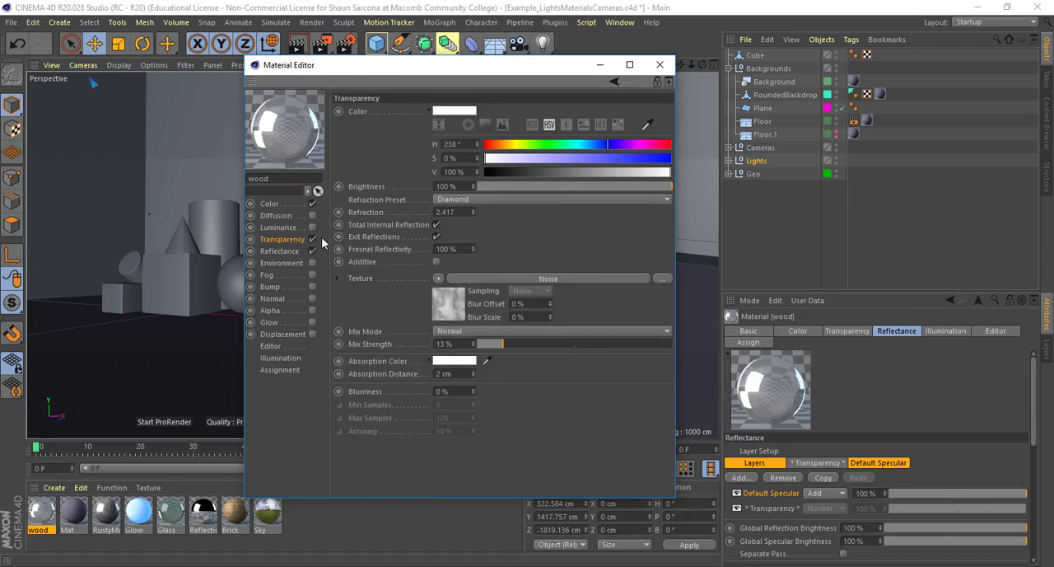
Disable the Transparency channel and change the Reflectance channel's Default Specular type to Beckmann
left_click(312, 239)
left_click(290, 250)
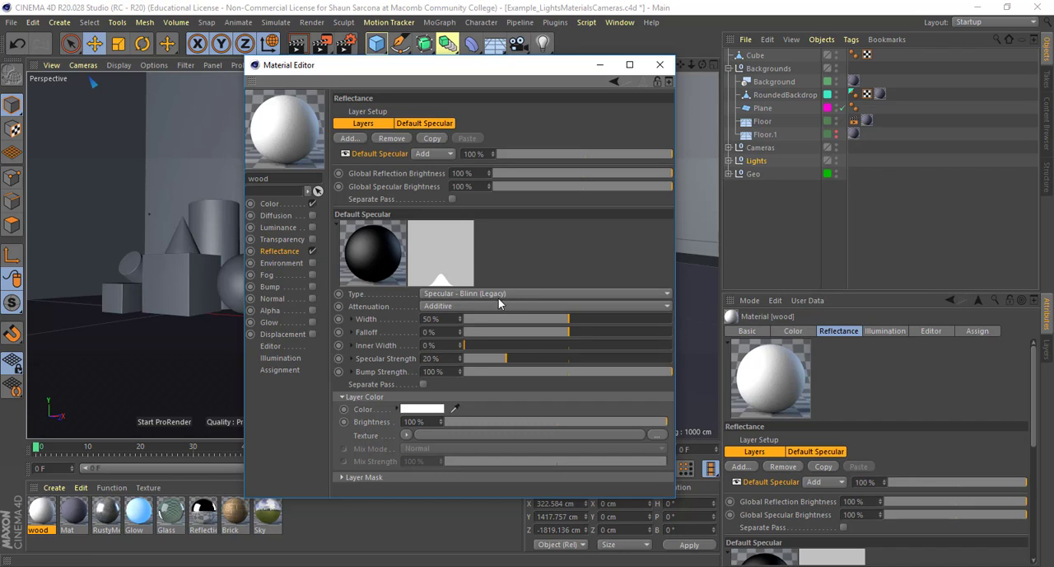
left_click(481, 293)
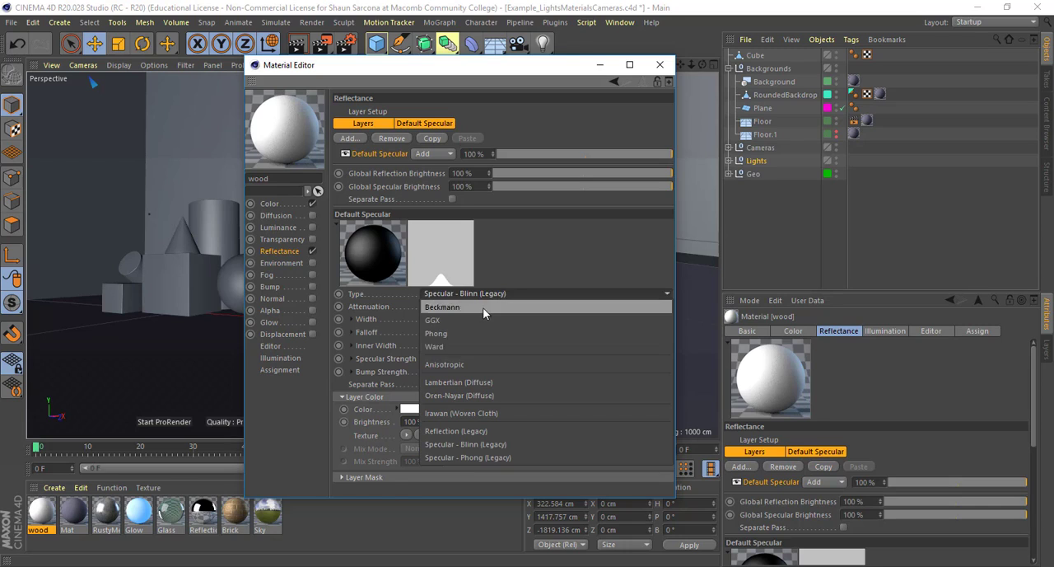
left_click(482, 307)
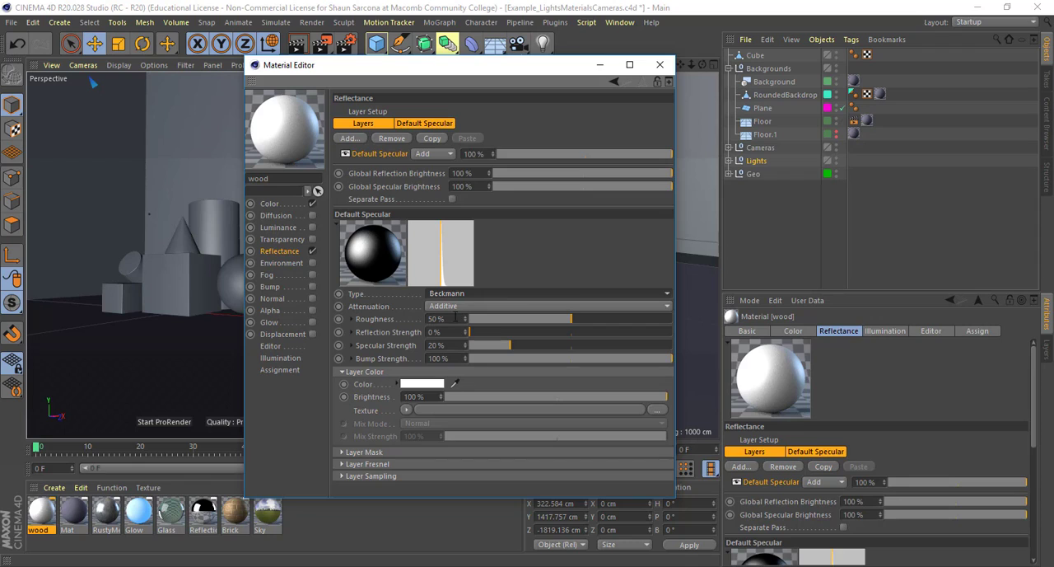
Try the Beckmann layer's roughness at 0%, 50% and 100% with reflection strength raised to 100%
left_click_drag(584, 320, 466, 328)
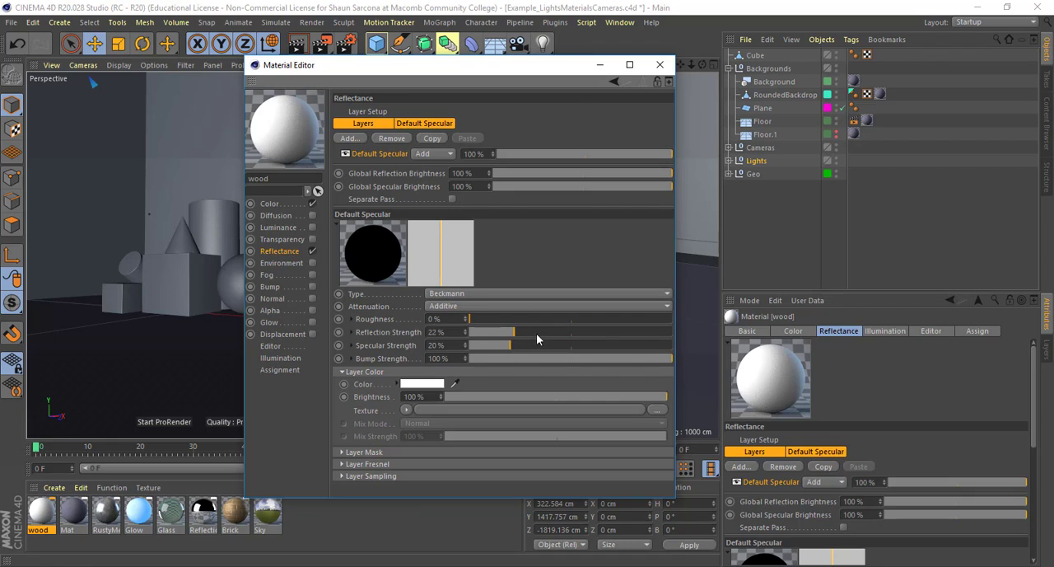
left_click_drag(536, 332, 702, 346)
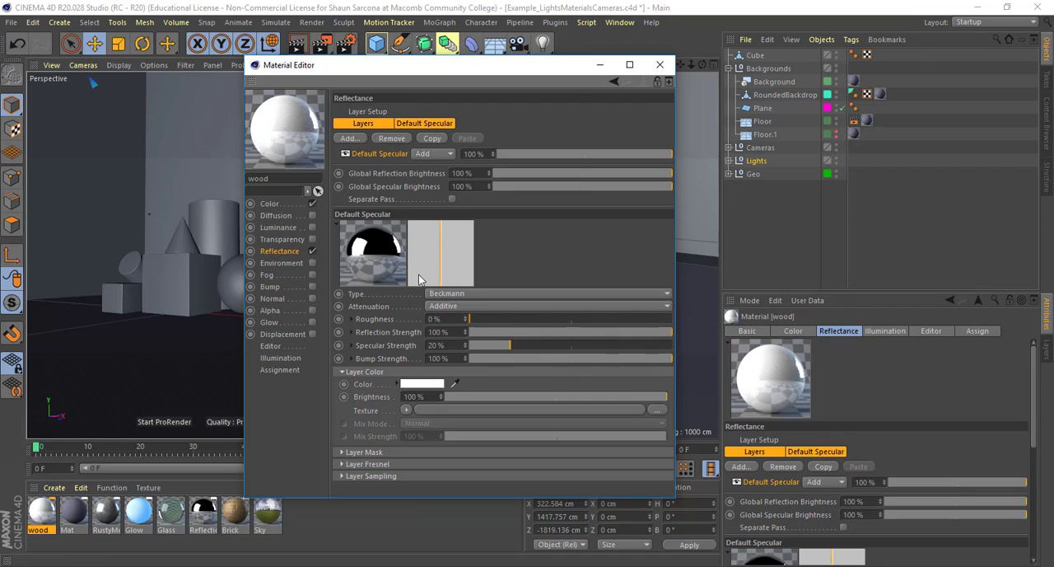
left_click_drag(517, 323, 574, 327)
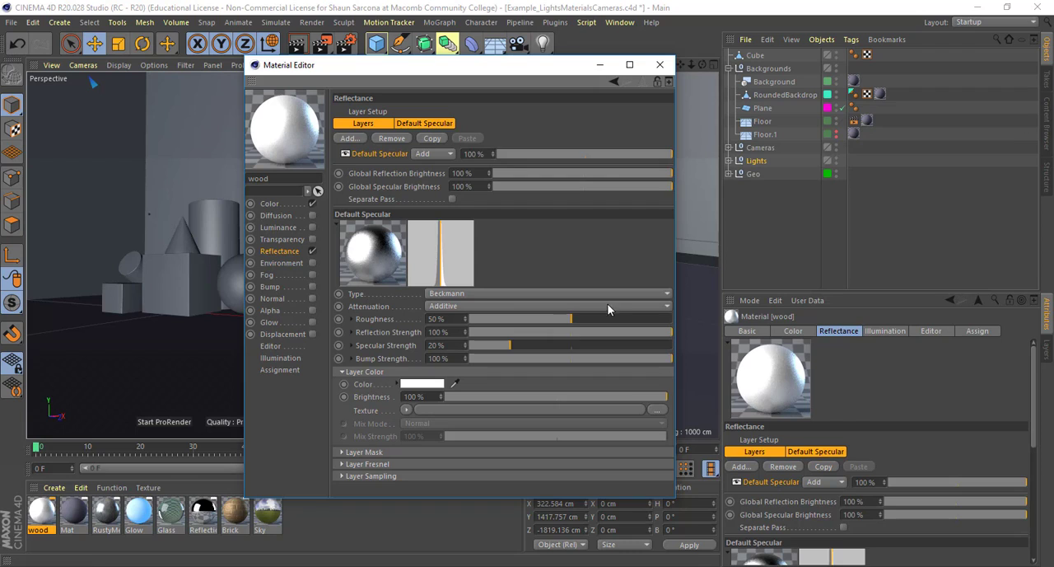
left_click_drag(610, 324, 674, 323)
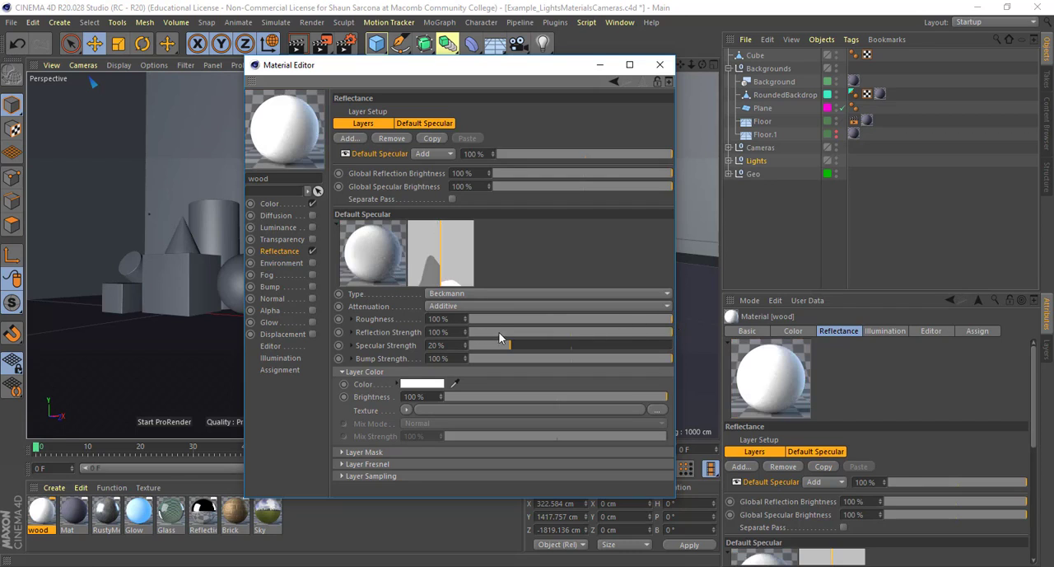
Set the Beckmann layer's roughness to 32%, reflection strength to 14% and specular strength to 100%
mouse_move(495, 320)
left_mouse_down()
mouse_move(534, 320)
mouse_move(556, 333)
mouse_move(509, 332)
left_mouse_up()
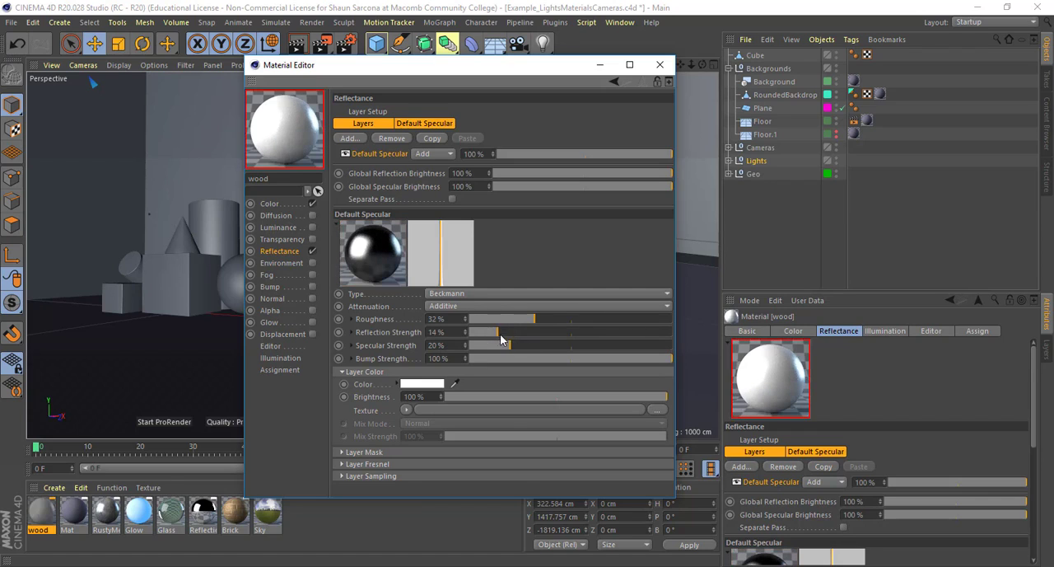
left_click_drag(498, 335, 679, 361)
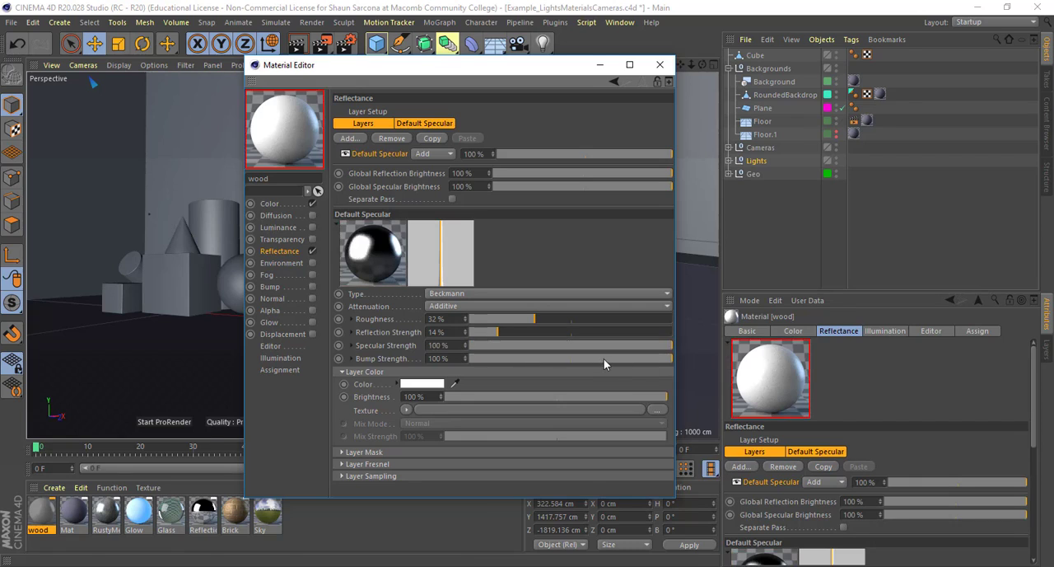
left_click_drag(603, 349, 692, 349)
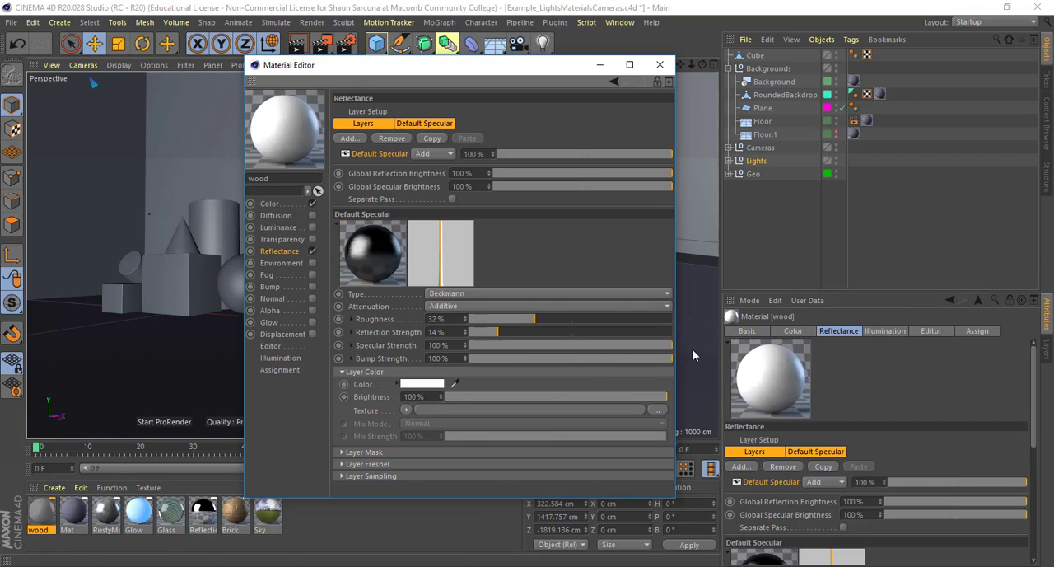
Examine the texture options nested under roughness, reflection strength and specular strength, and collapse them again
left_click(352, 319)
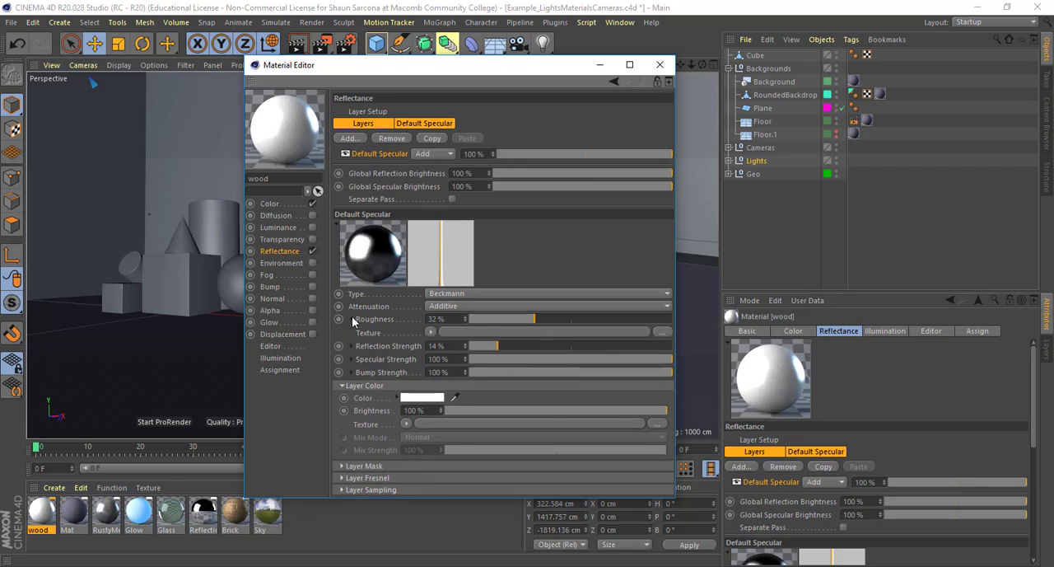
left_click(352, 345)
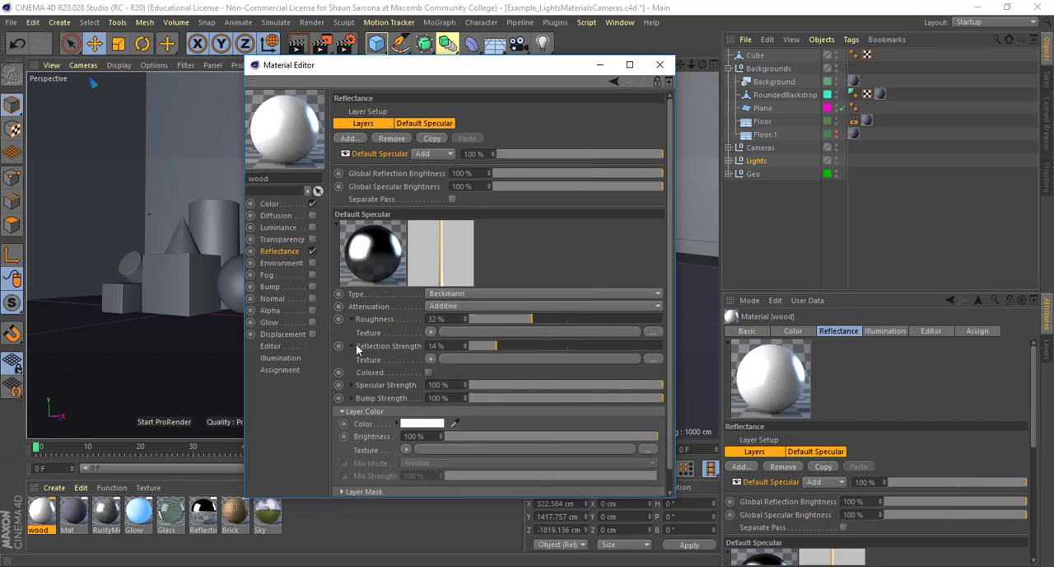
left_click(351, 385)
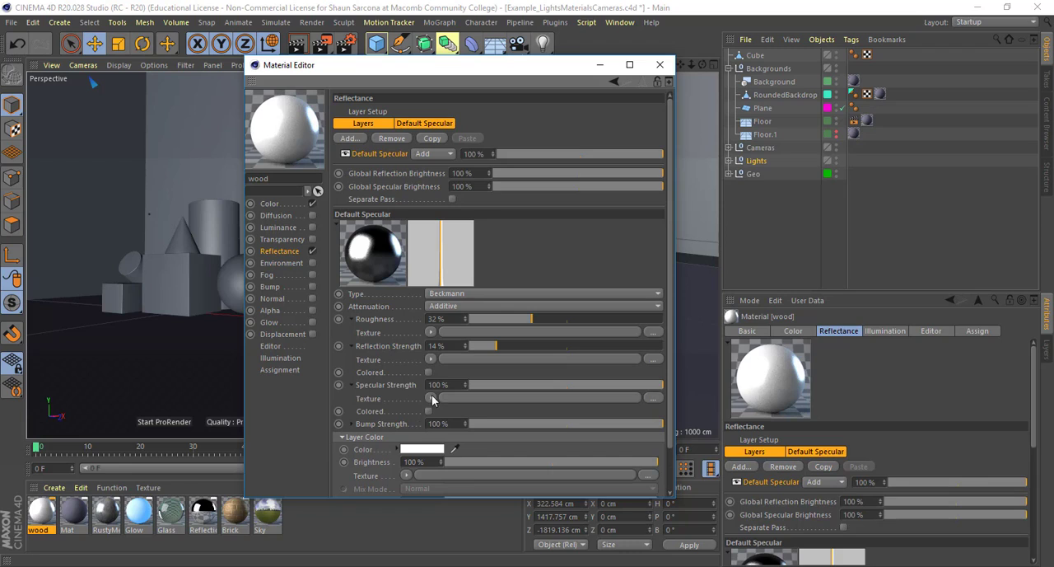
left_click(352, 319)
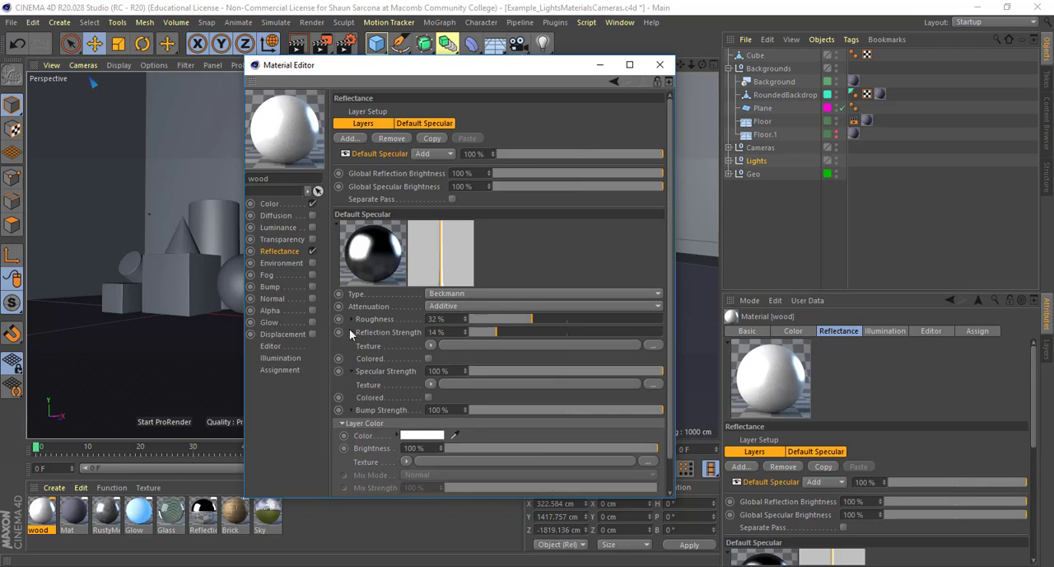
left_click(352, 332)
left_click(352, 345)
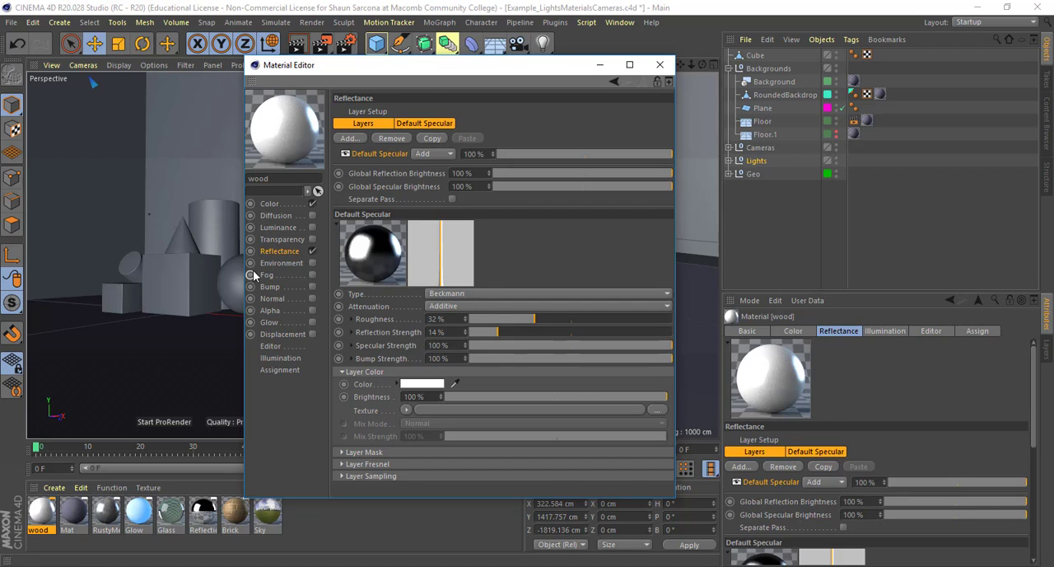
Enable the Bump channel and assign the Checkerboard surface shader as its texture
left_click(280, 288)
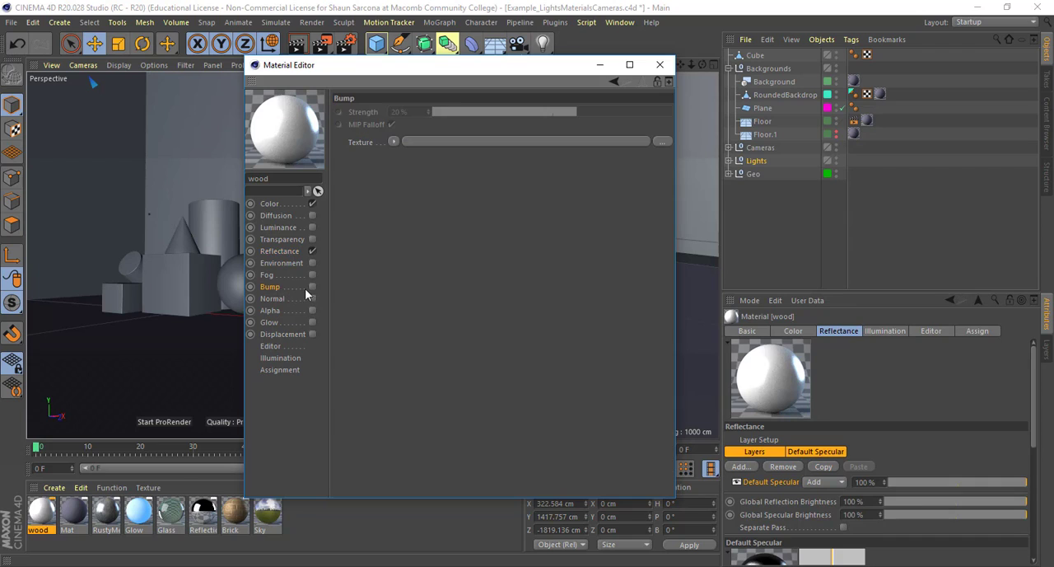
left_click(313, 287)
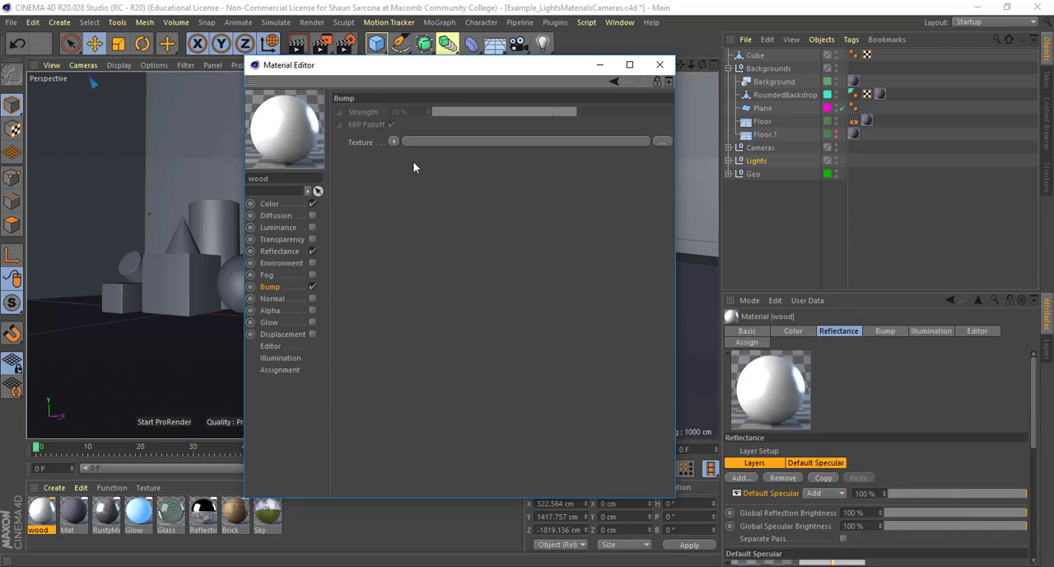
left_click(396, 142)
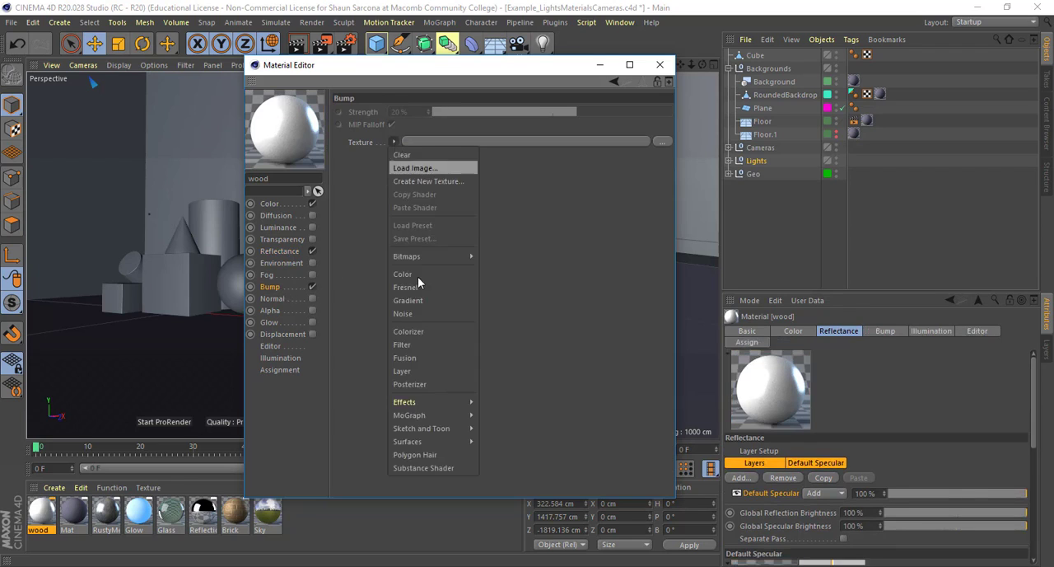
mouse_move(428, 402)
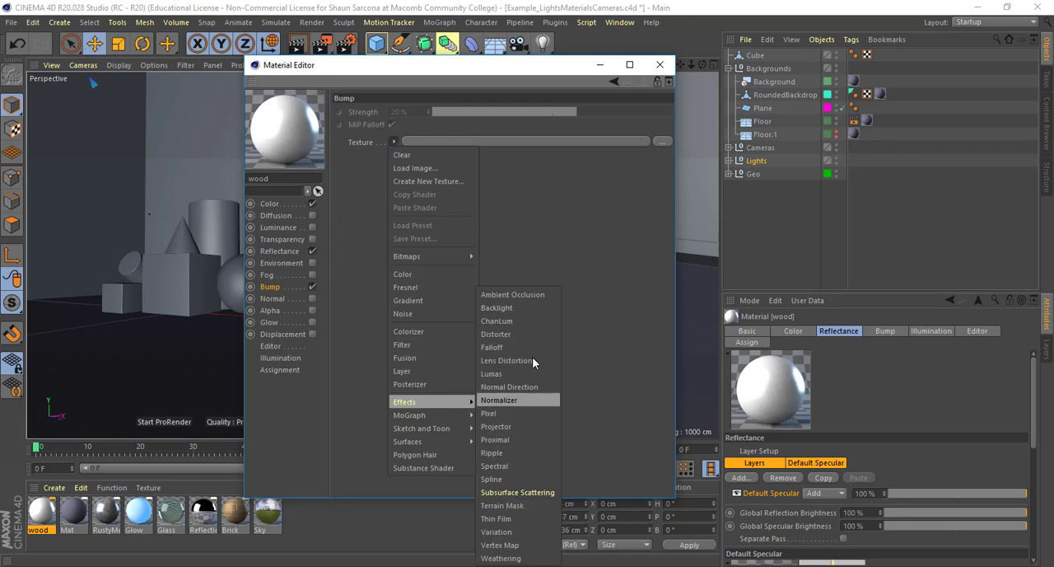
mouse_move(453, 444)
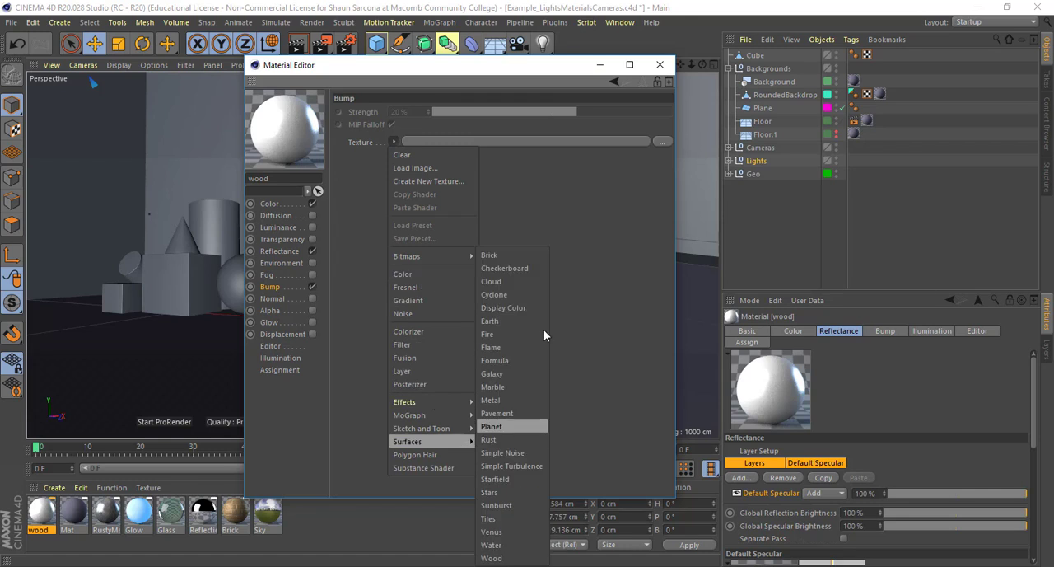
left_click(527, 269)
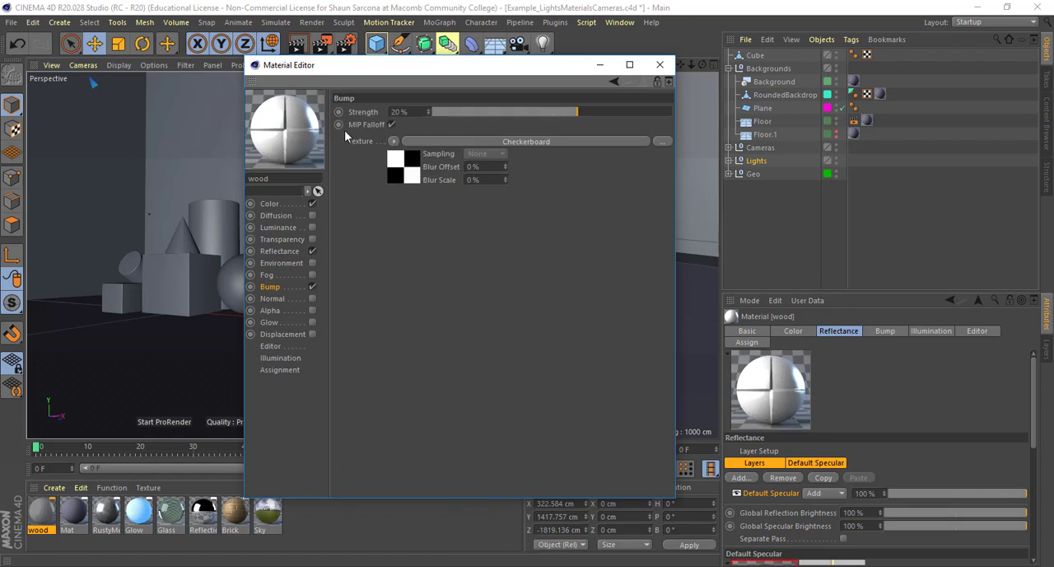
Set the bump checkerboard's U and V frequency to 10 and rotate the material preview to inspect the relief
left_click(541, 142)
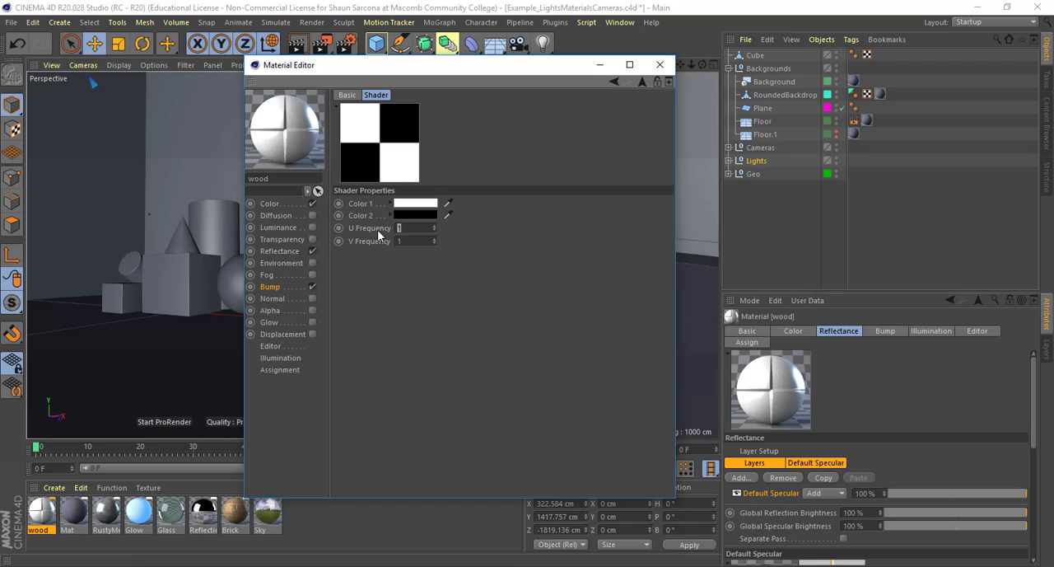
type("10")
key("Tab")
type("10")
key("Tab")
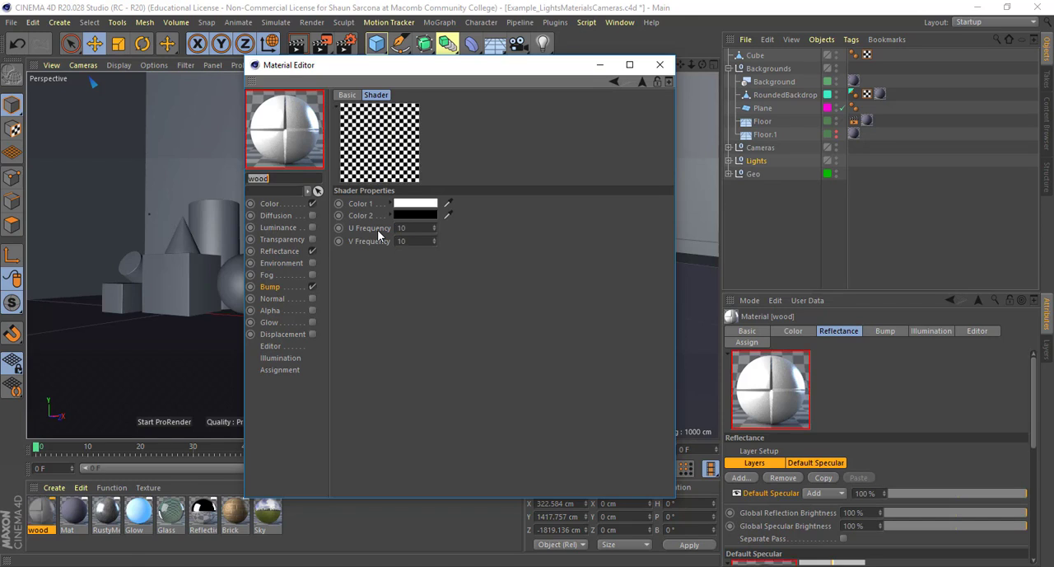
left_click(303, 151)
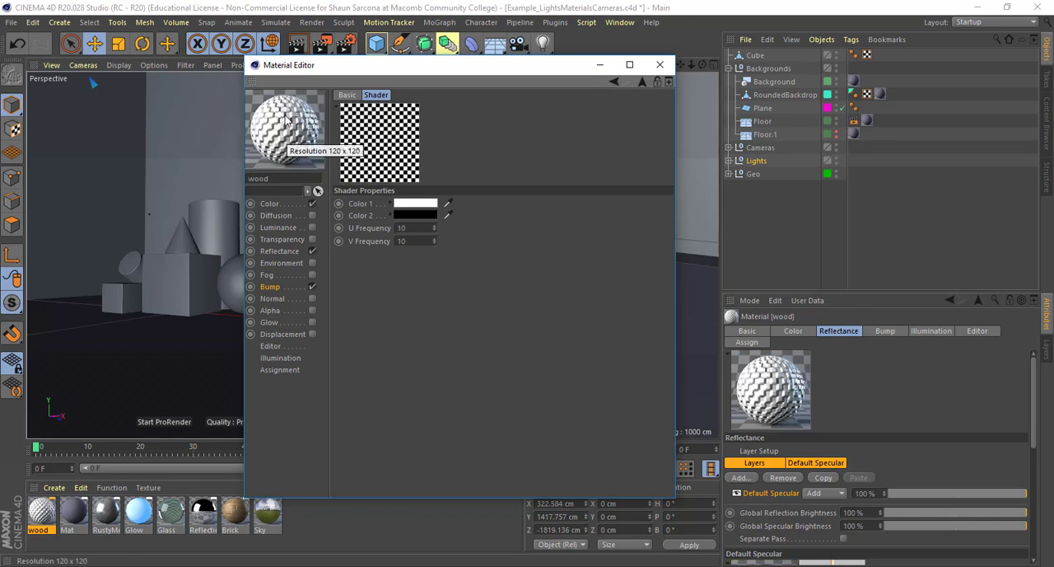
left_click_drag(286, 121, 303, 144)
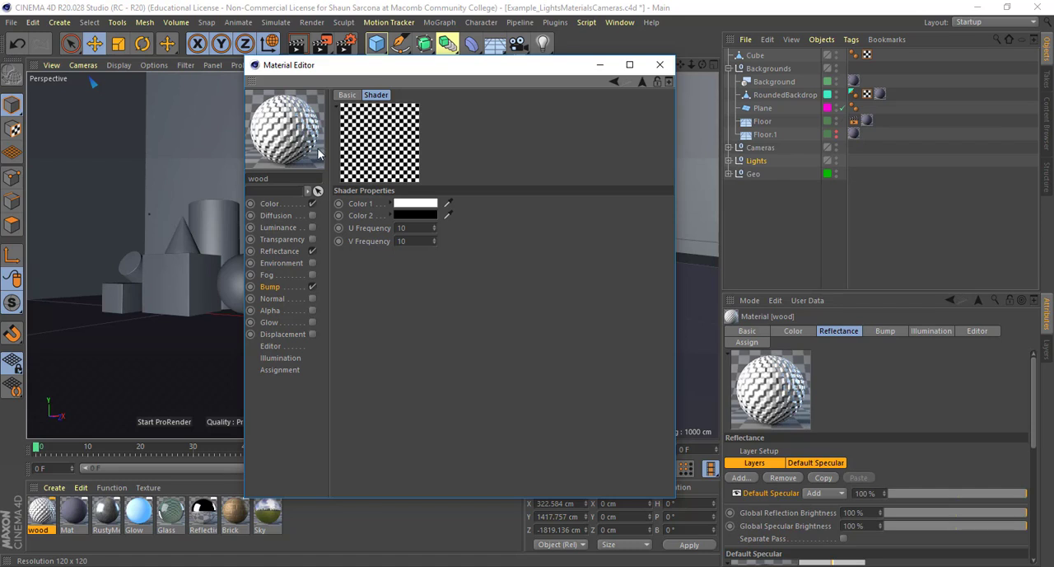
Try different bump strengths with the checkerboard texture, ending at 100%
left_click(270, 287)
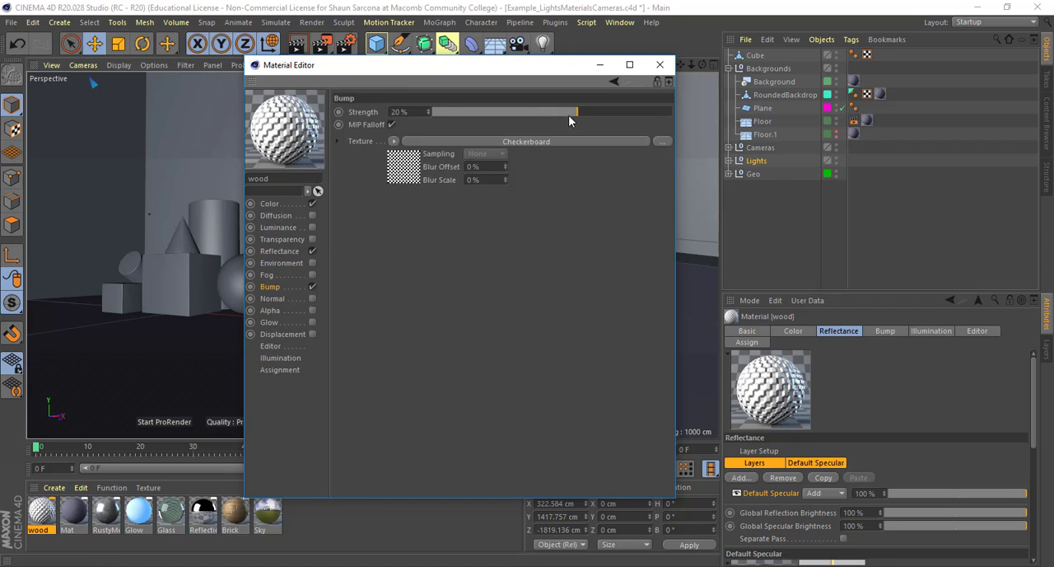
left_click_drag(558, 113, 557, 112)
left_click_drag(425, 123, 739, 132)
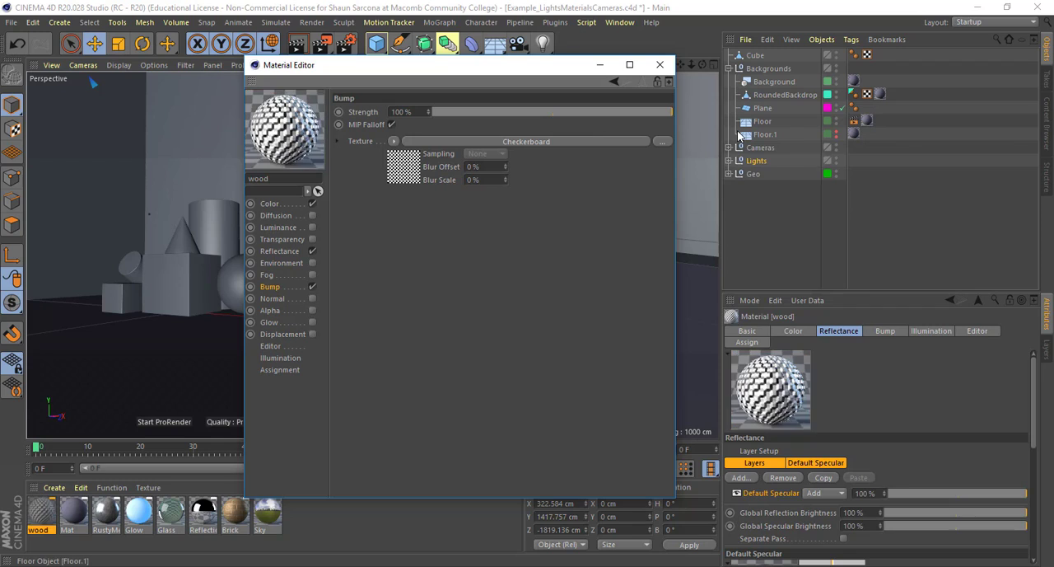
Replace the bump texture with a Noise shader and lower the bump strength to 4%
left_click(394, 141)
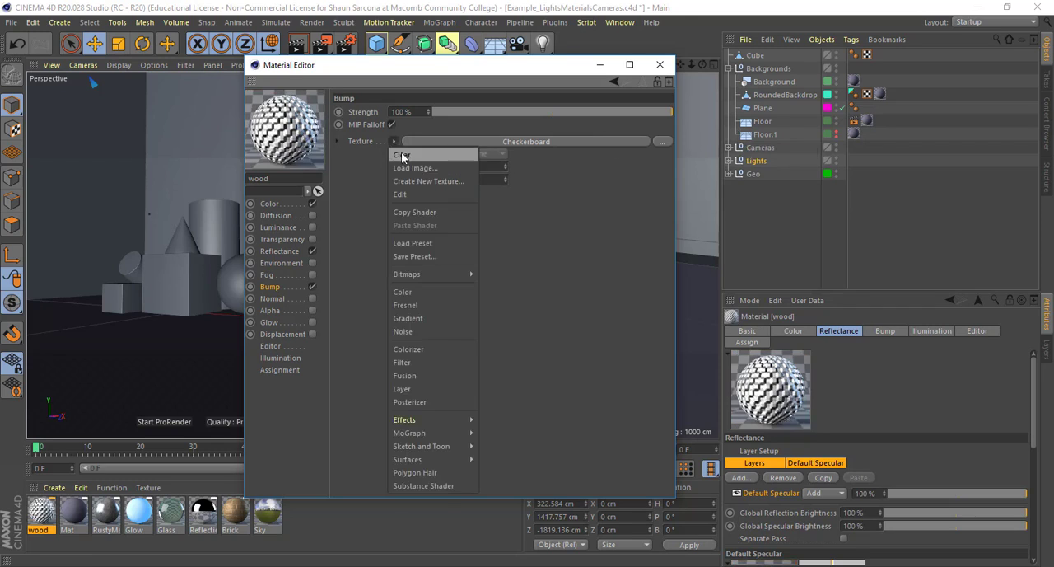
left_click(402, 154)
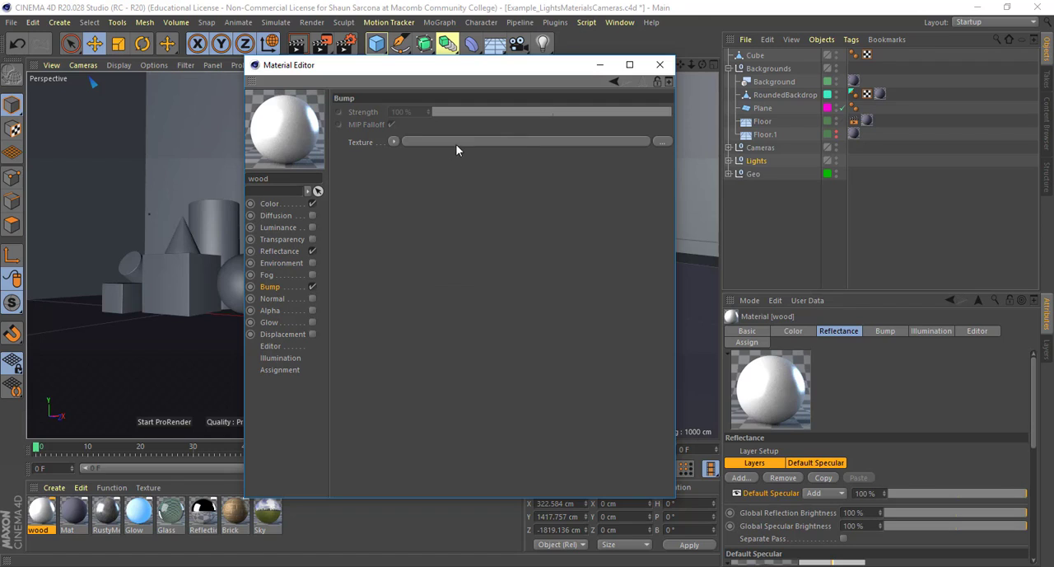
left_click(393, 142)
left_click(417, 313)
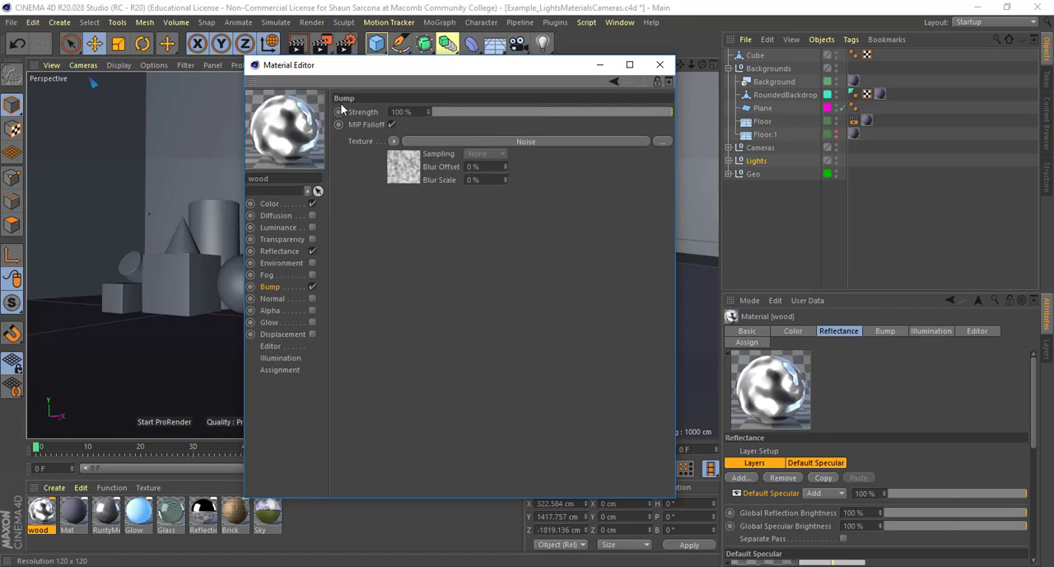
left_click(564, 113)
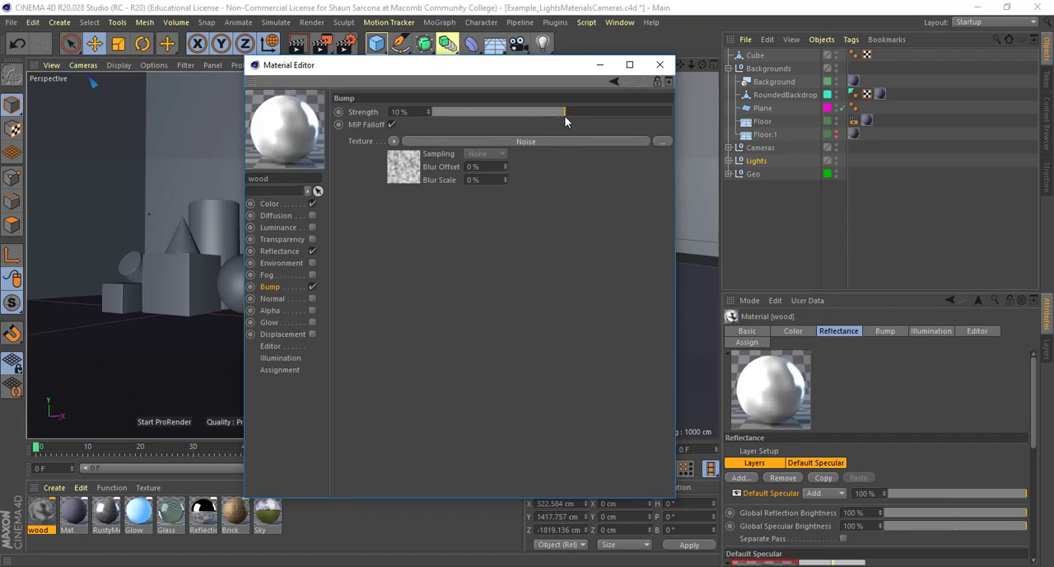
left_click_drag(564, 113, 560, 113)
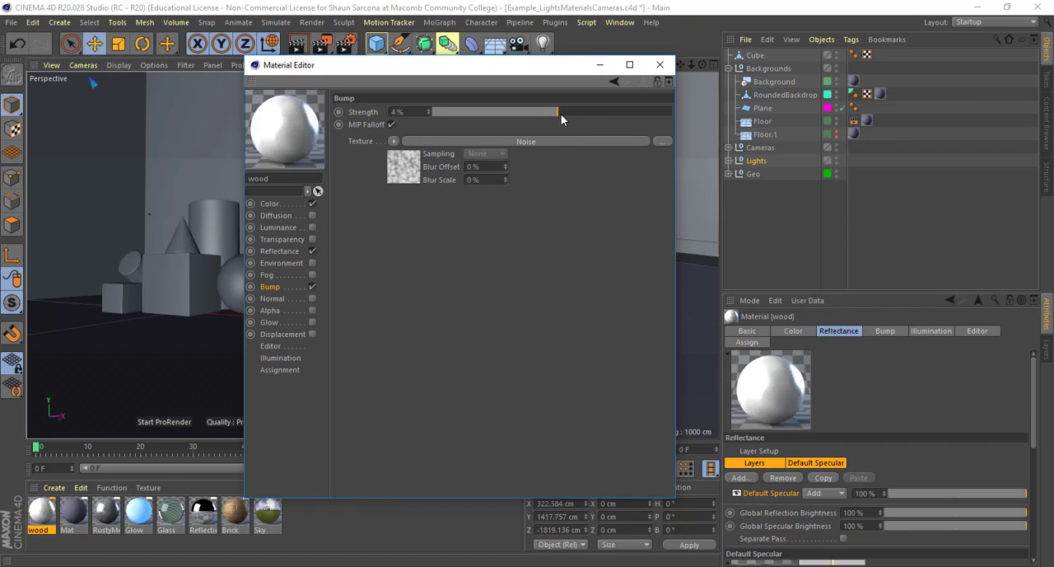
Disable the Bump channel and compare its settings with those of the Normal channel
left_click(313, 287)
left_click(273, 300)
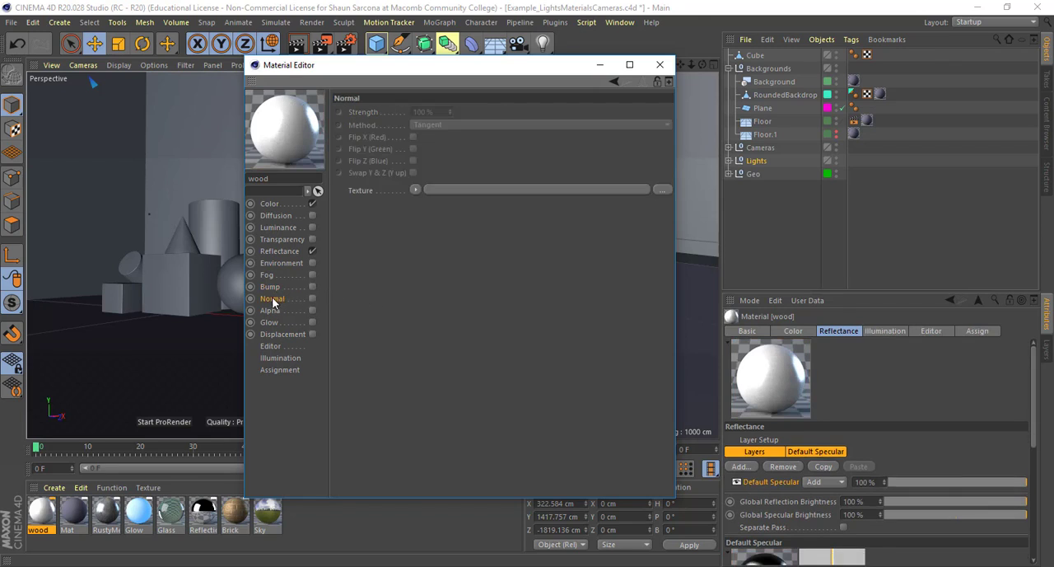
left_click(270, 287)
left_click(271, 302)
left_click(303, 287)
left_click(275, 299)
Enable the Alpha channel and assign the Checkerboard surface shader as its texture
left_click(278, 310)
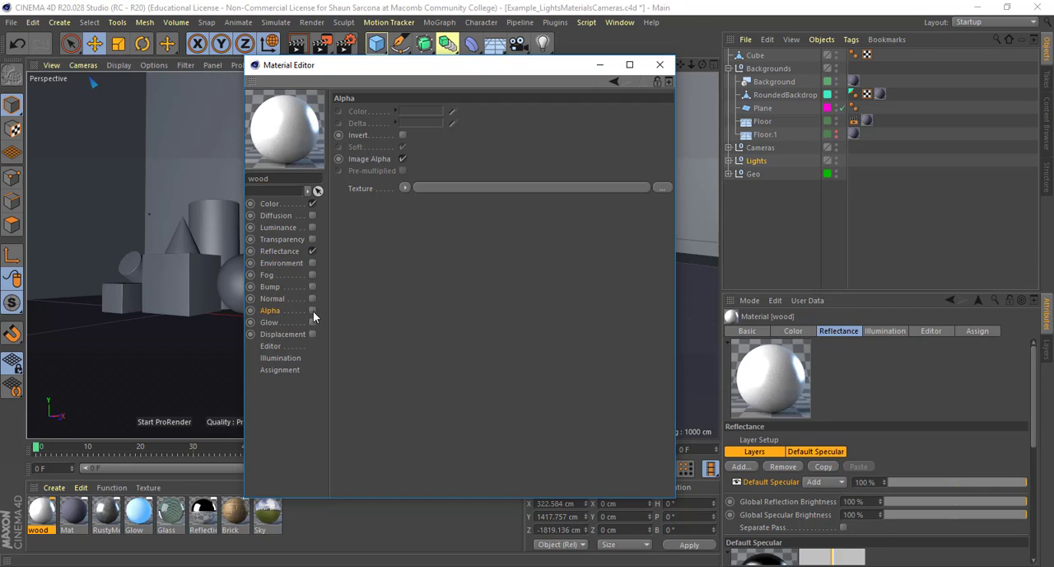
left_click(313, 311)
left_click(404, 188)
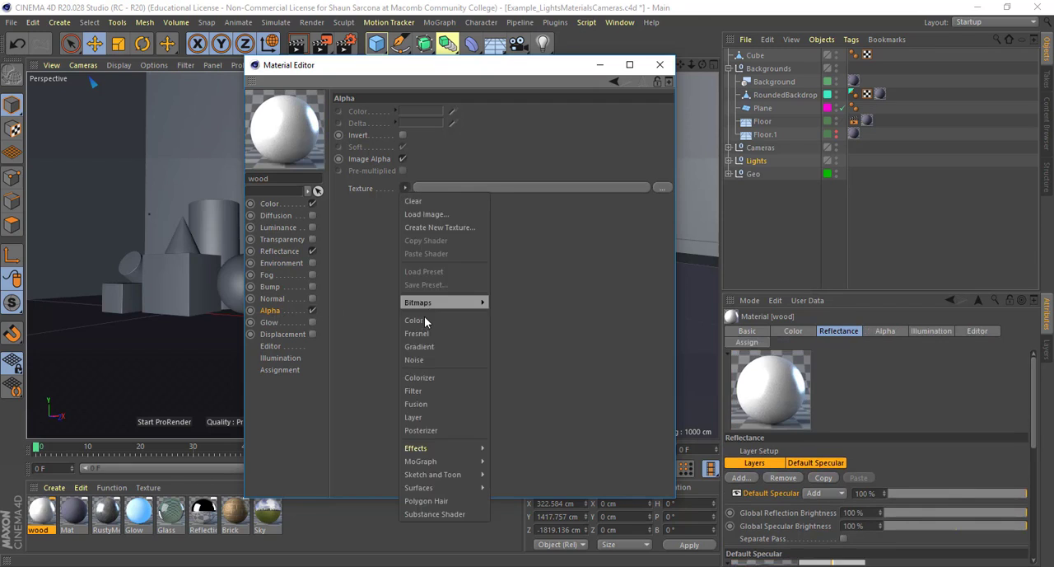
mouse_move(462, 448)
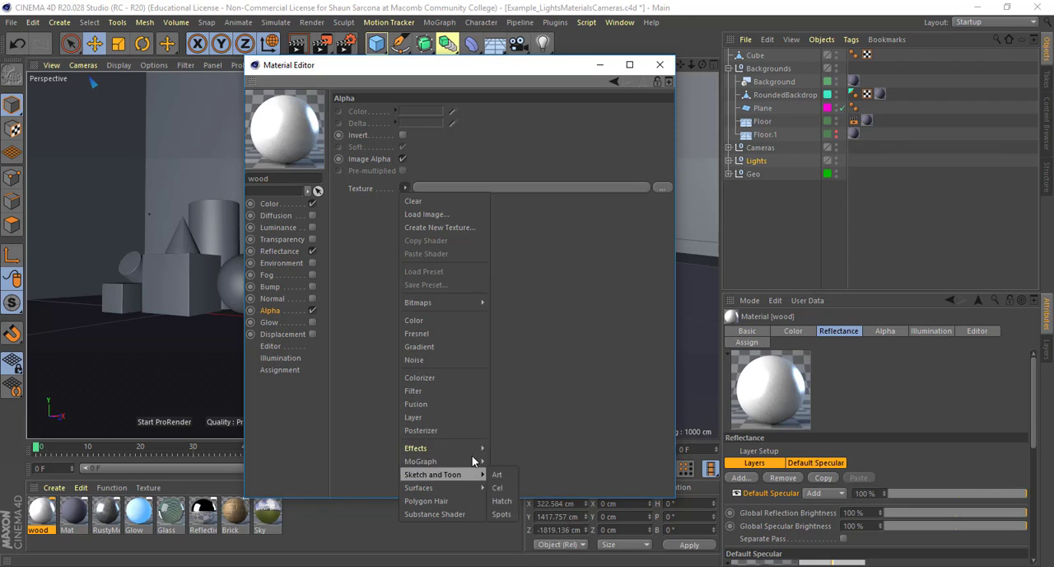
mouse_move(471, 486)
left_click(526, 268)
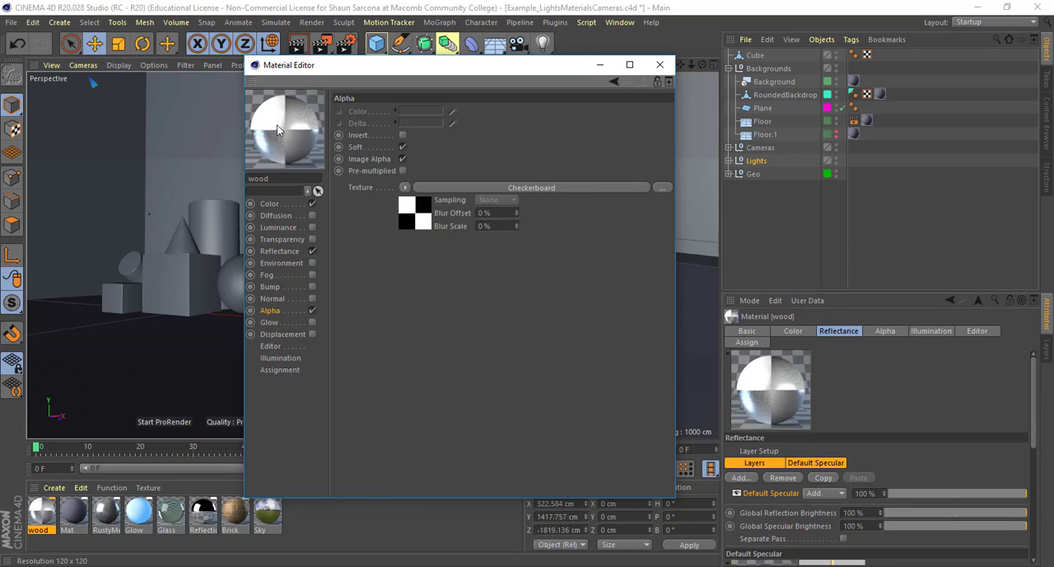
Disable the Reflectance channel and show the material preview on a cube, rotating it to inspect the alpha cutouts
left_click(312, 251)
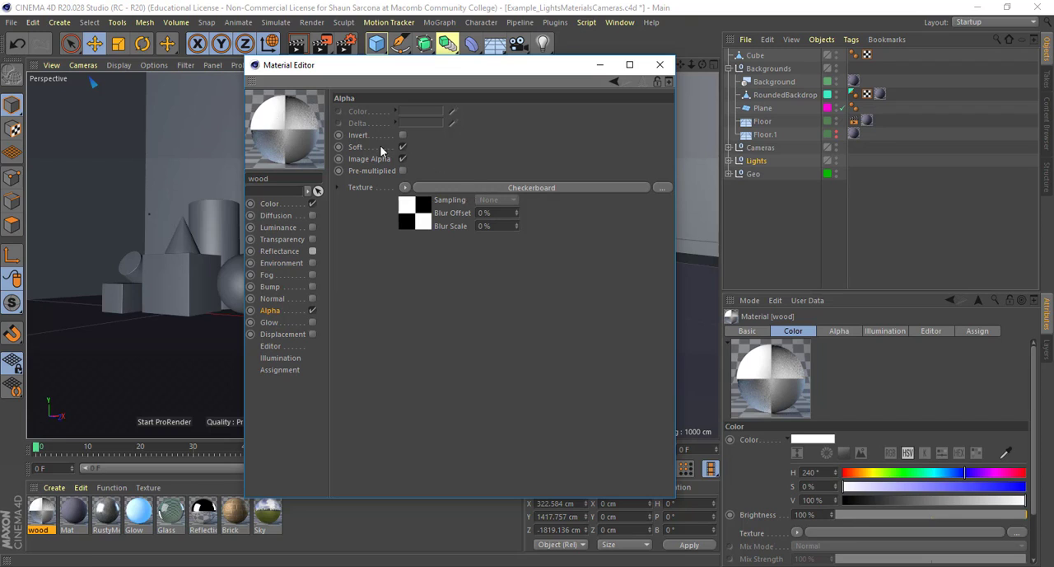
right_click(280, 124)
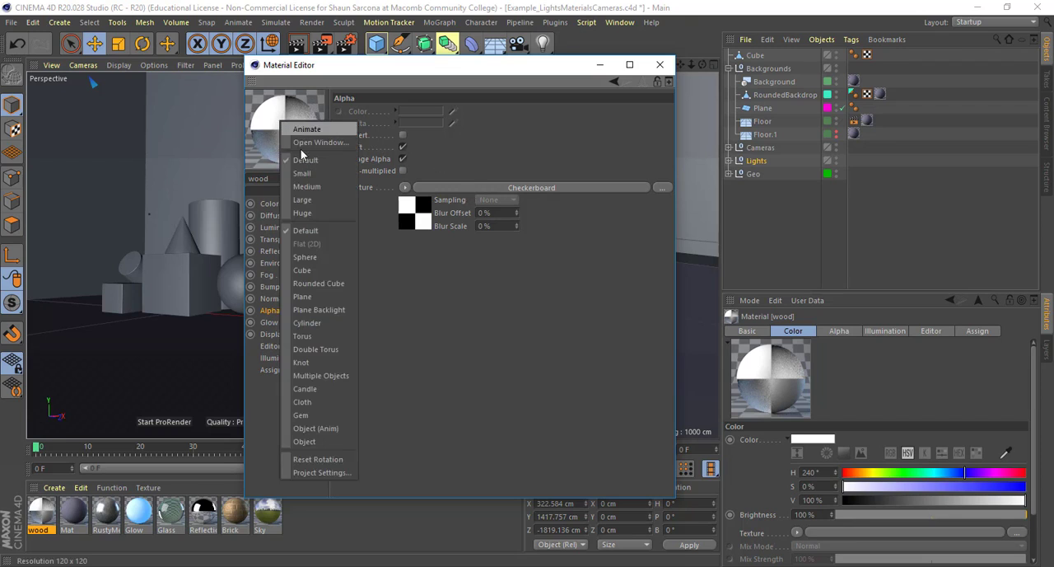
left_click(324, 269)
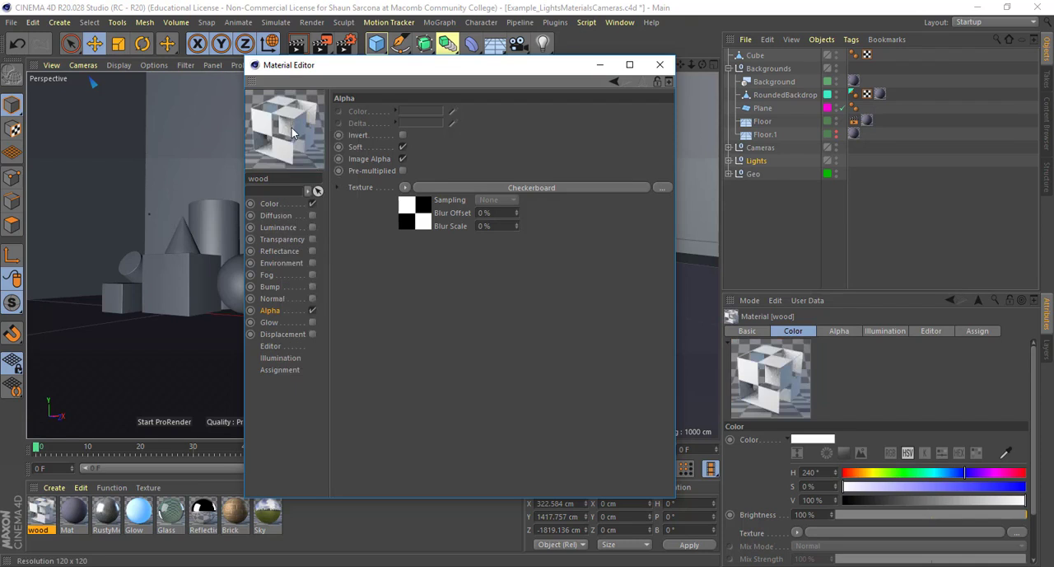
mouse_move(290, 132)
left_mouse_down()
mouse_move(279, 145)
mouse_move(267, 112)
mouse_move(262, 136)
mouse_move(284, 105)
mouse_move(322, 168)
mouse_move(294, 139)
left_mouse_up()
Turn off Soft for the Alpha channel and set Color 1 of its checkerboard shader to black
left_click(402, 147)
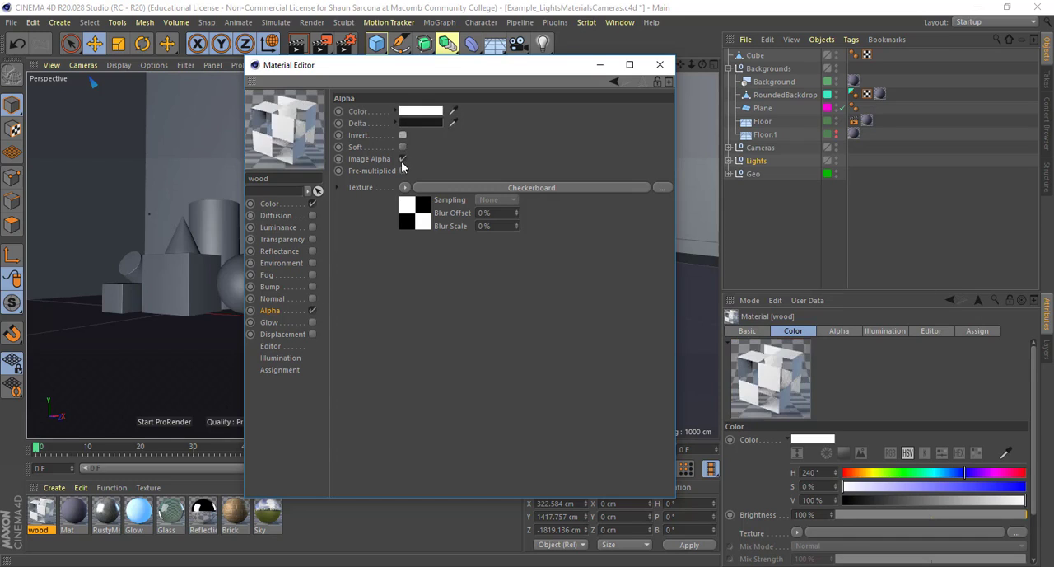
left_click(426, 229)
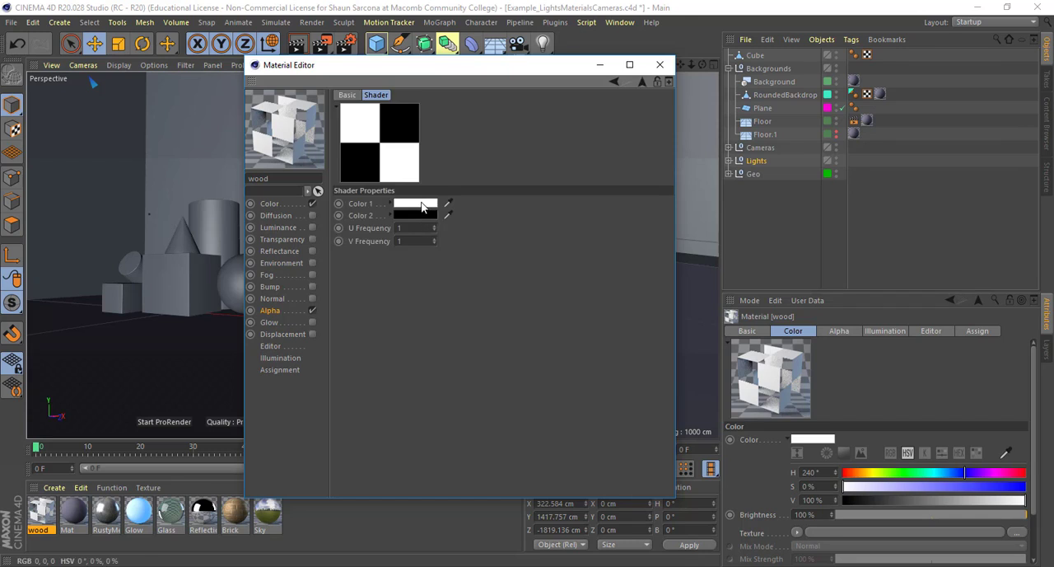
left_click(416, 214)
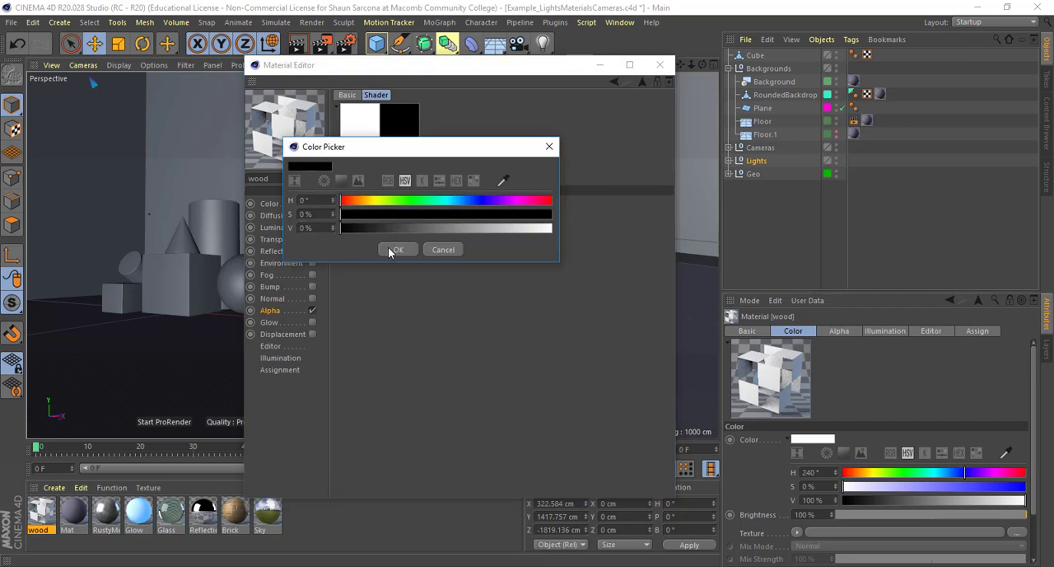
left_click(391, 248)
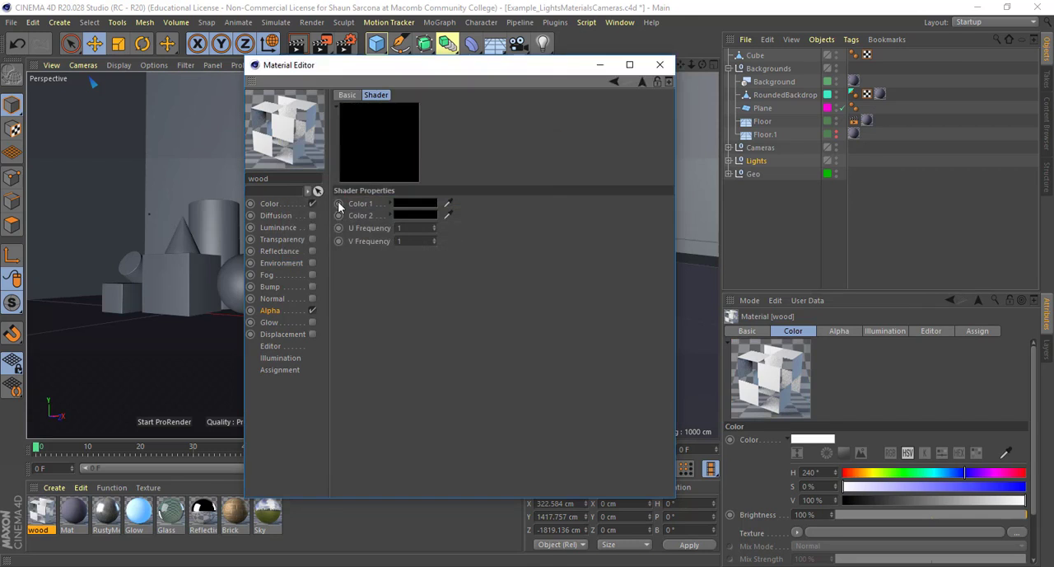
left_click(271, 311)
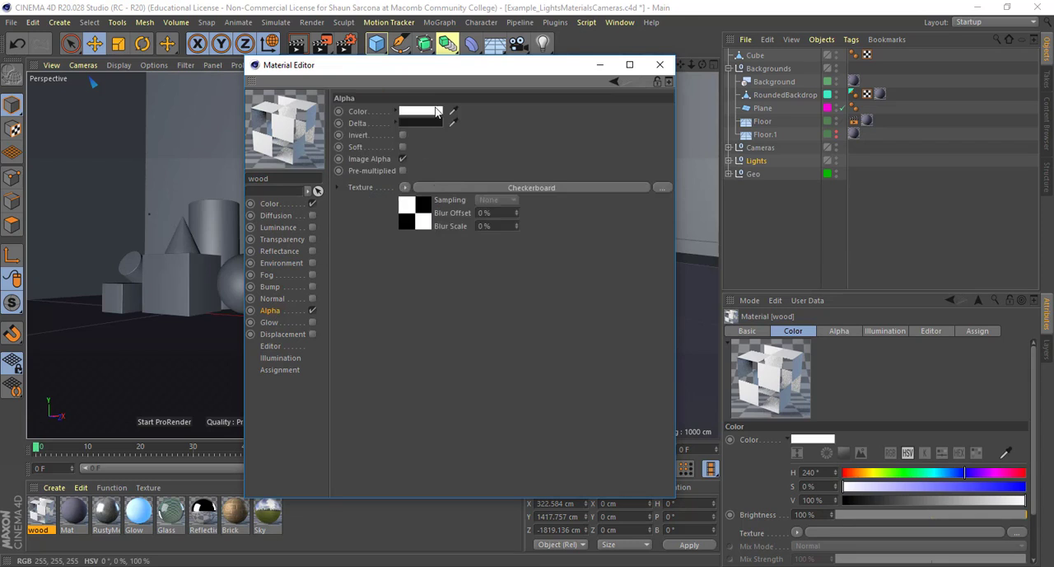
Try the Alpha channel with its Color set to black and Image Alpha turned off
left_click(436, 112)
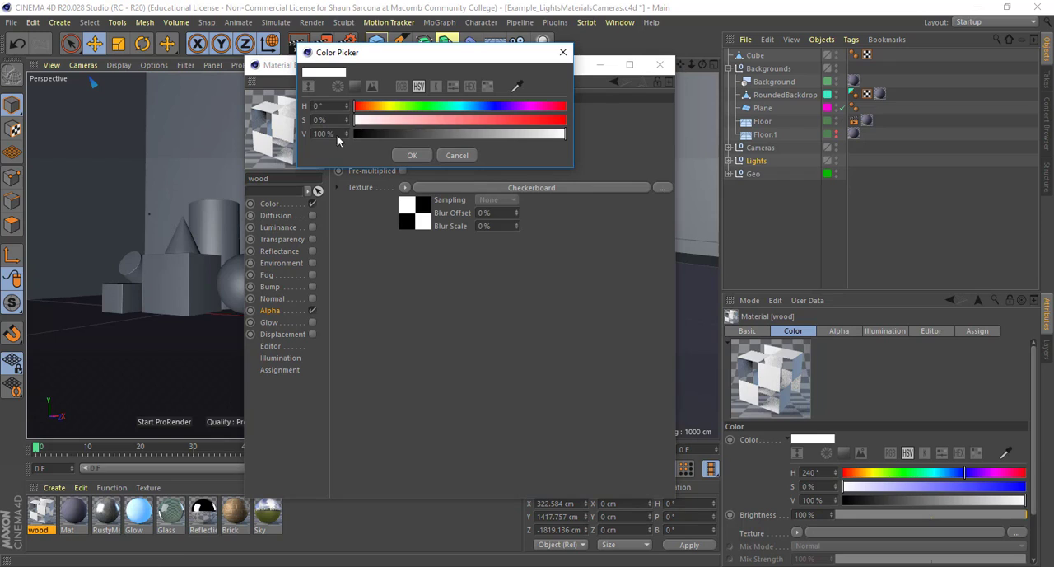
left_click_drag(337, 135, 335, 135)
left_click(404, 153)
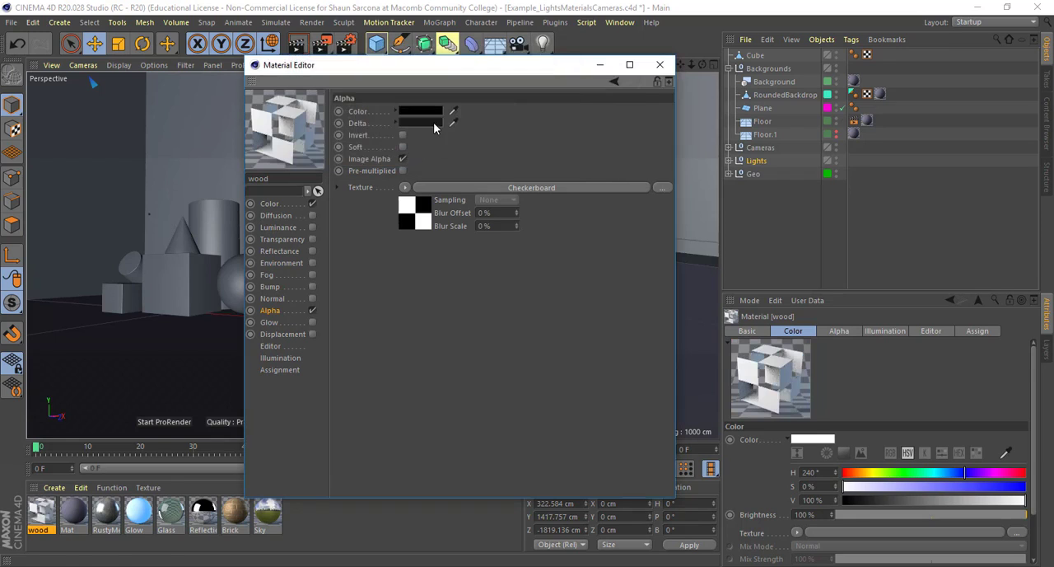
left_click(402, 159)
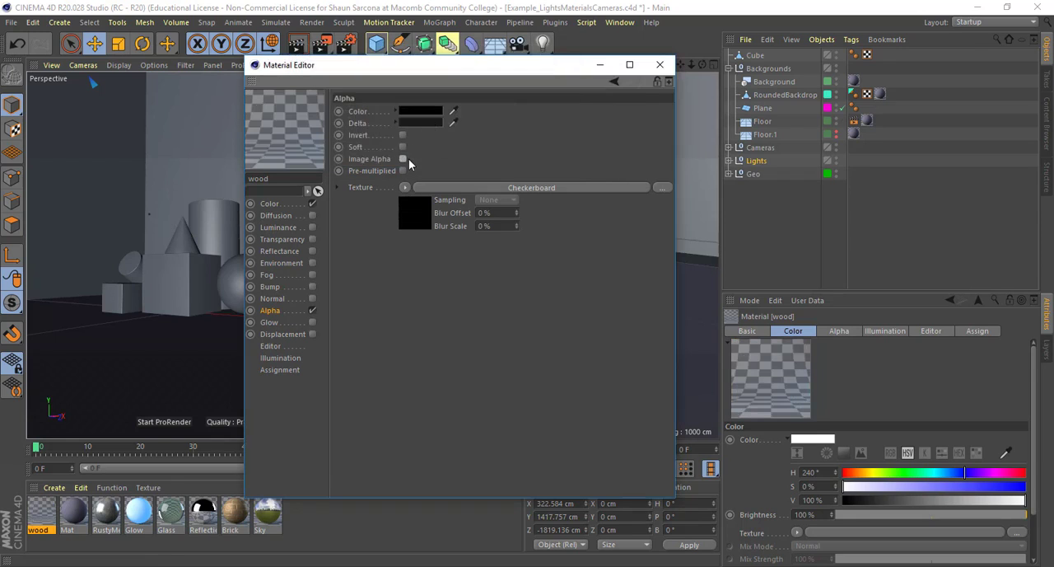
Set both the Delta and the Color of the Alpha channel to white
left_click(421, 123)
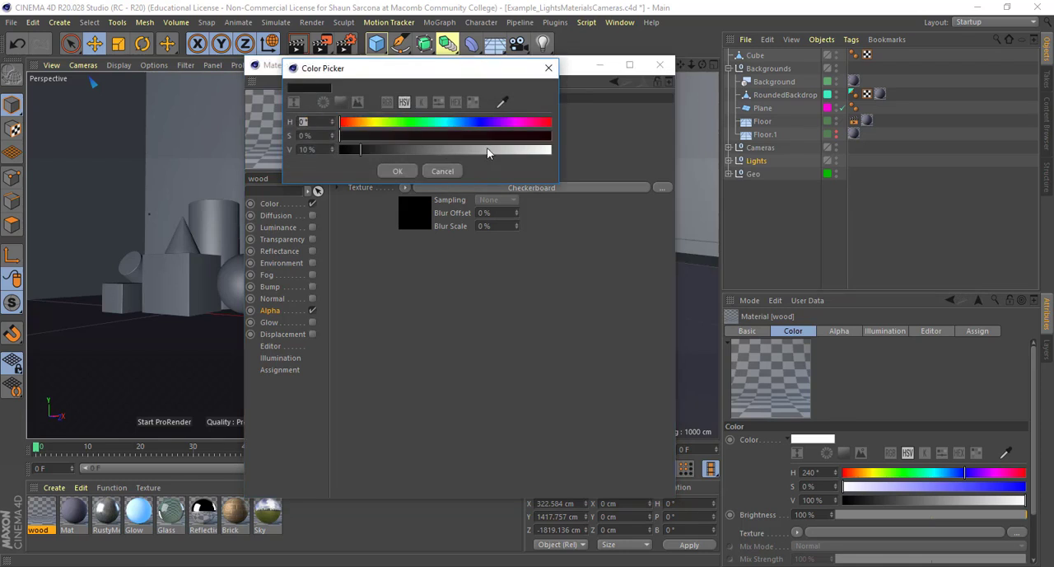
left_click(547, 150)
left_click(550, 150)
left_click(398, 170)
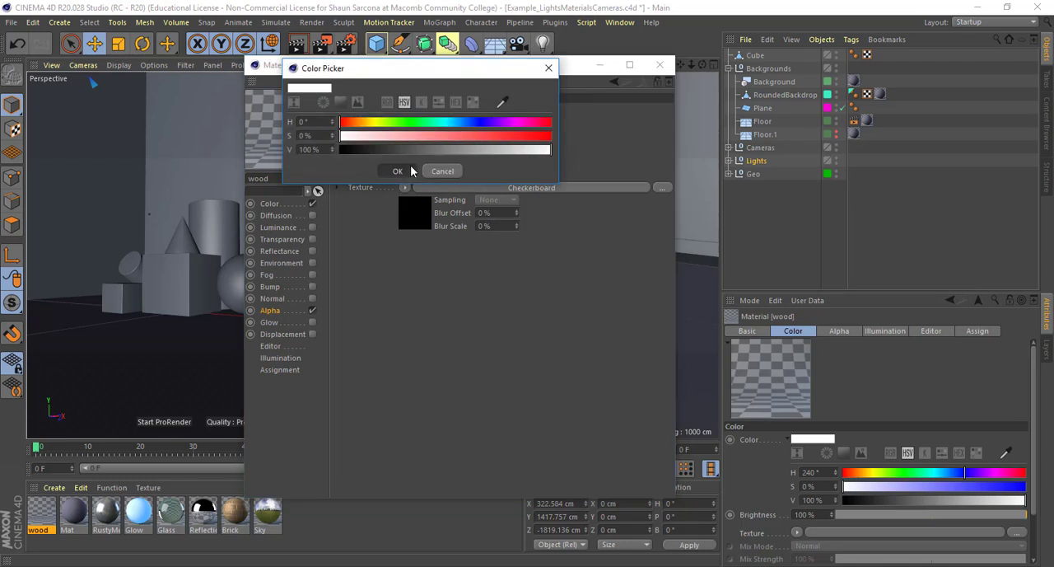
left_click(420, 121)
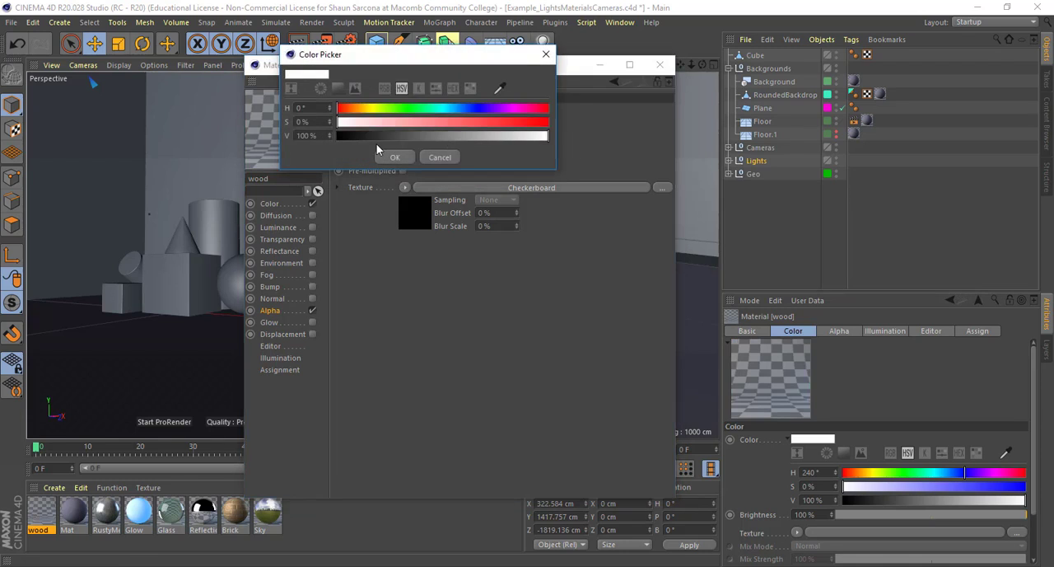
left_click(394, 158)
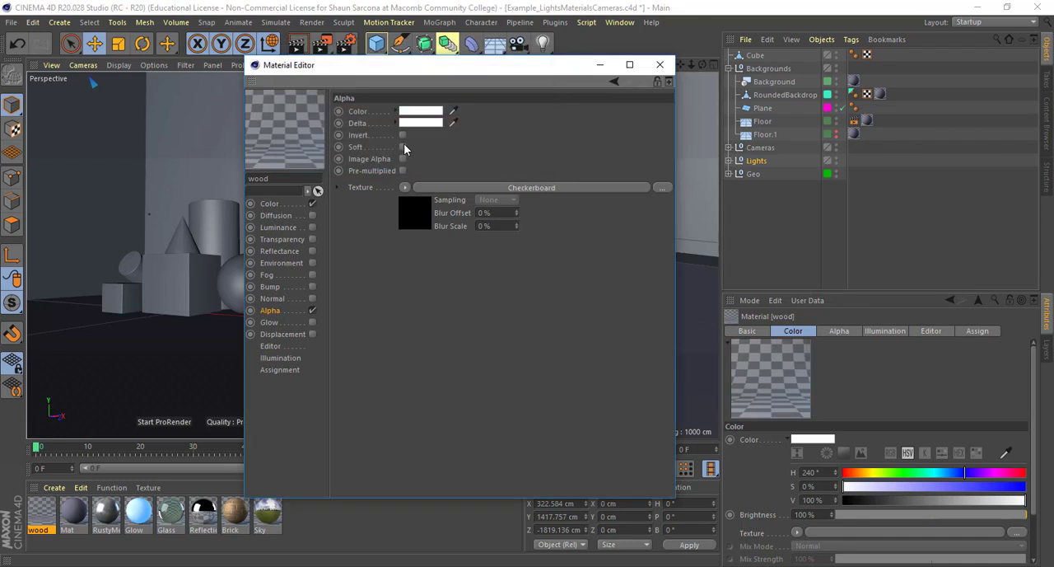
Turn Image Alpha back on and set Color 1 of the alpha checkerboard shader to white
left_click(402, 159)
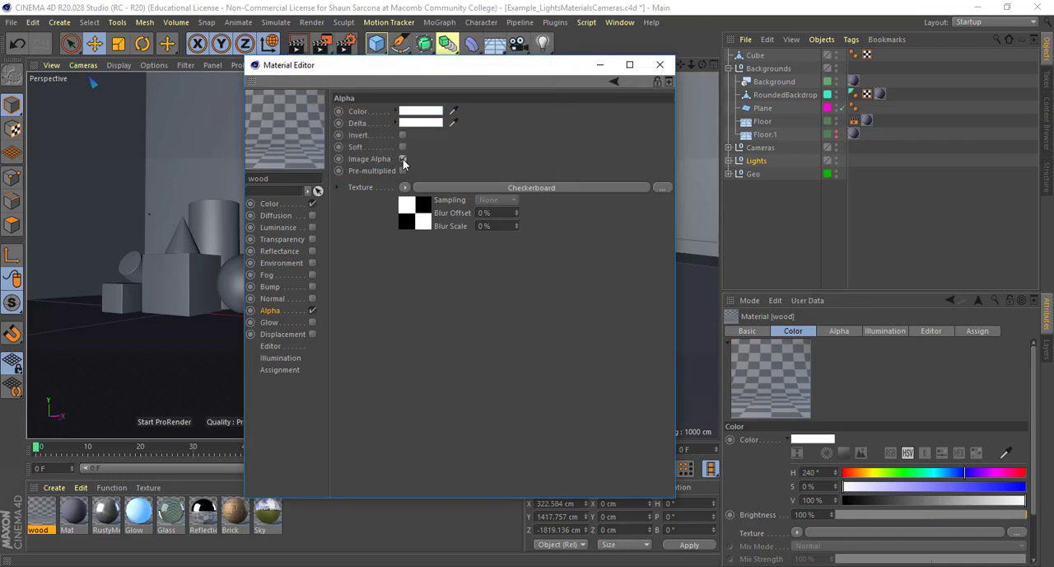
left_click(428, 200)
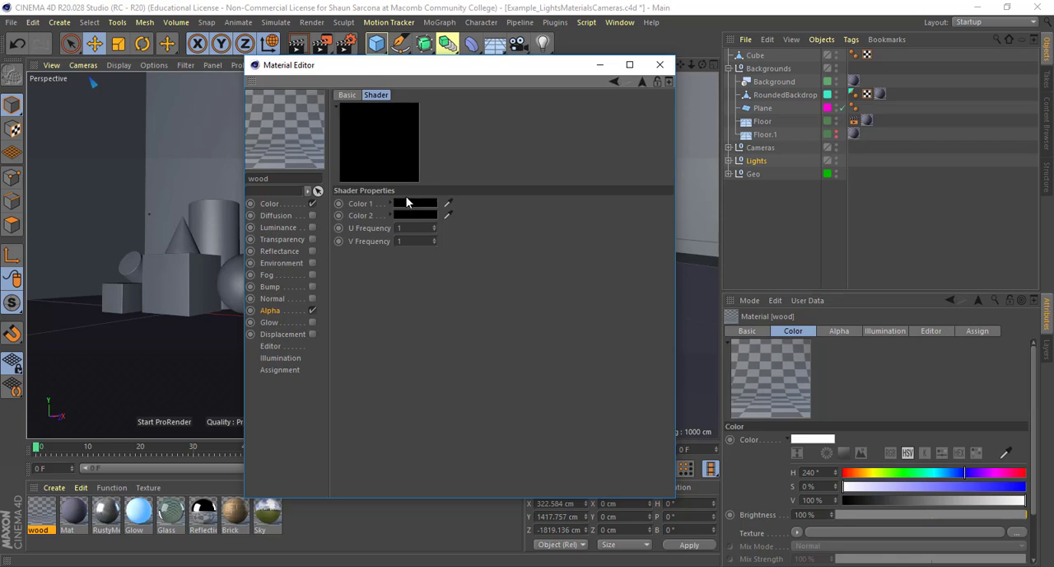
left_click(419, 204)
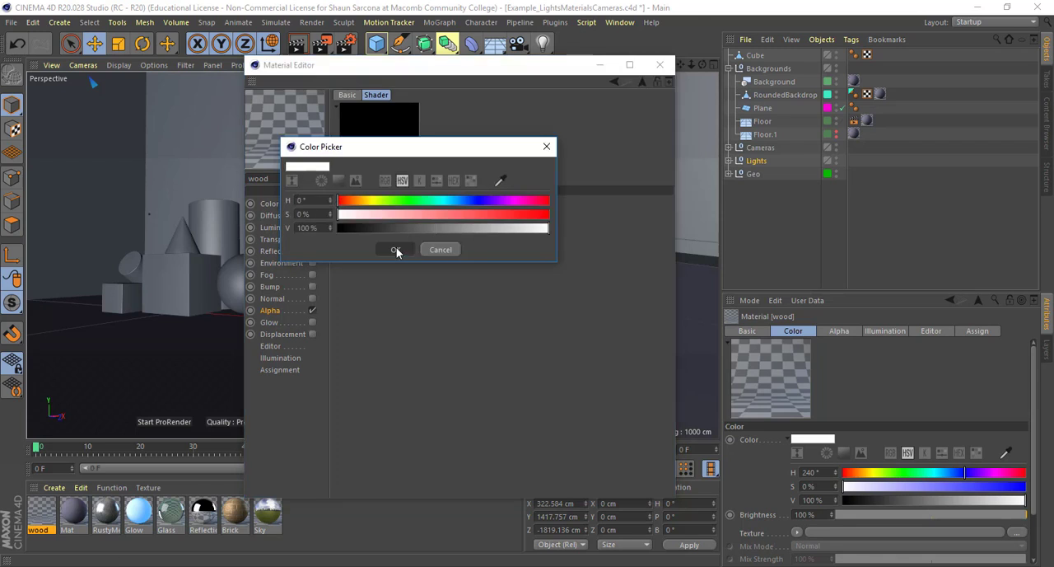
left_click(395, 250)
left_click(270, 311)
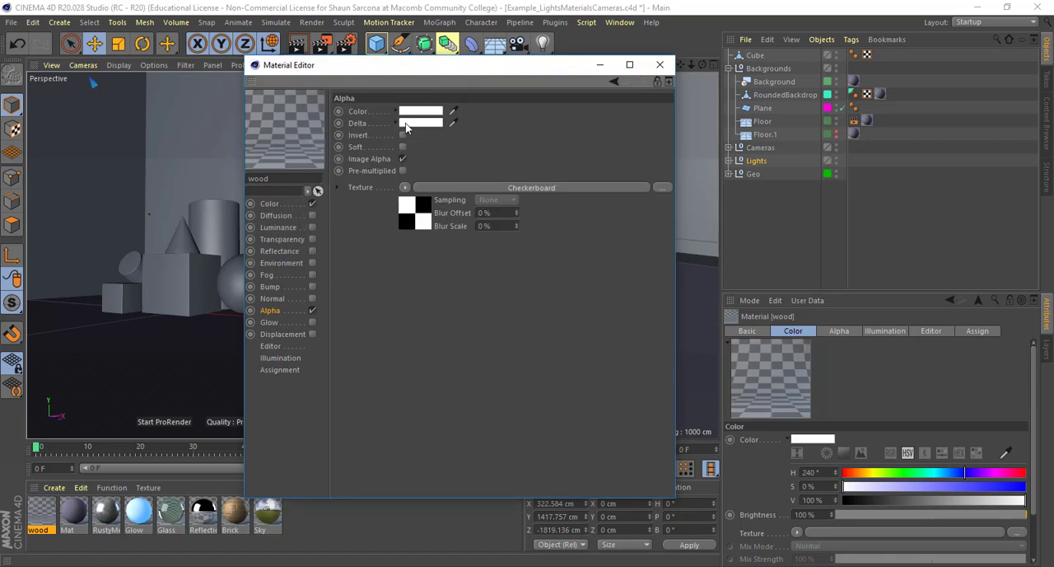
Set the Delta of the Alpha channel to near black and turn on Pre-multiplied
left_click(404, 124)
left_click(327, 137)
left_click(396, 159)
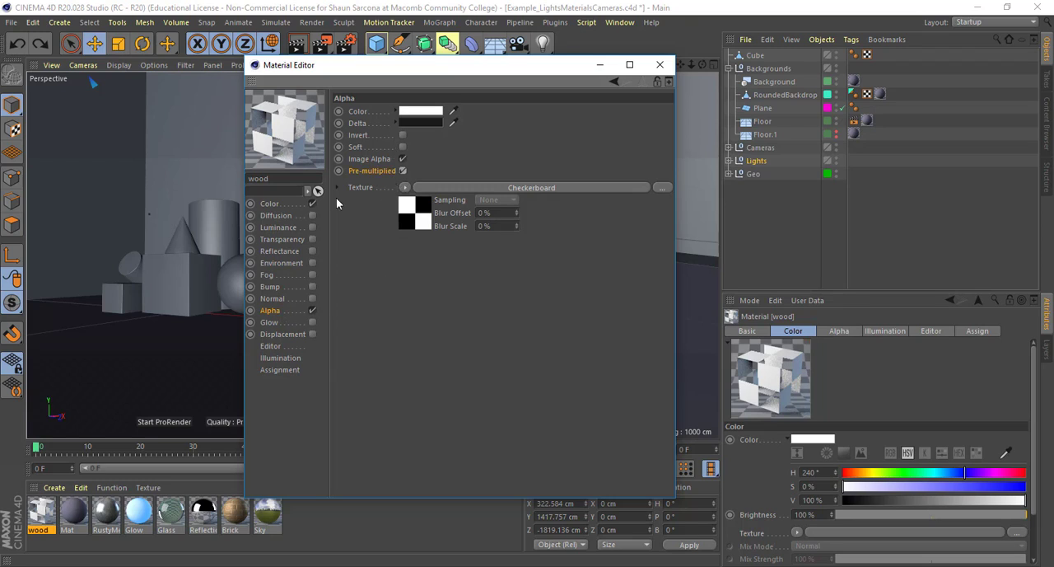
Turn off the wood material's Alpha channel and turn on its Glow channel
left_click(313, 309)
left_click(312, 322)
left_click(312, 322)
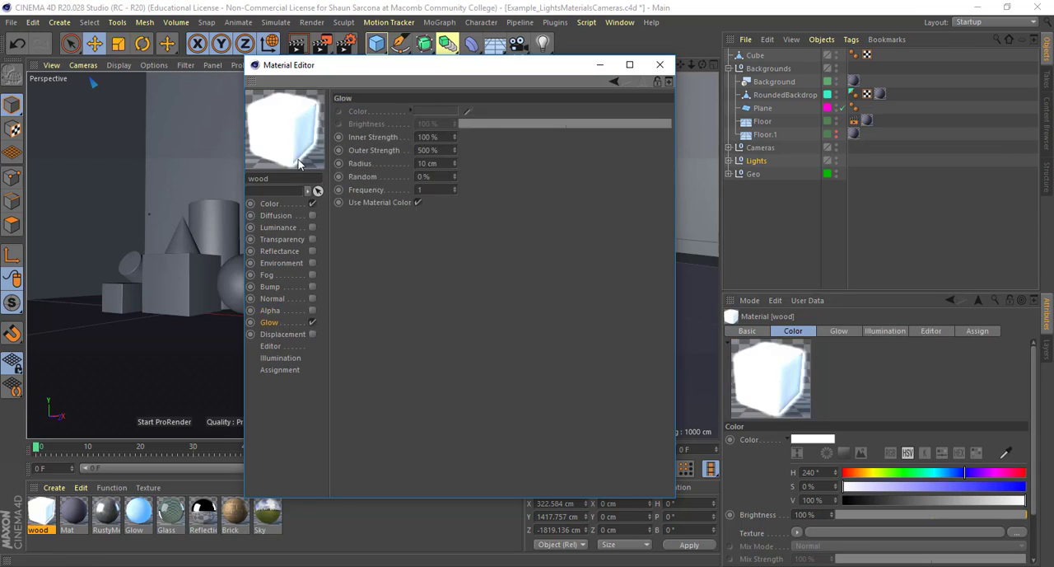
Check the list of available effects in the render settings and remove the Object Glow effect from the Physical setup
left_click(346, 43)
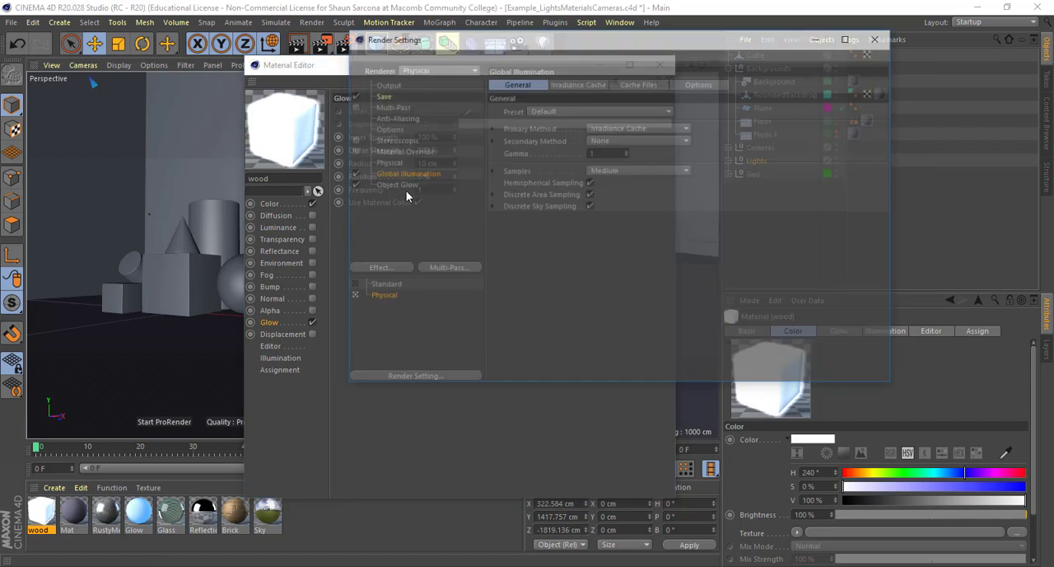
left_click(393, 186)
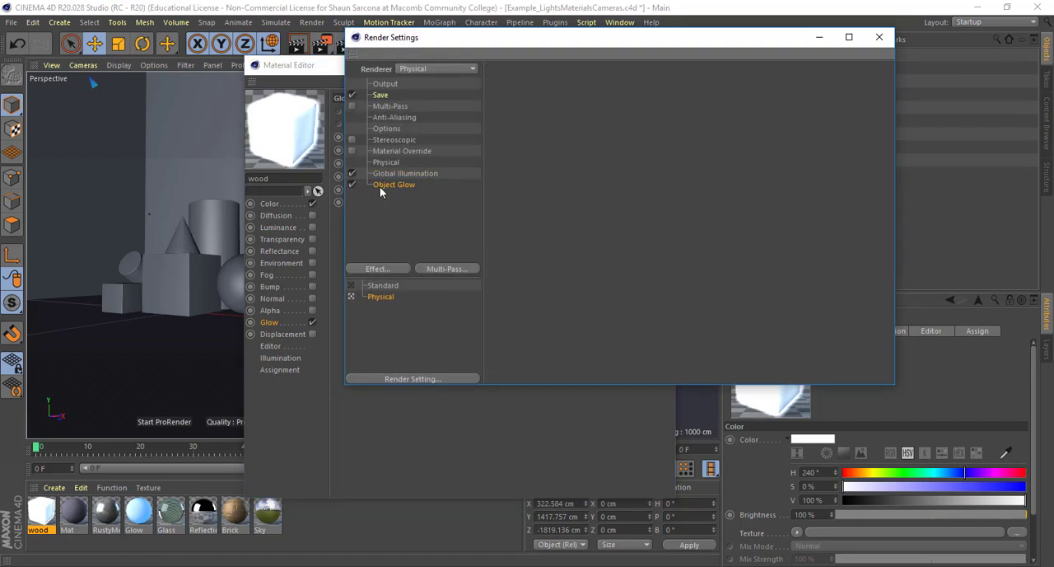
left_click(393, 270)
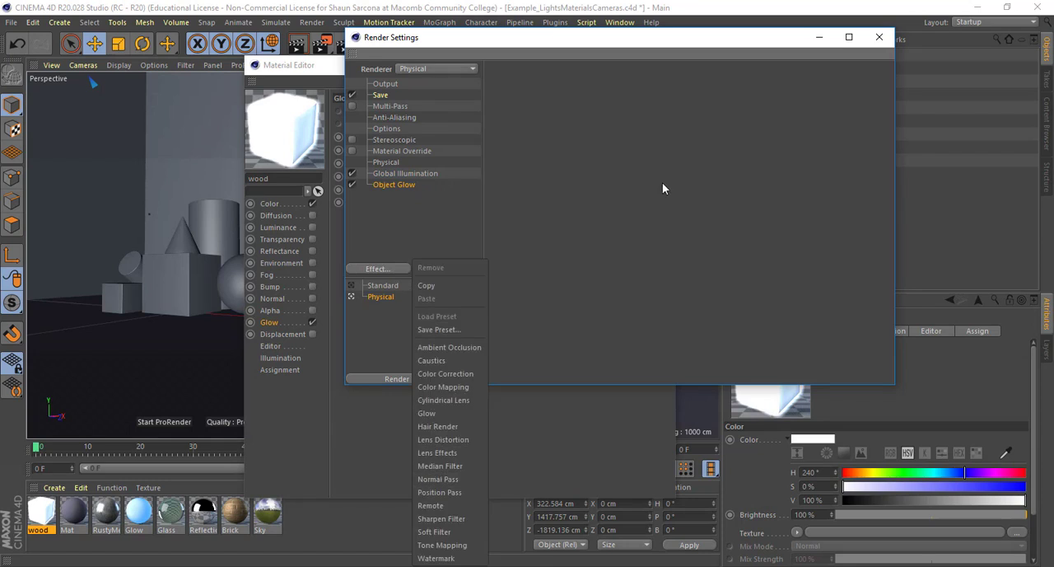
left_click(429, 183)
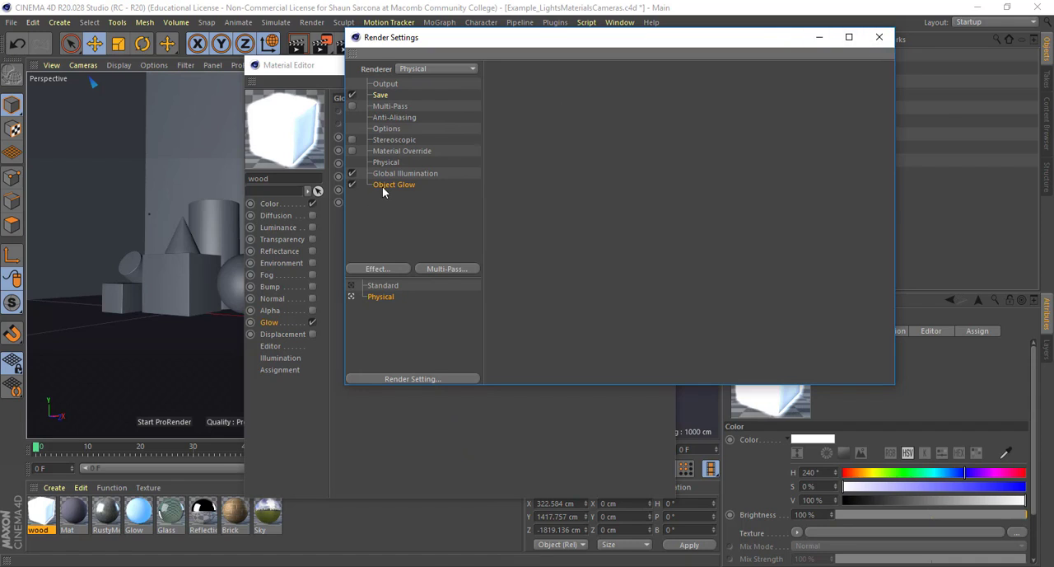
key("Delete")
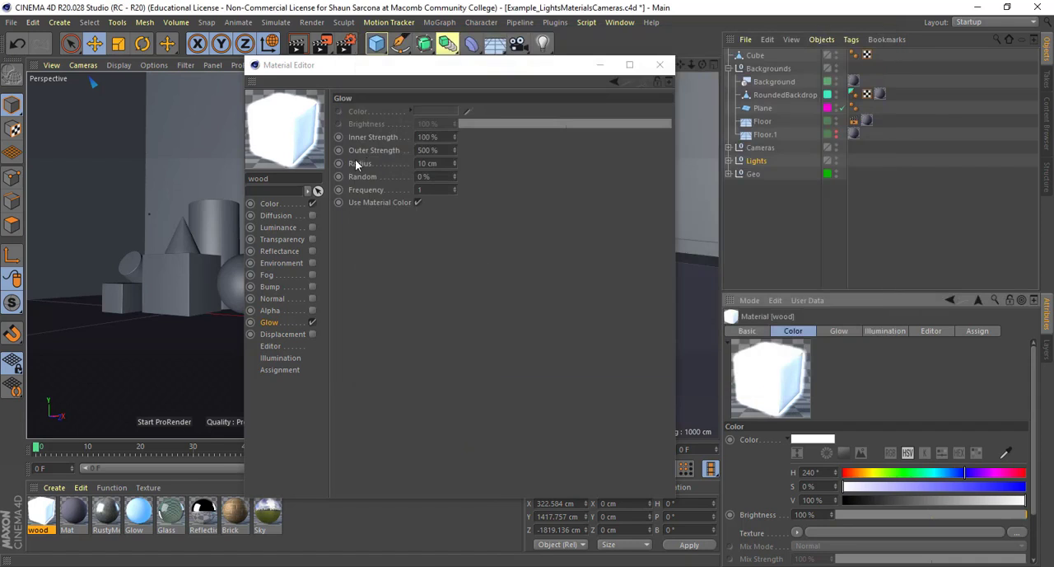
Turn off the wood material's Glow channel and compare the Displacement channel's settings with the Bump channel's
left_click(312, 322)
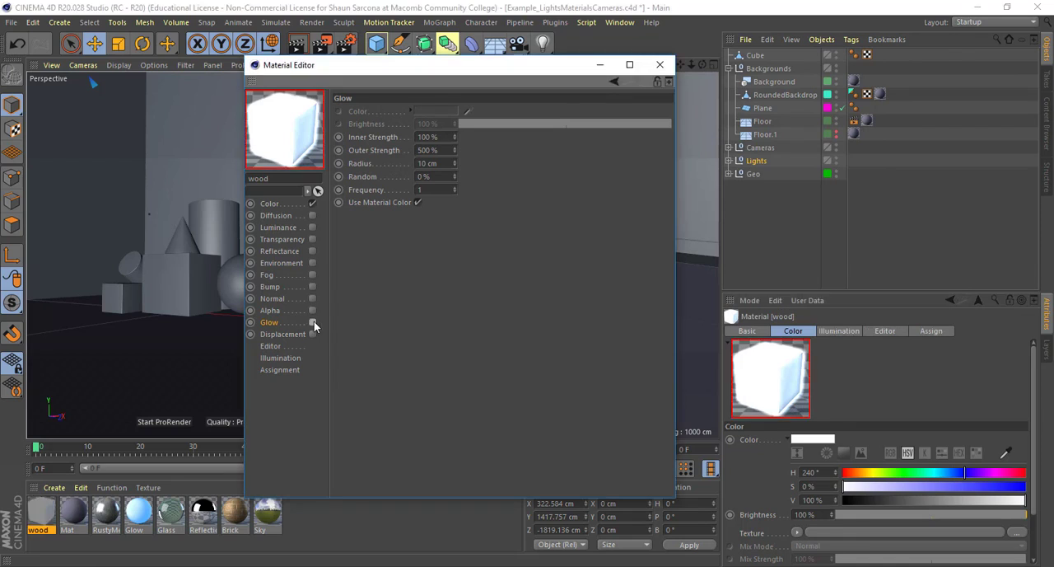
left_click(290, 335)
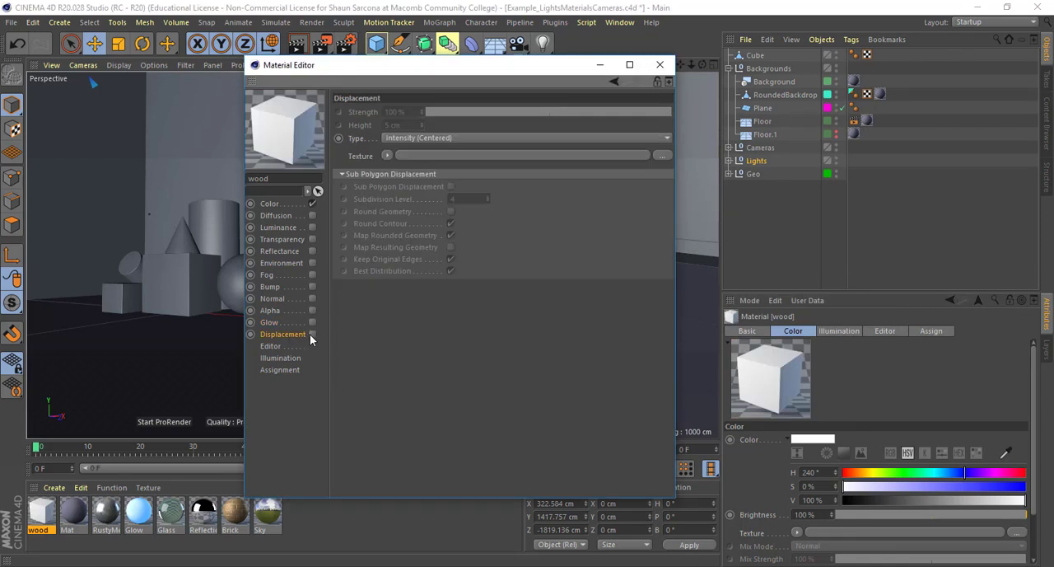
left_click(279, 288)
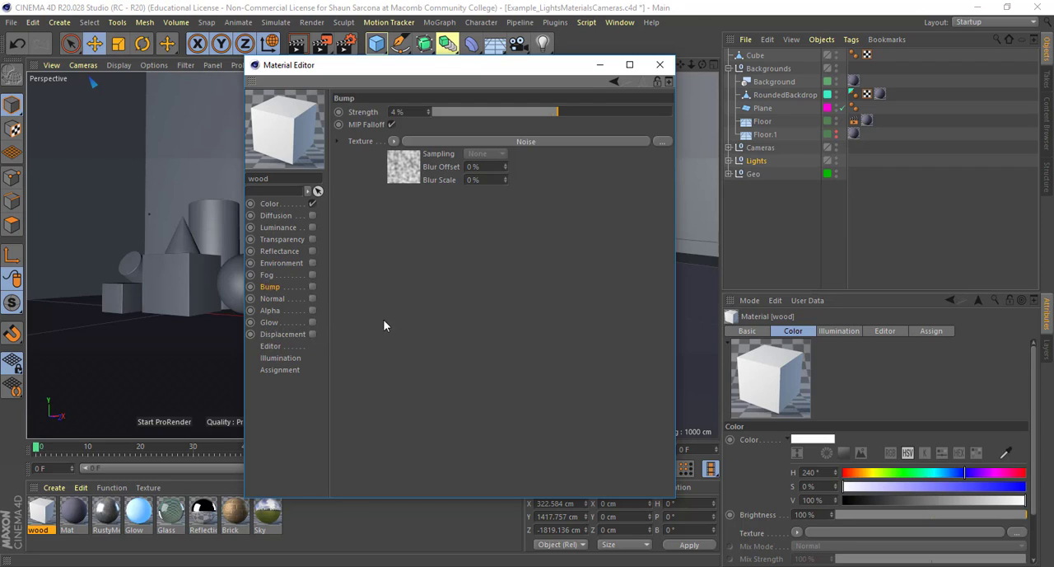
Close the Material Editor and delete the wood material
left_click(660, 64)
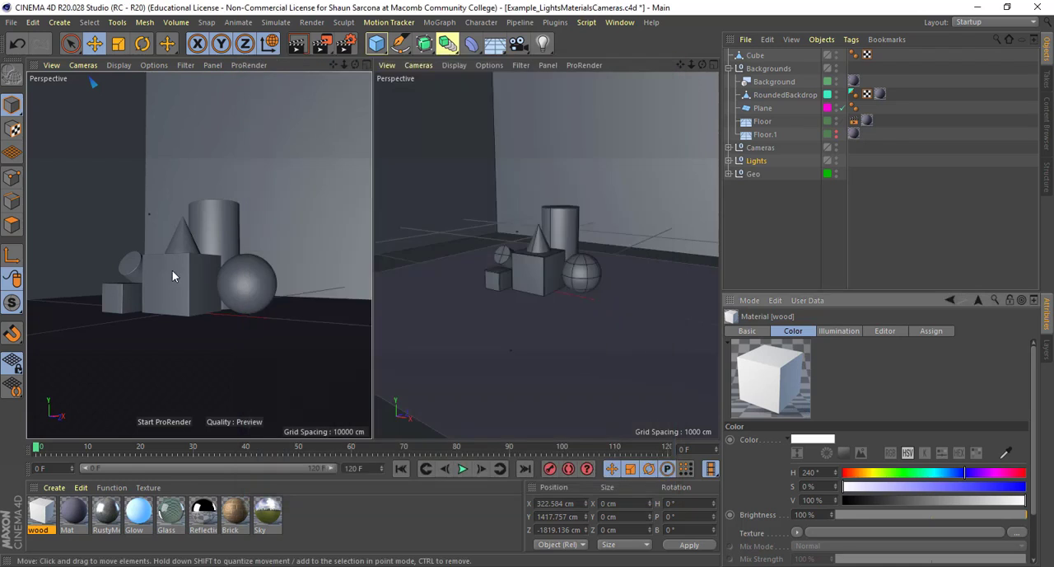
left_click(39, 517)
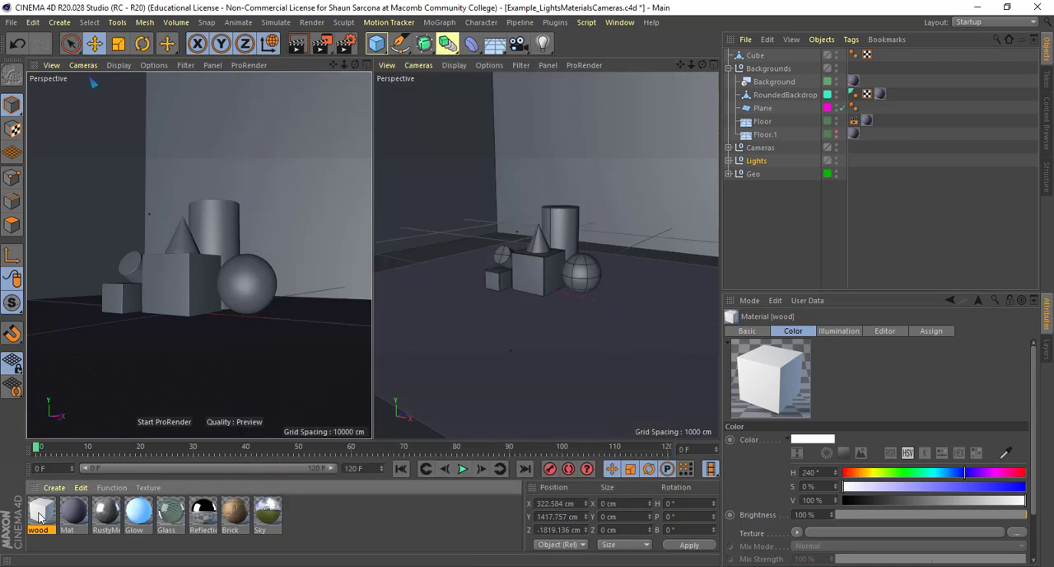
key("Delete")
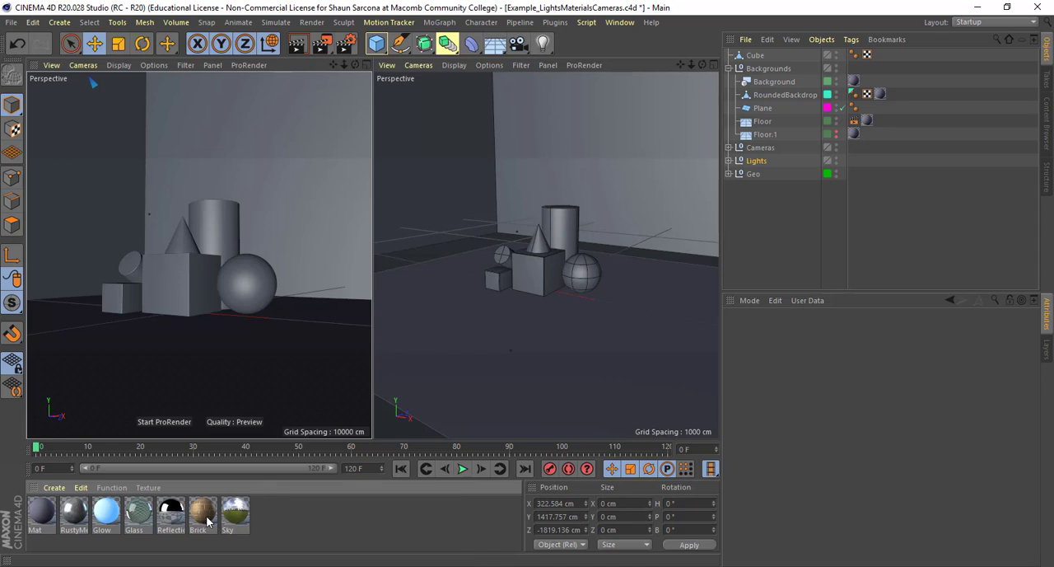
Apply the Brick material to the large cube and render the scene to the Picture Viewer
left_click_drag(233, 269, 186, 274)
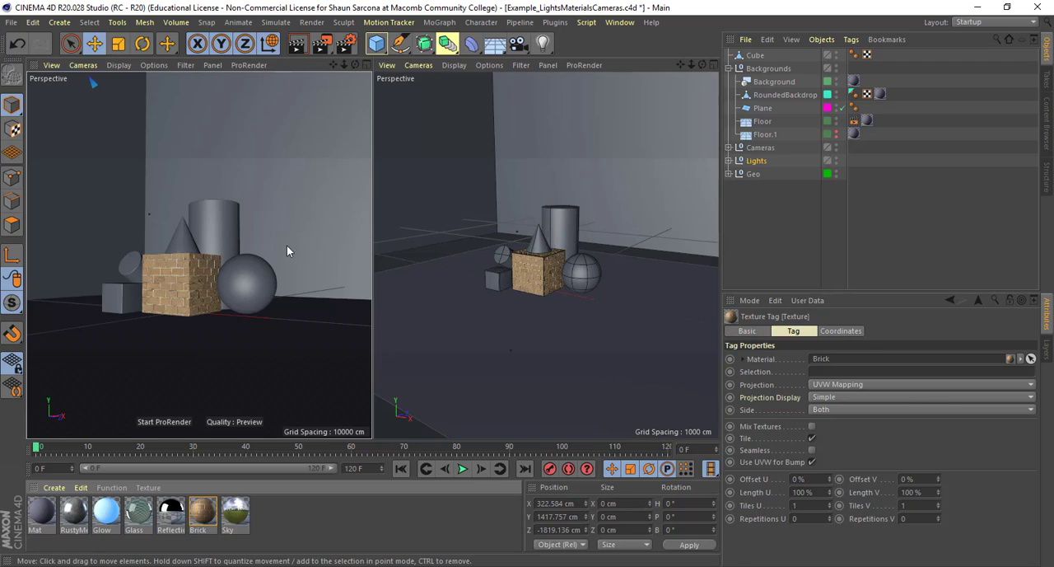
key("shift+r")
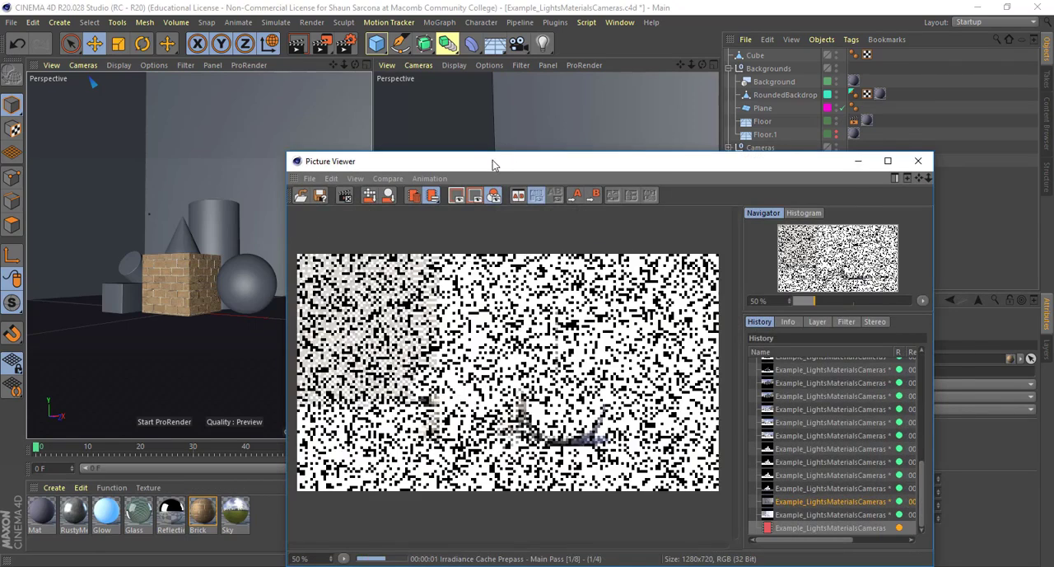
left_click_drag(492, 165, 268, 64)
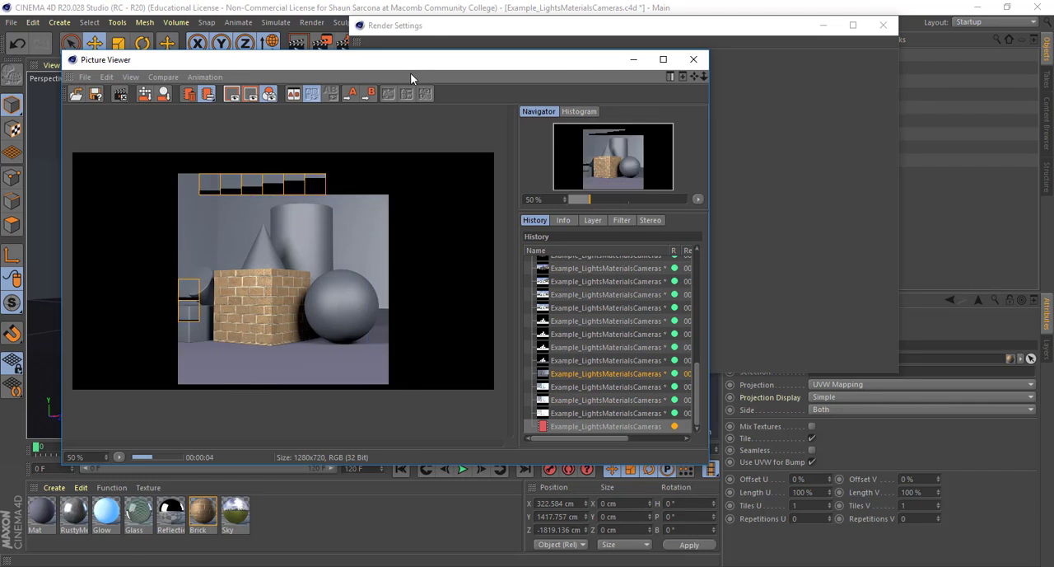
Check the renderer choices of the Standard render settings and inspect the rendered brick cube up close in the Picture Viewer
left_click(412, 26)
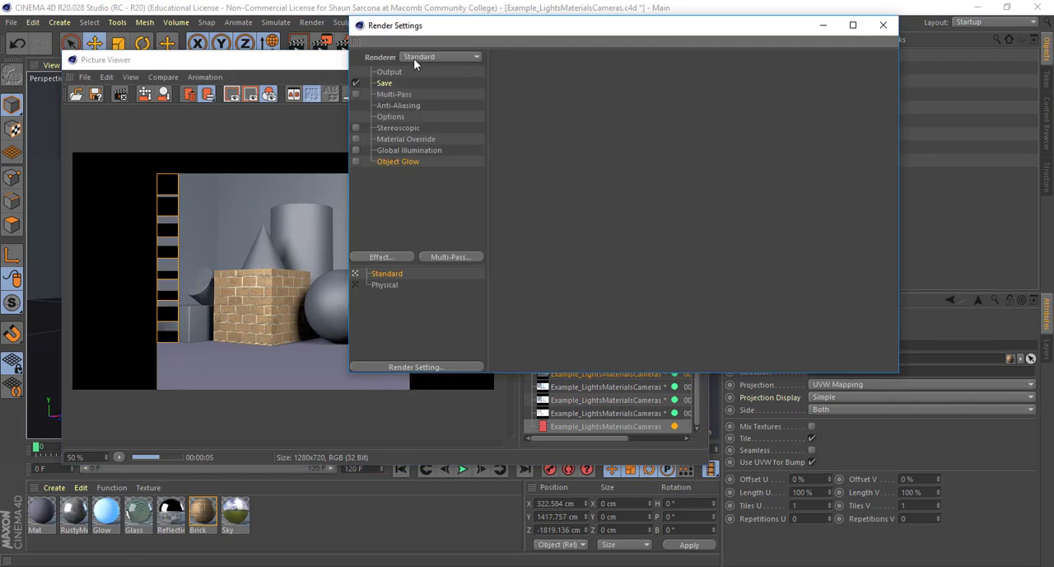
left_click(883, 25)
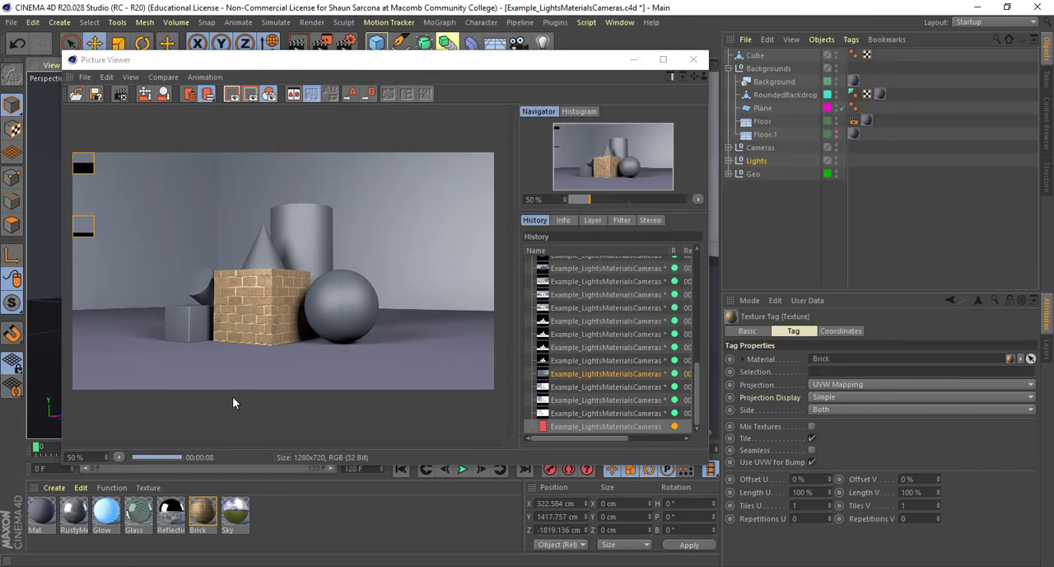
scroll(346, 331, "up", 4)
scroll(363, 331, "up", 1)
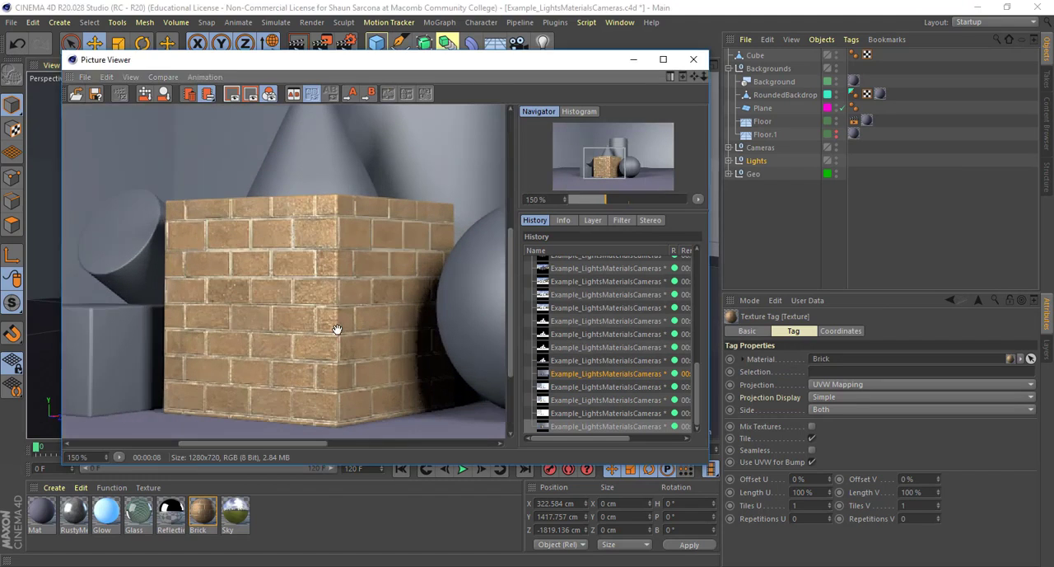
left_click(346, 42)
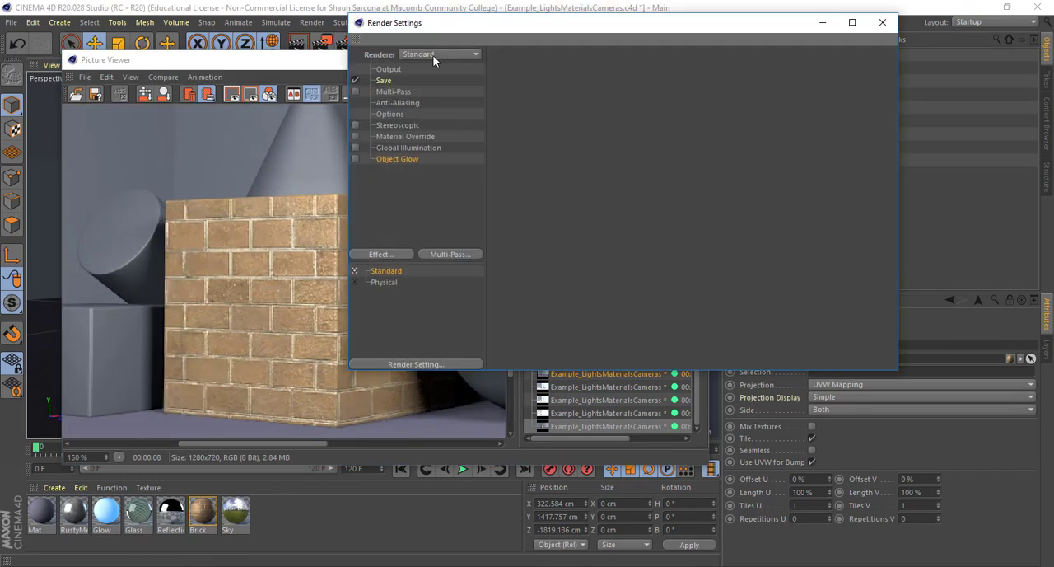
left_click(434, 55)
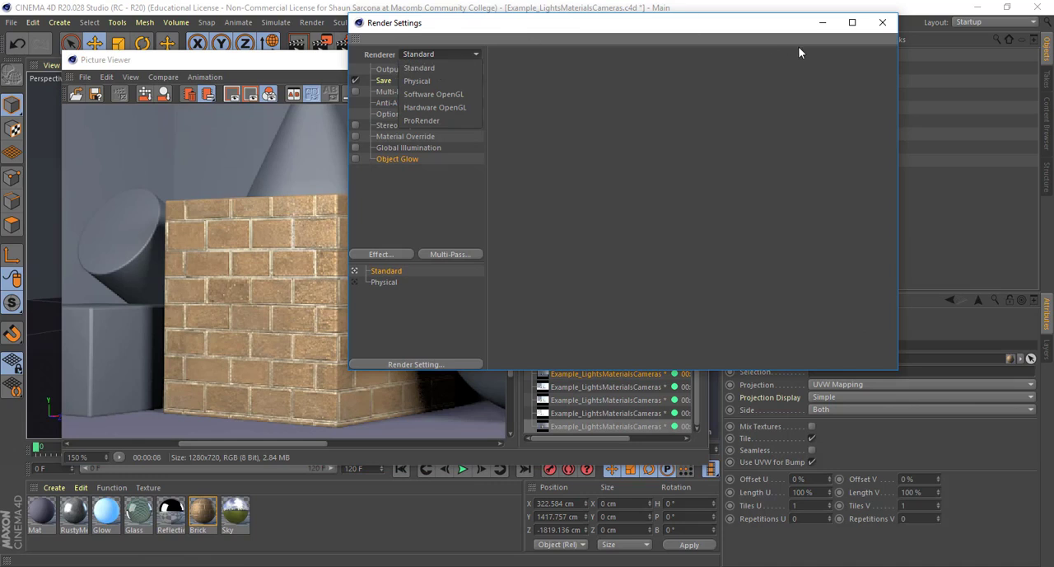
left_click(882, 22)
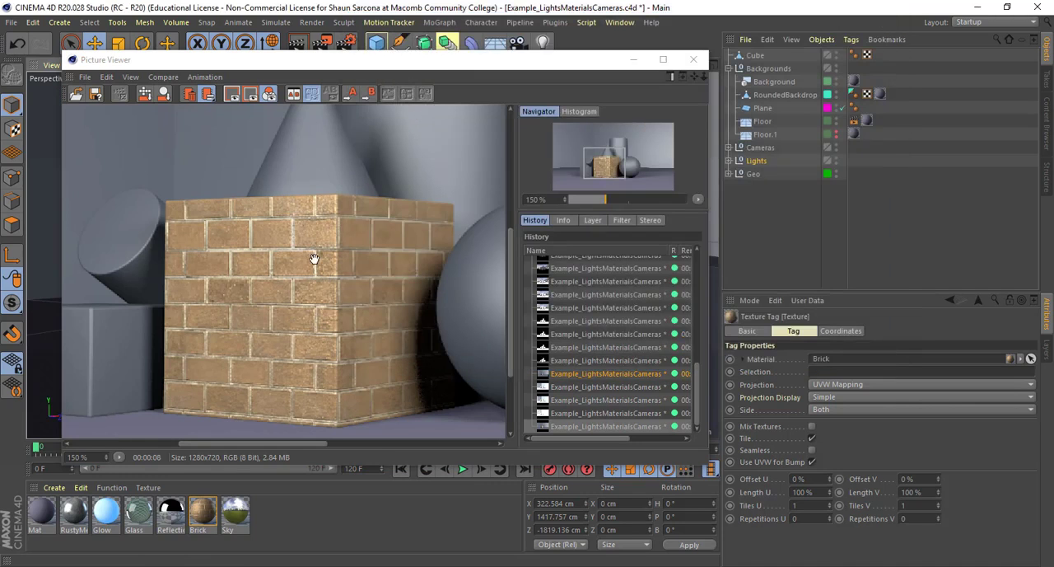
left_click_drag(313, 245, 258, 249)
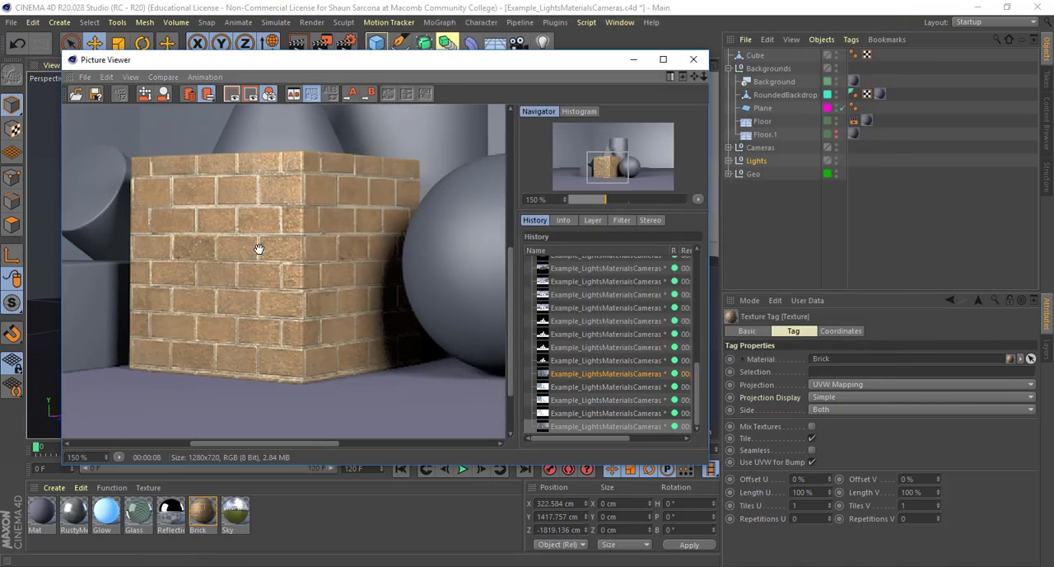
Open the Brick material and view the image texture used in its Color channel
double_click(202, 513)
left_click(224, 227)
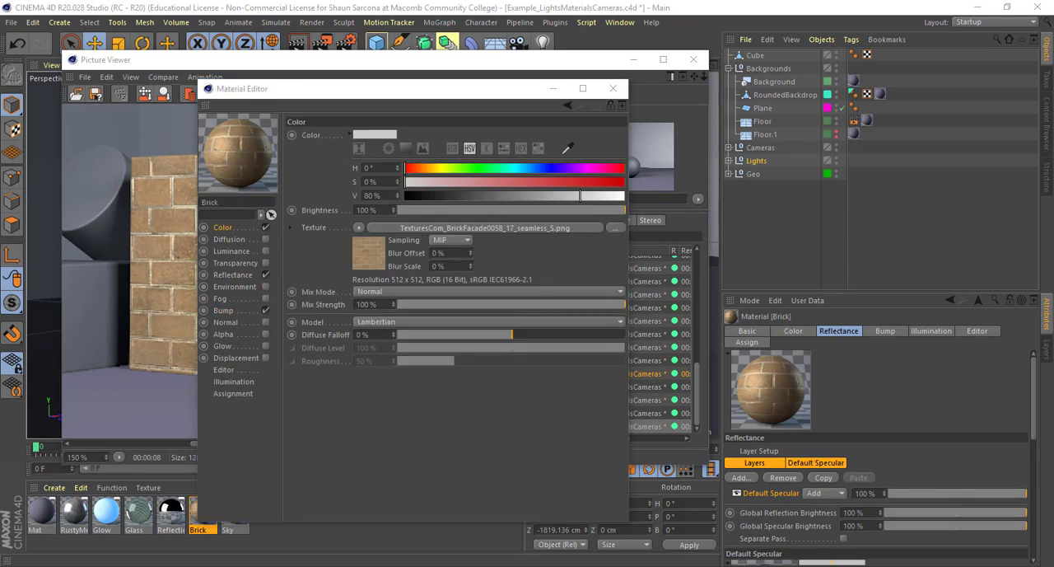
Switch to the textures.com site in the browser, look over its texture categories and search for brick
left_click_drag(0, 86, 677, 84)
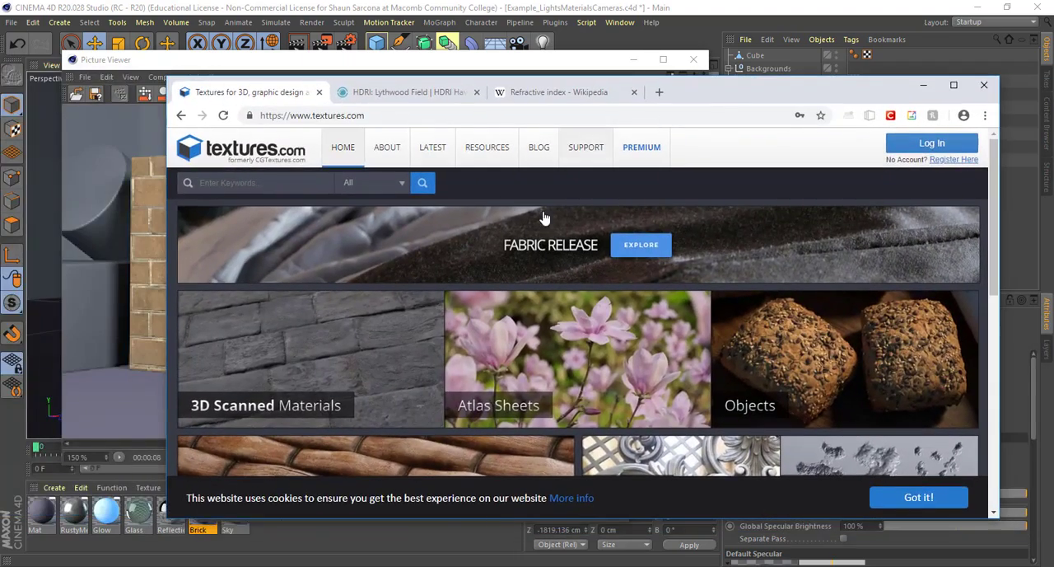
scroll(536, 285, "down", 1)
scroll(536, 285, "down", 12)
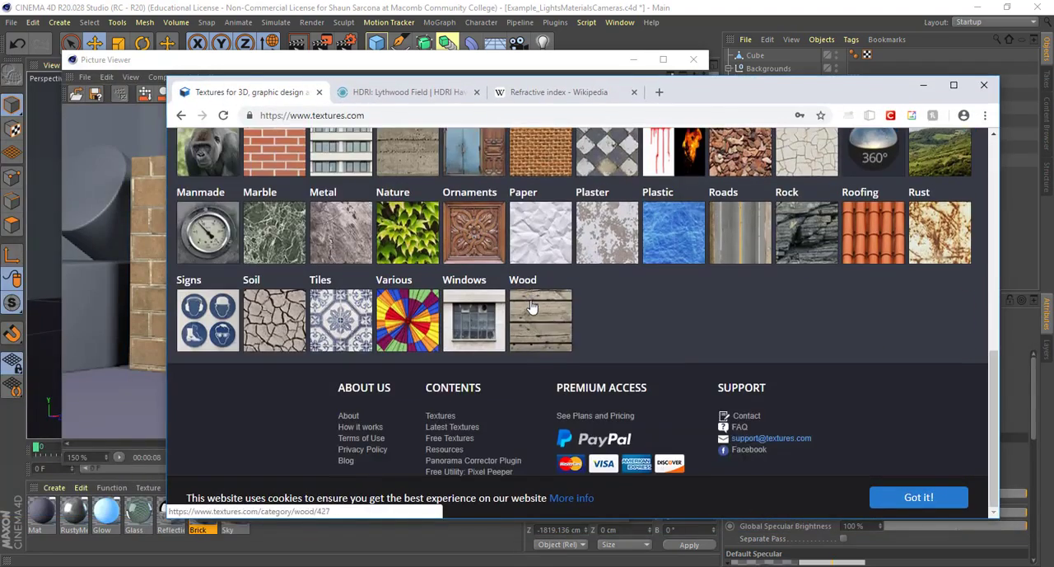
scroll(531, 308, "up", 12)
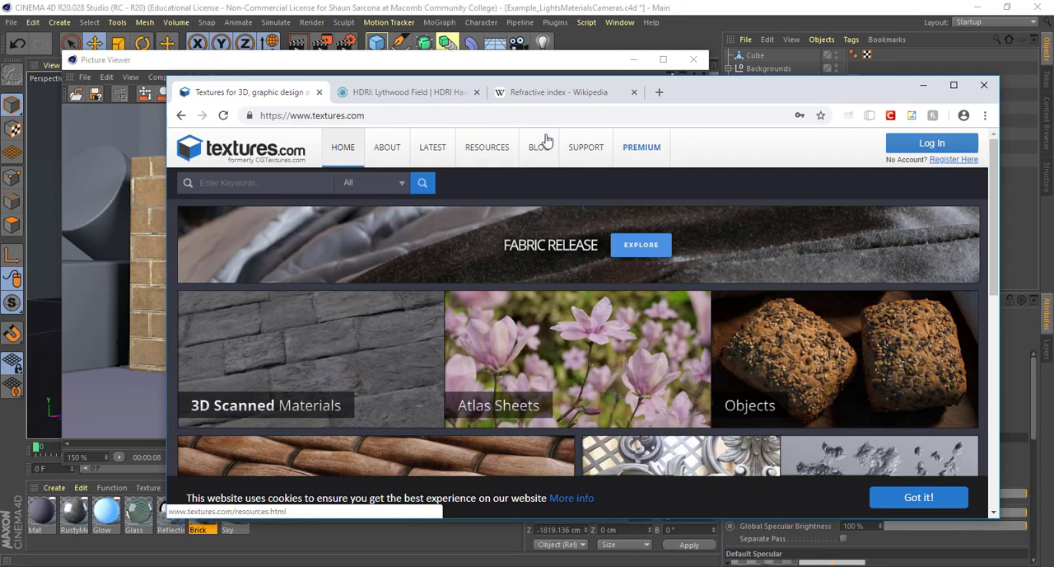
left_click(281, 183)
type("brick")
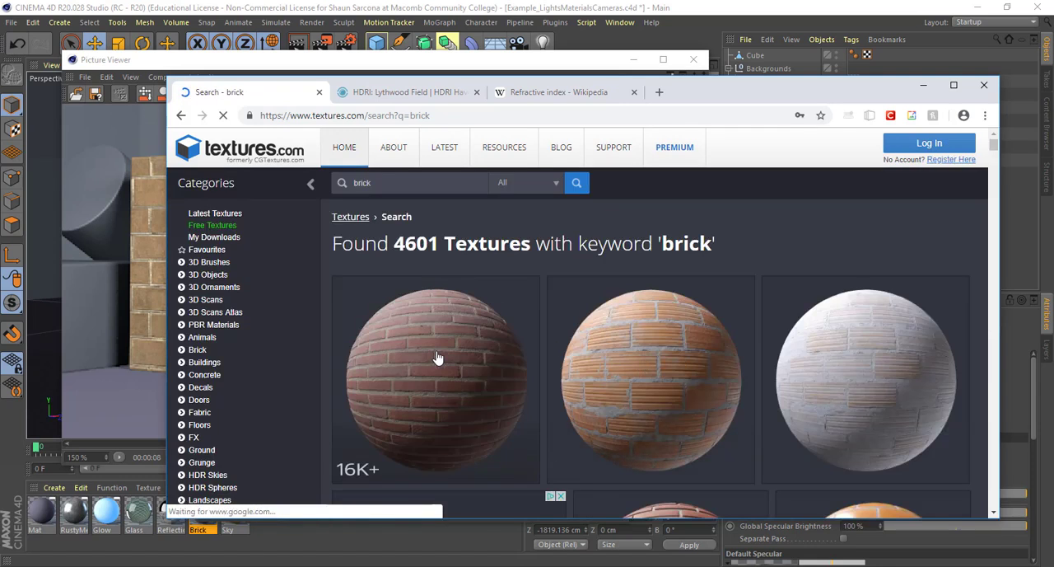
Open the 3D Scanned Plain Bricks texture and review its flat maps and their download sizes
left_click(437, 357)
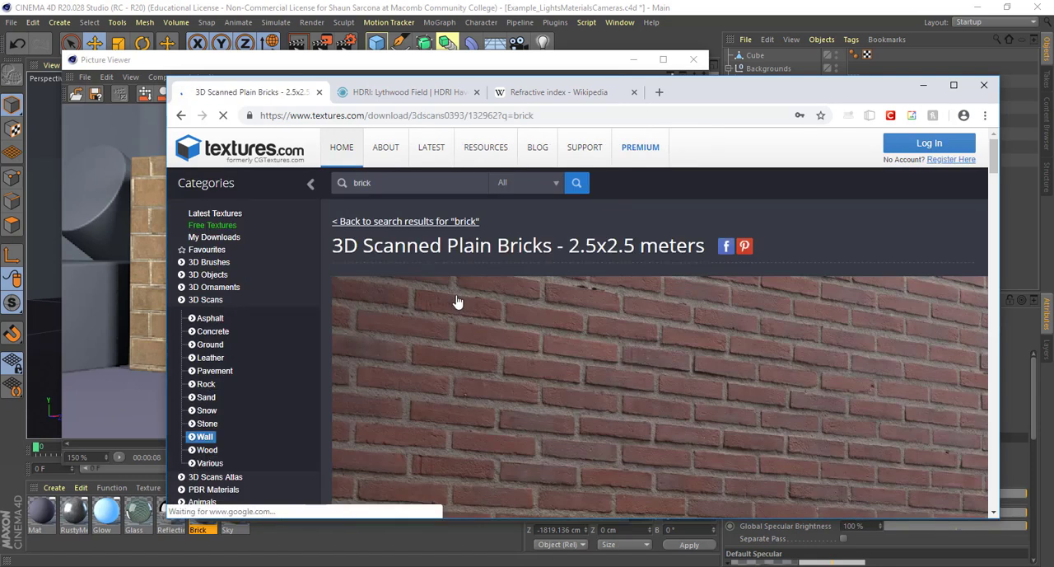
scroll(458, 301, "down", 10)
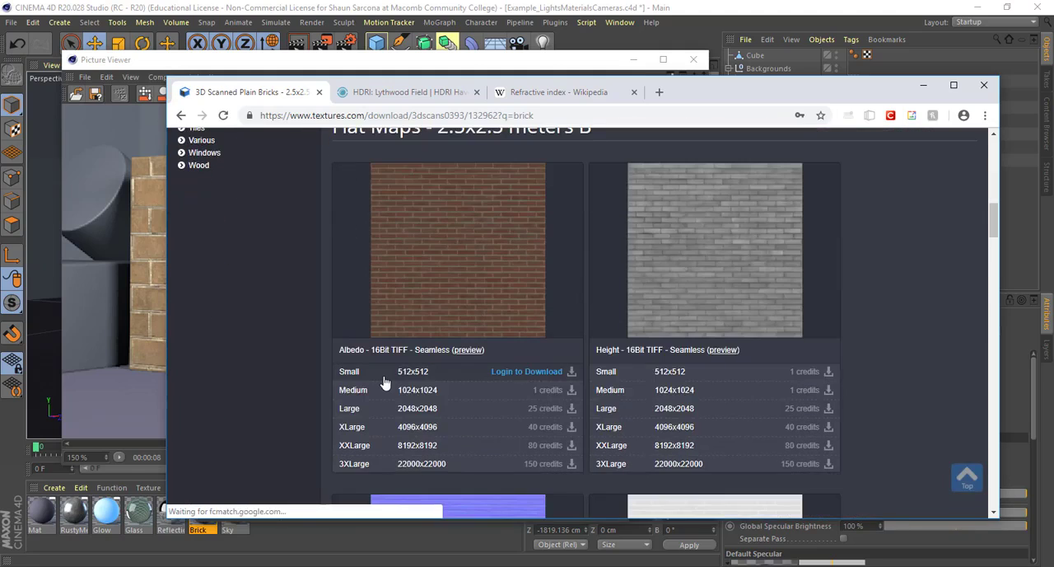
scroll(475, 368, "down", 1)
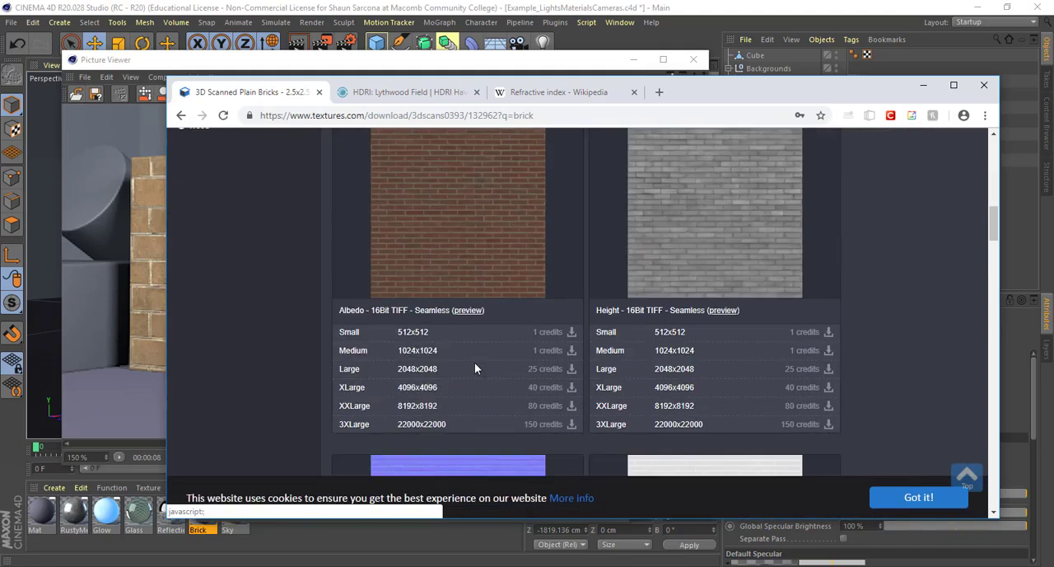
scroll(475, 368, "down", 3)
scroll(475, 368, "up", 8)
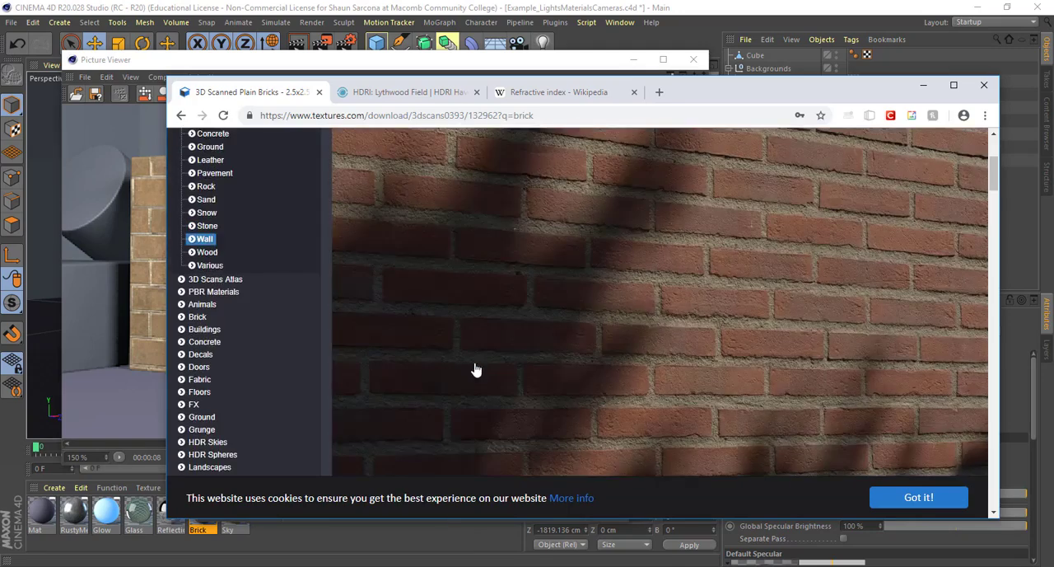
Go back to the brick search results, open the BrickSmallBrown0456 texture and review its images and download sizes
key("alt+Left")
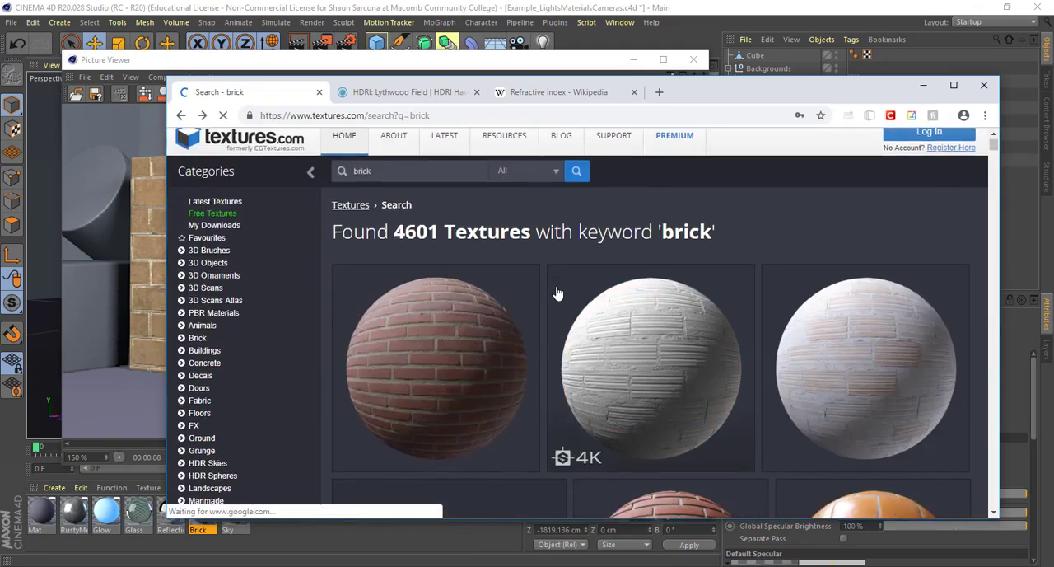
scroll(558, 292, "down", 5)
scroll(560, 288, "down", 3)
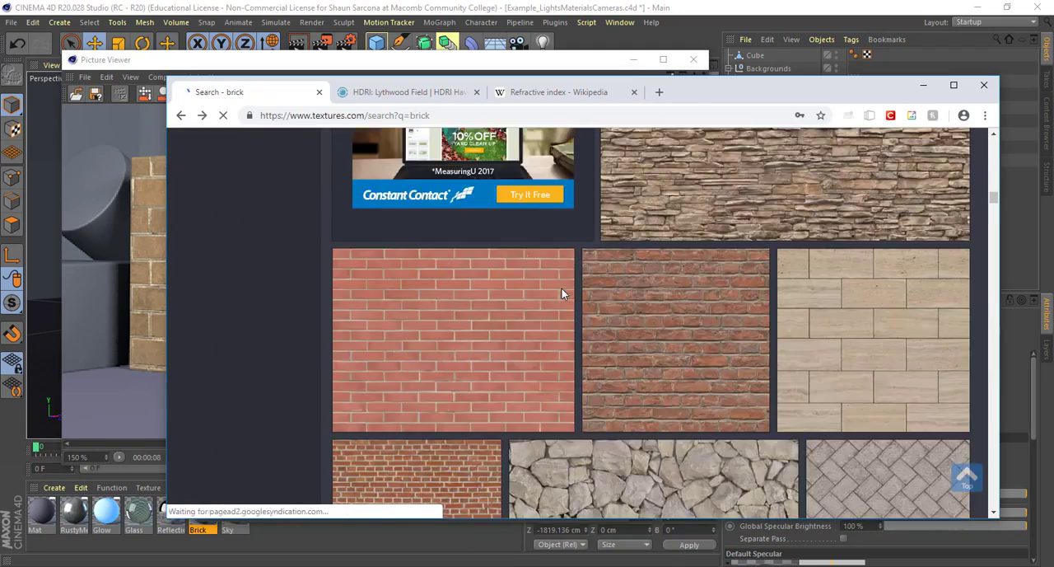
scroll(562, 293, "down", 6)
scroll(563, 292, "up", 5)
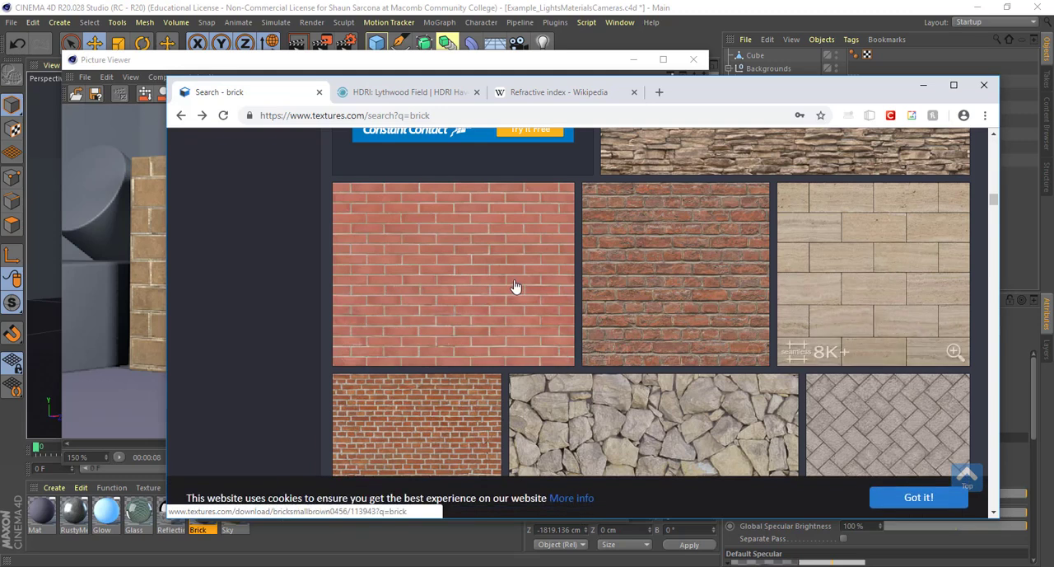
left_click(514, 286)
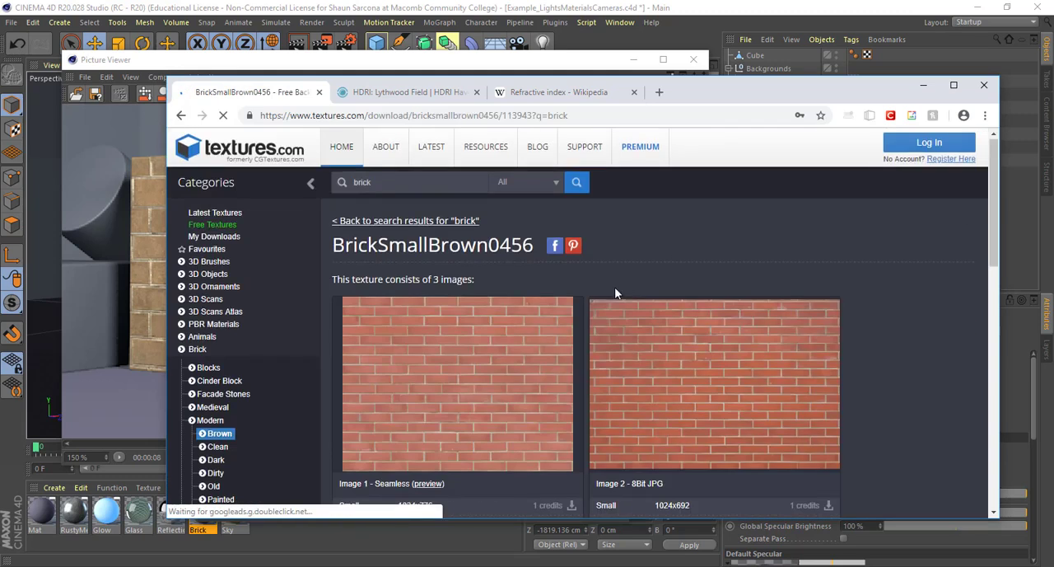
scroll(614, 293, "down", 3)
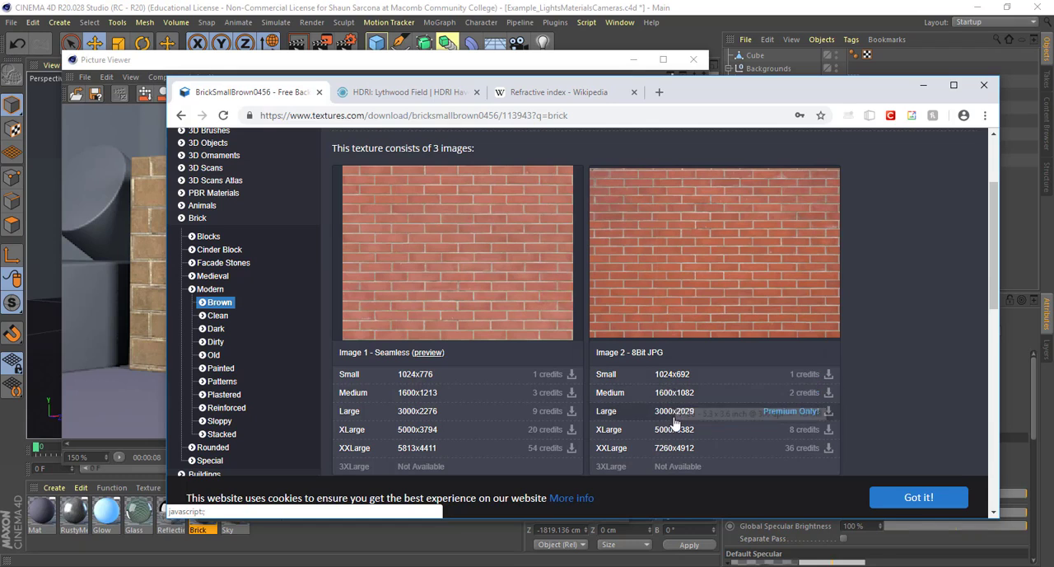
scroll(757, 270, "up", 3)
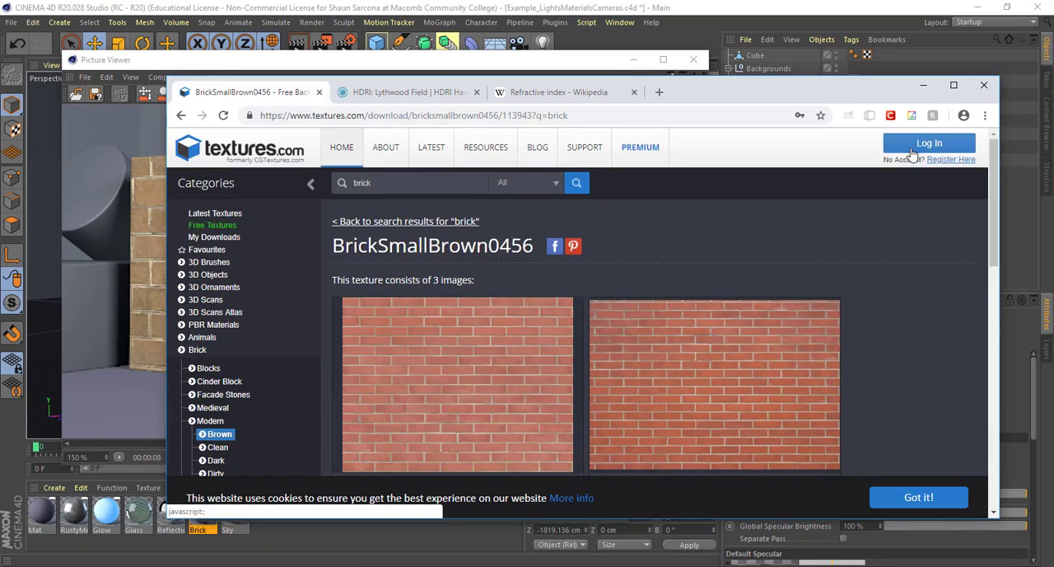
Switch back to Cinema 4D, open the Brick material's Color image shader and view the file choices for it without loading one
left_click_drag(906, 86, 0, 70)
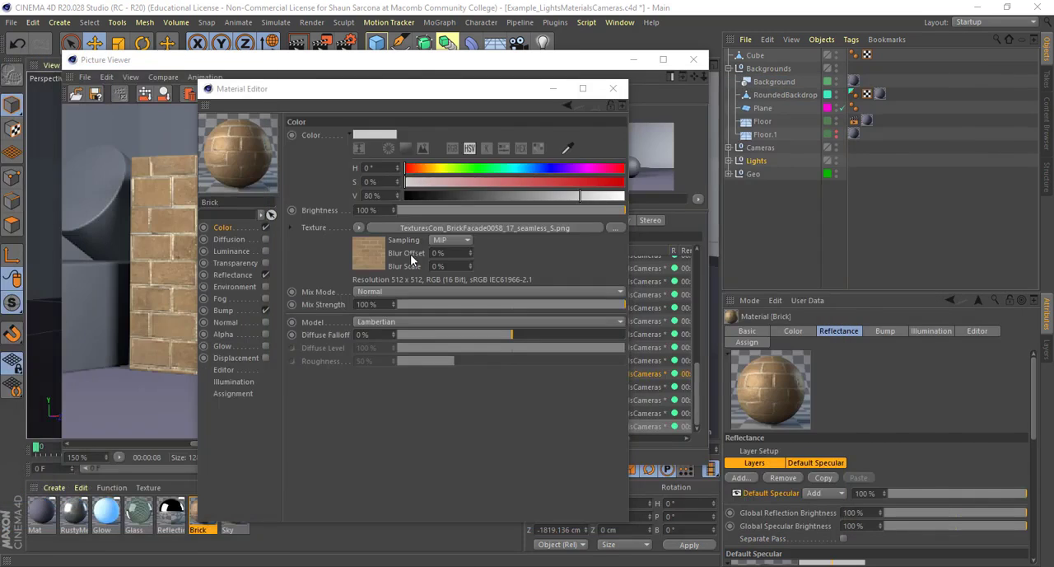
left_click(360, 230)
left_click(327, 232)
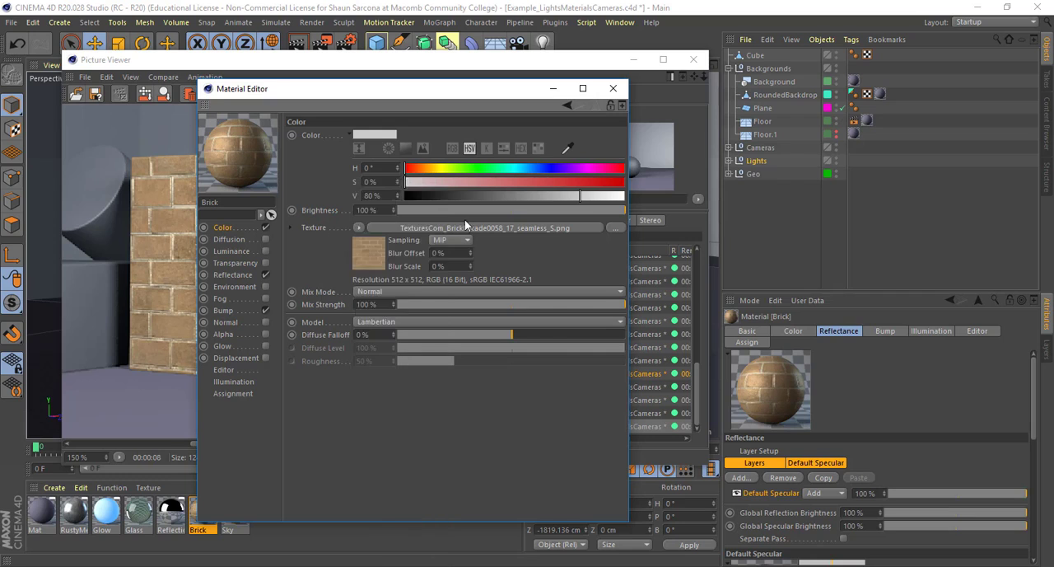
left_click(469, 230)
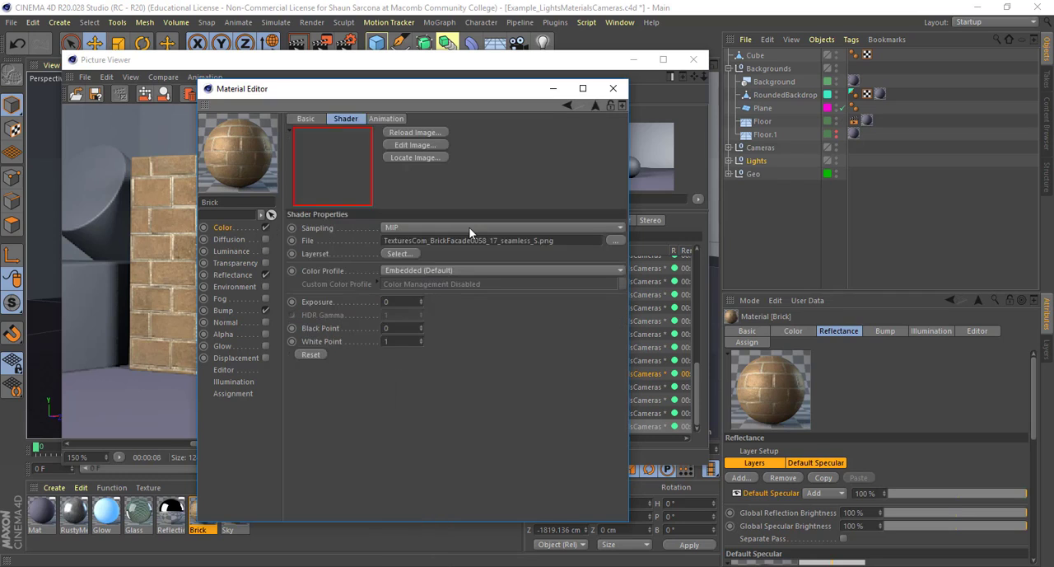
left_click(616, 239)
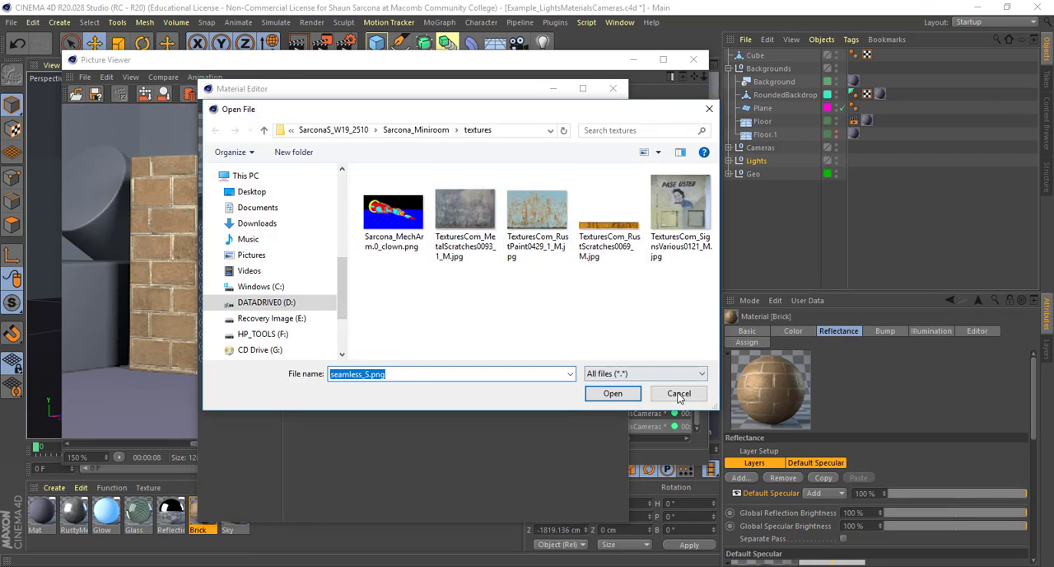
left_click(678, 394)
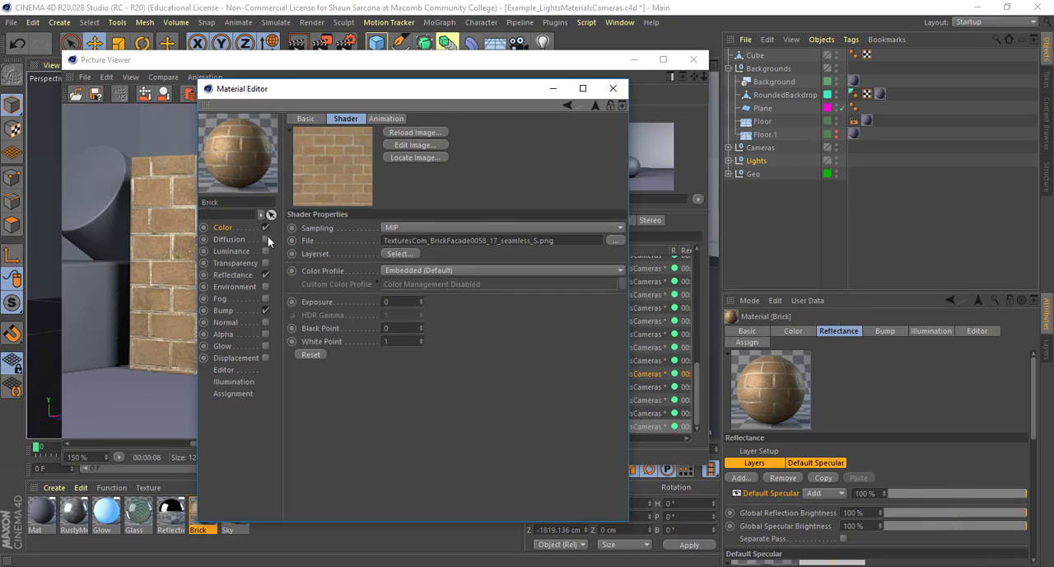
Copy the brick image shader from the Brick material's Color channel
left_click(239, 230)
left_click(357, 226)
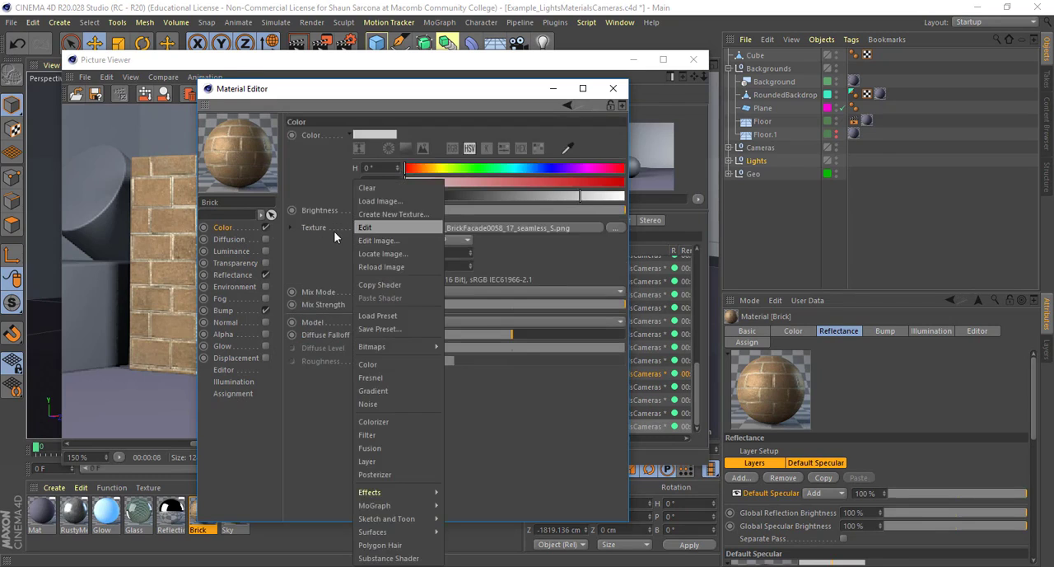
left_click(390, 284)
Examine the Layer Color, Reflection Strength and Roughness texture slots of the Reflectance channel, and view the Bump channel
left_click(237, 274)
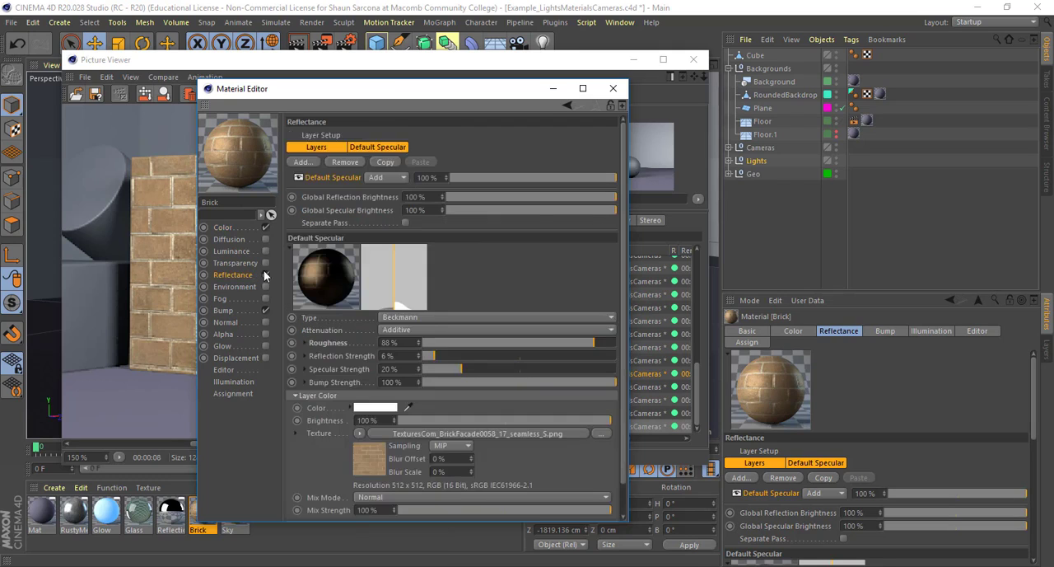
scroll(324, 349, "down", 1)
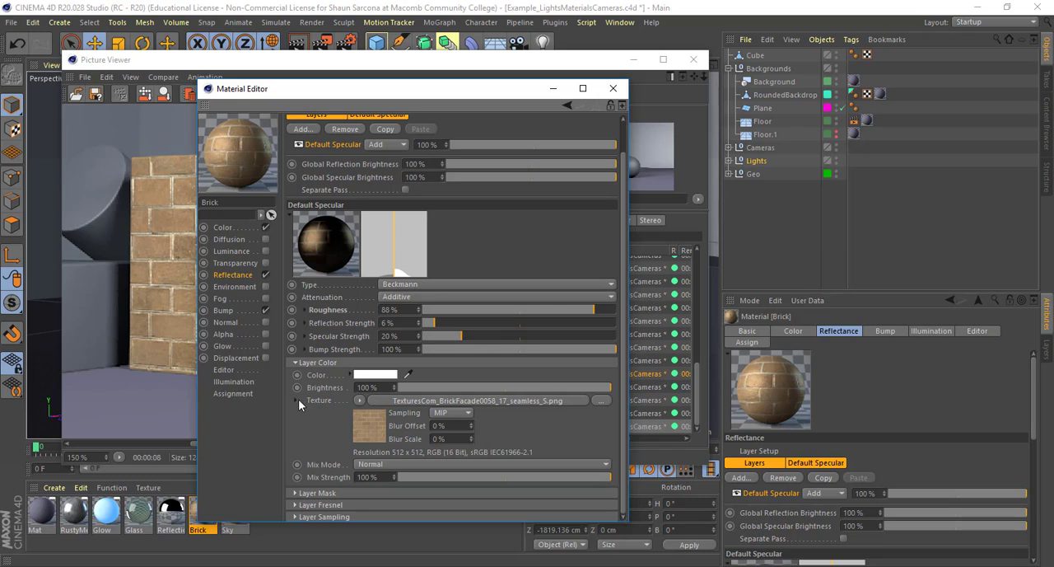
left_click(305, 322)
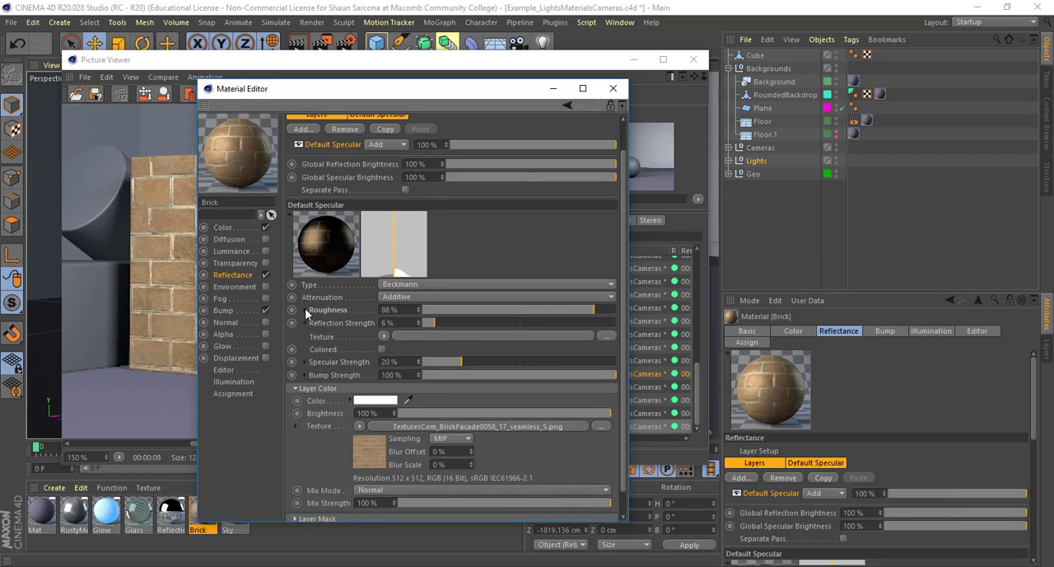
left_click(305, 309)
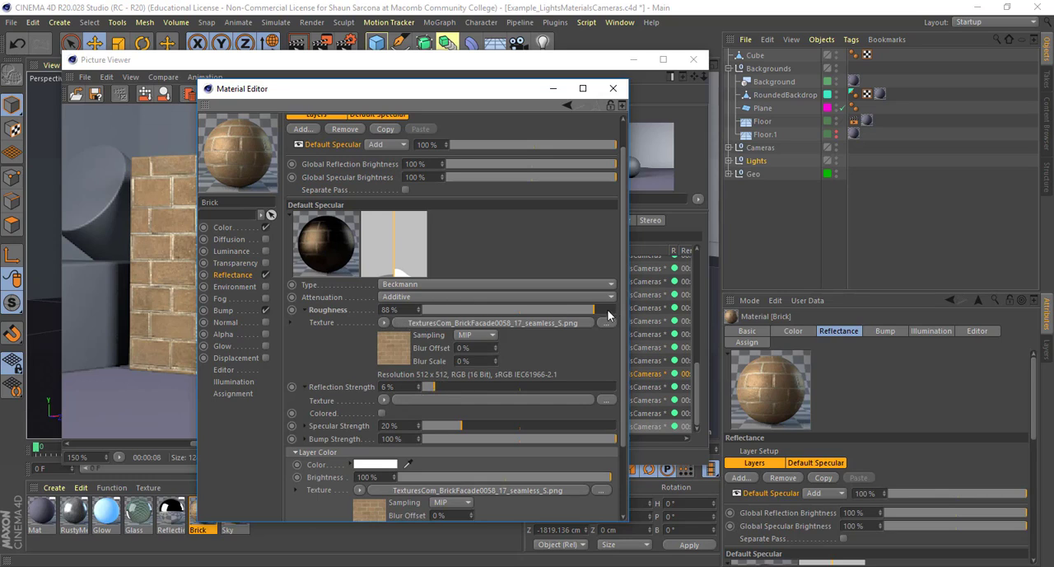
left_click(224, 310)
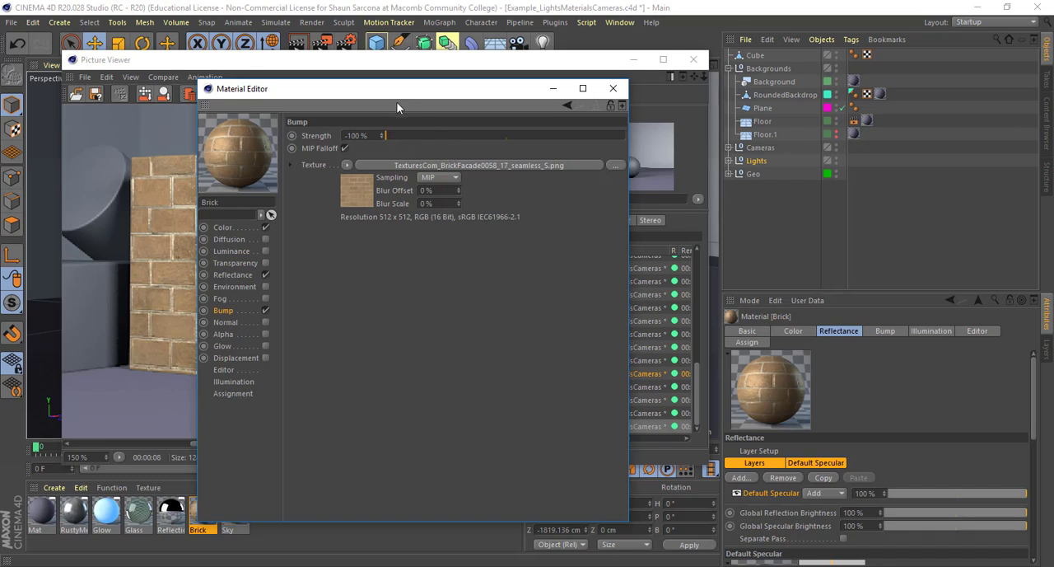
Move the Material Editor aside and inspect the rendered brick cube at 200 % in the Picture Viewer
left_click_drag(396, 100, 702, 107)
left_click(346, 169)
scroll(346, 169, "up", 1)
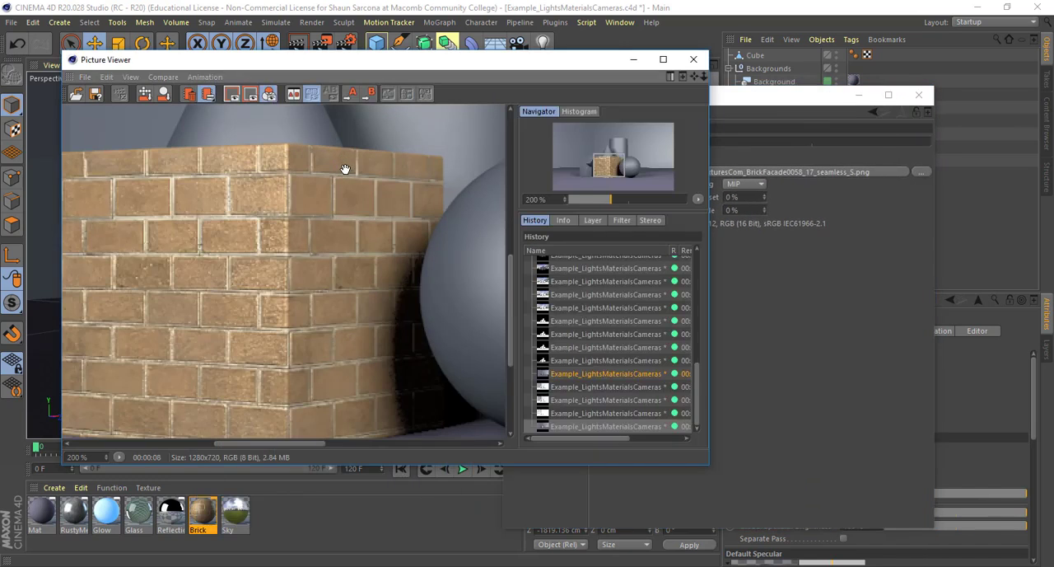
left_click_drag(283, 212, 356, 210)
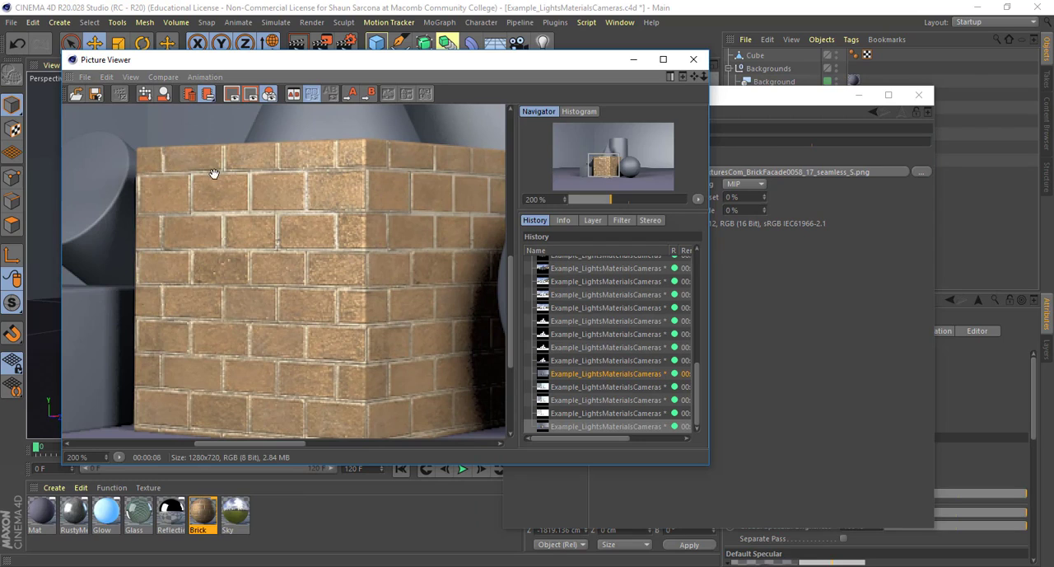
Test-render the brick cube with the Bump strength set to 100 %, and restore the strength to -100 %
left_click(759, 102)
left_click_drag(700, 145, 966, 152)
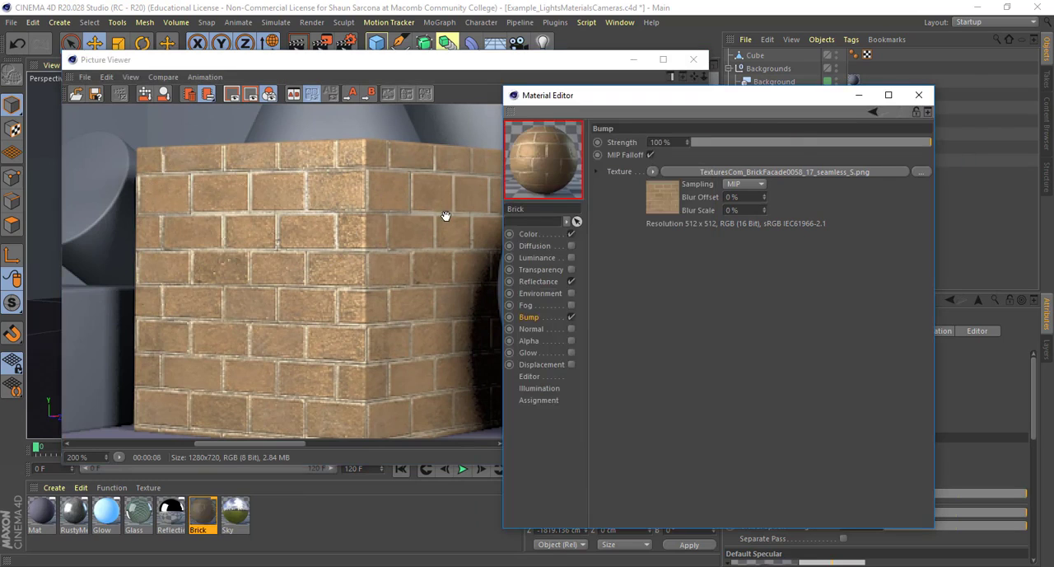
left_click(448, 217)
key("shift+r")
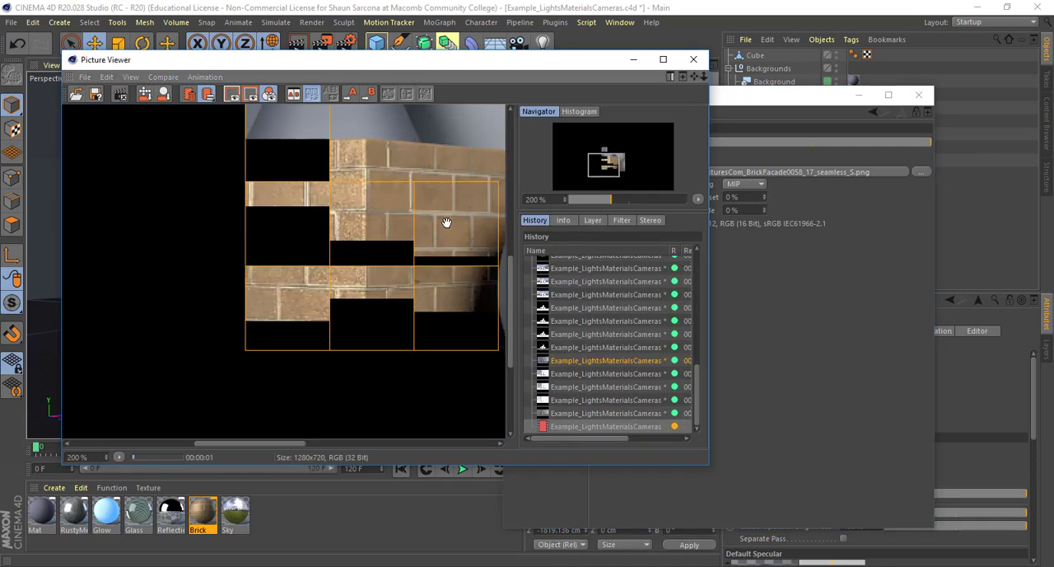
scroll(360, 231, "up", 1)
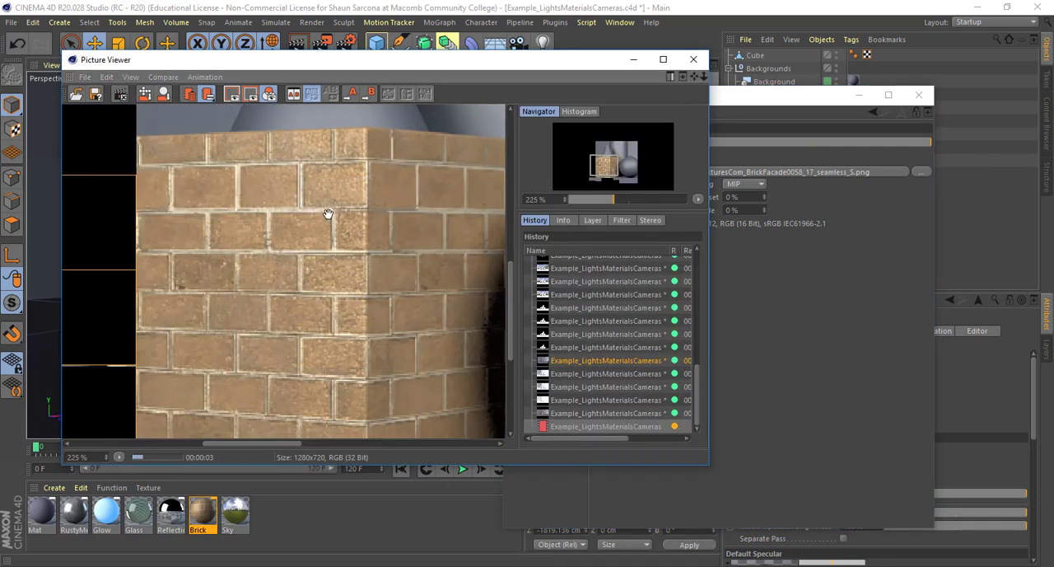
scroll(327, 279, "down", 2)
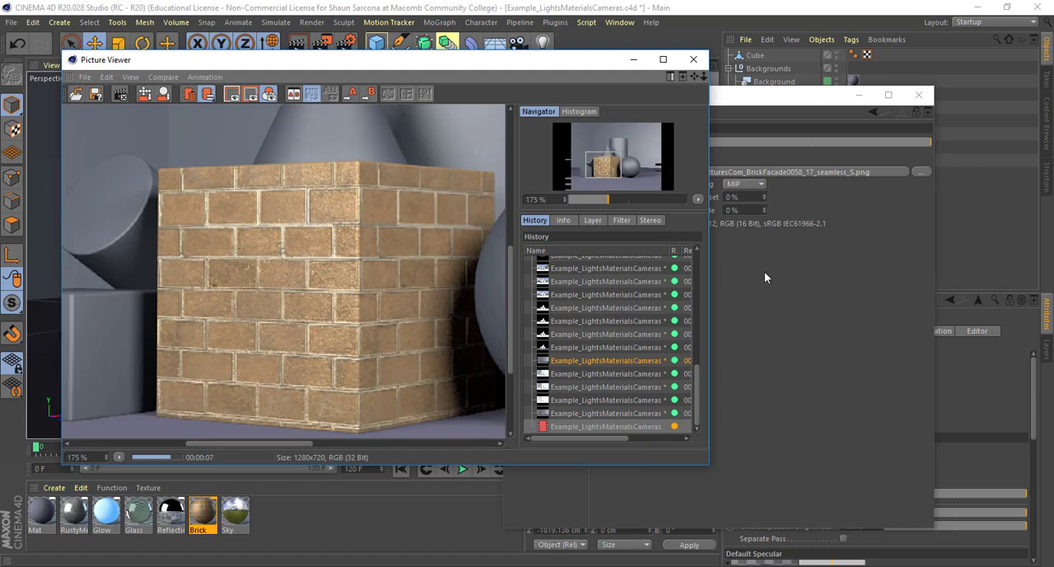
left_click(772, 234)
left_click_drag(713, 143, 625, 150)
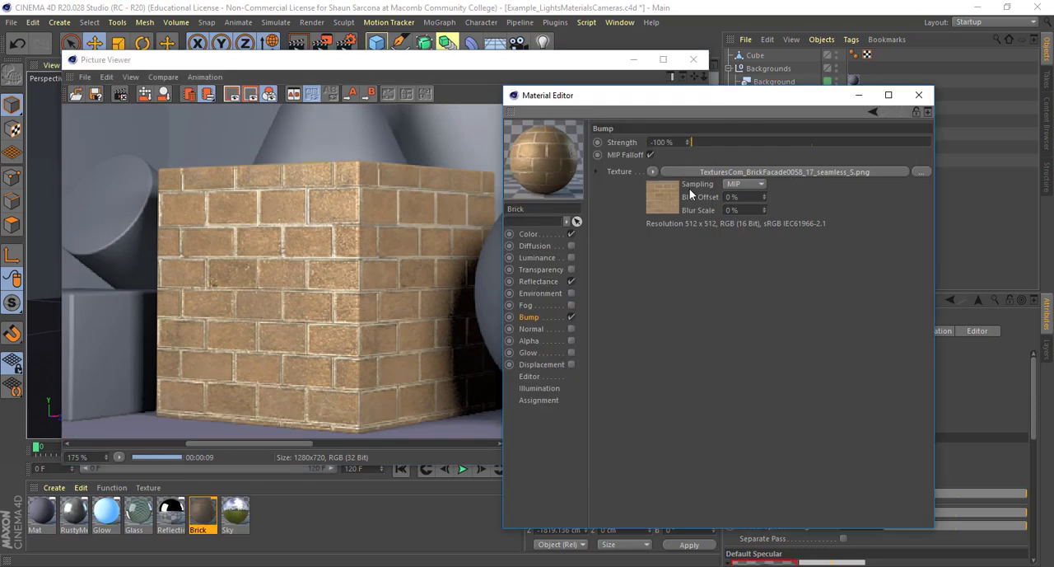
Set the Mix Mode of the Reflectance channel's Layer Color texture to Multiply and render the scene to the Picture Viewer
left_click(540, 282)
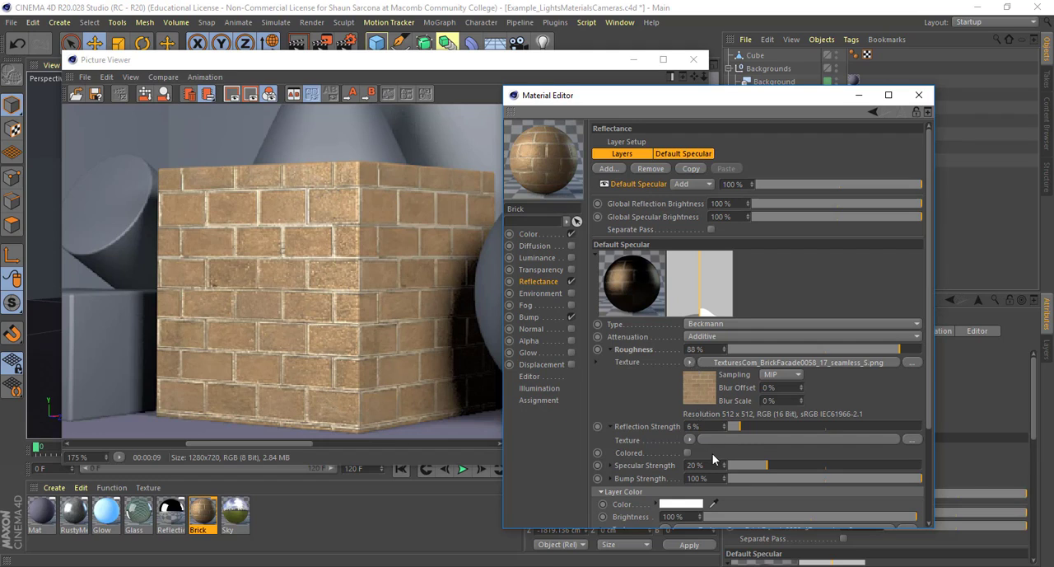
scroll(653, 422, "down", 3)
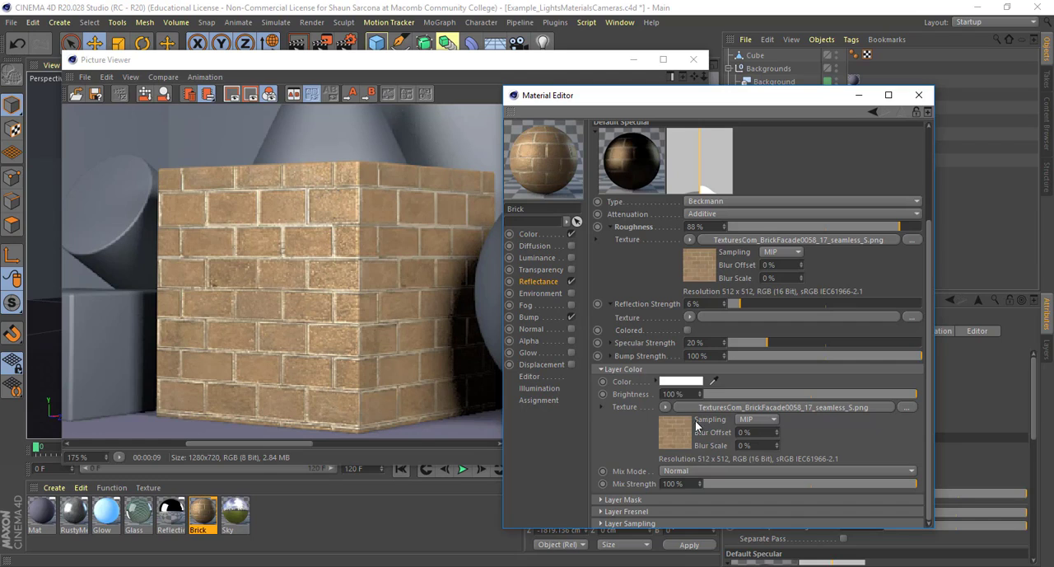
left_click(680, 471)
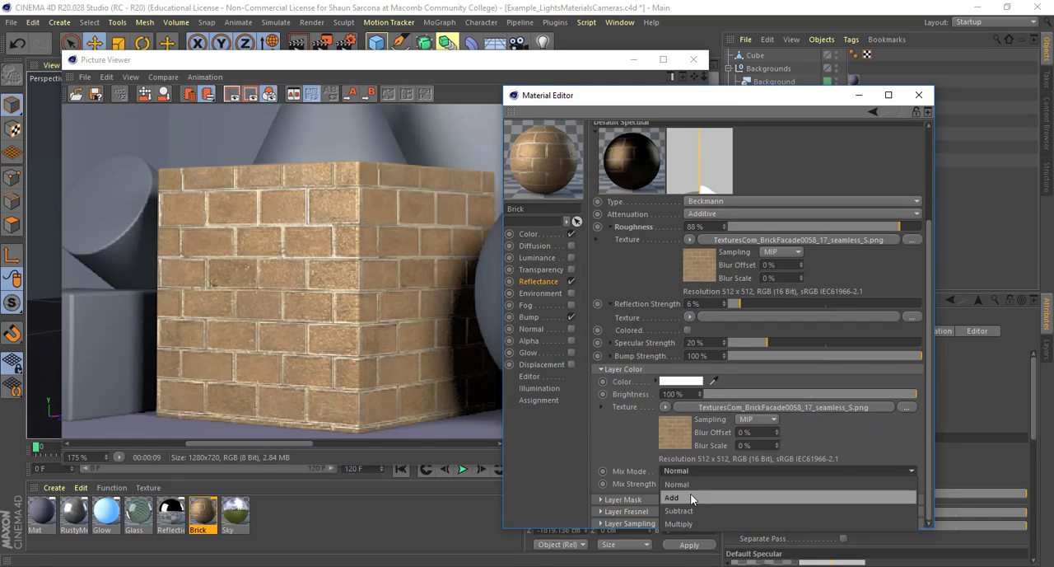
left_click(690, 493)
left_click(687, 471)
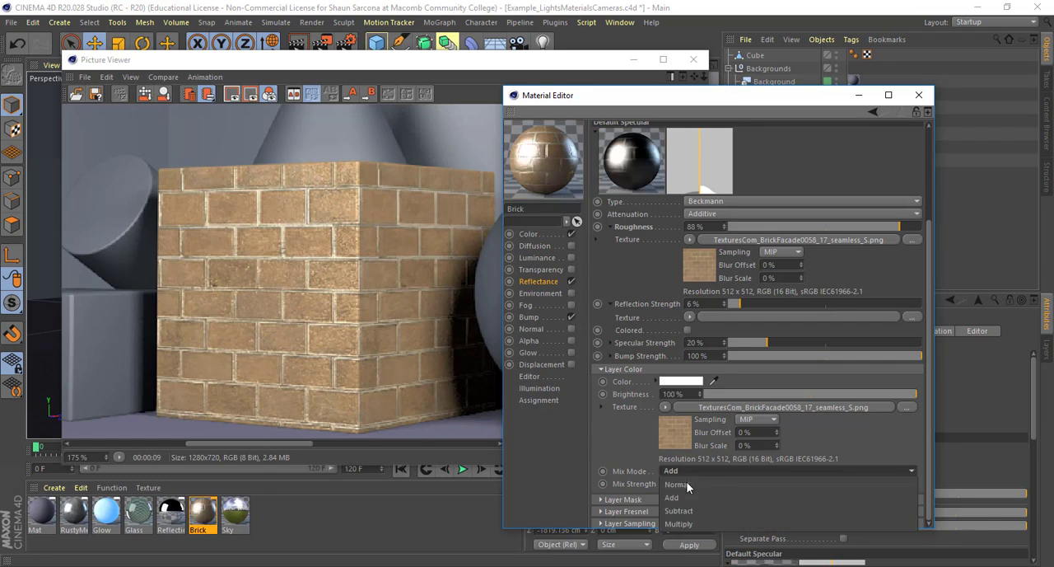
left_click(685, 526)
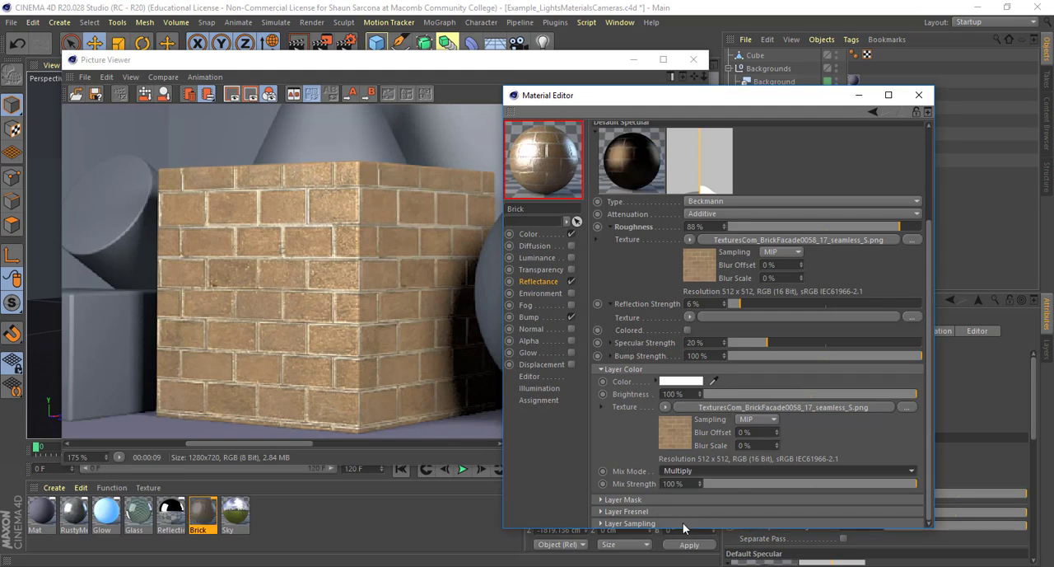
key("shift+r")
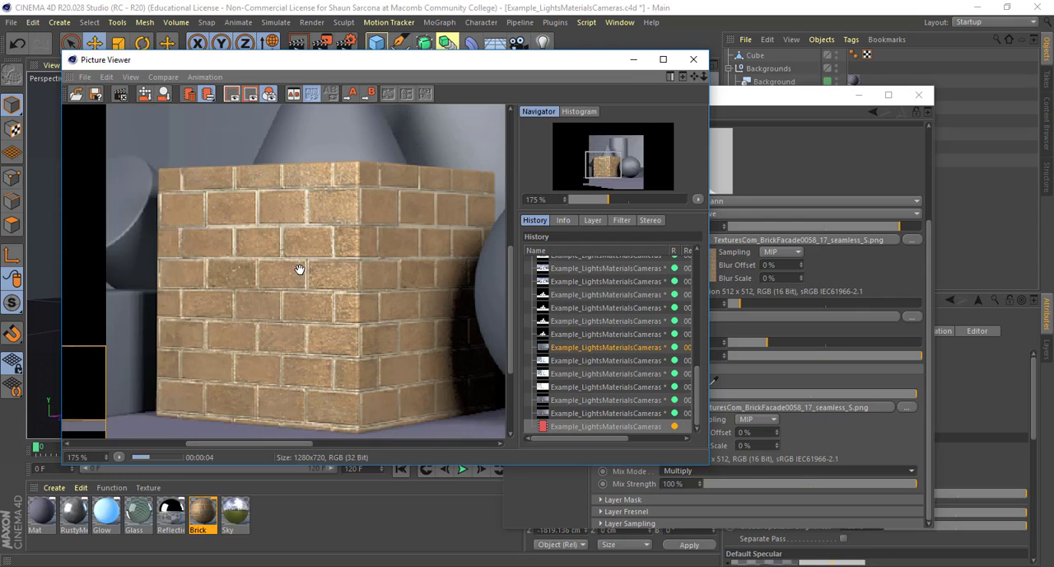
scroll(300, 270, "down", 2)
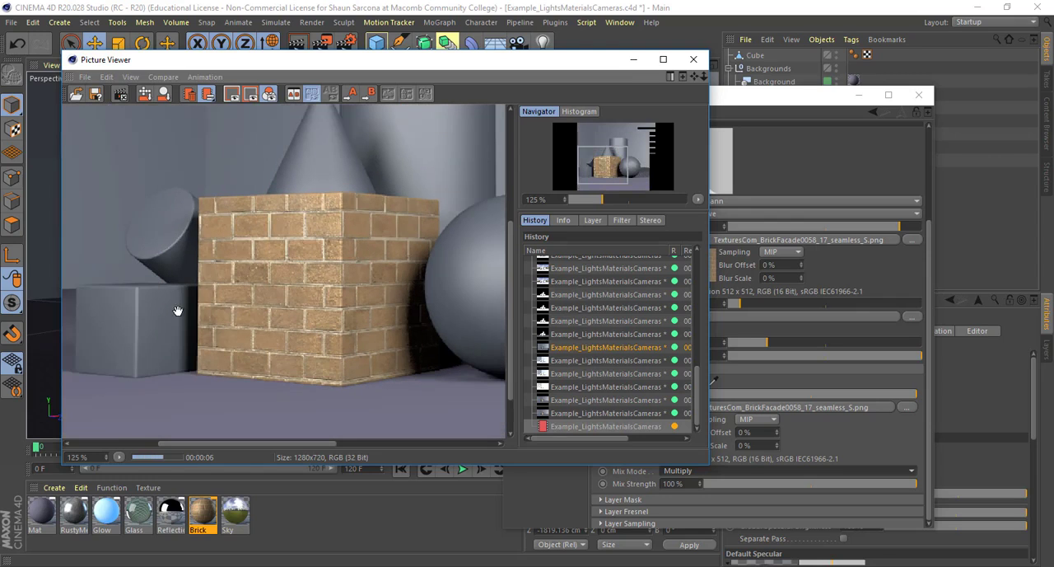
Review the Brick material's Color, Reflectance and Bump channels, and inspect the rendered bricks at 400 % in the Picture Viewer
left_click(814, 140)
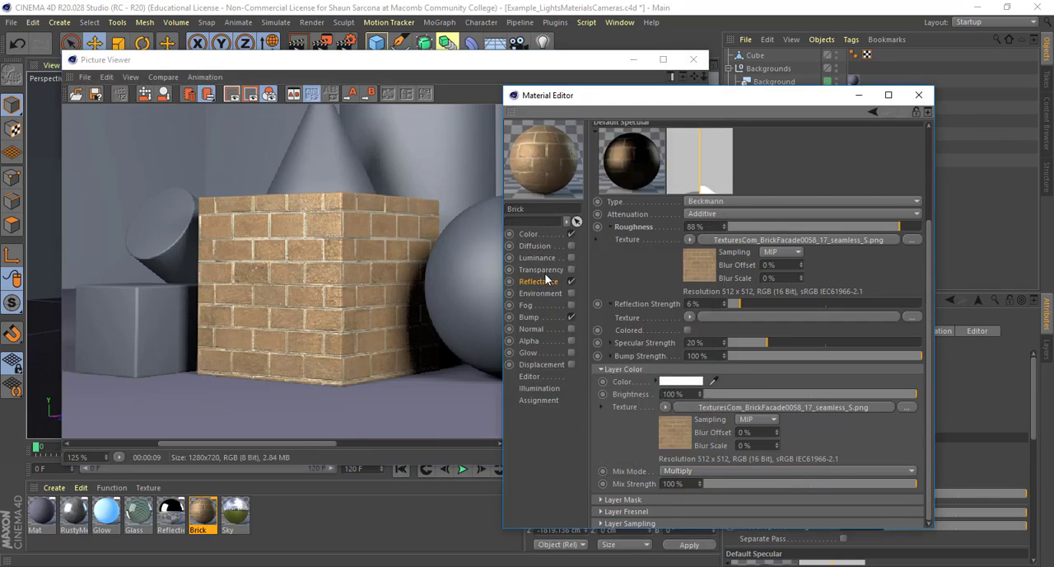
left_click(530, 234)
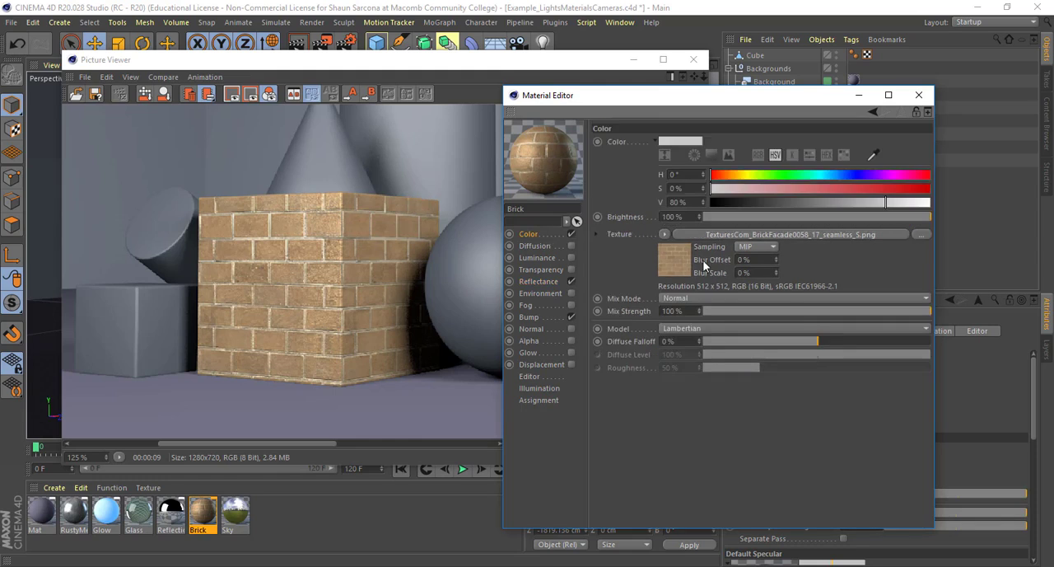
left_click(546, 281)
left_click(542, 317)
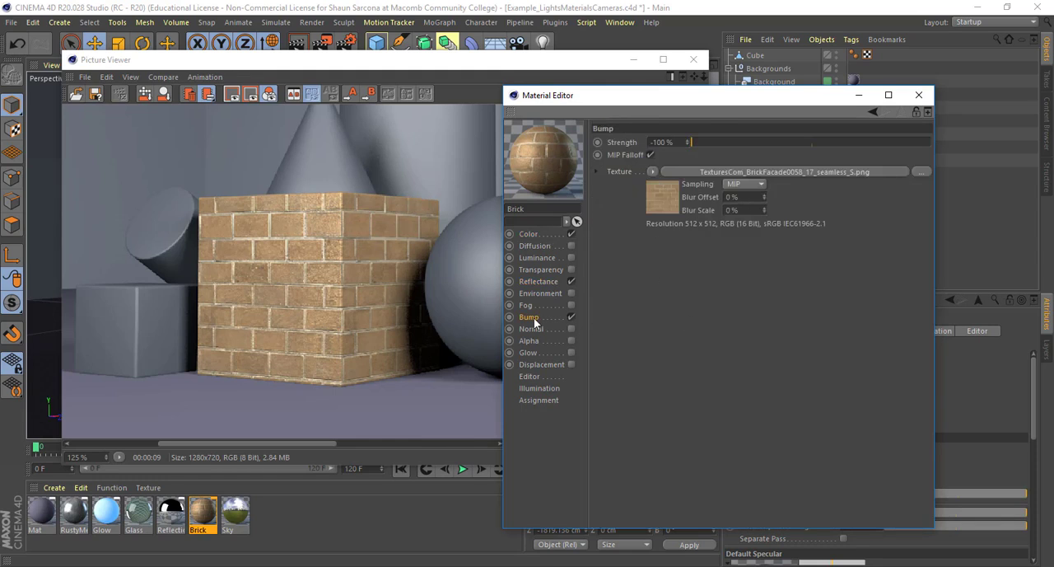
left_click(526, 282)
left_click(529, 317)
left_click(259, 242)
scroll(259, 242, "up", 6)
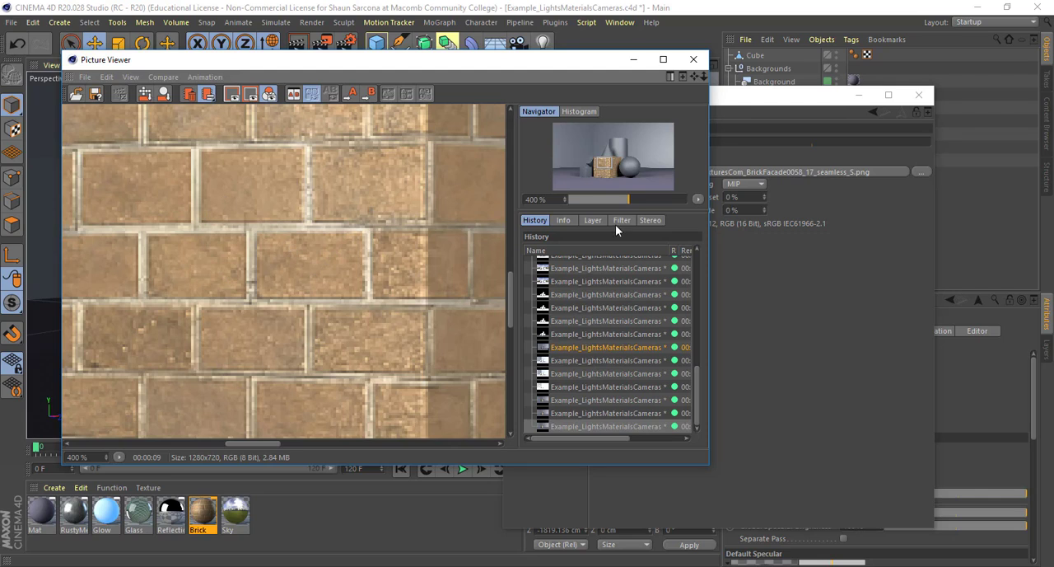
Test-render the brick cube with the Reflectance channel's Reflection Strength set to 100 %, and inspect the bricks at 300 %
left_click(761, 283)
left_click(544, 281)
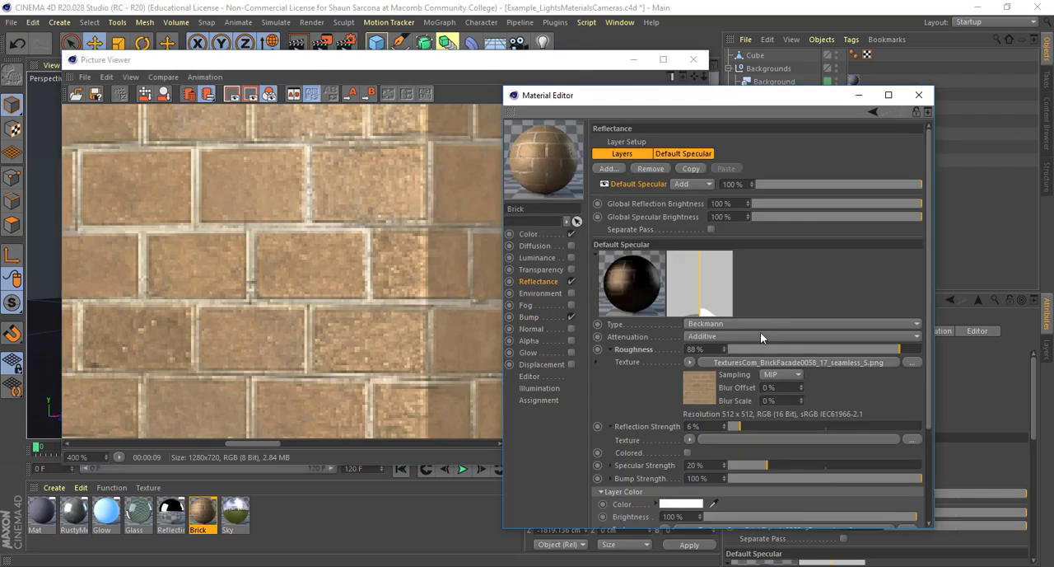
left_click_drag(747, 428, 950, 422)
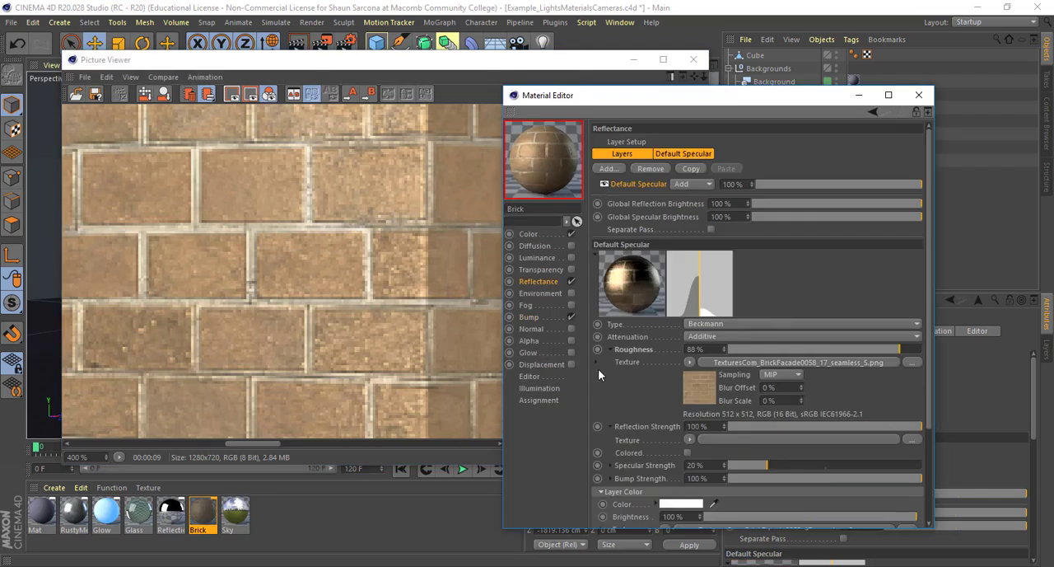
key("shift+r")
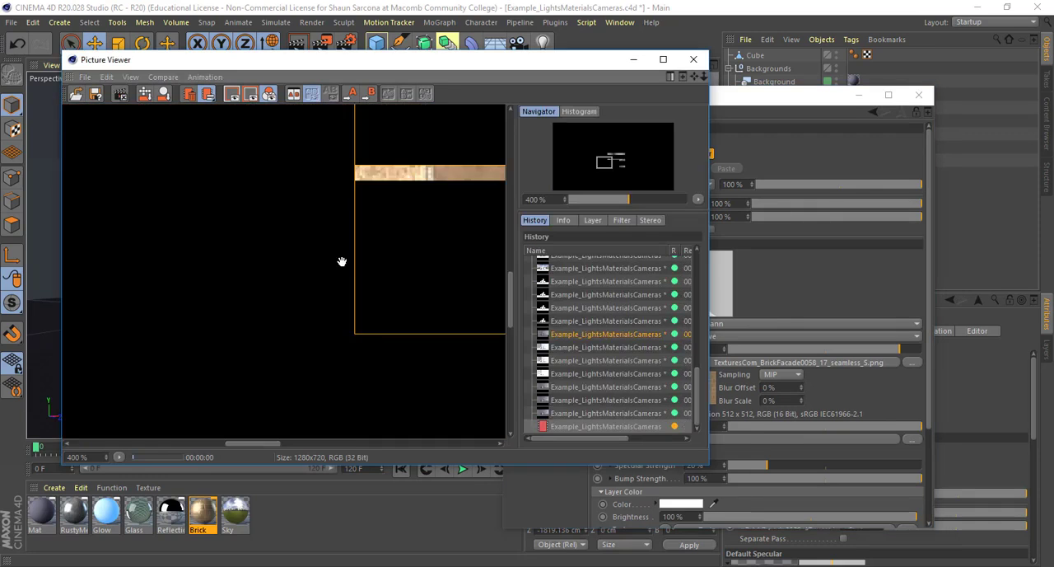
scroll(333, 196, "down", 4)
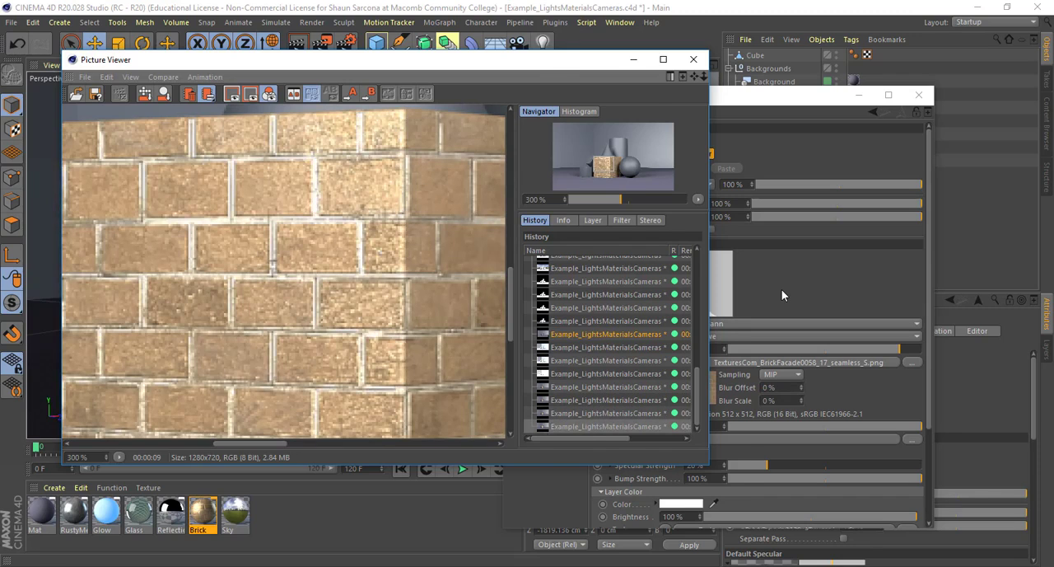
Set the Brick material's Reflectance Roughness to 96 % and Reflection Strength to 4 %, and close the Material Editor
left_click(782, 290)
left_click_drag(739, 349, 912, 349)
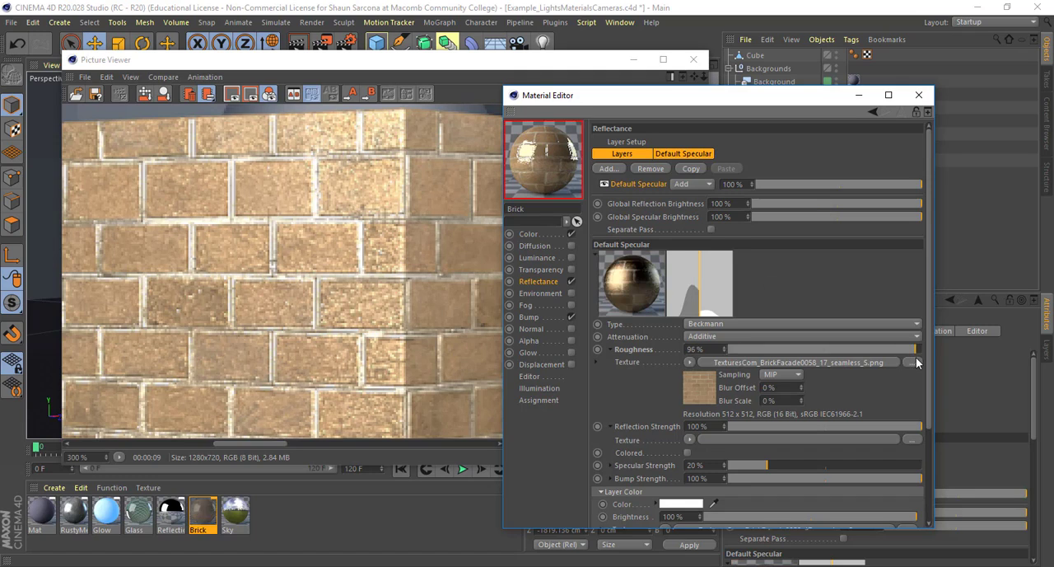
left_click_drag(756, 425, 728, 425)
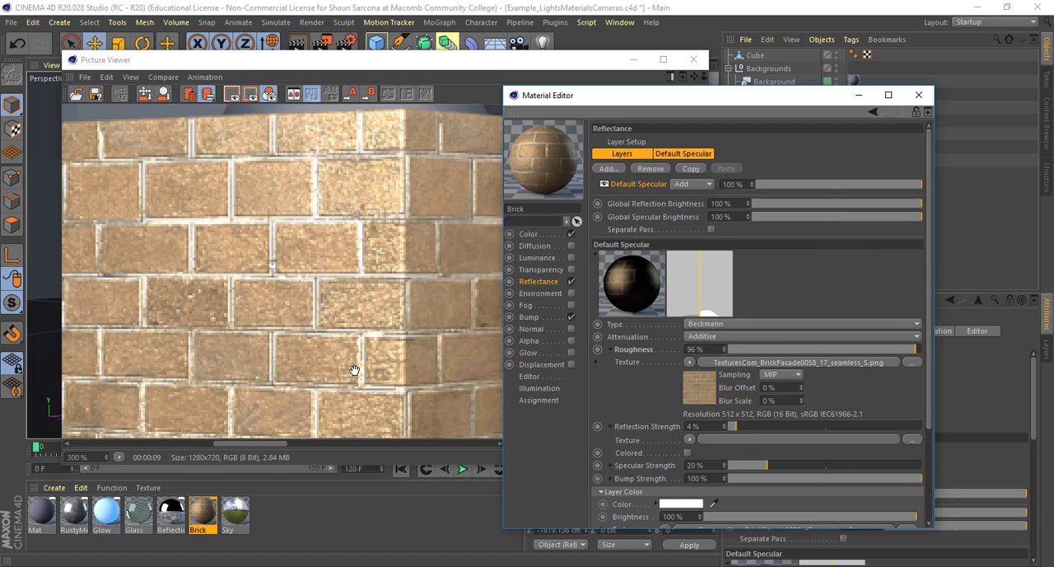
left_click(919, 98)
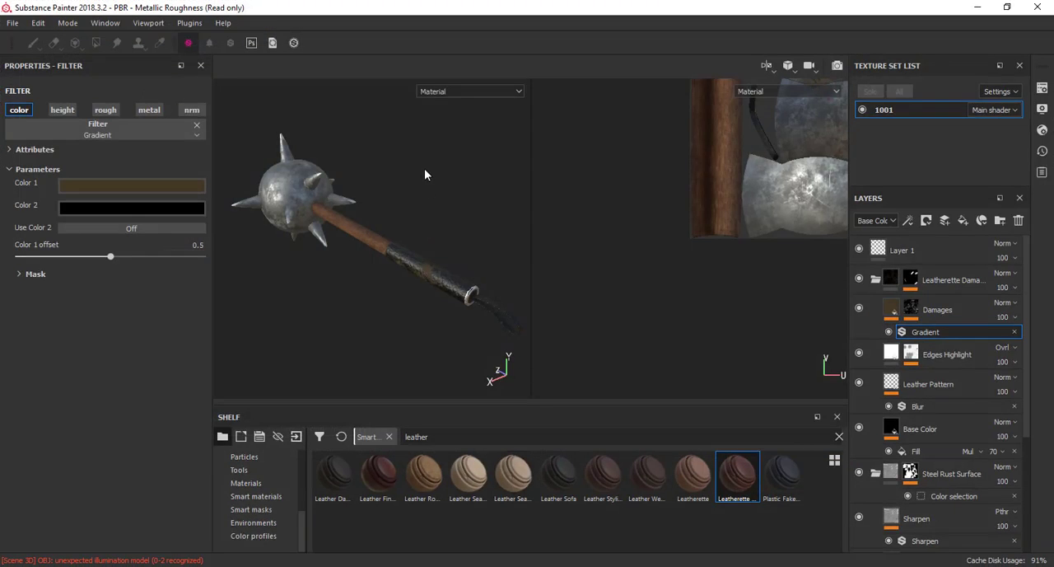
Switch to Substance Painter, view the mace head, and collapse the Leatherette Damaged and Steel Rust Surface layer folders
left_click_drag(412, 174, 351, 247, "alt")
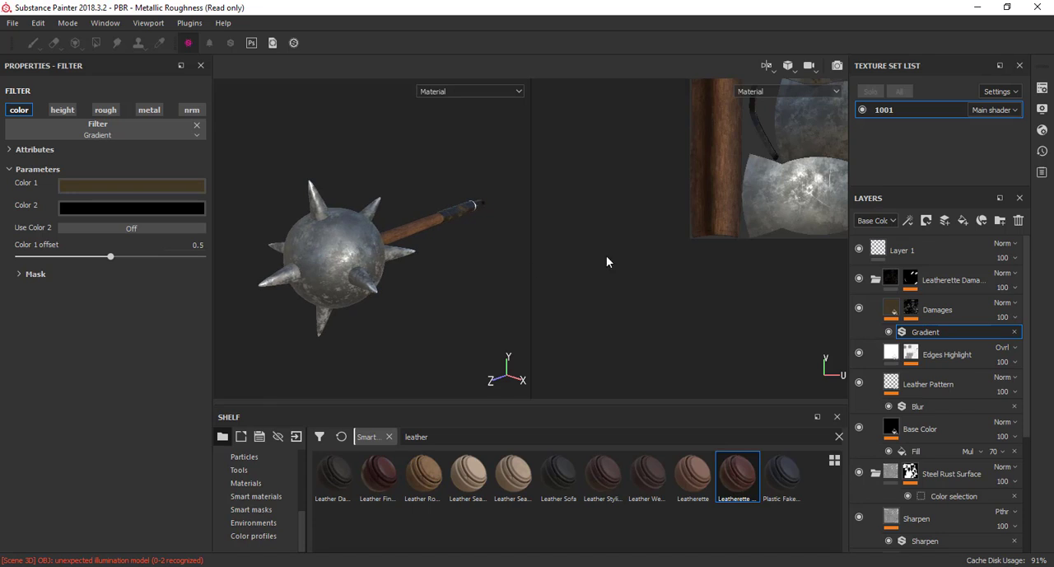
left_click(874, 279)
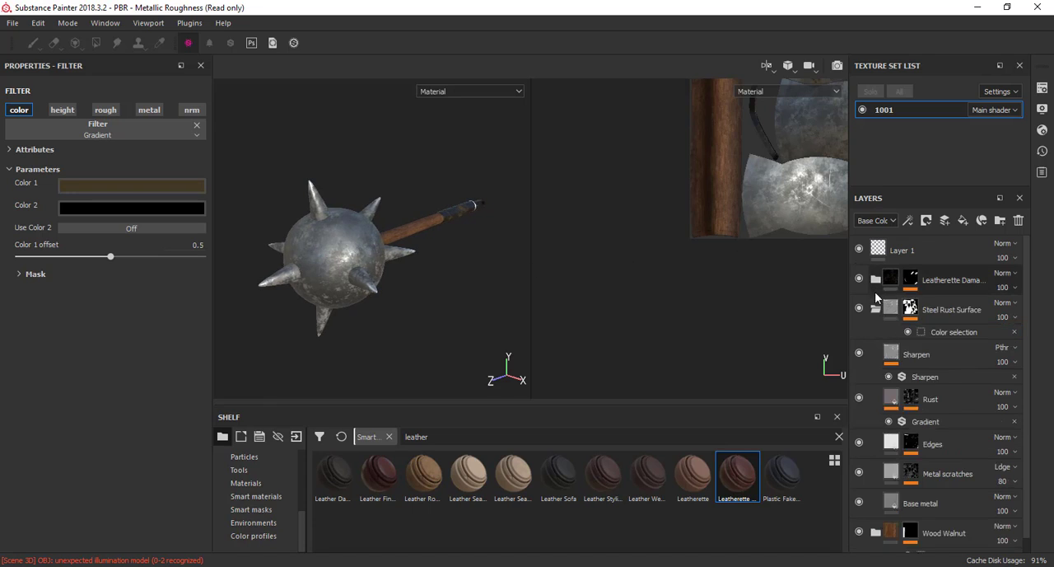
left_click(875, 309)
left_click(875, 354)
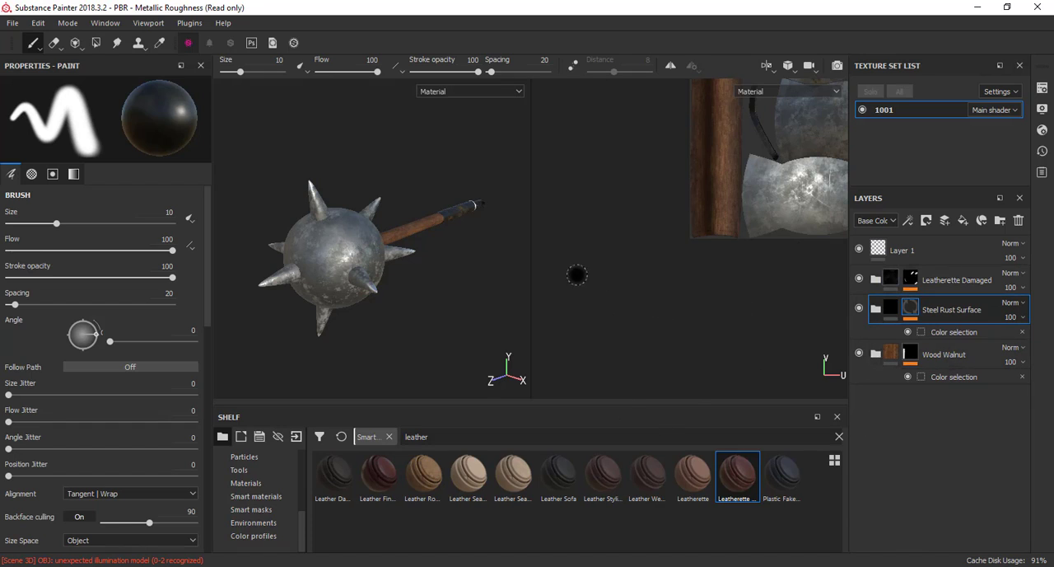
Examine the mace's steel head, wooden handle and leather grip from several angles in the 3D view
left_click_drag(474, 225, 427, 245, "alt")
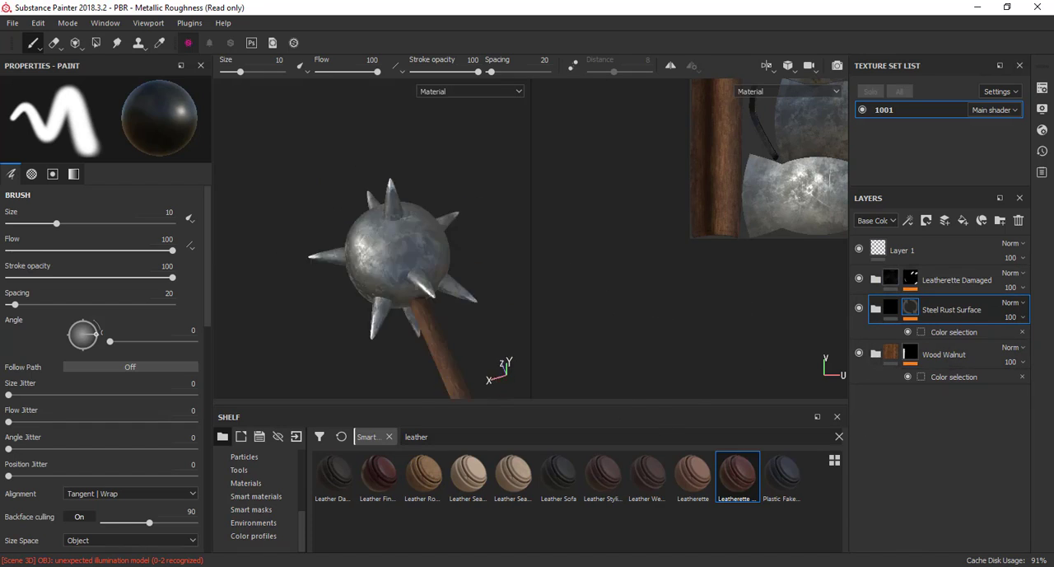
middle_click_drag(428, 341, 429, 219, "alt")
left_click_drag(429, 219, 518, 212, "alt")
middle_click_drag(519, 212, 336, 280, "alt")
right_click_drag(336, 280, 489, 254, "alt")
middle_click_drag(489, 255, 316, 274, "alt")
right_click_drag(316, 273, 433, 268, "alt")
middle_click_drag(432, 268, 475, 252, "alt")
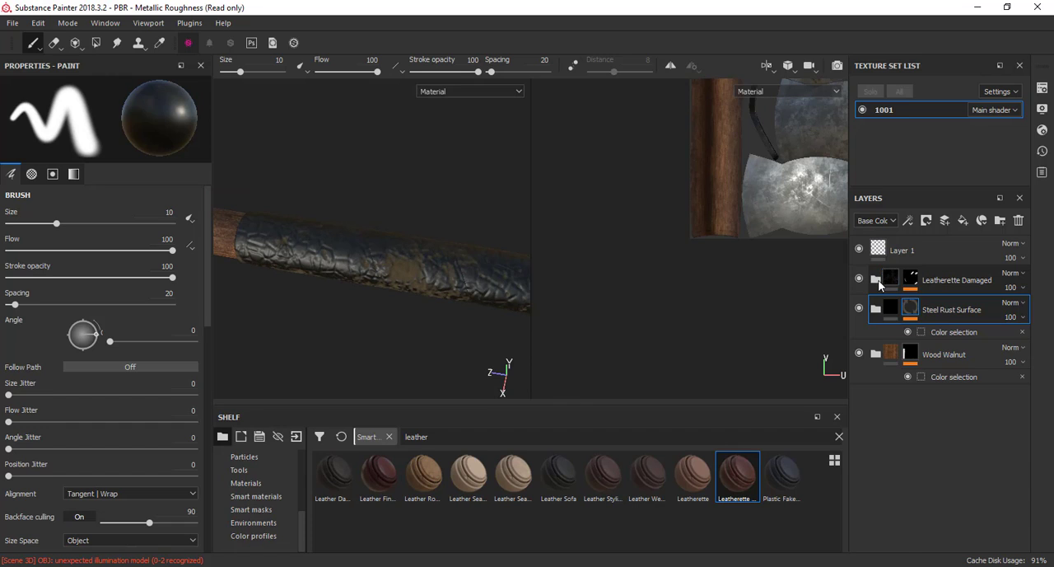
Set the Leatherette Damaged folder's Base Color fill to a dark red with RGB 0.121, 0.009, 0.009
left_click(877, 279)
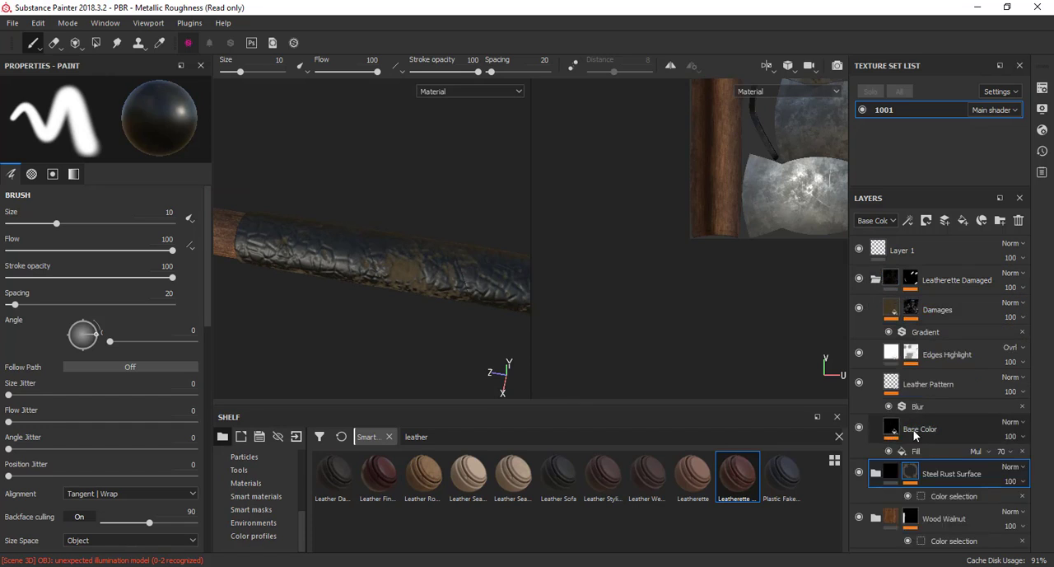
left_click(897, 431)
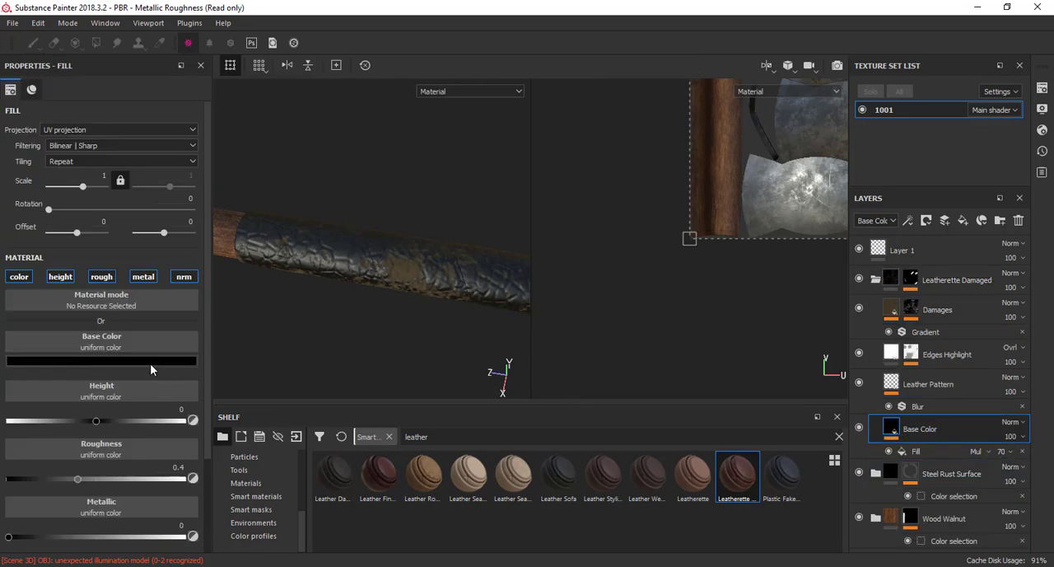
left_click(150, 361)
left_click(219, 387)
left_click(216, 410)
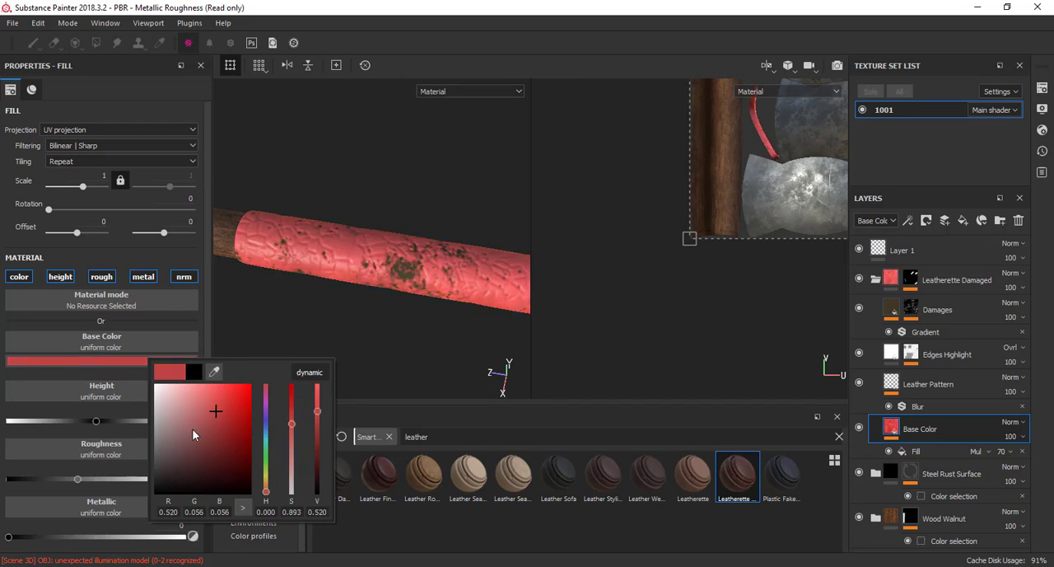
left_click_drag(192, 429, 220, 450)
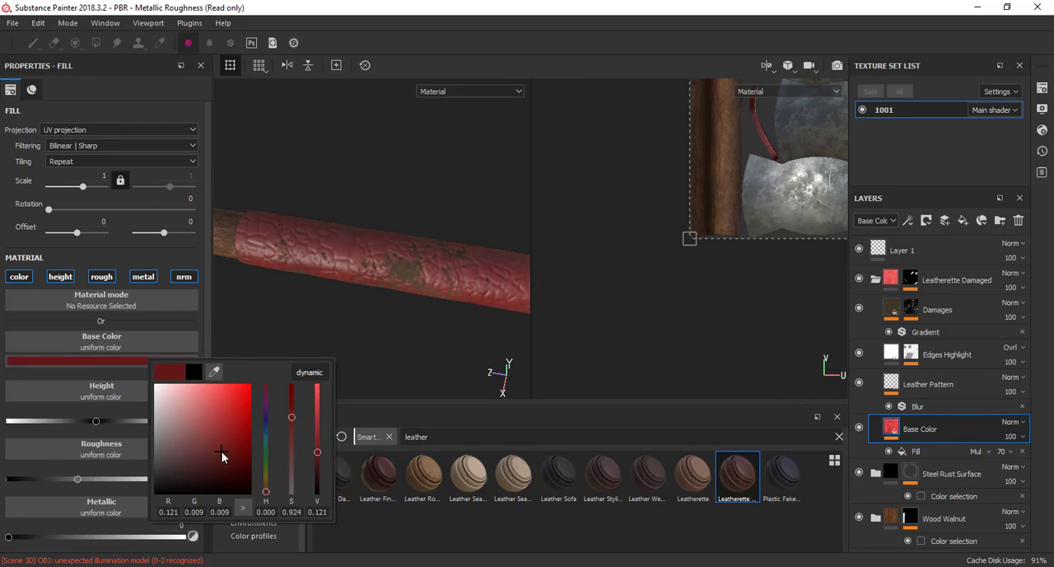
left_click(387, 209)
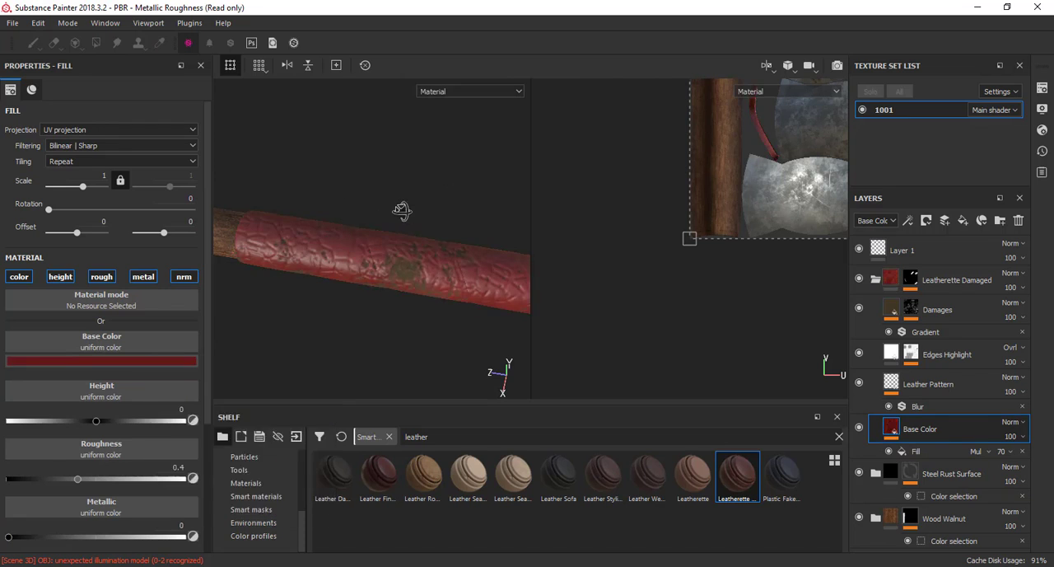
Set the Leather Pattern layer's tri-planar projection scale to 7.61 and review its Cells 2 height settings
left_click(894, 387)
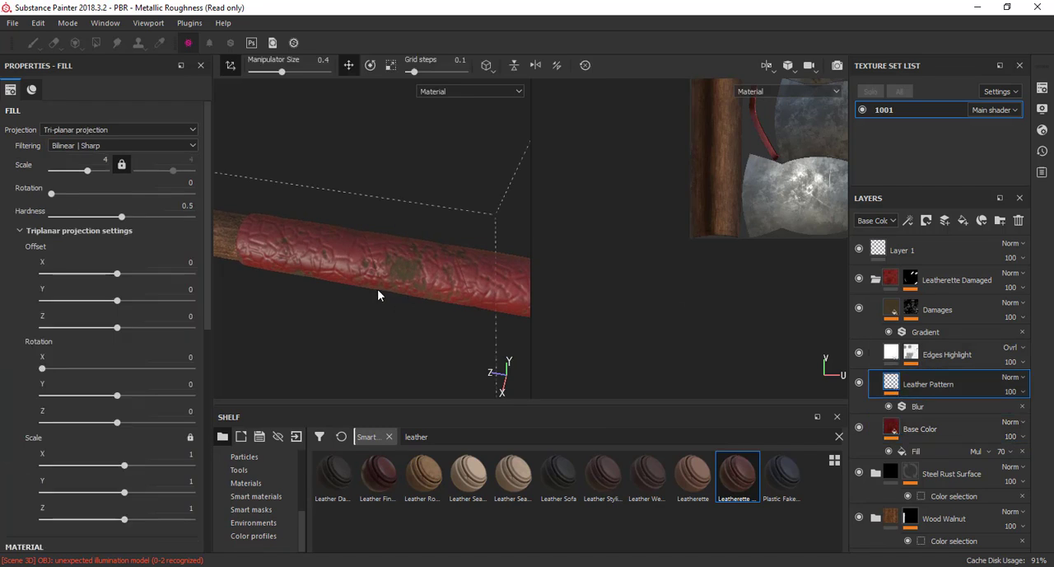
left_click_drag(87, 176, 79, 198)
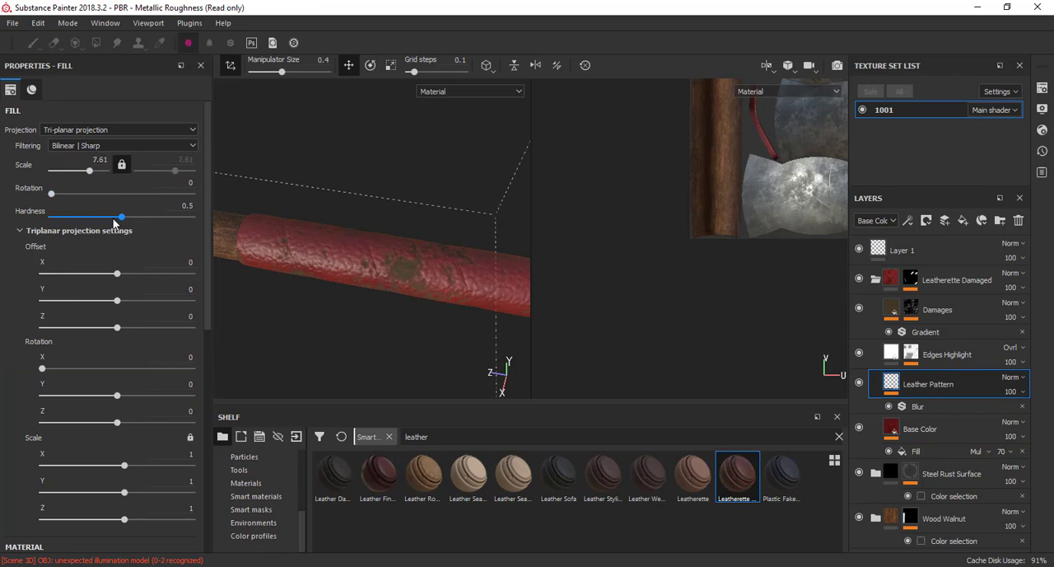
scroll(113, 257, "down", 8)
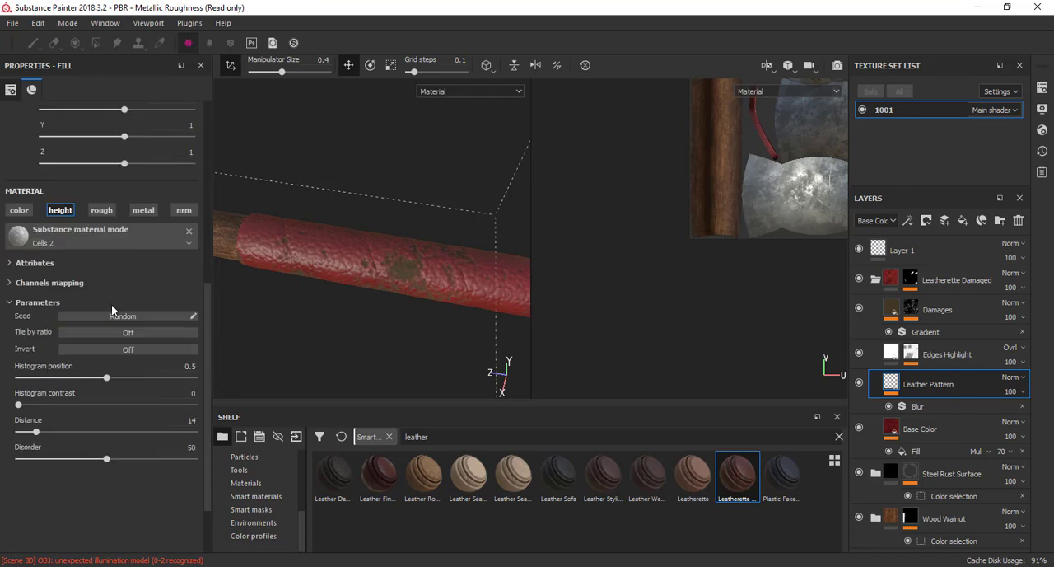
scroll(112, 304, "down", 2)
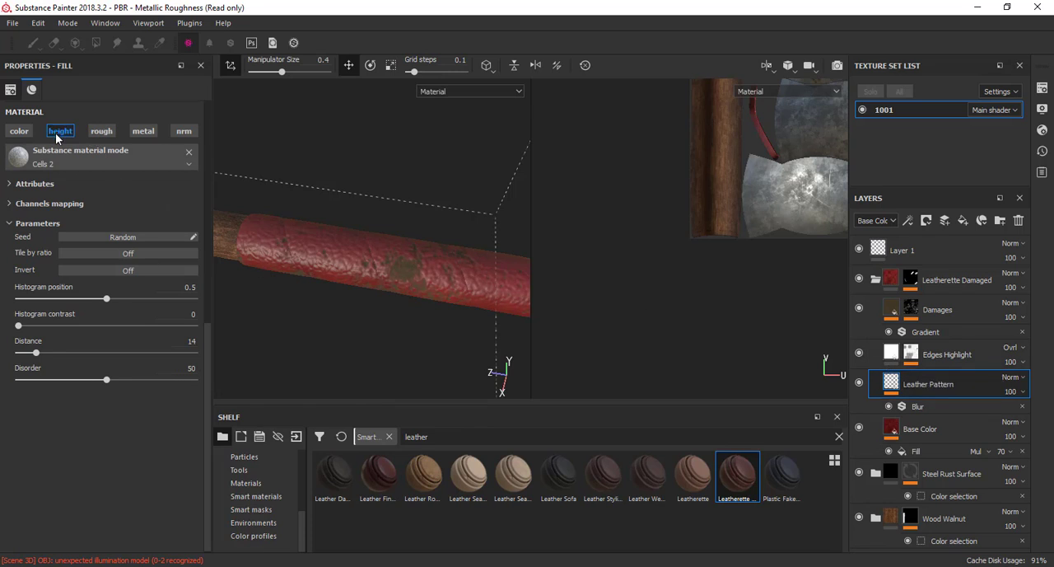
scroll(73, 217, "up", 5)
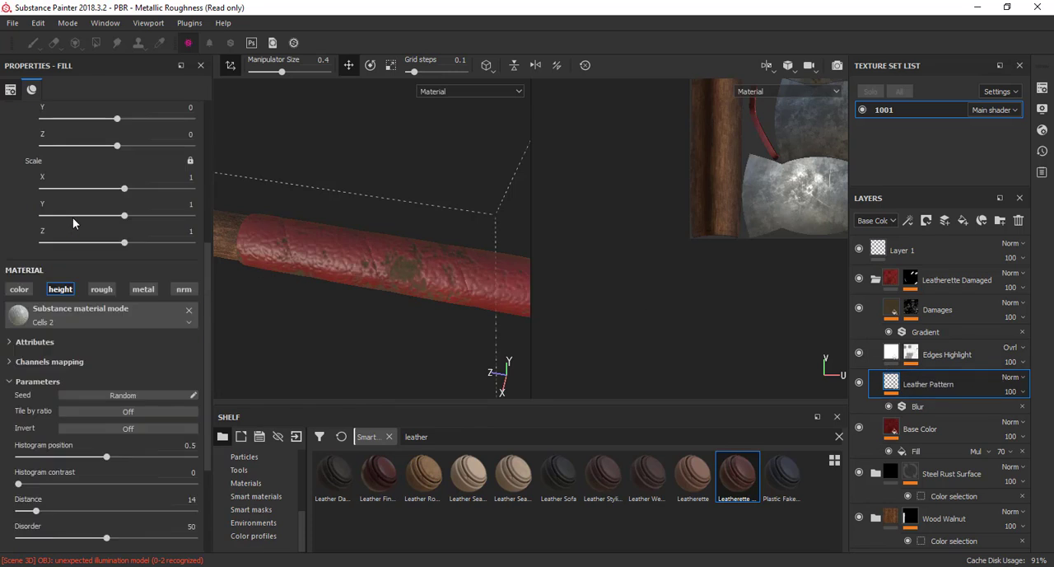
scroll(73, 218, "up", 3)
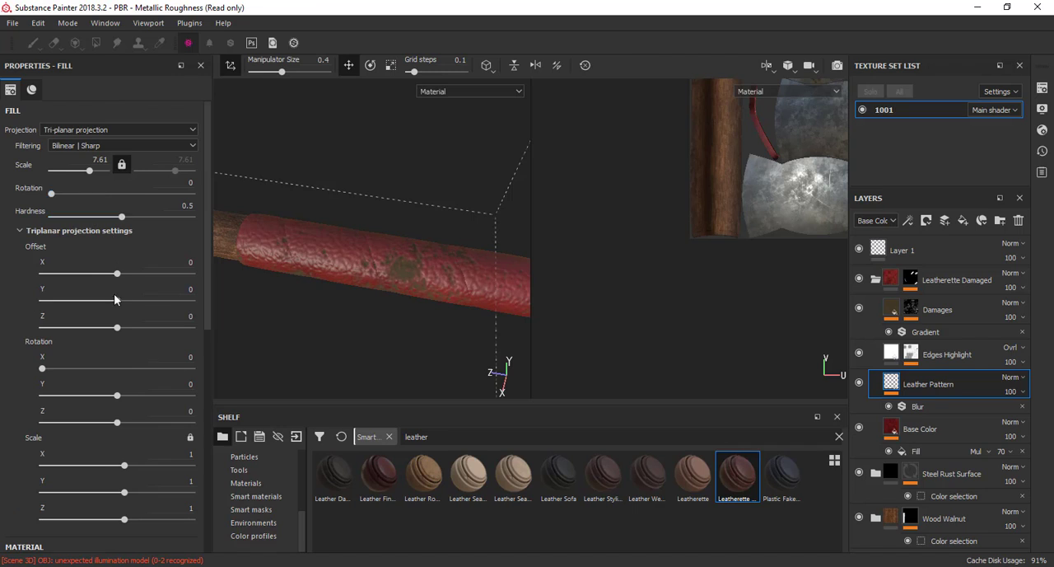
Set the Leather Pattern's Cells 2 Histogram position to 0.81 and Distance to 33
scroll(116, 297, "down", 9)
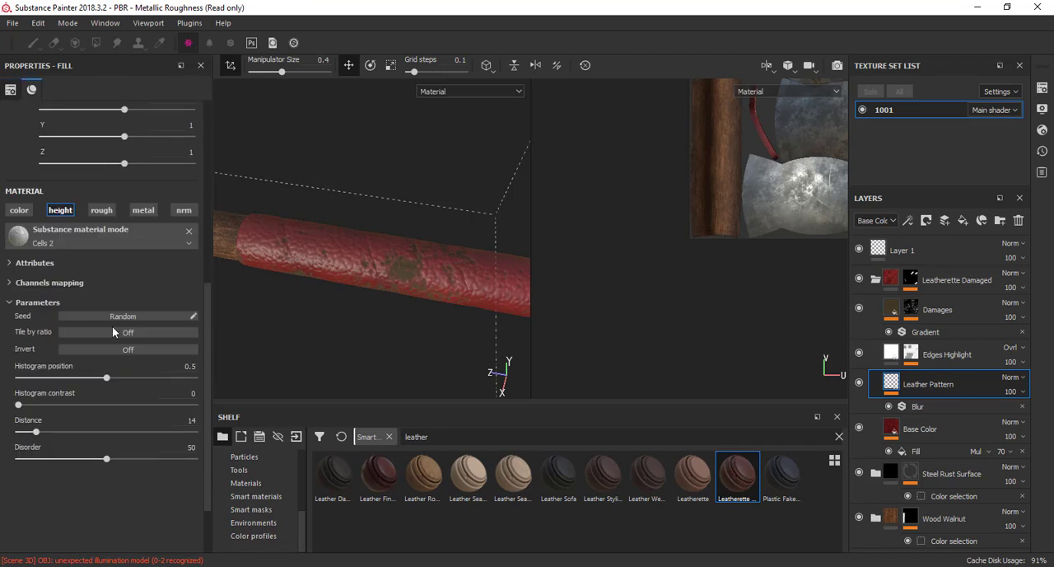
left_click_drag(109, 382, 161, 379)
left_click_drag(36, 432, 121, 437)
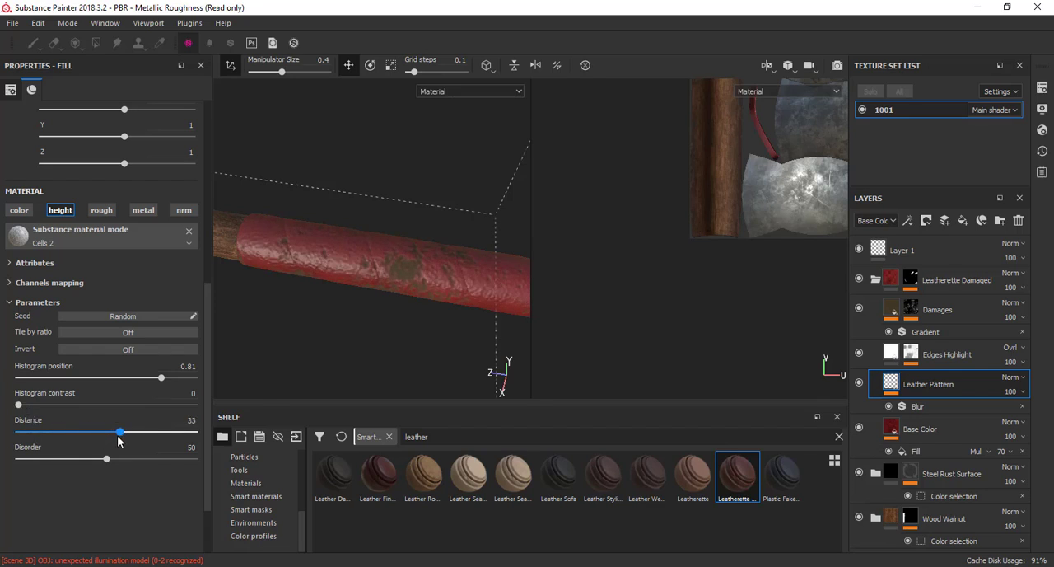
Compare the leather grip with and without the Damages layer, and leave that layer hidden
left_click(859, 309)
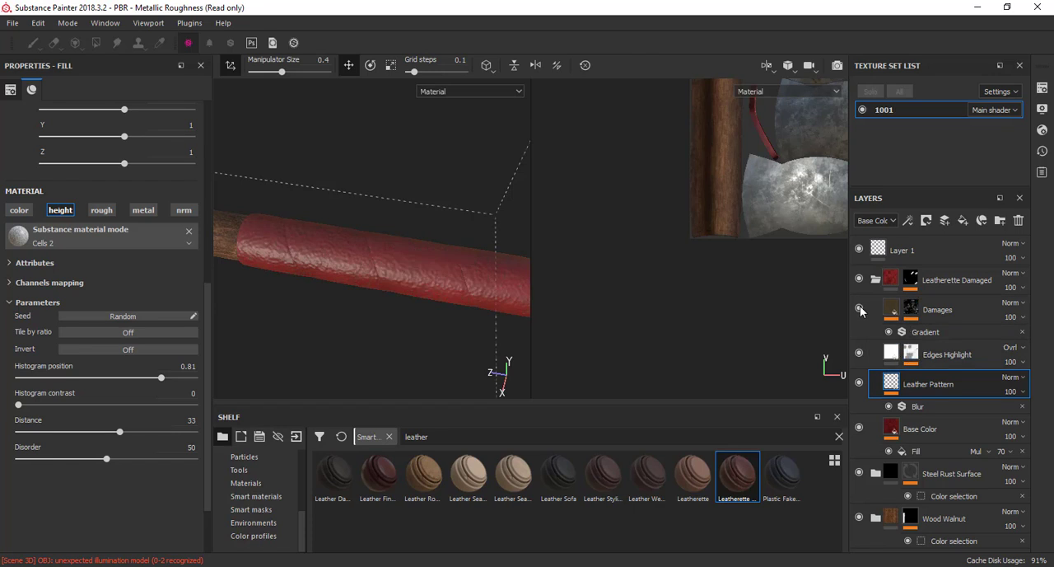
left_click(858, 309)
left_click(859, 309)
Examine the steel surface, spikes and red grip of the mace from several sides in the 3D view
right_click_drag(404, 229, 362, 272, "alt")
middle_click_drag(363, 272, 618, 282, "alt")
right_click_drag(367, 265, 321, 271, "alt")
middle_click_drag(321, 271, 558, 276, "alt")
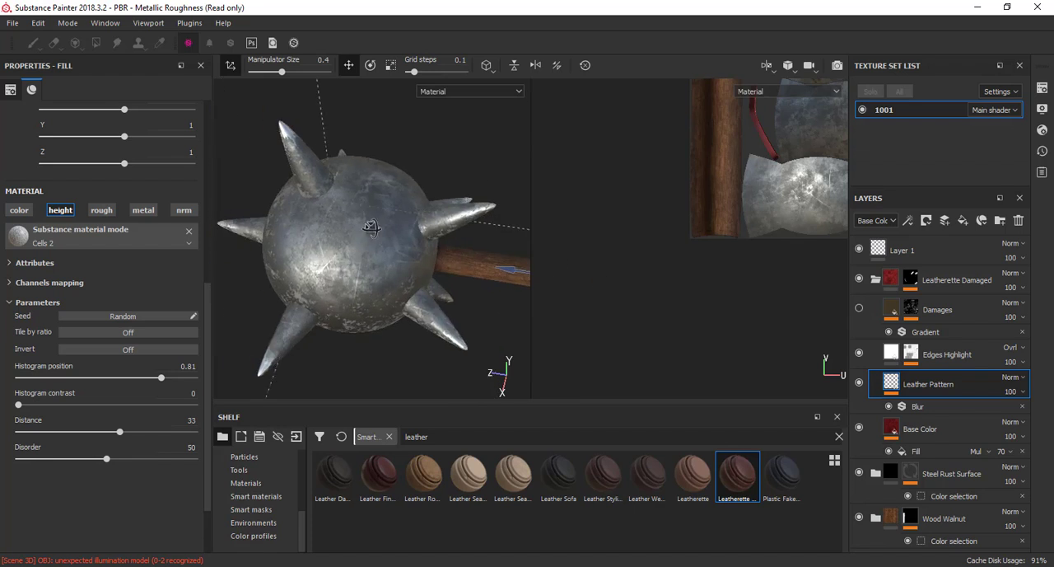
left_click_drag(371, 228, 330, 255, "alt")
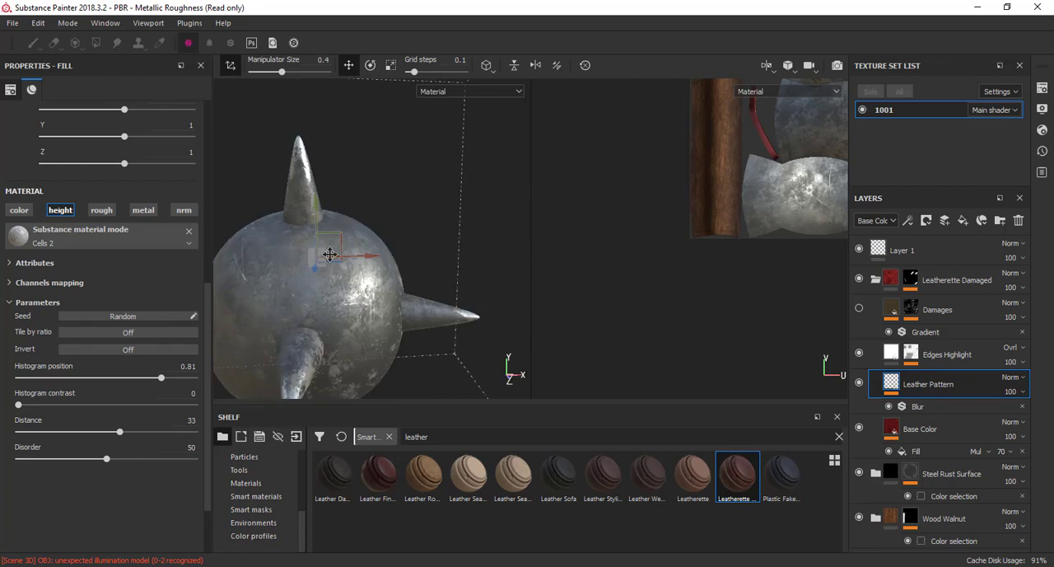
middle_click_drag(329, 255, 316, 196, "alt")
left_click_drag(316, 195, 324, 177, "alt")
middle_click_drag(324, 176, 329, 218, "alt")
right_click_drag(329, 218, 416, 261, "alt")
left_click_drag(415, 262, 286, 276, "alt")
middle_click_drag(286, 277, 222, 283, "alt")
left_click_drag(306, 280, 372, 273, "alt")
Frame the mace's complete UV texture layout in the 2D view and the whole mace in the 3D view
middle_click_drag(746, 157, 602, 284, "alt")
right_click_drag(715, 254, 687, 234, "alt")
middle_click_drag(689, 239, 618, 280, "alt")
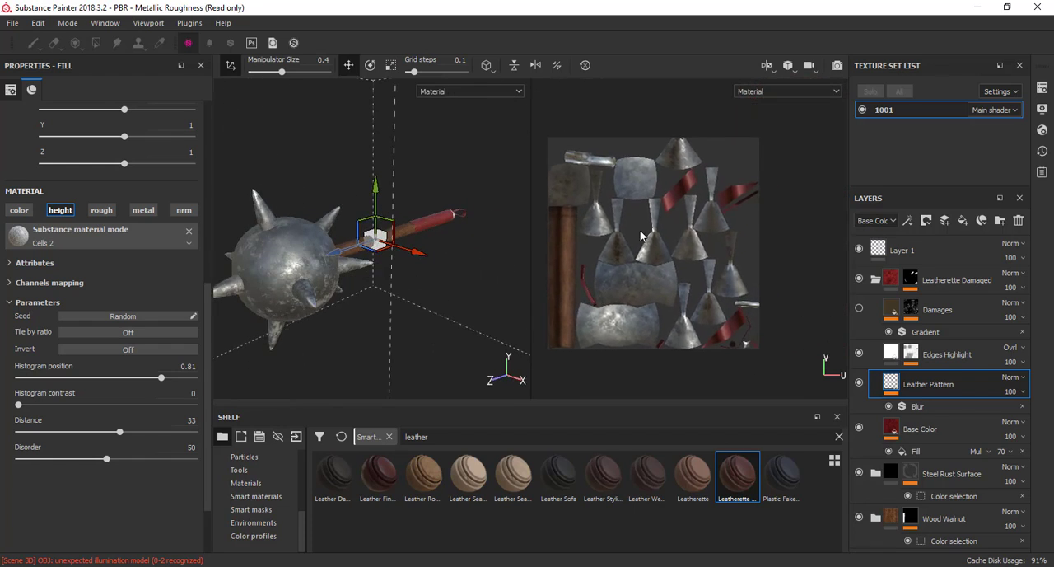
middle_click_drag(424, 243, 454, 243, "alt")
right_click_drag(453, 244, 438, 249, "alt")
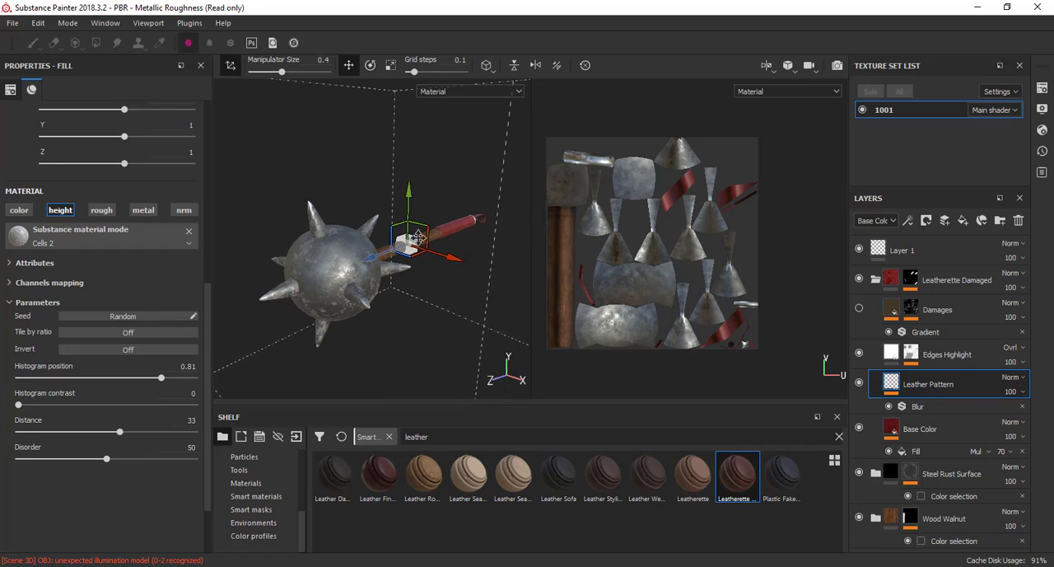
left_click_drag(440, 252, 425, 248, "alt")
middle_click_drag(406, 244, 428, 232, "alt")
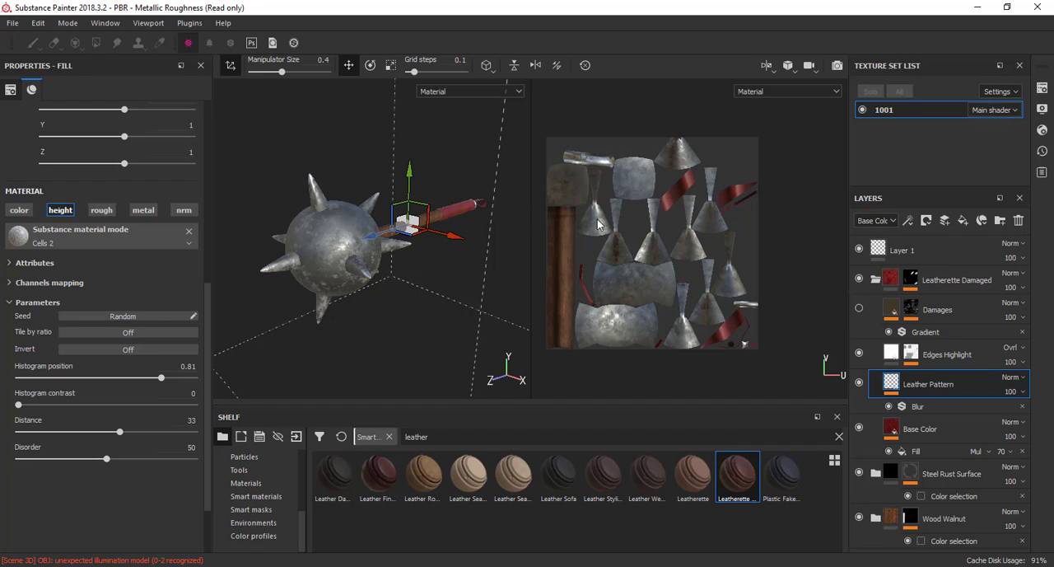
Examine the mace's Base Color and Height channels in isolation, inspecting the UV layout overall and up close
key("c")
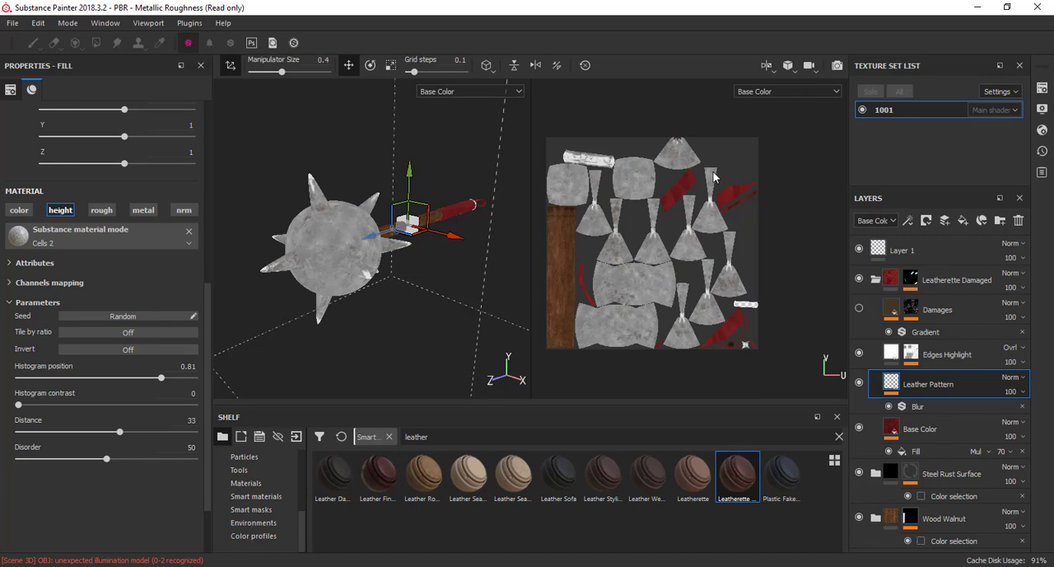
scroll(647, 221, "up", 3)
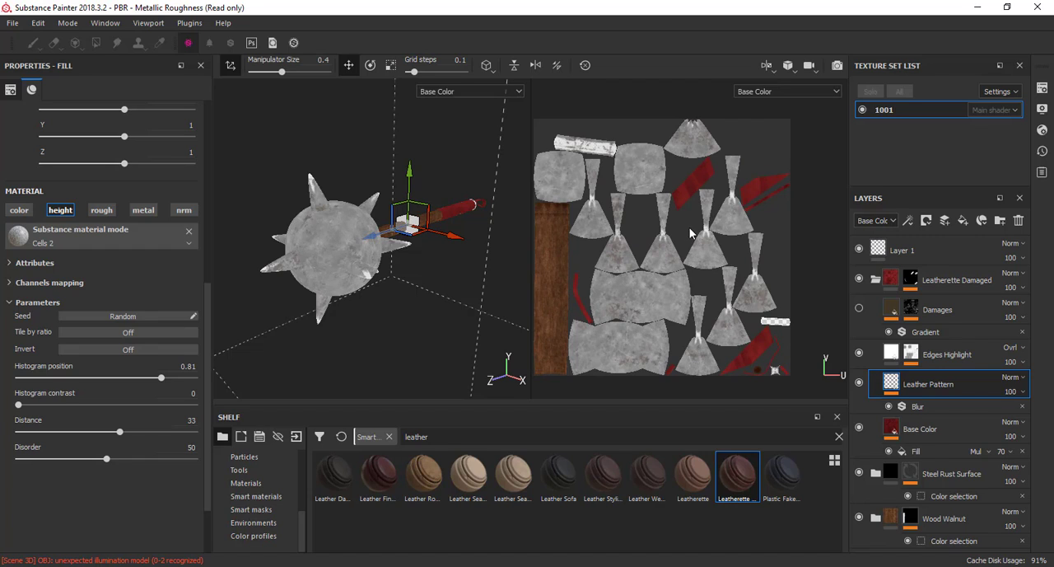
key("m")
key("c")
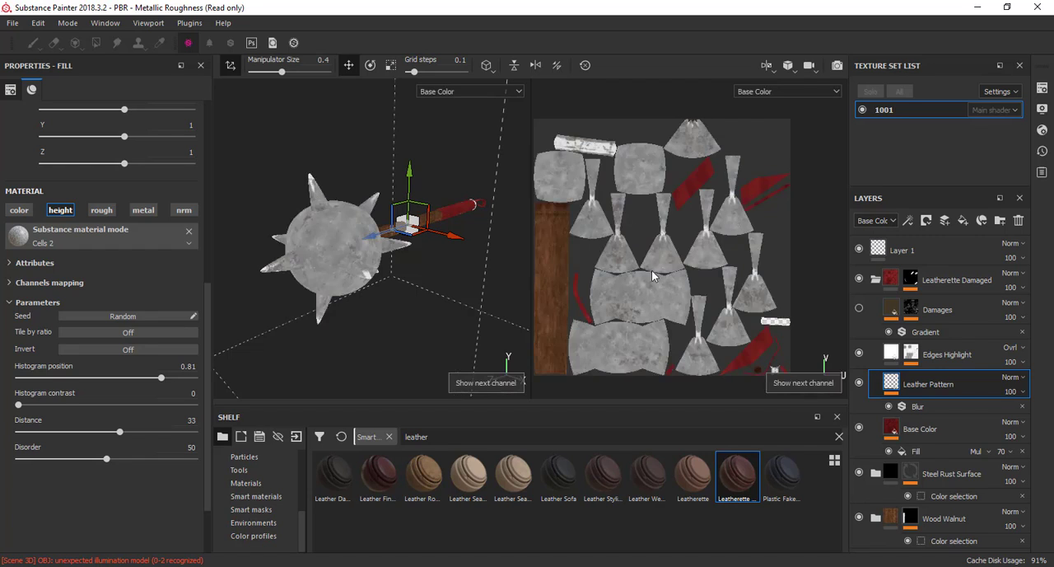
key("c")
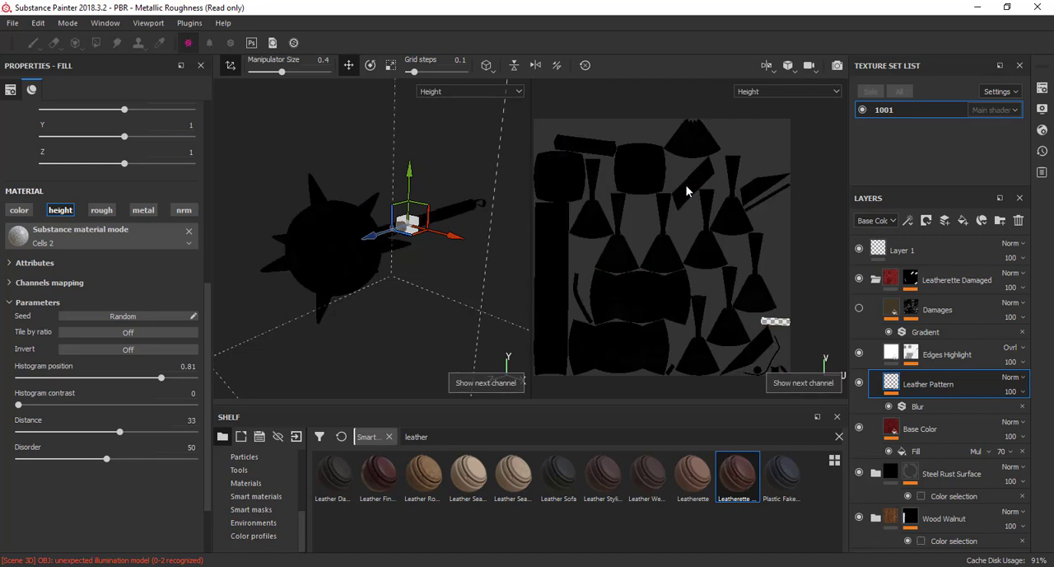
scroll(650, 238, "down", 5)
scroll(648, 237, "up", 10)
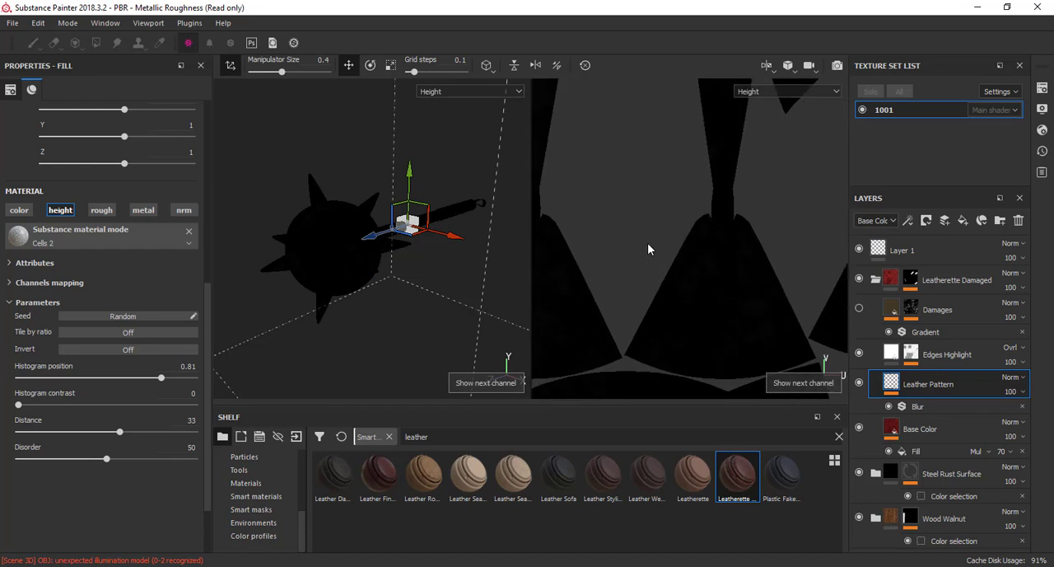
scroll(689, 261, "down", 6)
Cycle through the mace's Roughness, Metallic and Normal channels and compare them across the UV layout
key("c")
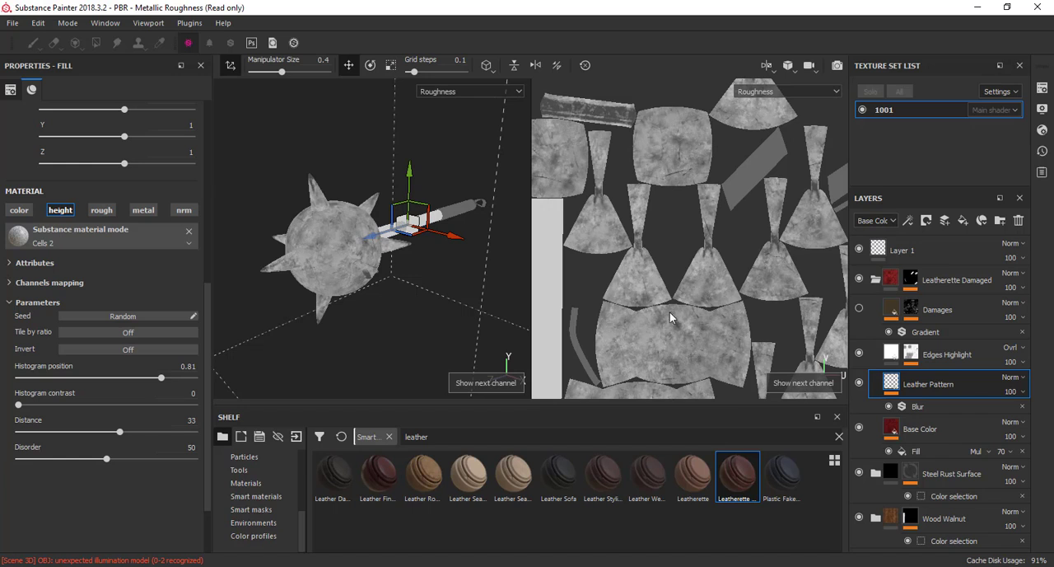
middle_click_drag(670, 318, 659, 265)
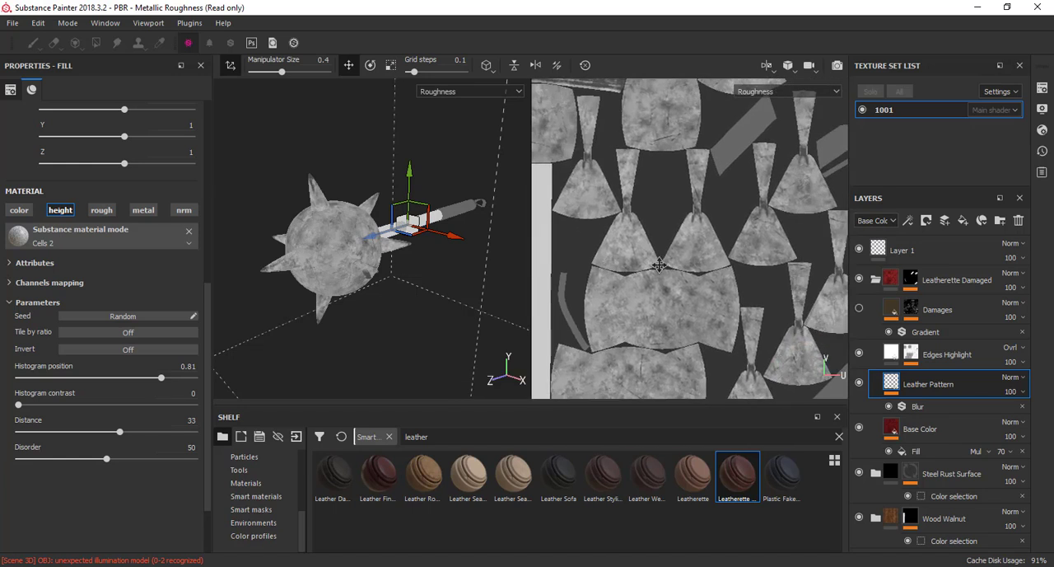
key("c")
scroll(708, 279, "down", 2)
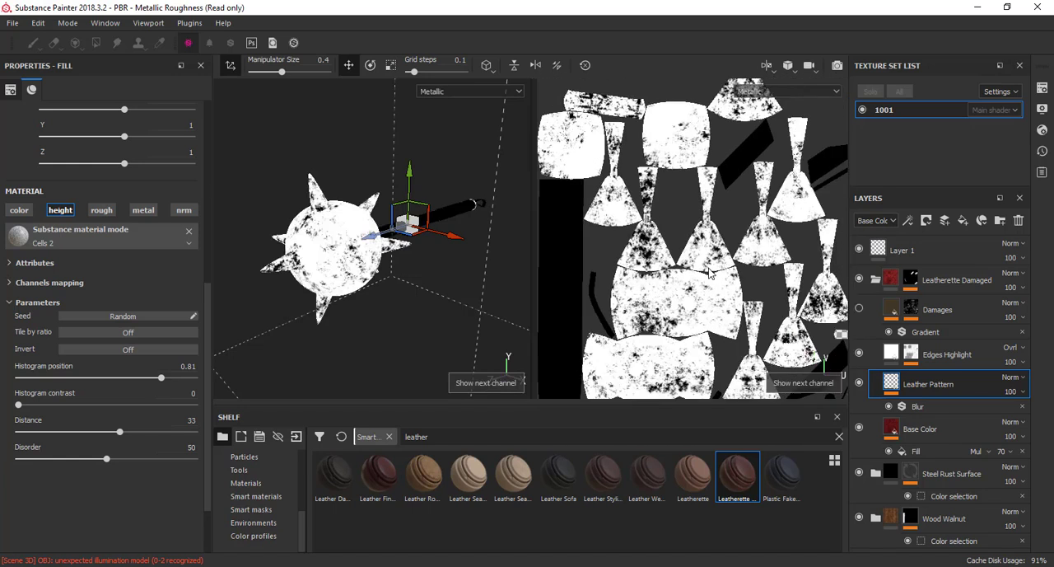
scroll(710, 273, "down", 2)
key("c")
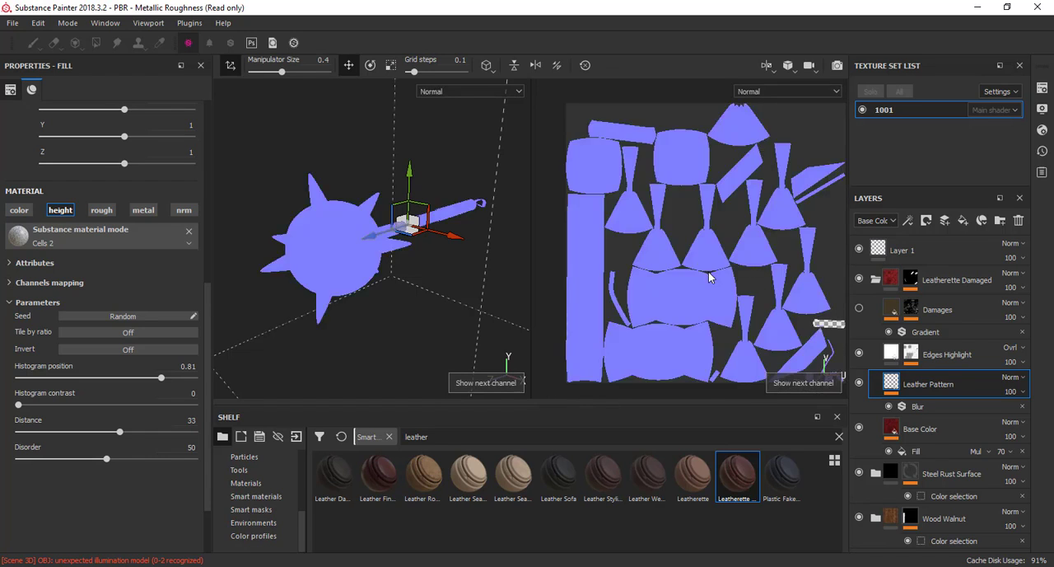
scroll(708, 274, "up", 2)
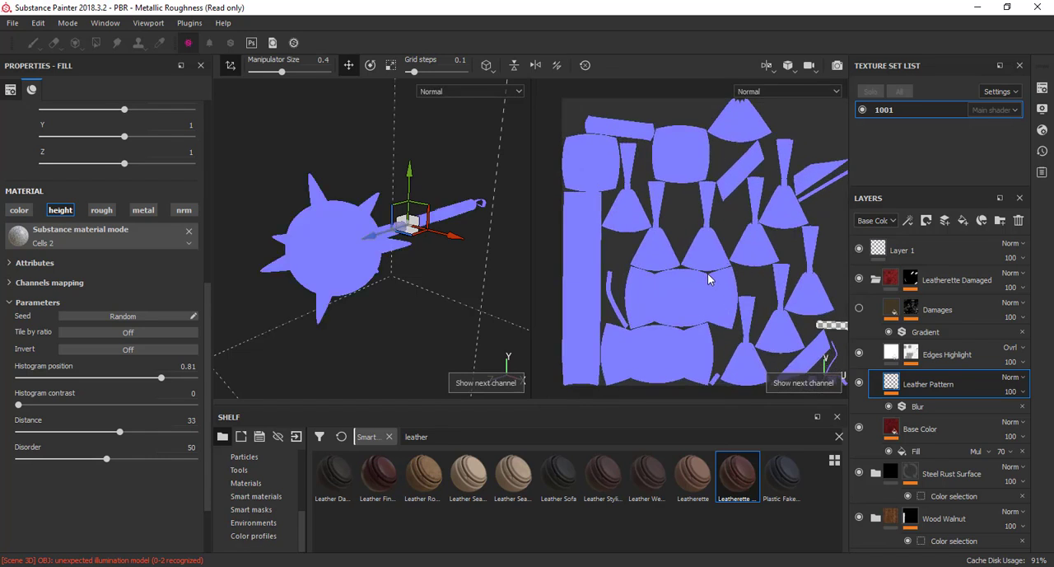
Inspect the Normal+Height+Mesh channel's fine surface detail on the UV islands, cycle on to Base Color, and restore the full Material view
key("c")
scroll(708, 273, "up", 3)
scroll(708, 274, "up", 6)
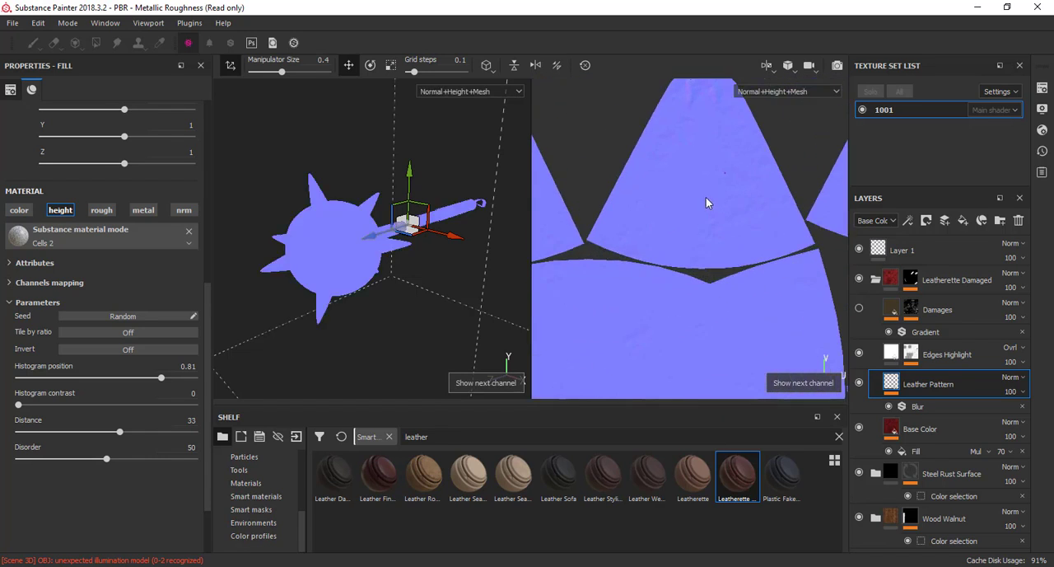
scroll(740, 201, "up", 2)
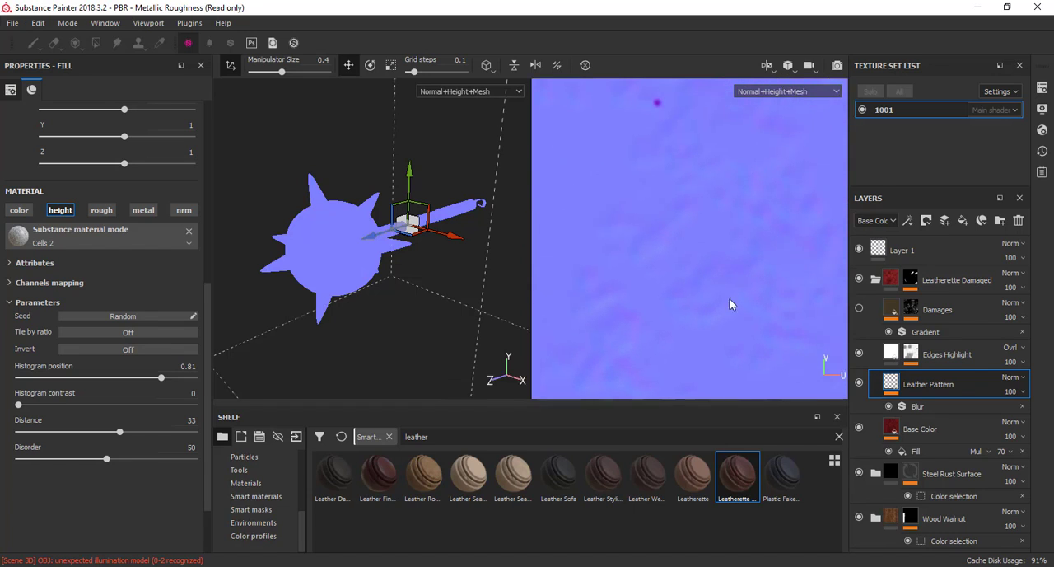
scroll(638, 260, "down", 4)
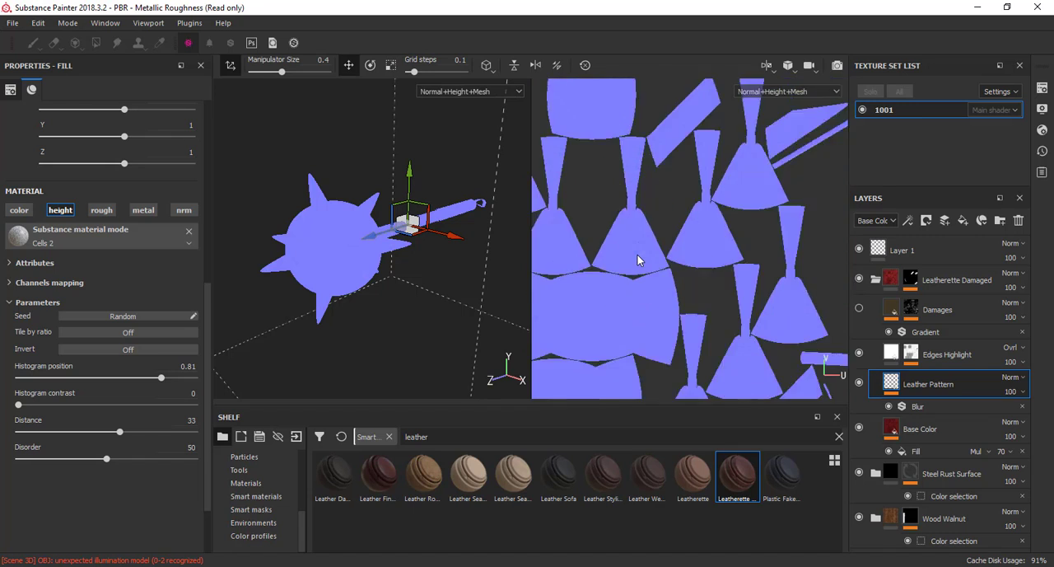
scroll(637, 260, "down", 4)
key("c")
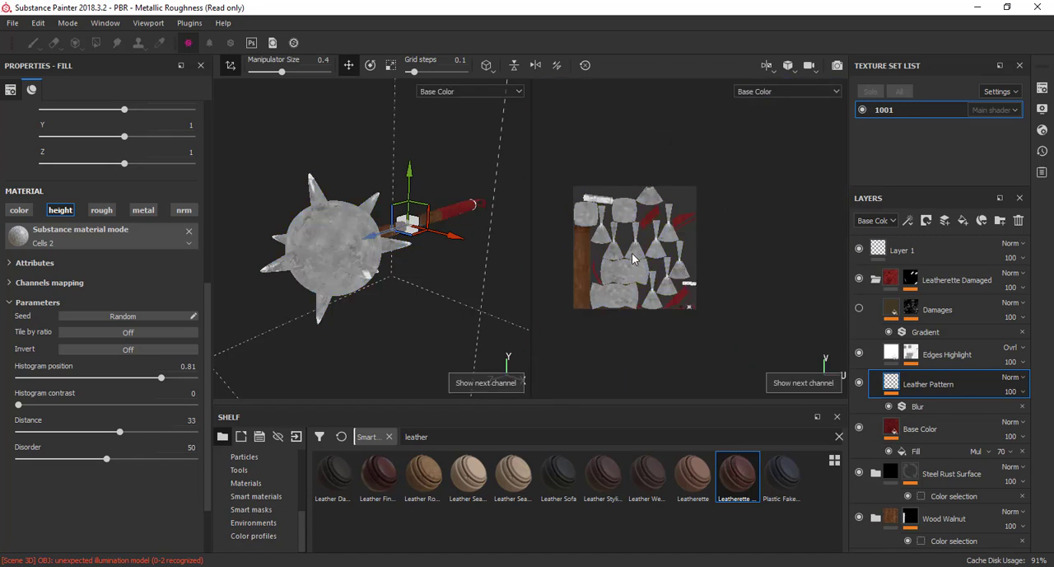
key("m")
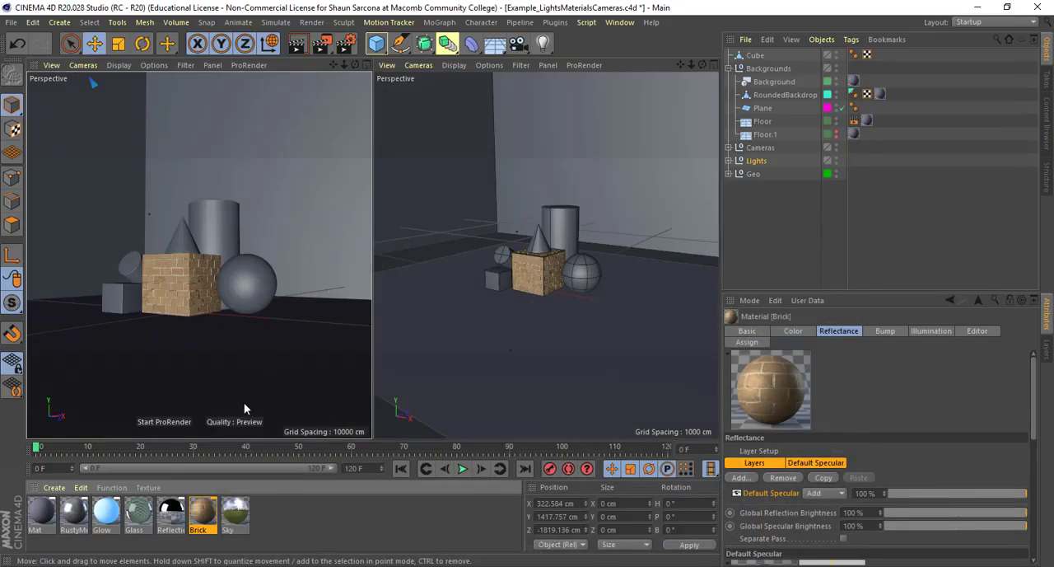
In Cinema 4D, review the Brick material's Color, Reflectance and Bump channels, and close the Material Editor
double_click(212, 522)
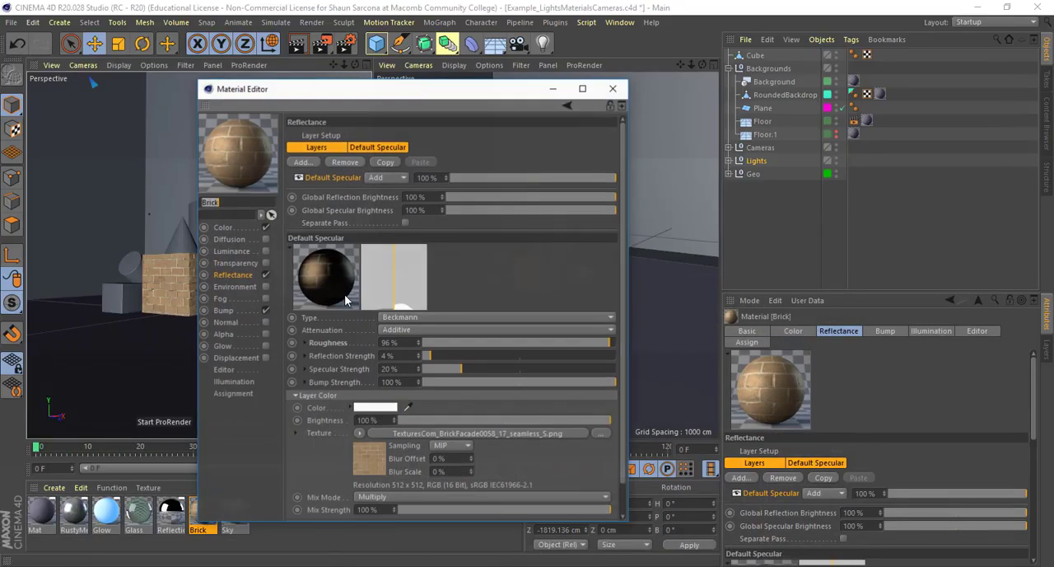
left_click(233, 229)
left_click(237, 275)
left_click(243, 311)
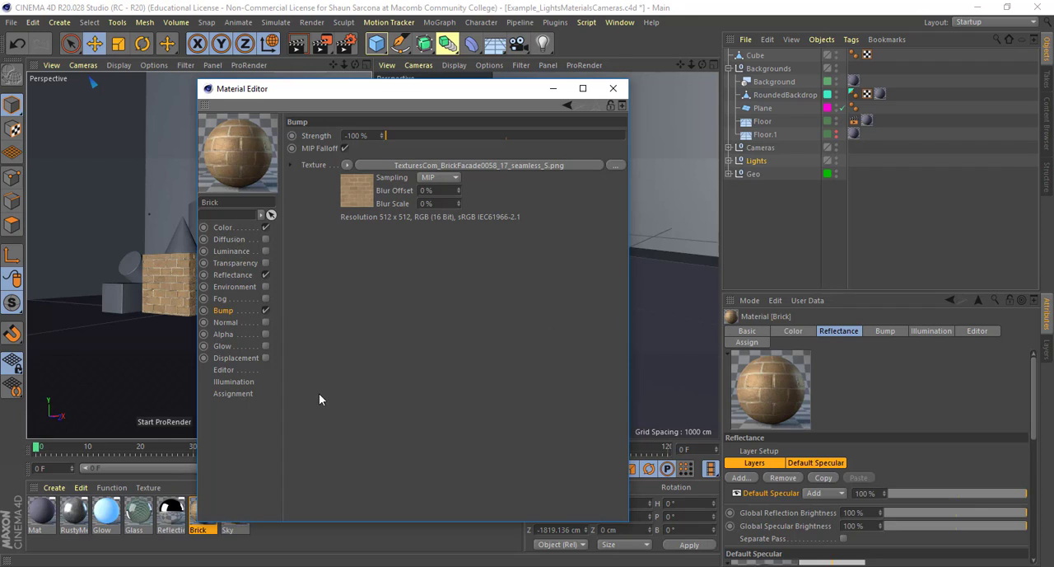
left_click(612, 89)
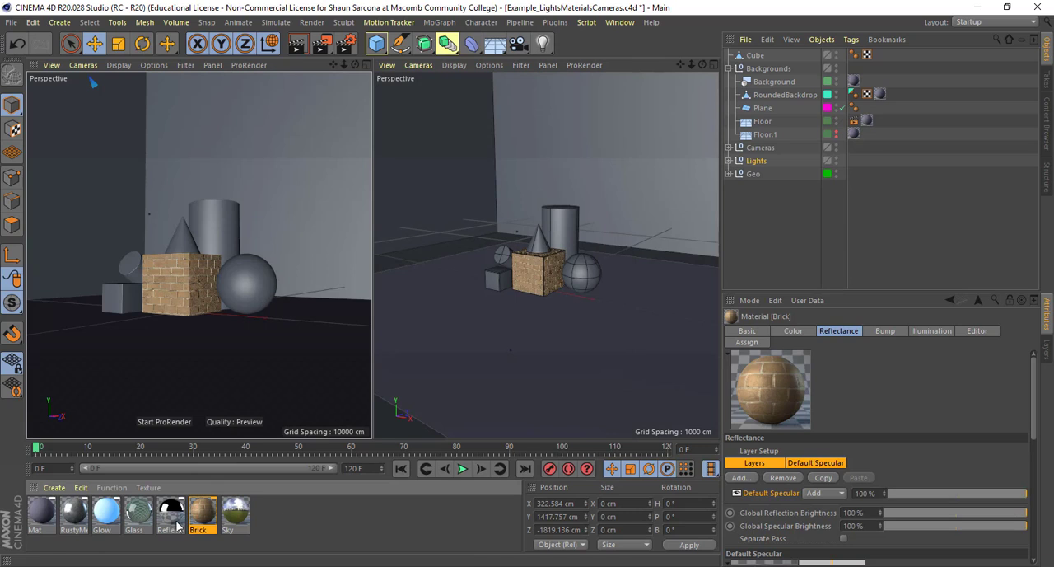
Apply the Reflection material to the sphere beside the brick cube and render the scene in the Picture Viewer
left_click_drag(172, 516, 260, 296)
key("shift+r")
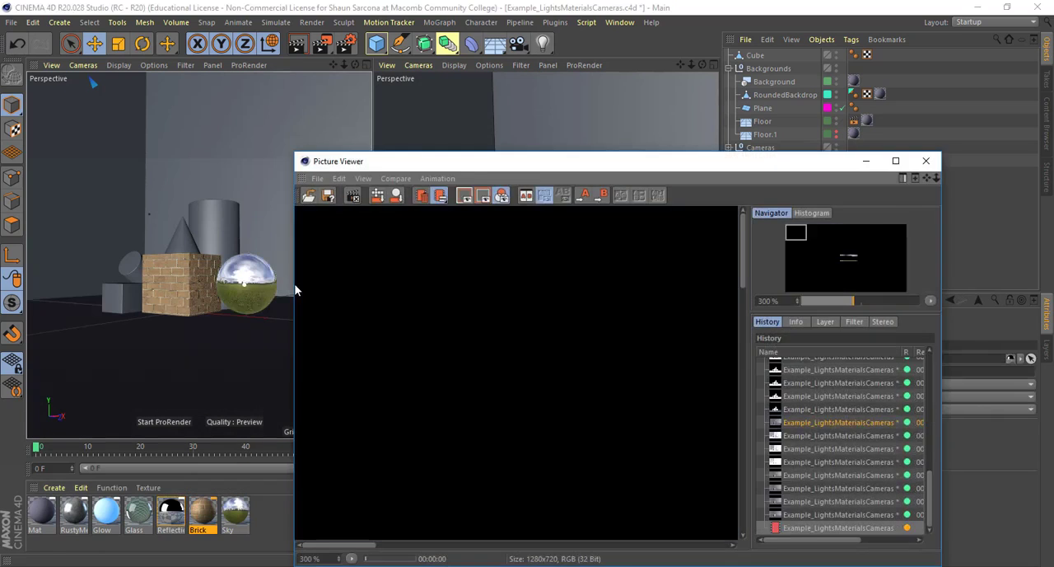
scroll(588, 310, "down", 4)
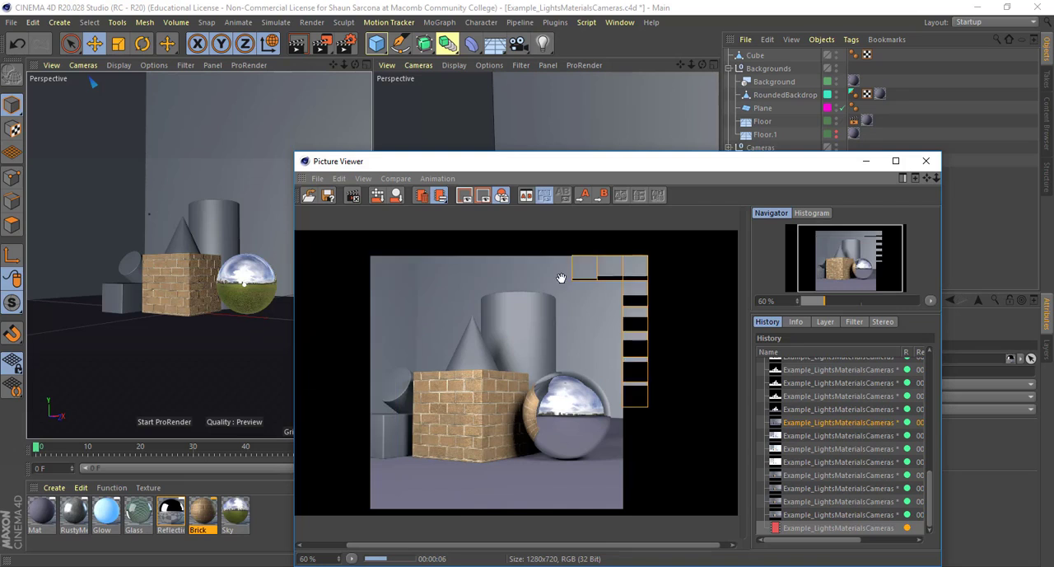
left_click_drag(557, 163, 434, 87)
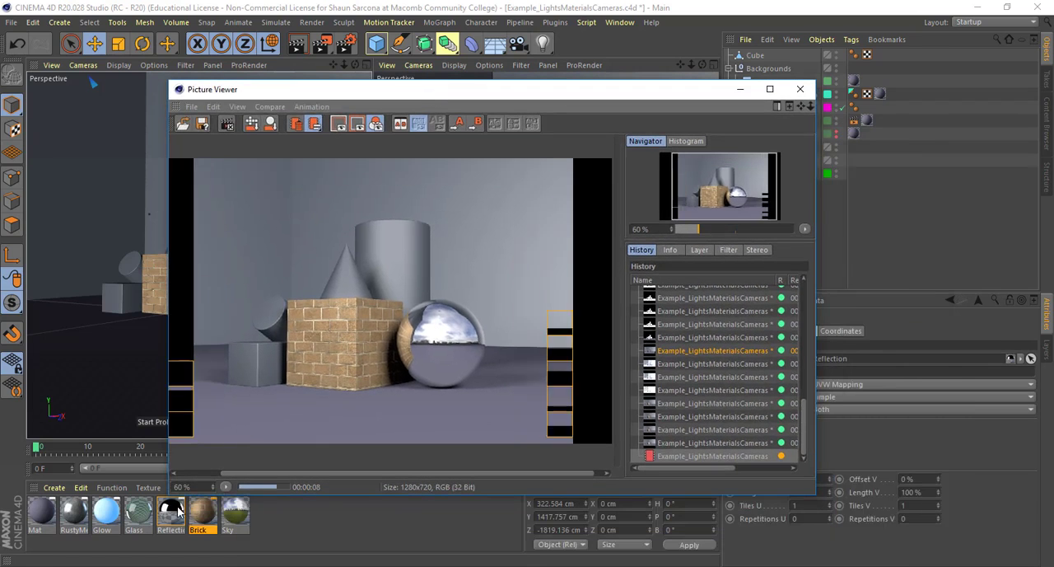
Open the Reflection material in the Material Editor beside the render and review its Color and Reflectance settings
double_click(172, 513)
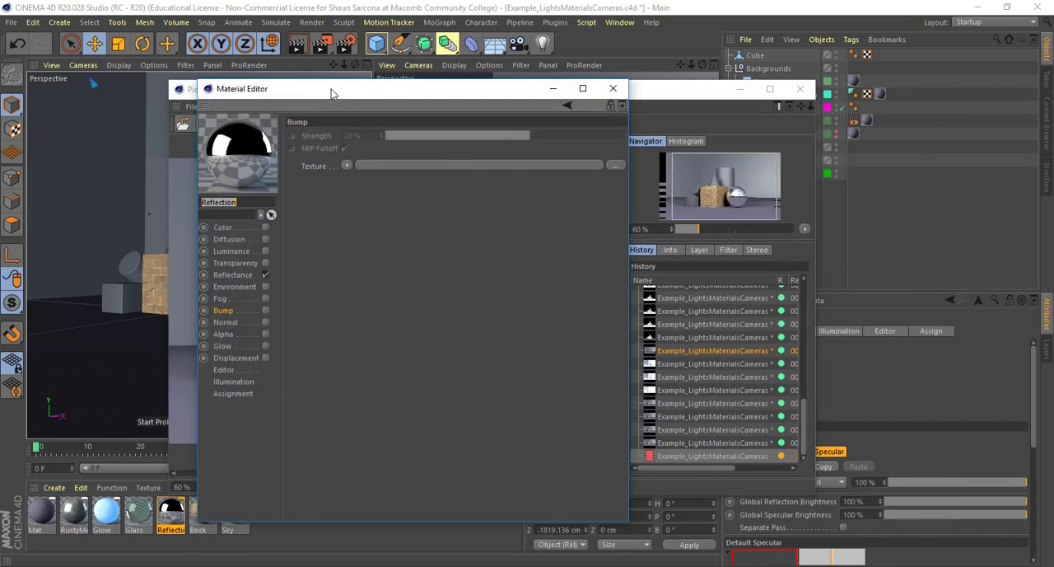
left_click_drag(329, 93, 690, 97)
left_click(594, 221)
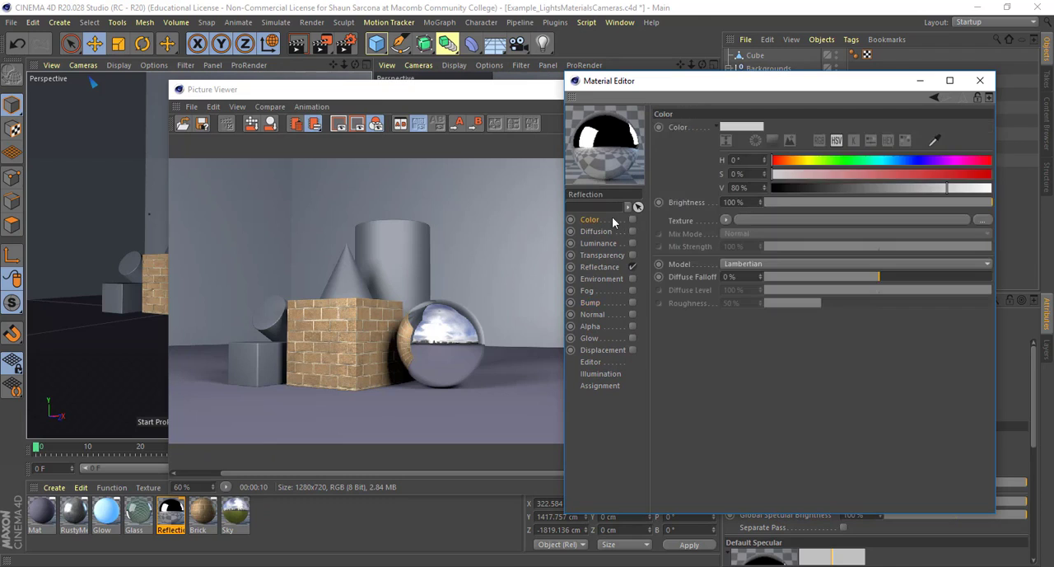
left_click(610, 268)
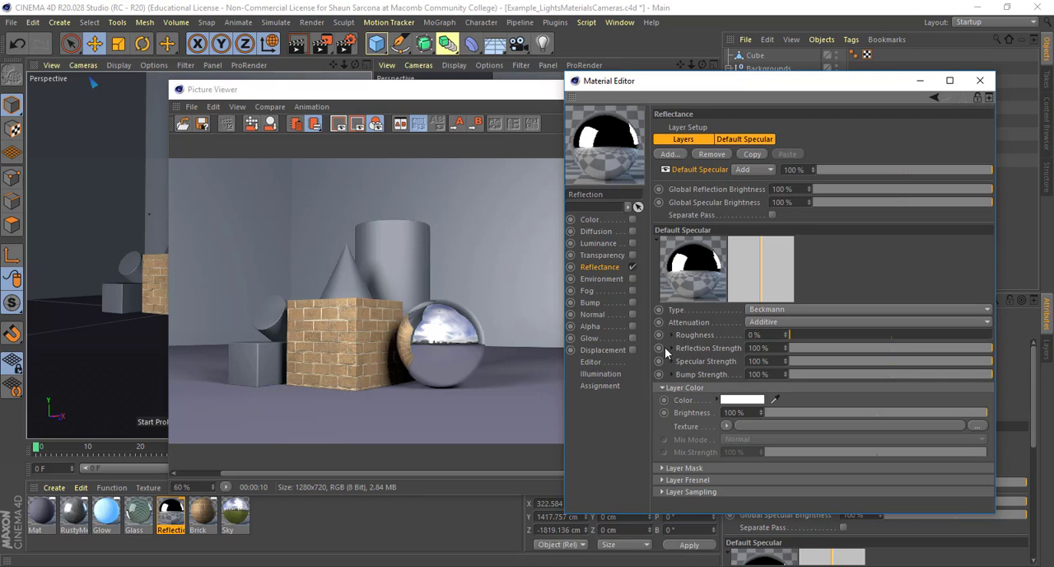
Enable the Reflection material's Color channel, load a Noise shader as its texture, and open the shader's properties
left_click(632, 219)
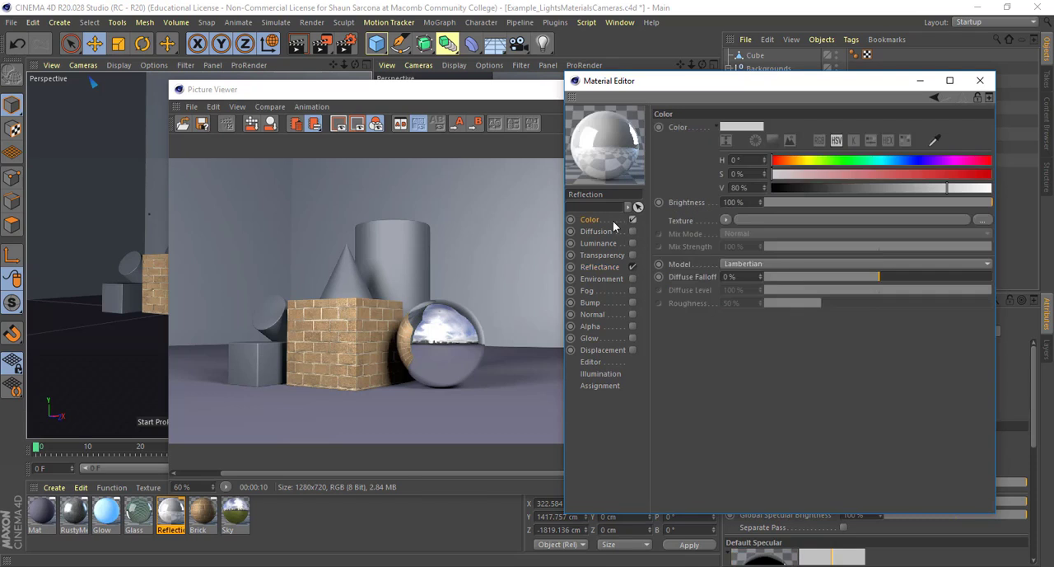
left_click(727, 220)
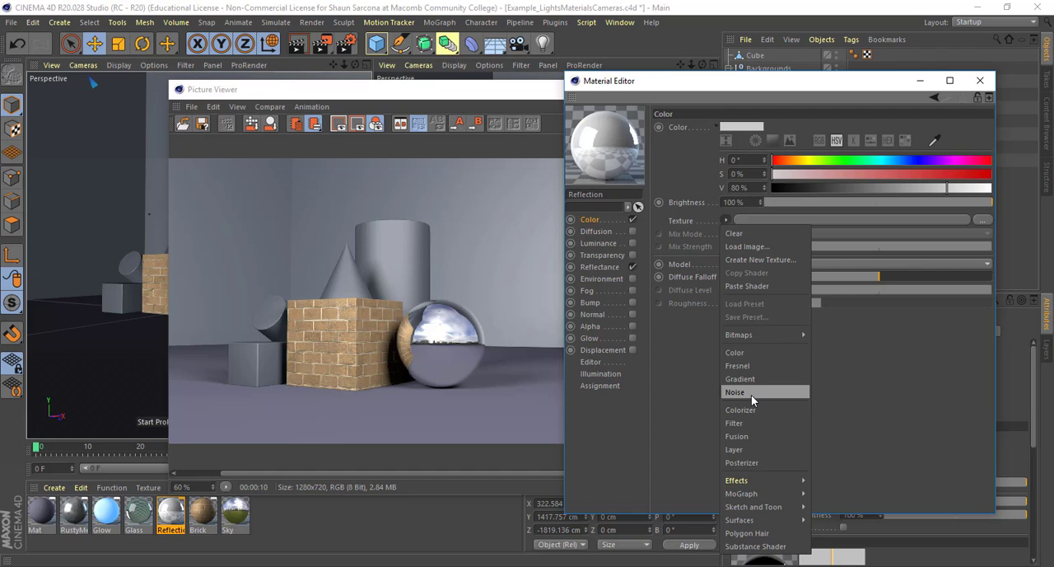
left_click(751, 393)
left_click(749, 241)
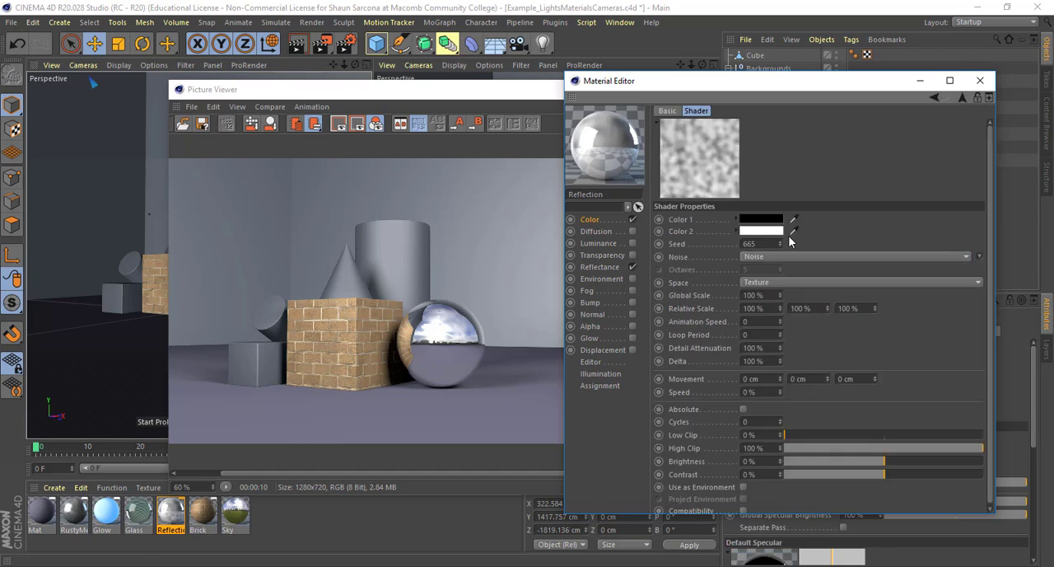
Change the Color channel's noise type to Pezo and set its Contrast to 100%
left_click(761, 258)
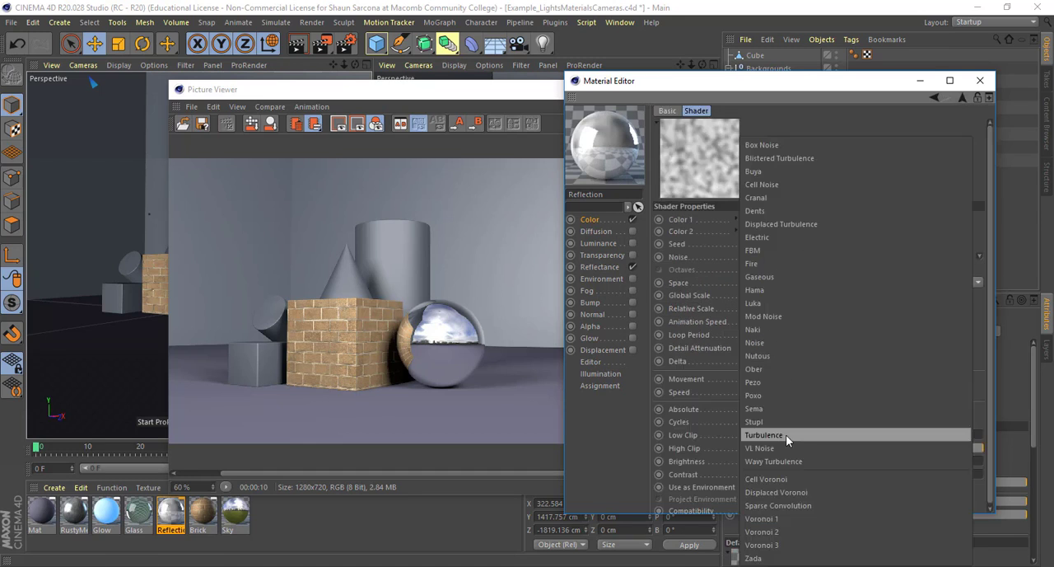
left_click(789, 381)
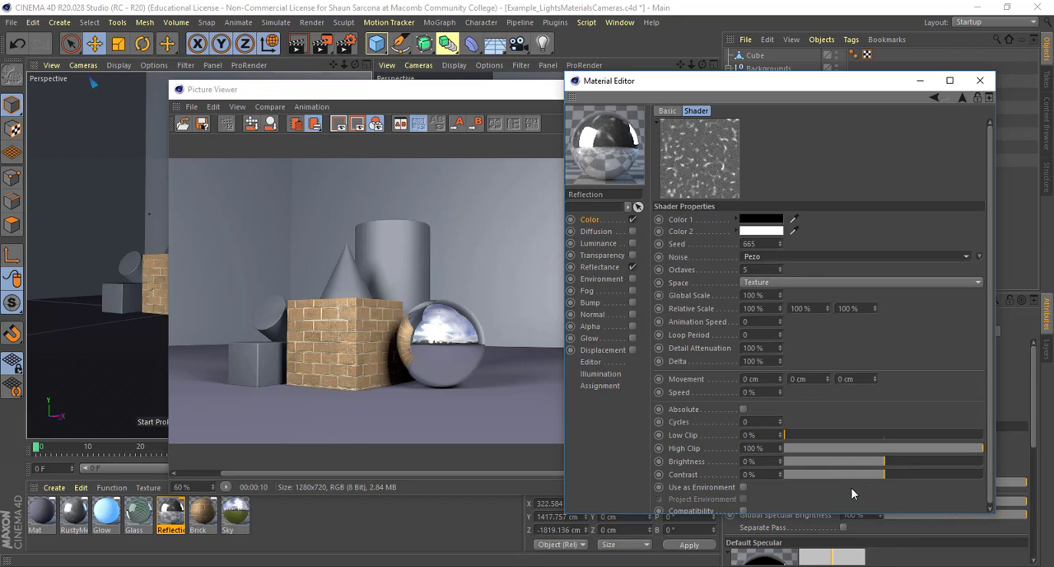
left_click_drag(887, 483, 1007, 483)
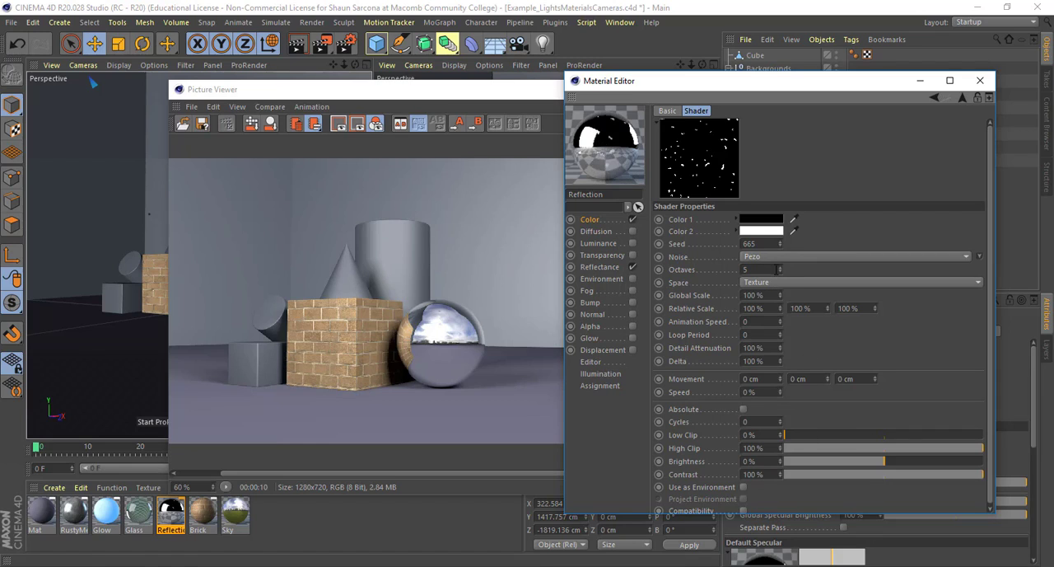
Set the Pezo noise's Octaves to 4.3 and its Global Scale to 120%
left_click_drag(780, 270, 780, 280)
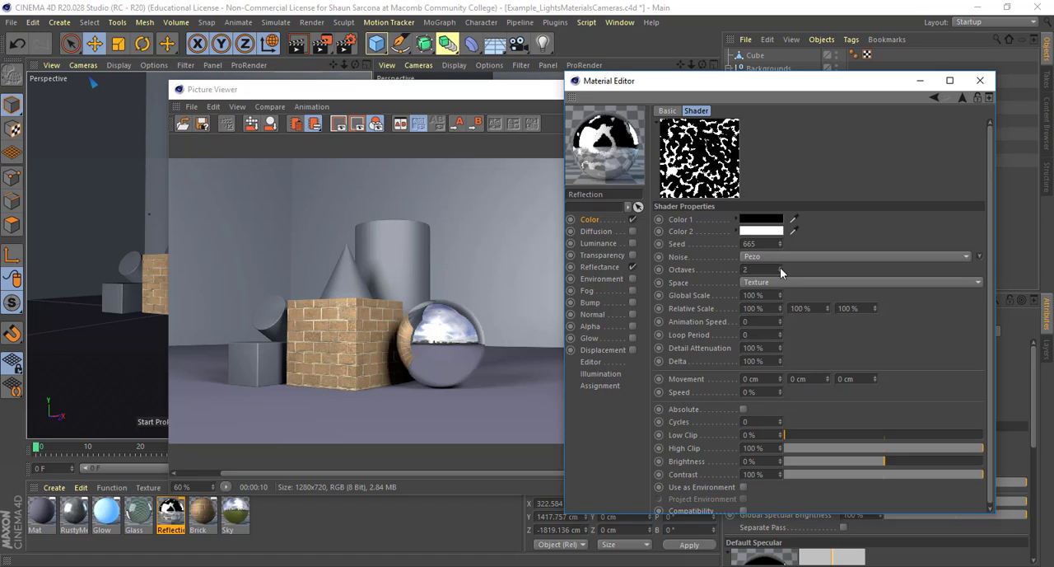
left_click(780, 267)
left_click(780, 267)
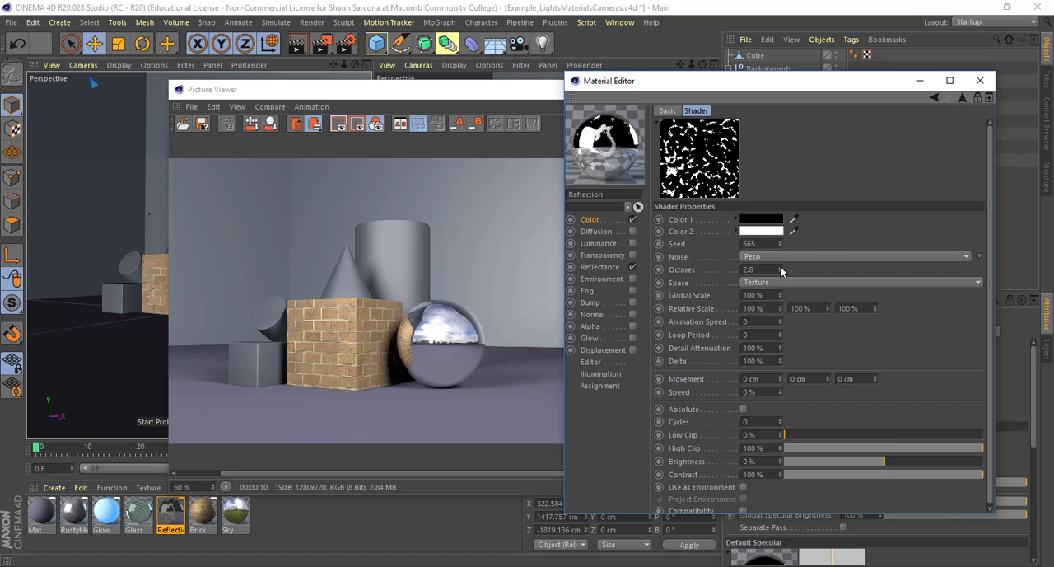
left_click(779, 267)
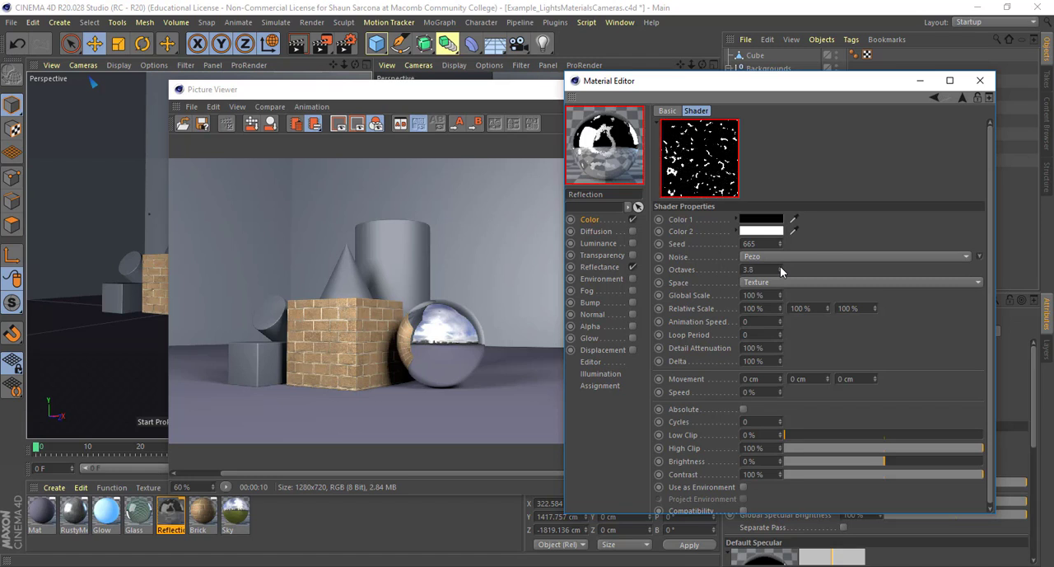
left_click(780, 266)
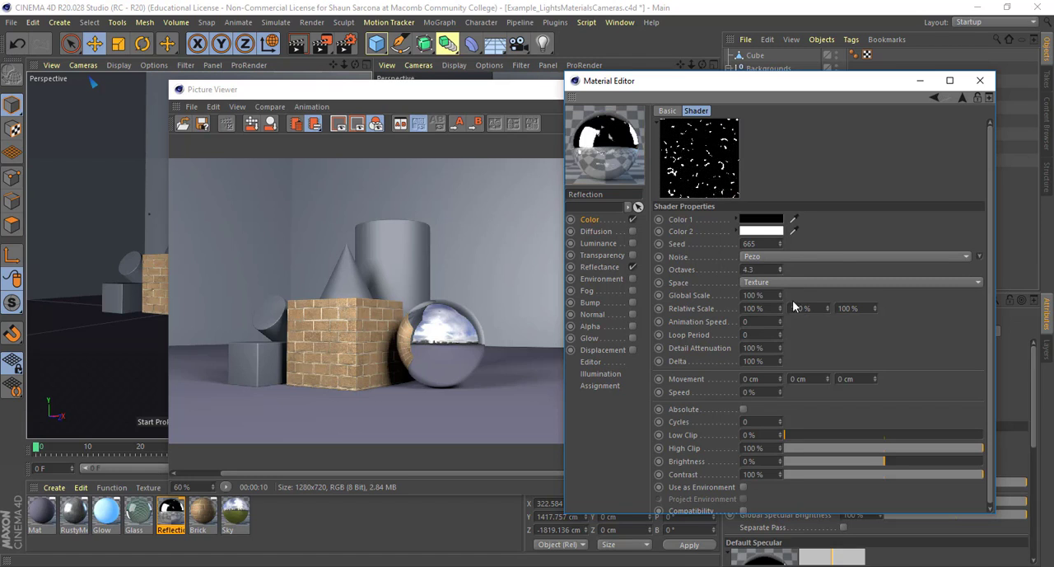
left_click(779, 294)
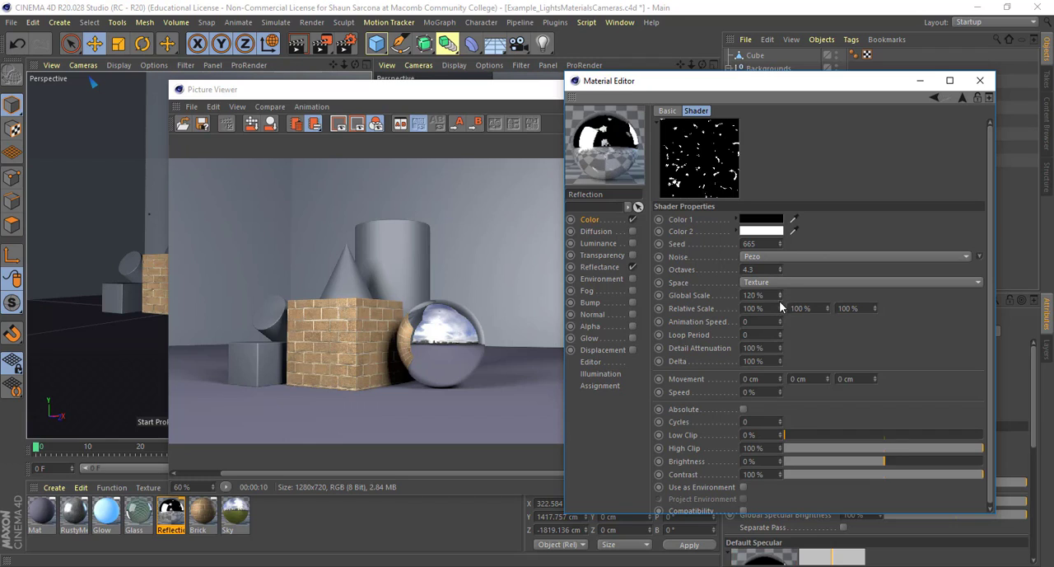
Copy the Color channel's Noise shader and paste it as the Reflection Strength texture in the Reflectance channel
left_click(604, 220)
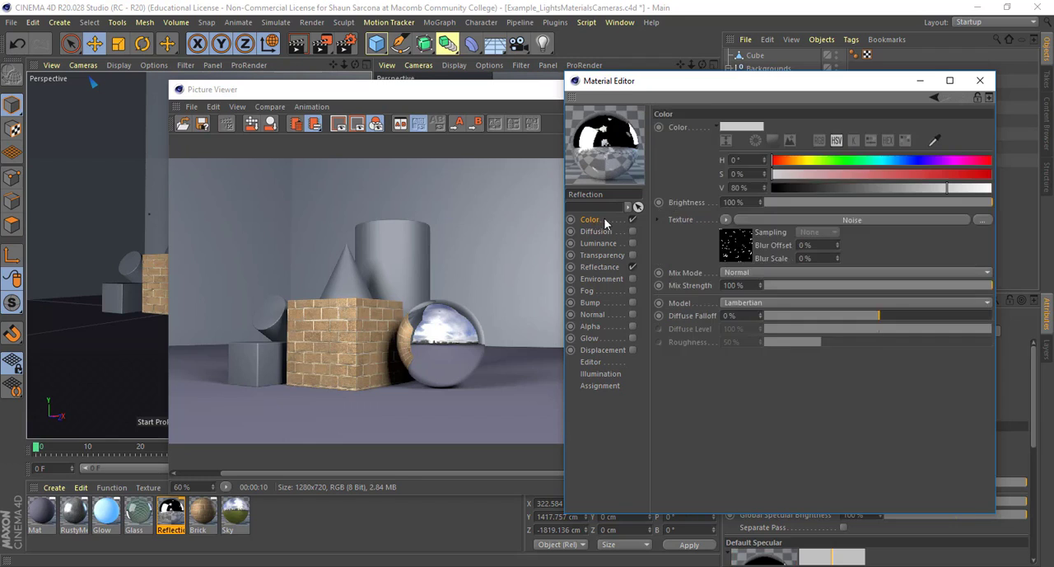
left_click(725, 220)
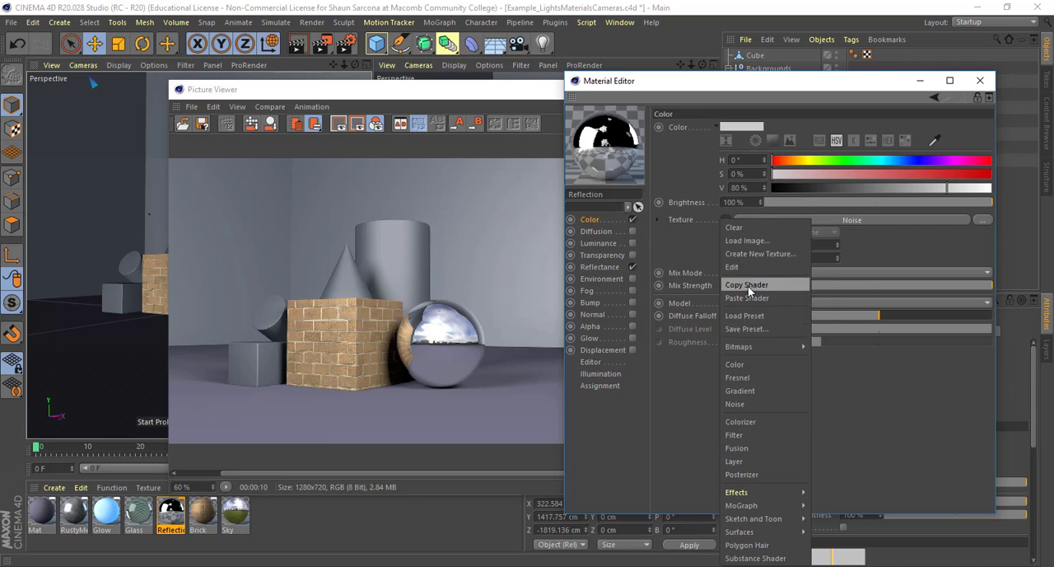
left_click(748, 285)
left_click(600, 267)
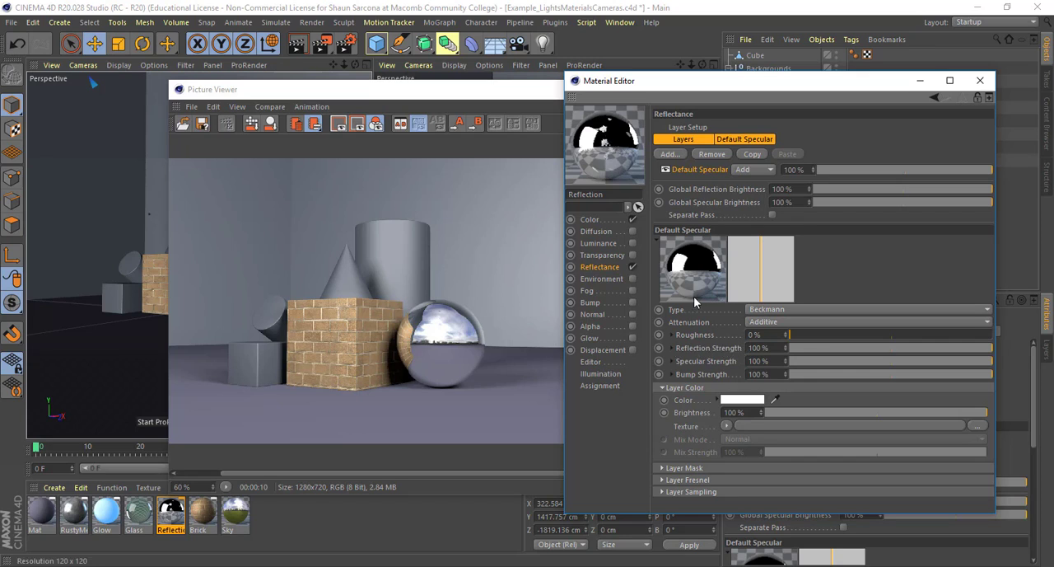
left_click(671, 347)
left_click(750, 363)
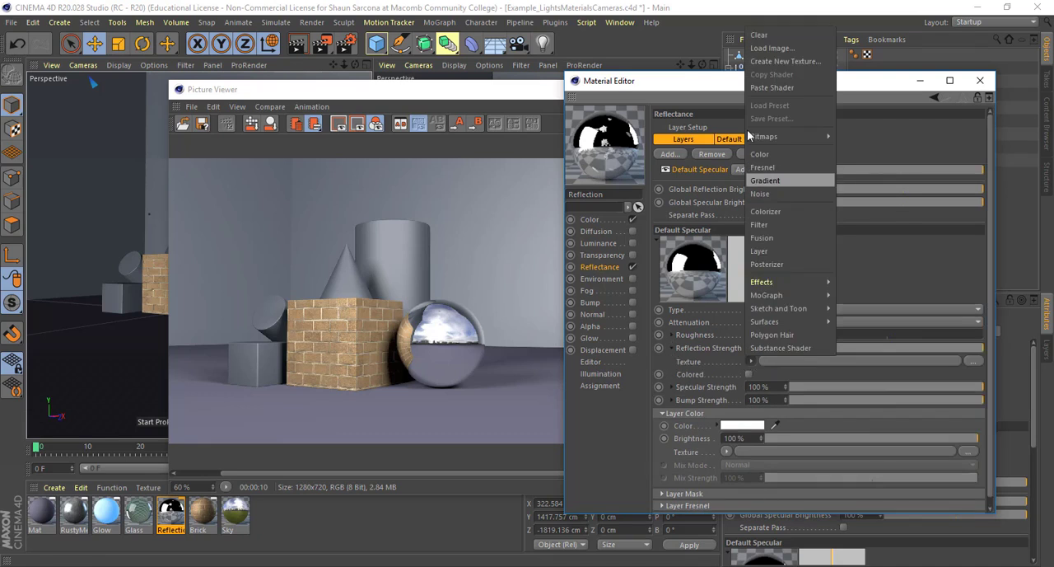
left_click(760, 86)
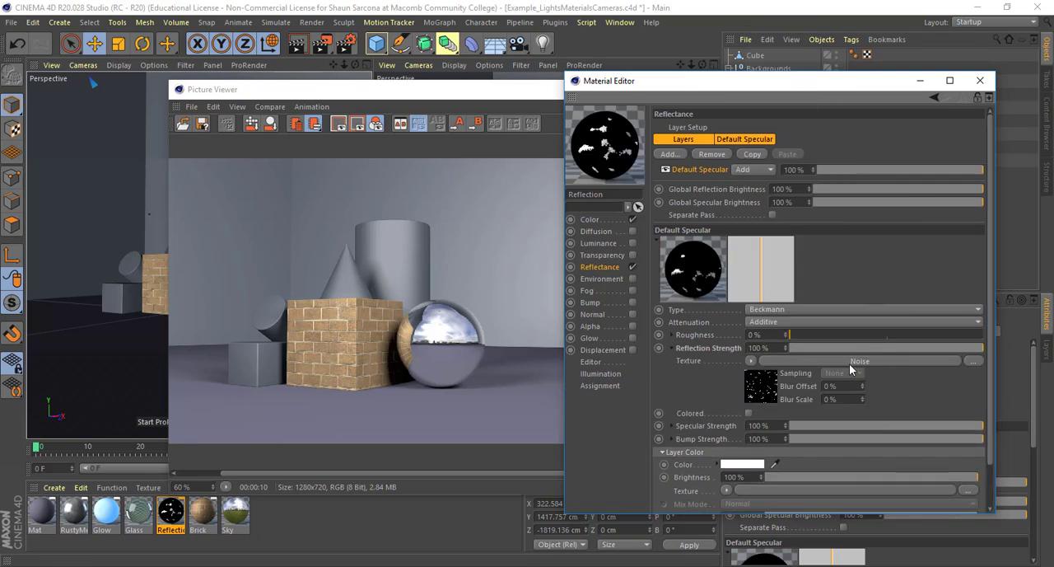
Invert the Reflection Strength noise by setting its Color 1 to white and its Color 2 to black
left_click(796, 360)
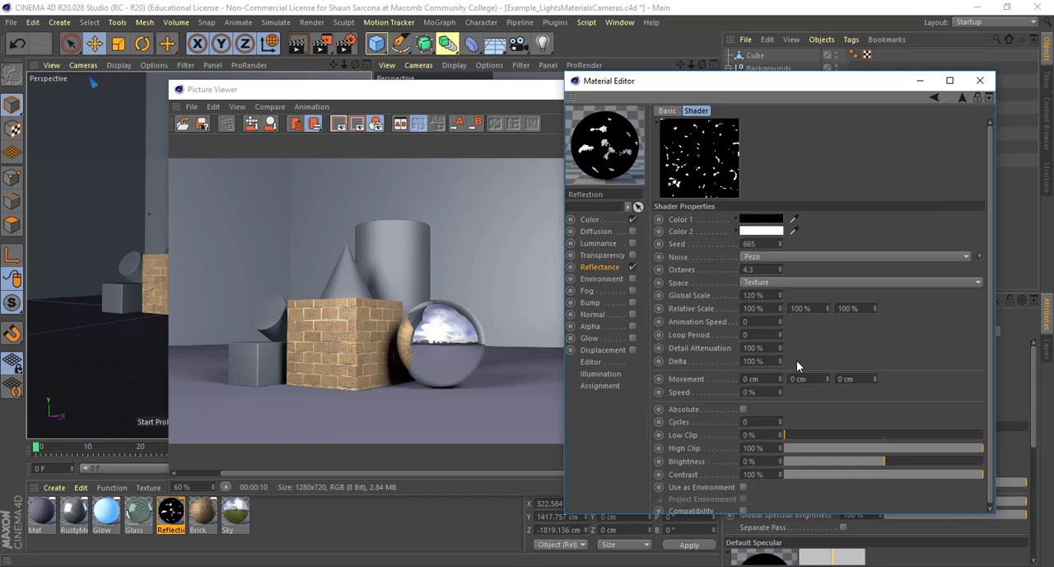
scroll(712, 343, "down", 1)
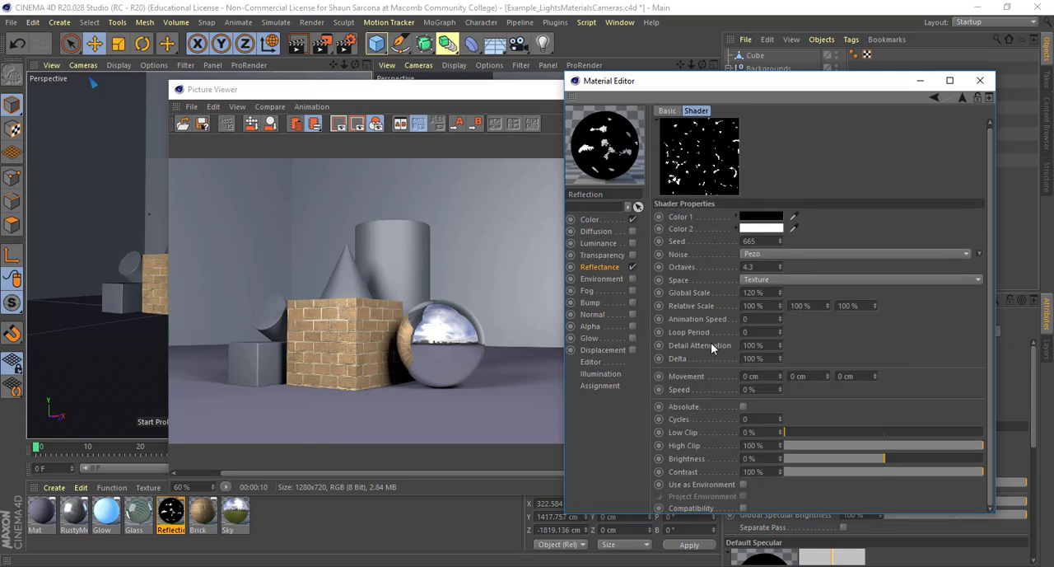
scroll(708, 399, "up", 1)
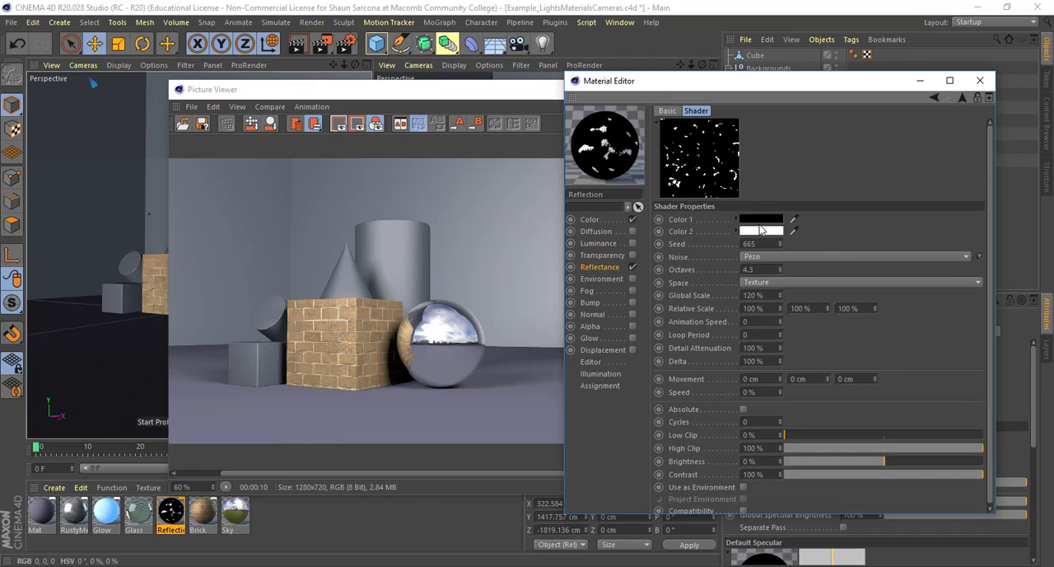
left_click(598, 267)
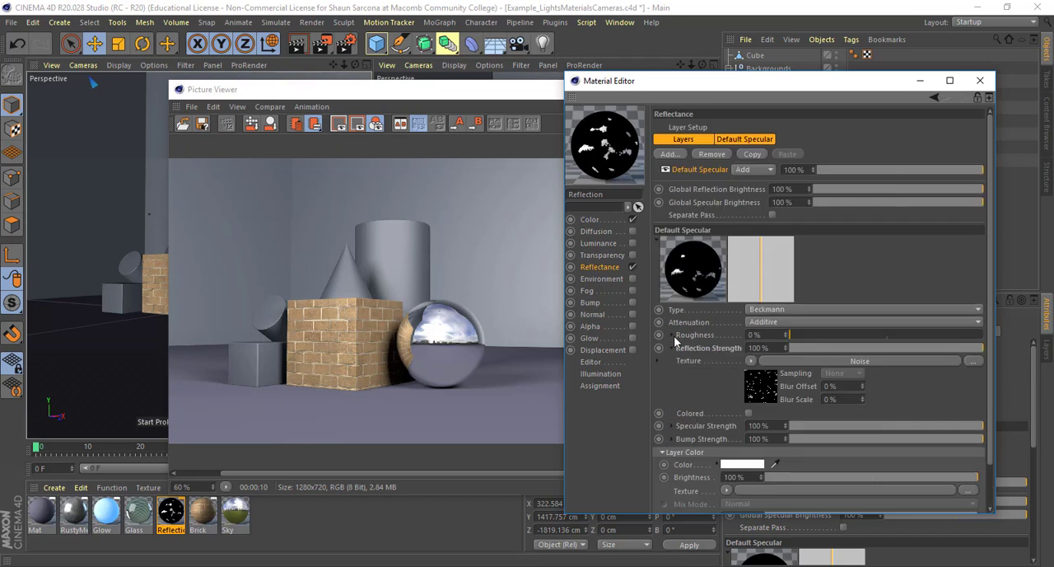
left_click(844, 360)
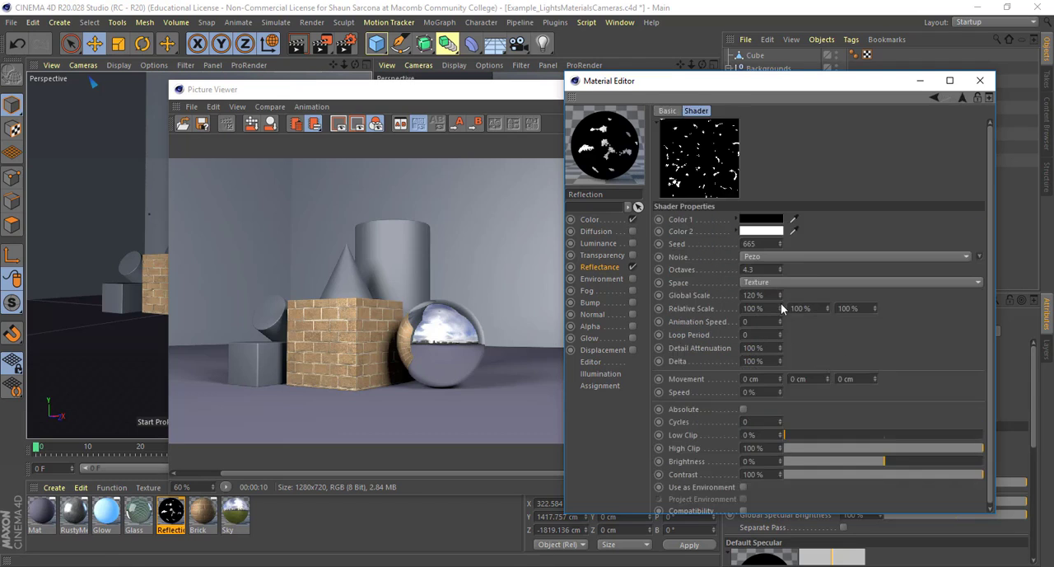
left_click(774, 223)
left_click_drag(759, 243, 903, 244)
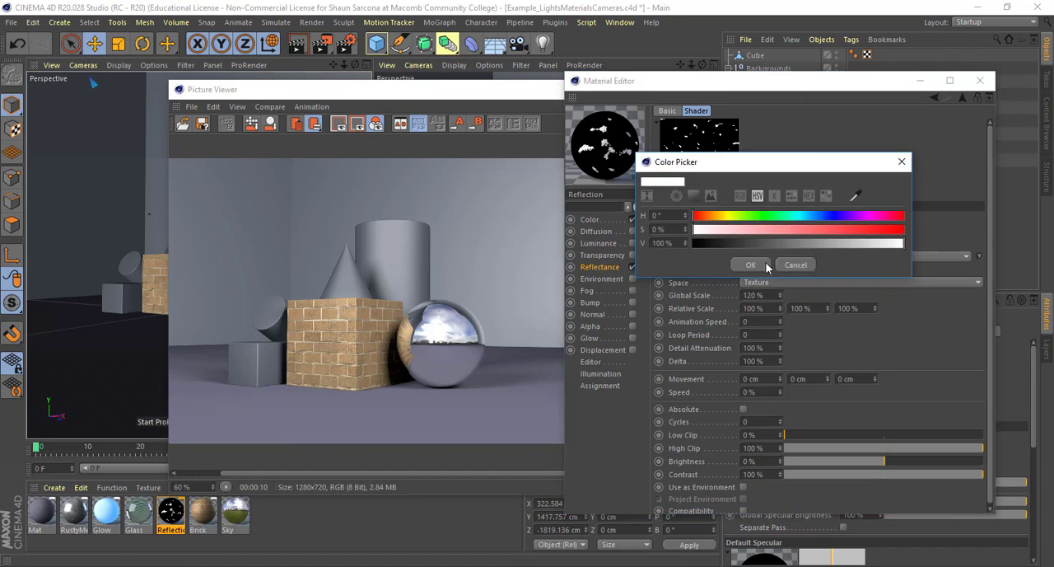
left_click(765, 262)
left_click(767, 240)
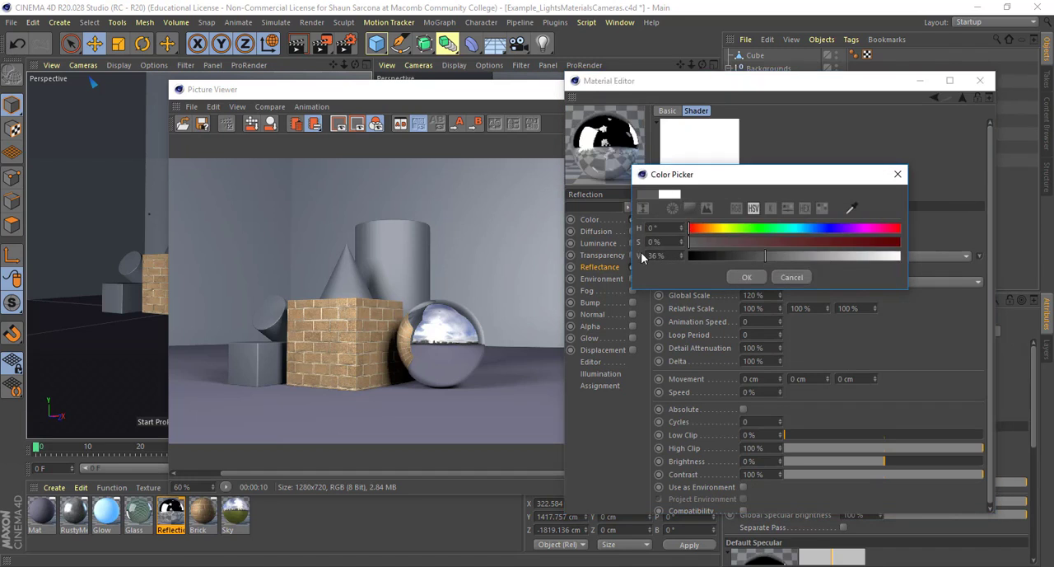
left_click(740, 278)
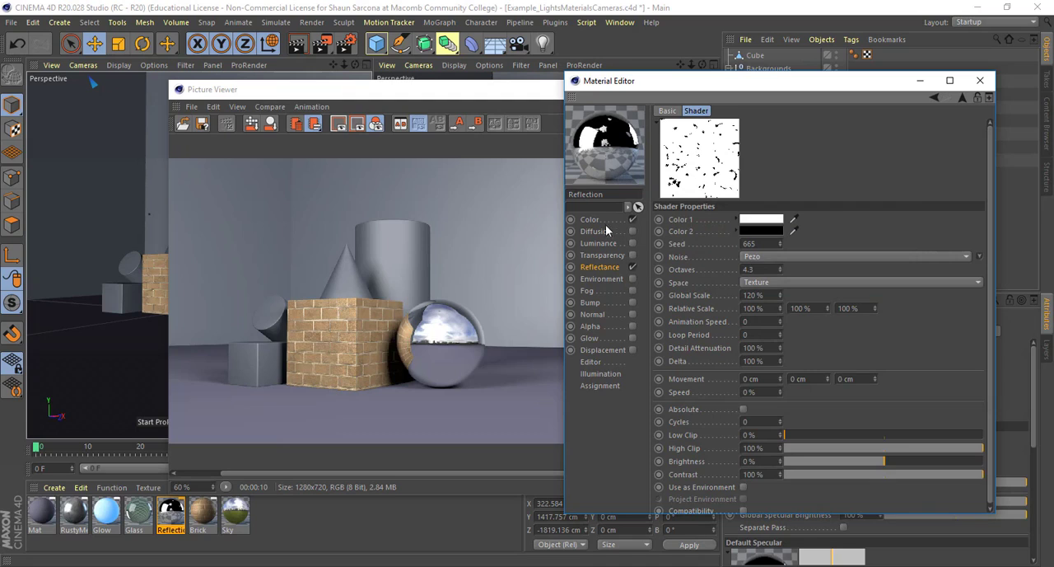
Check the Color and Reflectance noise textures against each other and render the scene with the sphere in close-up
left_click(607, 221)
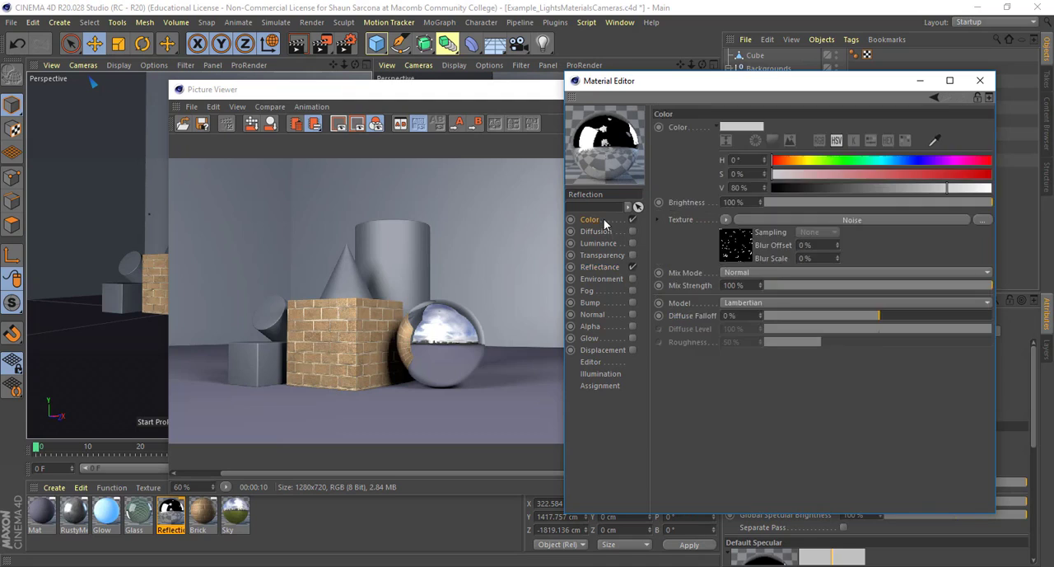
left_click(611, 267)
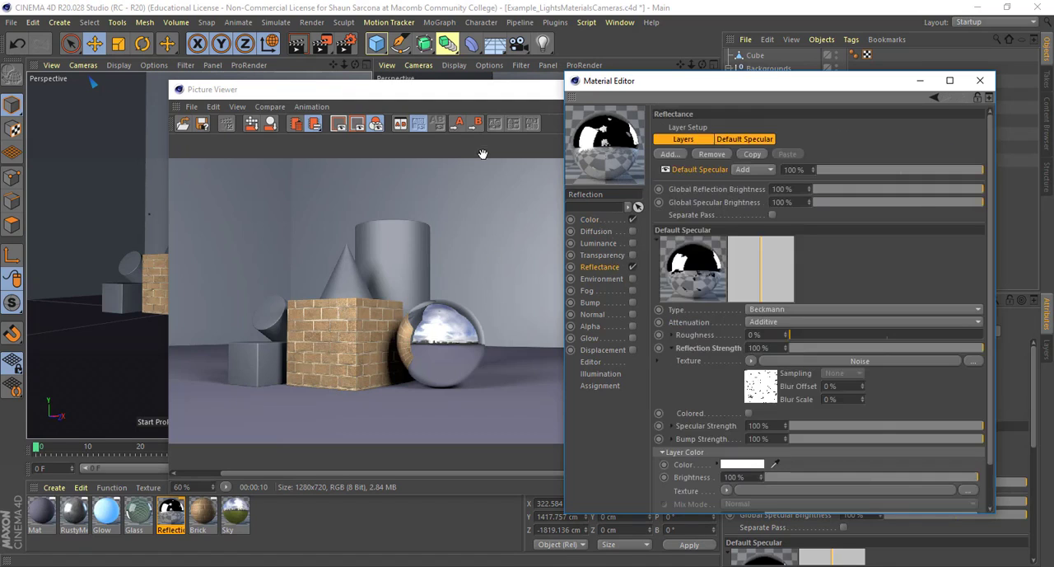
left_click(490, 98)
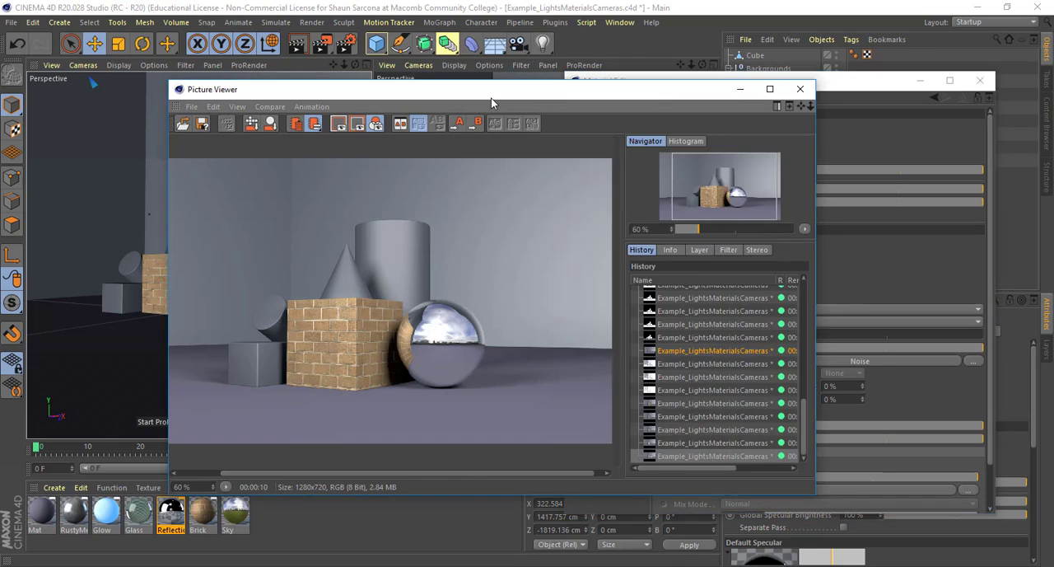
key("shift+r")
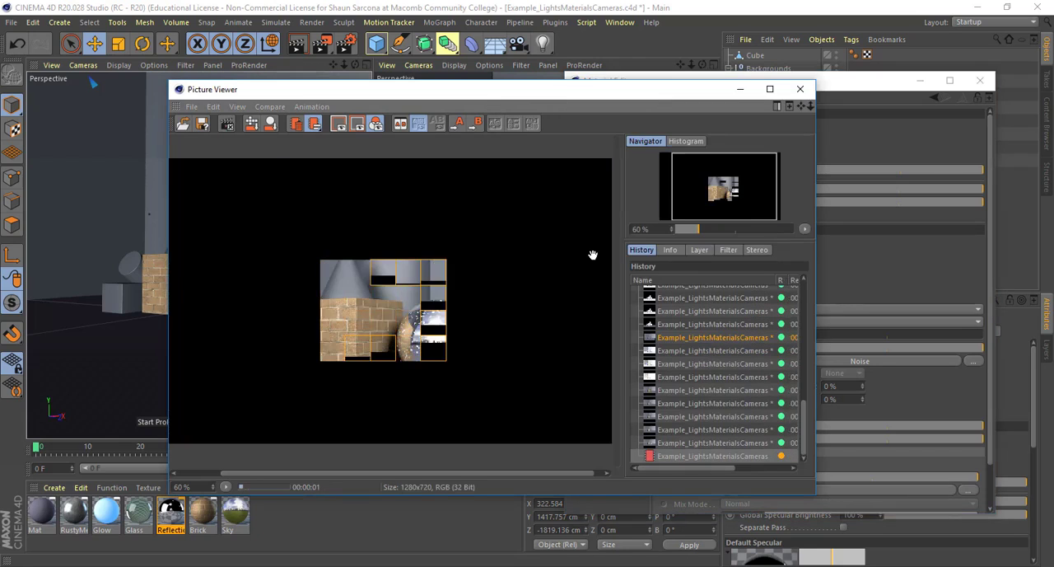
scroll(441, 339, "up", 5)
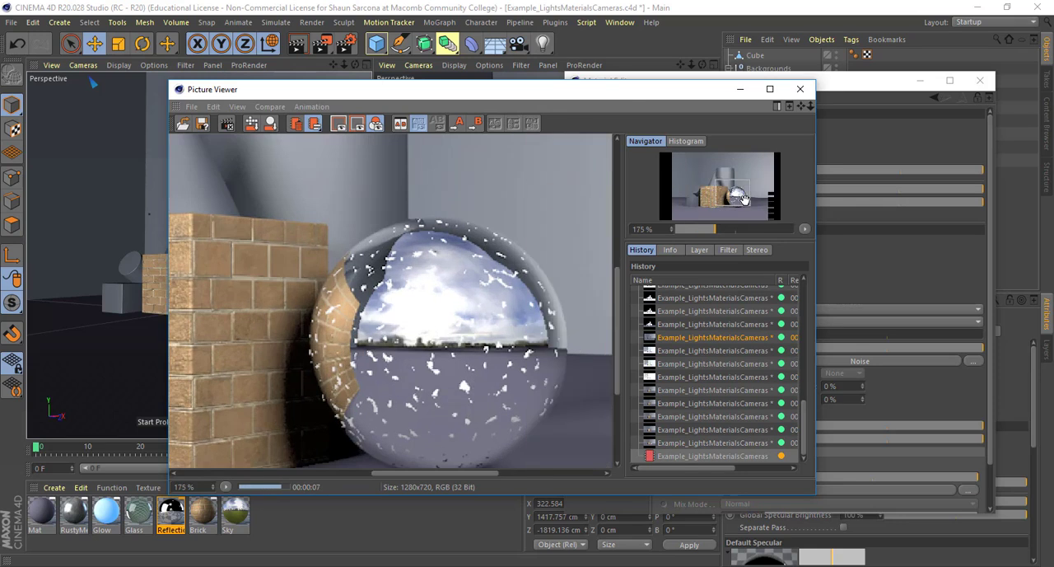
Set Color 2 of the Color channel's noise to brown with H 42°, S 82% and V 44%
left_click(841, 142)
left_click(615, 219)
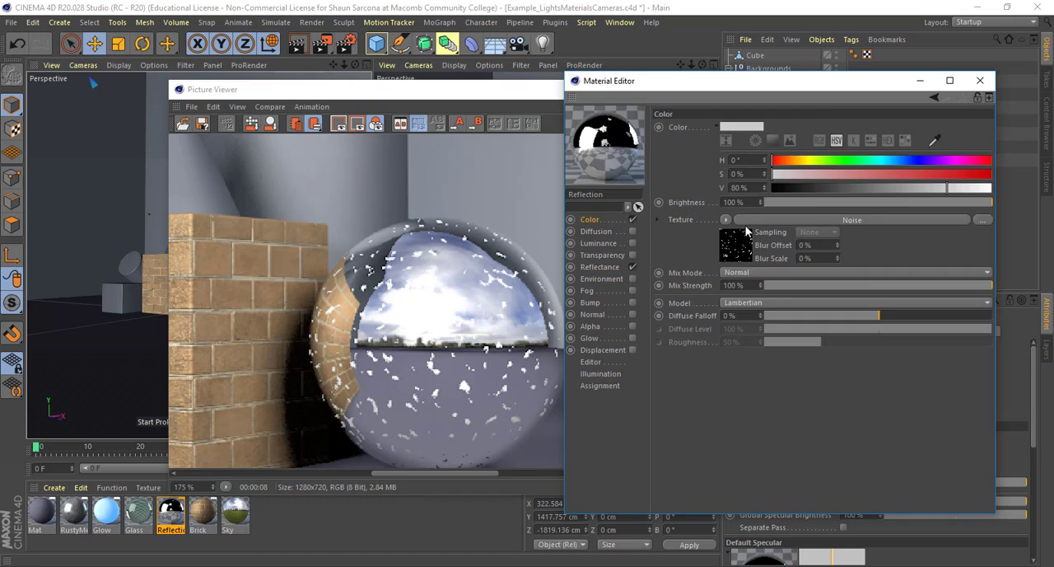
left_click(745, 243)
left_click(758, 232)
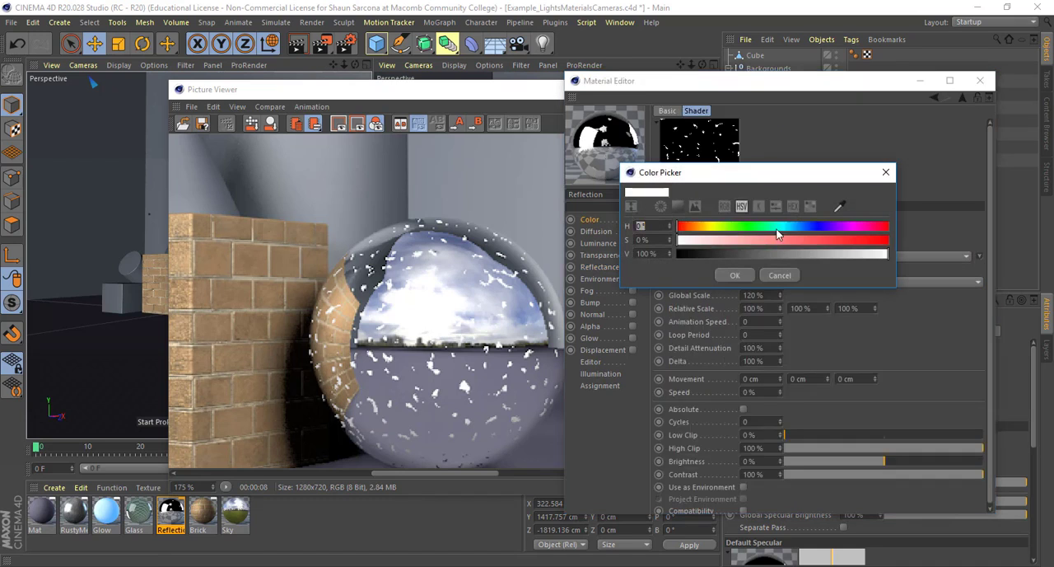
left_click(799, 228)
left_click(850, 239)
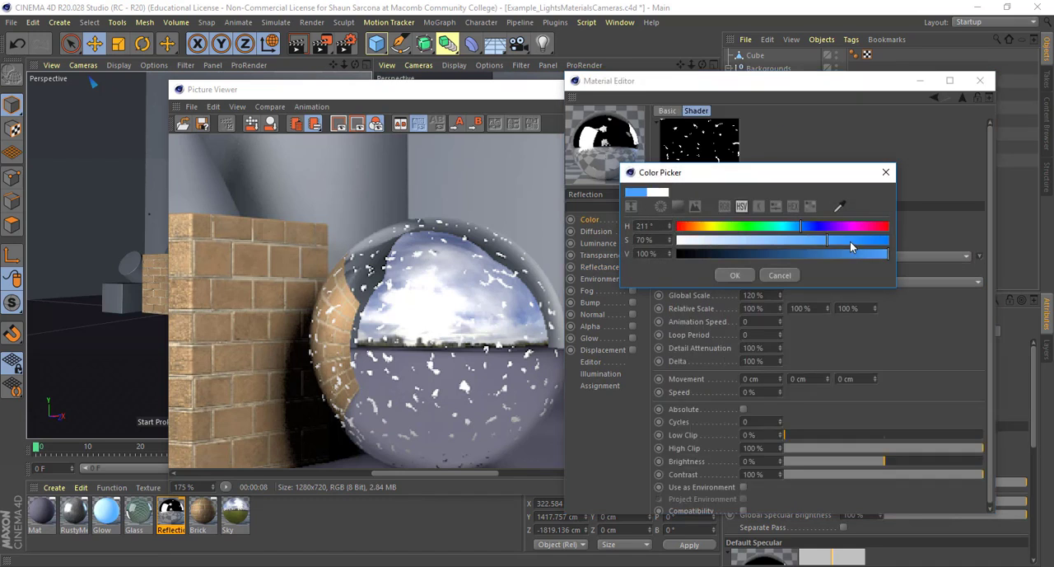
left_click_drag(800, 229, 701, 230)
left_click(769, 254)
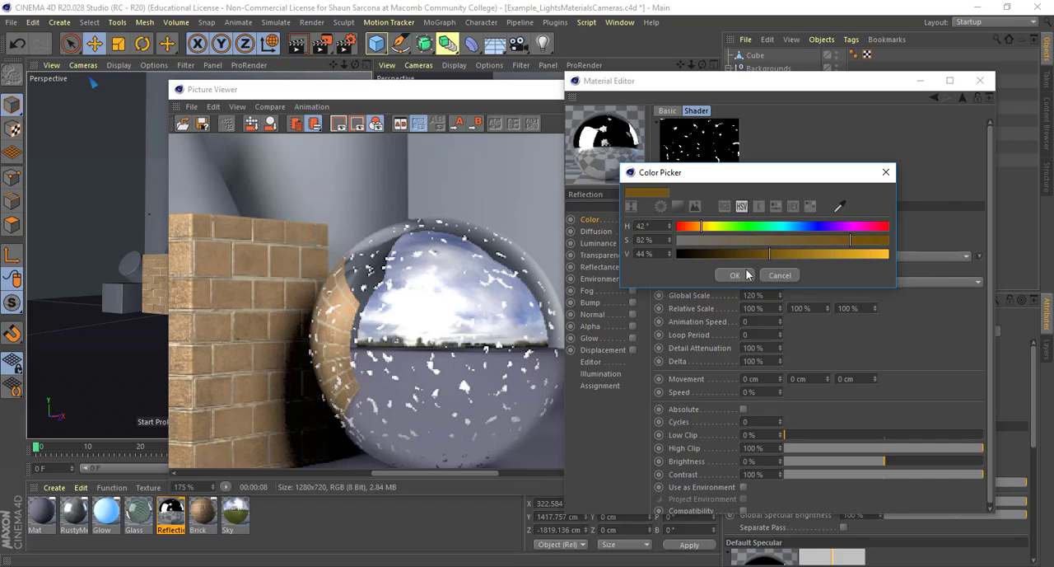
left_click(747, 275)
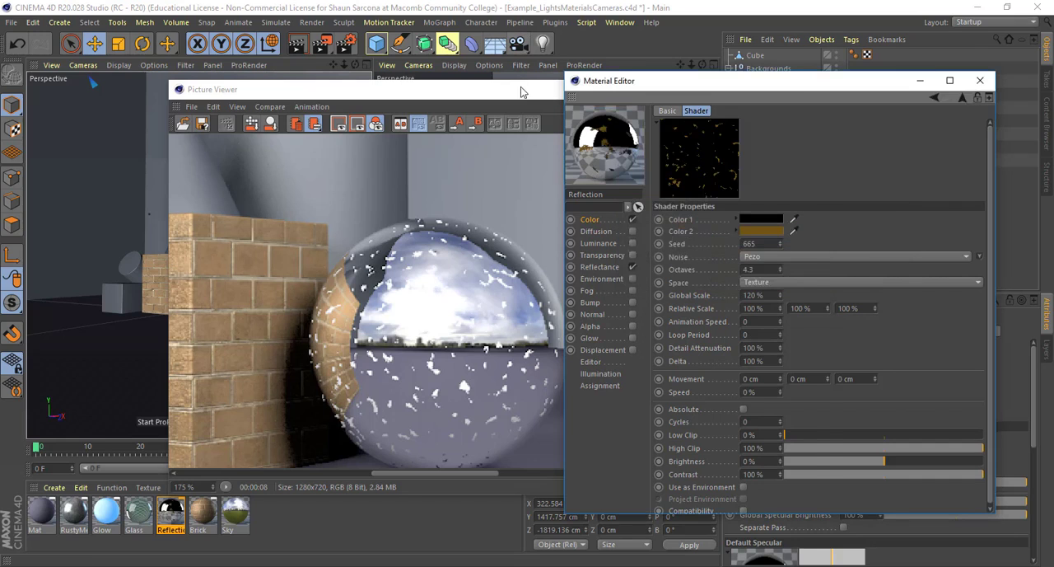
Render the scene with the brown noise spots and inspect the noise's Color 2 HSV values
left_click(520, 91)
key("shift+r")
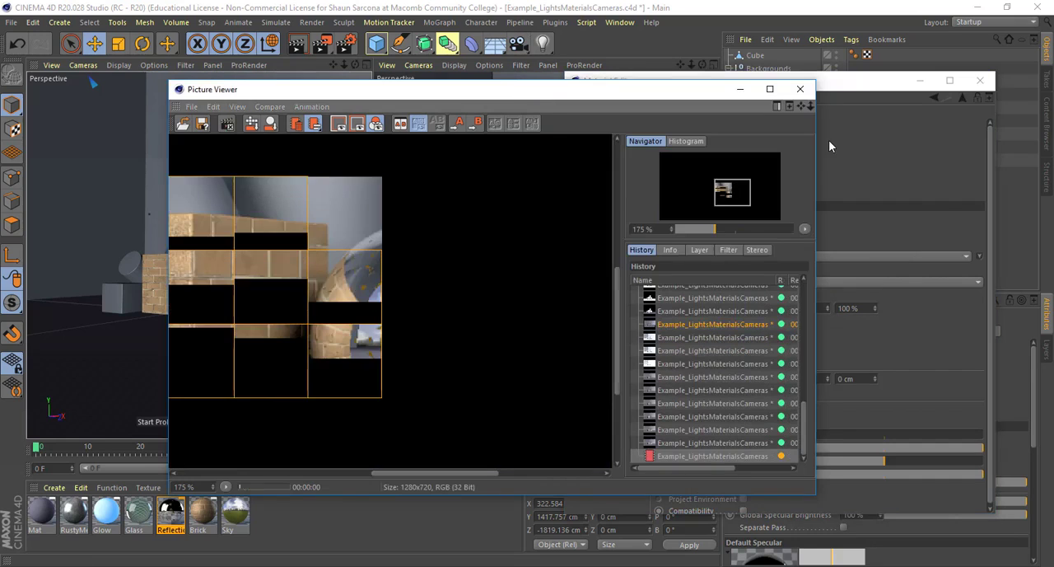
left_click(849, 180)
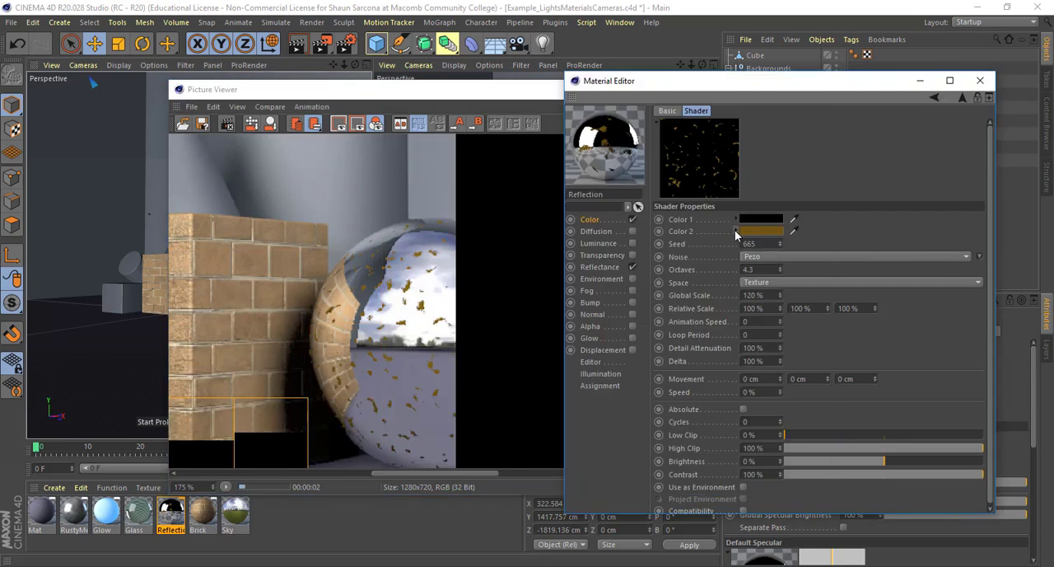
left_click(735, 230)
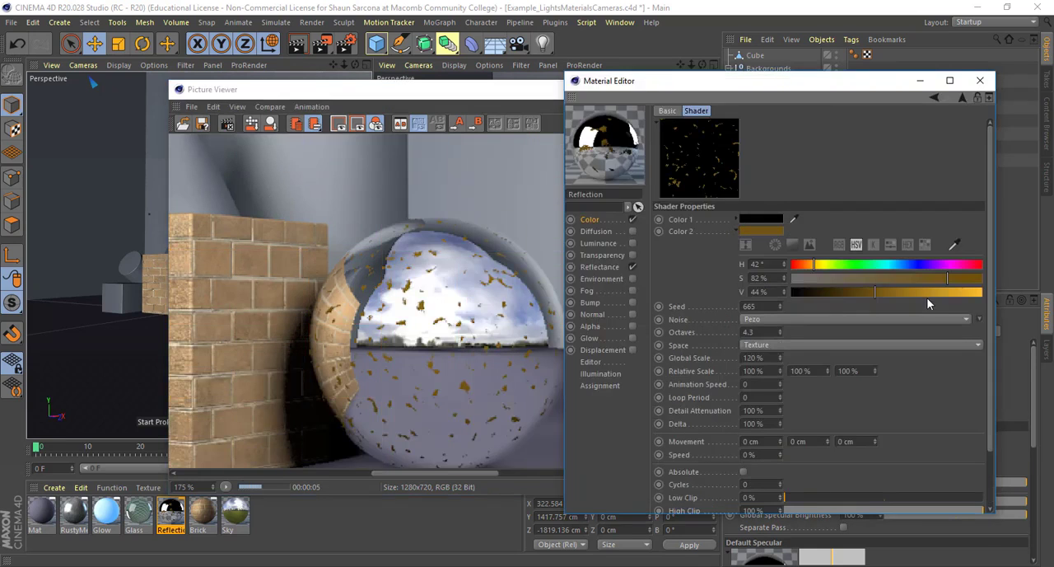
left_click(735, 230)
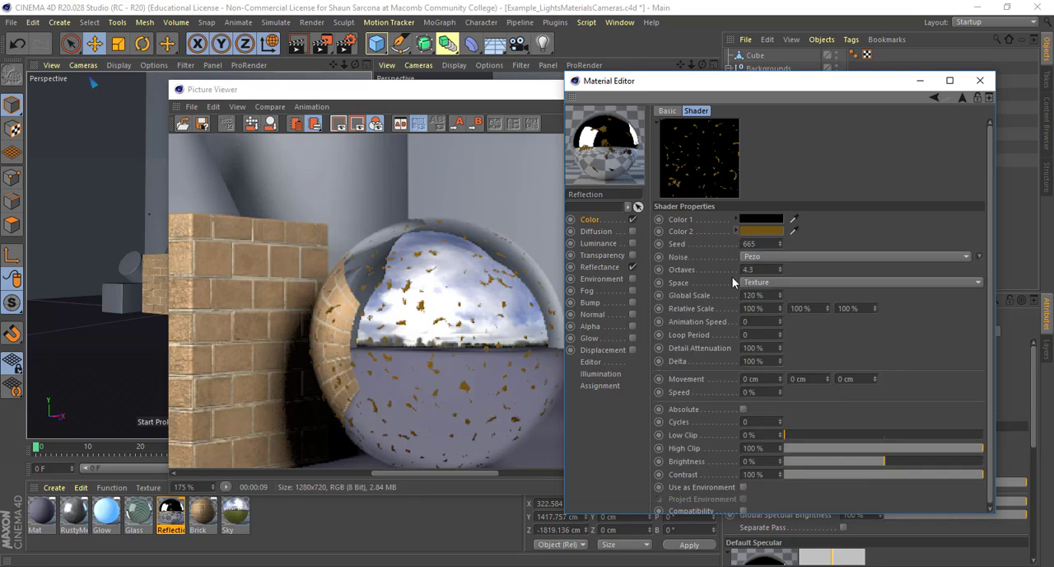
Paste the copied Noise shader as the Bump channel's texture and render the scene
left_click(602, 268)
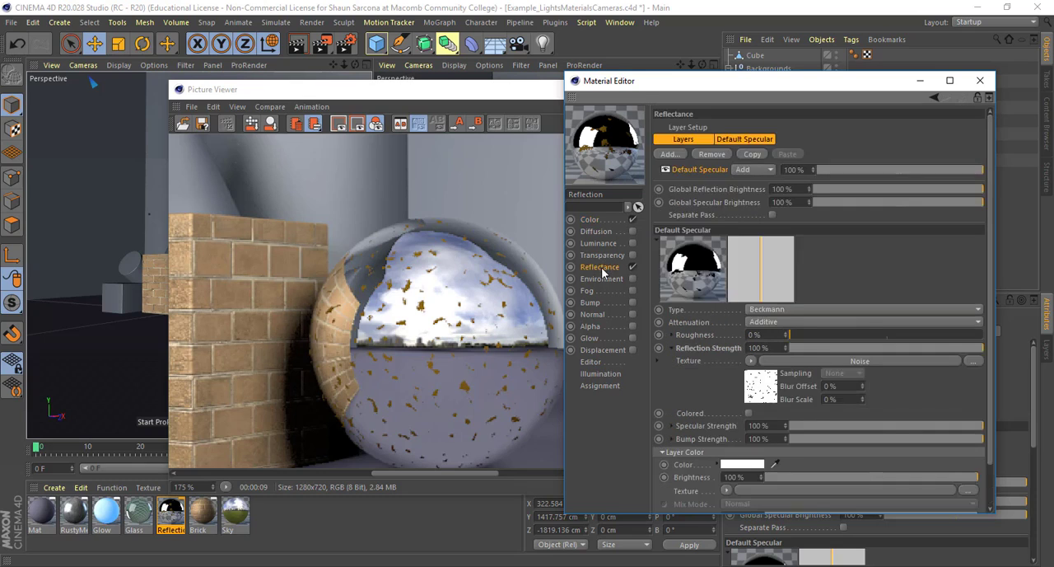
left_click(601, 303)
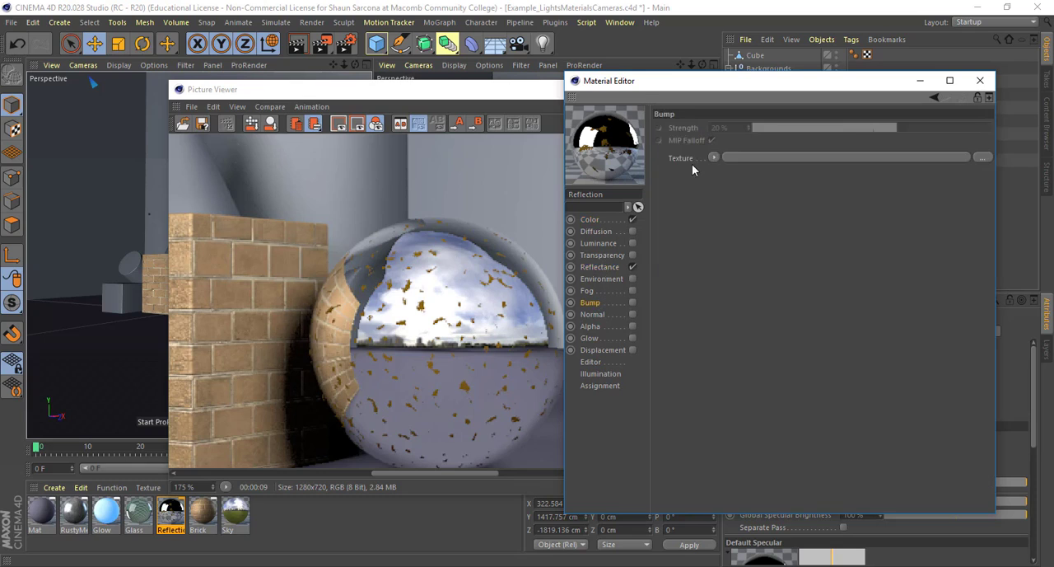
left_click(713, 157)
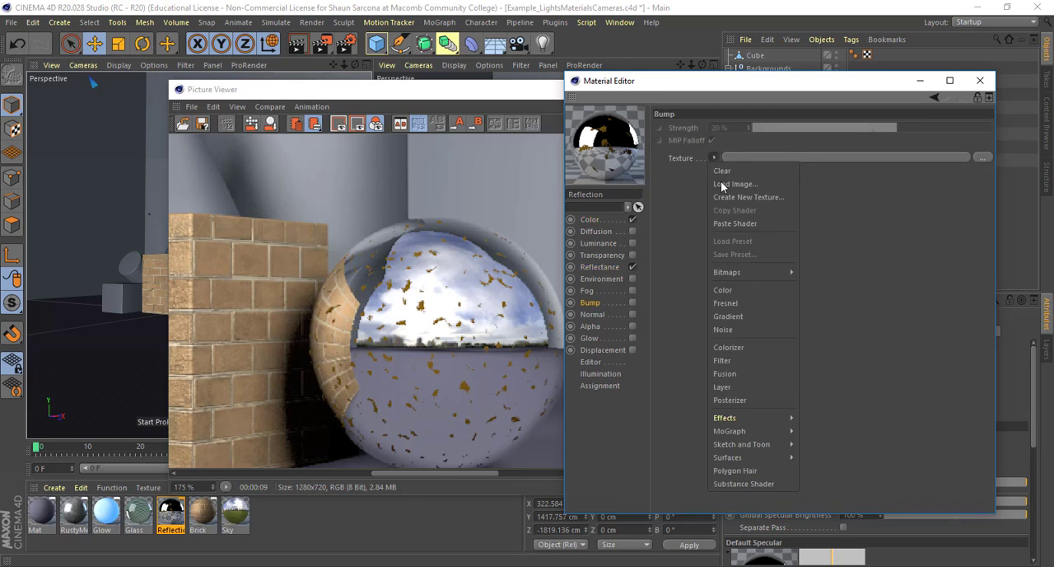
left_click(723, 226)
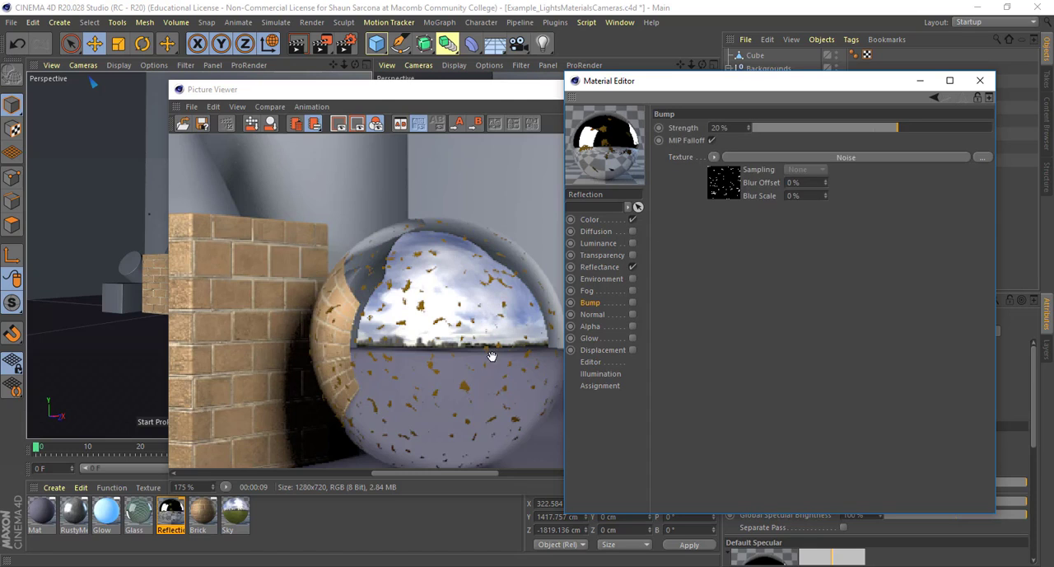
key("shift+r")
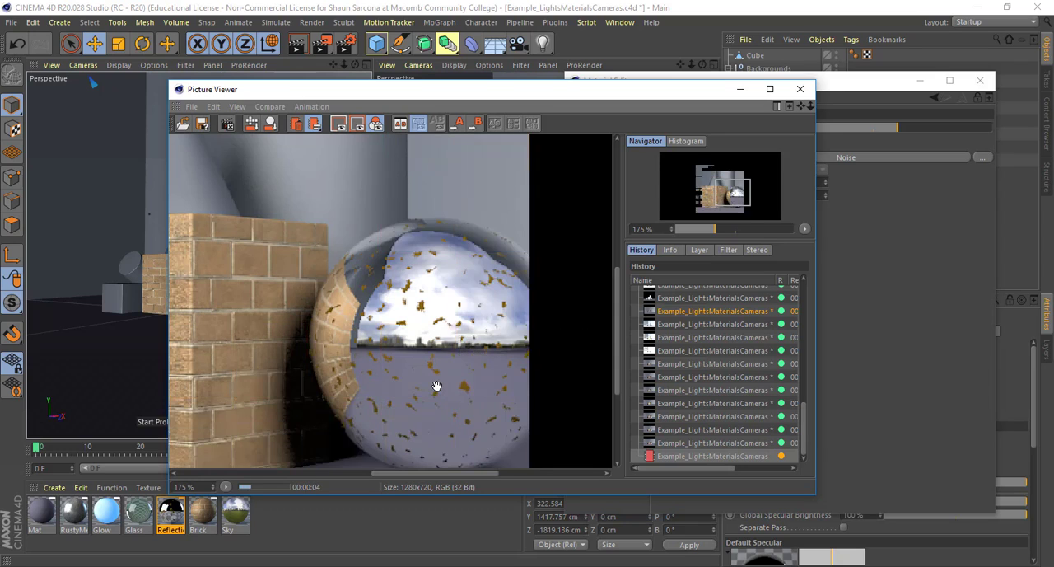
Raise the Bump channel's Strength to the maximum of its slider and render the scene again
left_click(950, 126)
left_click(495, 103)
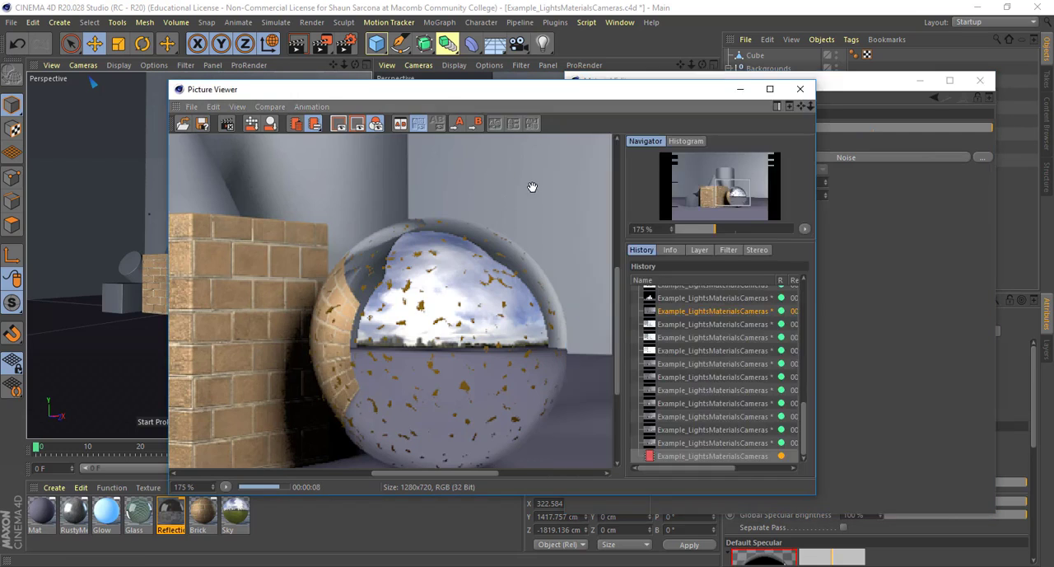
key("Return")
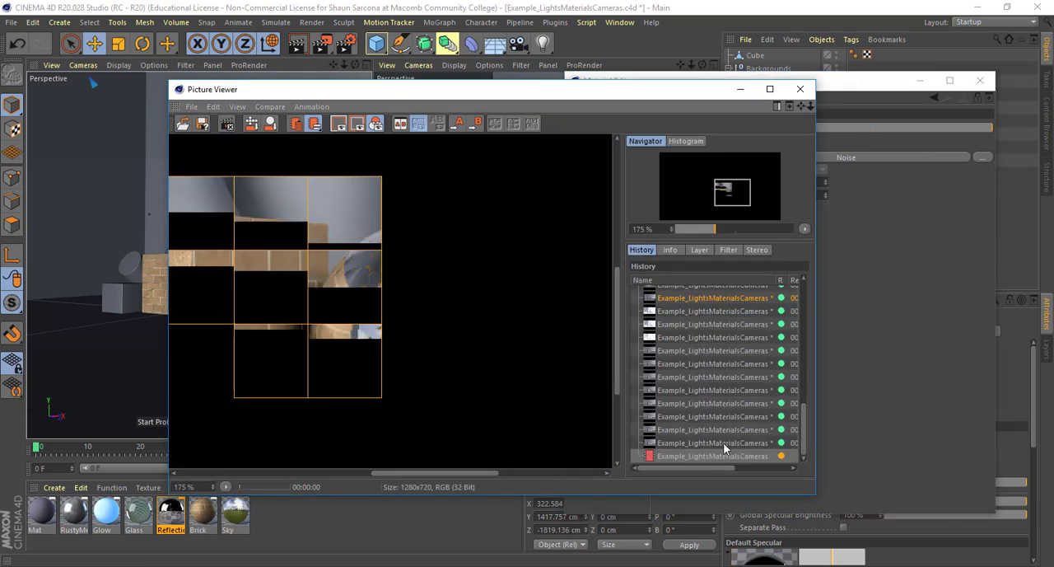
Compare an earlier render with the newest one in the render history, examining the sphere's spots at 350% zoom
left_click(681, 433)
left_click(680, 455)
scroll(489, 370, "up", 4)
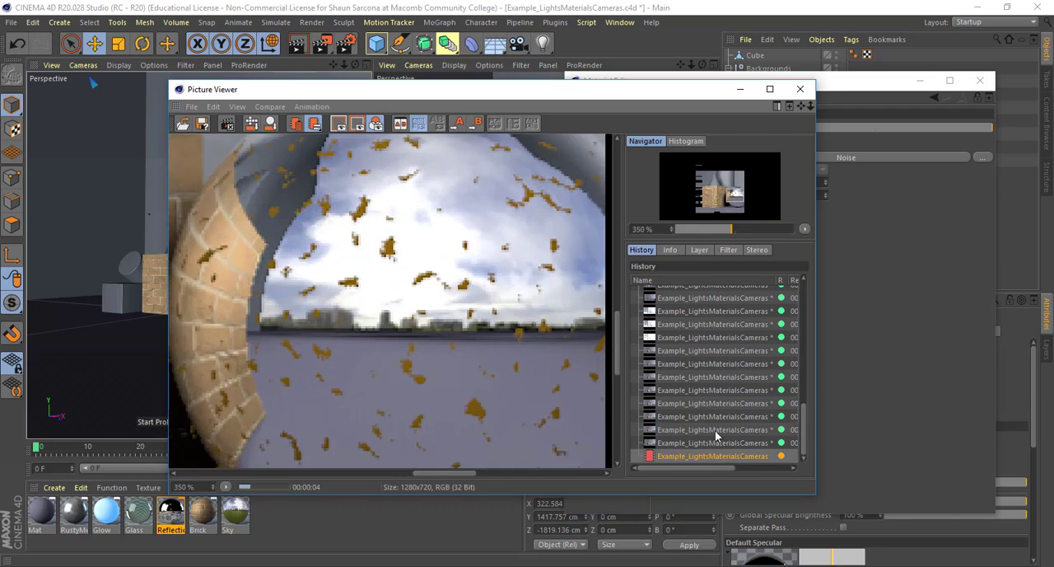
Switch repeatedly among the most recent renders in the history to compare the brown spots on the sphere's reflective surface
left_click(689, 429)
left_click(689, 456)
left_click(688, 444)
left_click(688, 456)
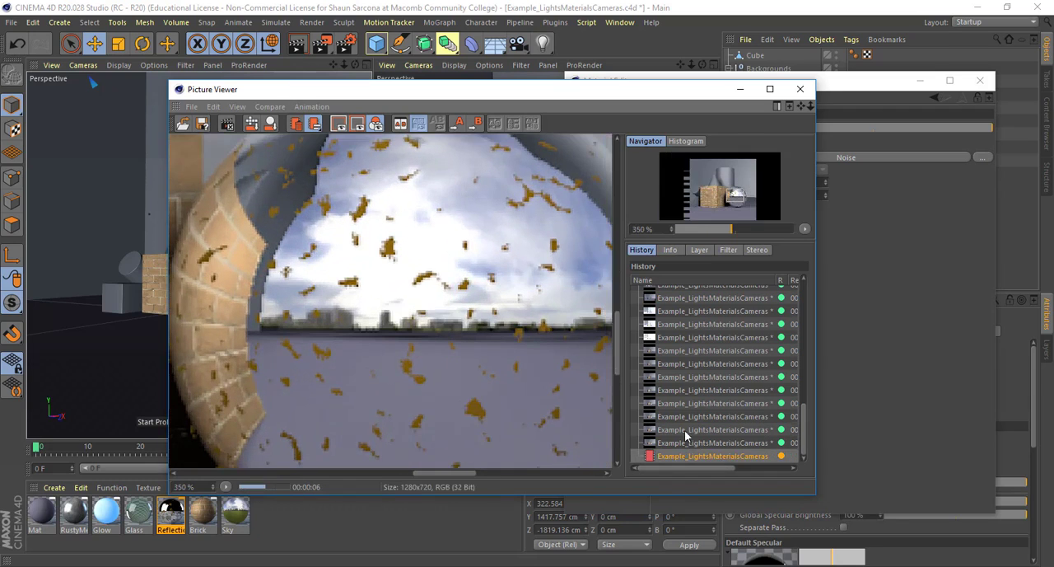
left_click(683, 418)
left_click(681, 444)
left_click(682, 432)
left_click(678, 456)
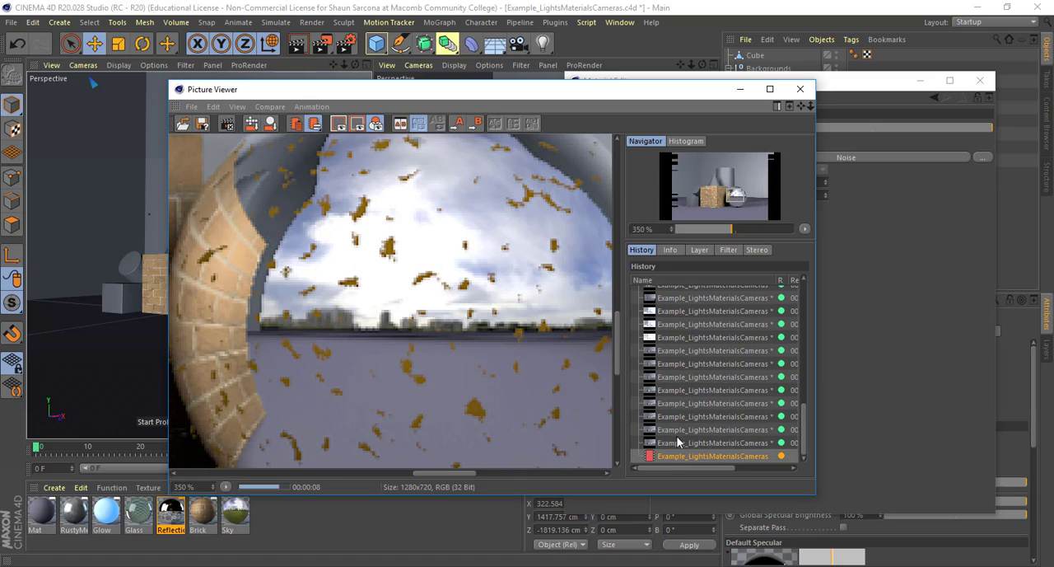
left_click(678, 432)
left_click(675, 456)
left_click(676, 431)
left_click(674, 443)
left_click(674, 457)
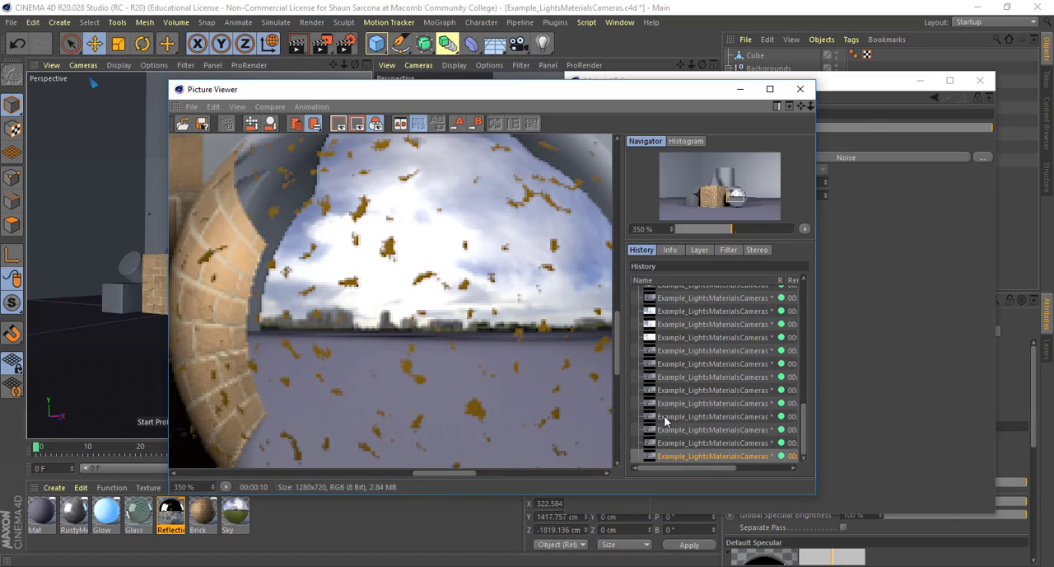
scroll(544, 378, "down", 5)
Enable the Reflection material's Bump channel and render the scene
left_click(849, 322)
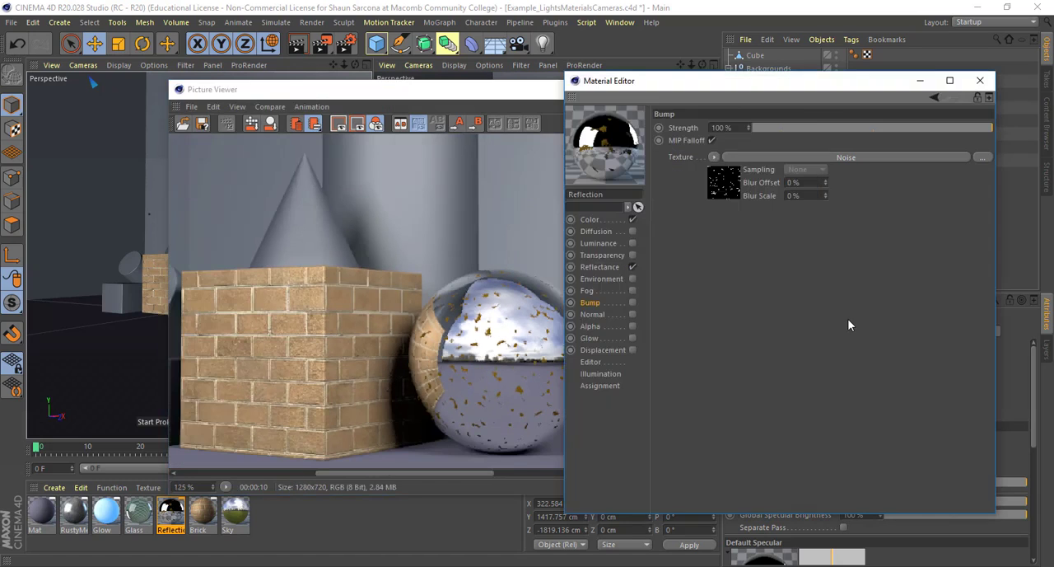
left_click(632, 302)
left_click(424, 337)
scroll(424, 337, "up", 4)
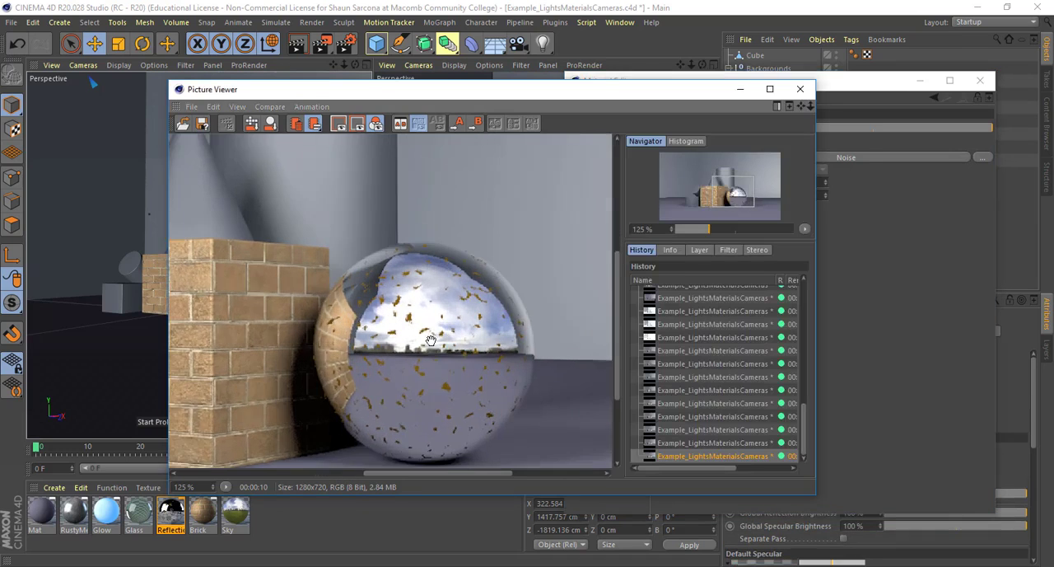
key("shift+r")
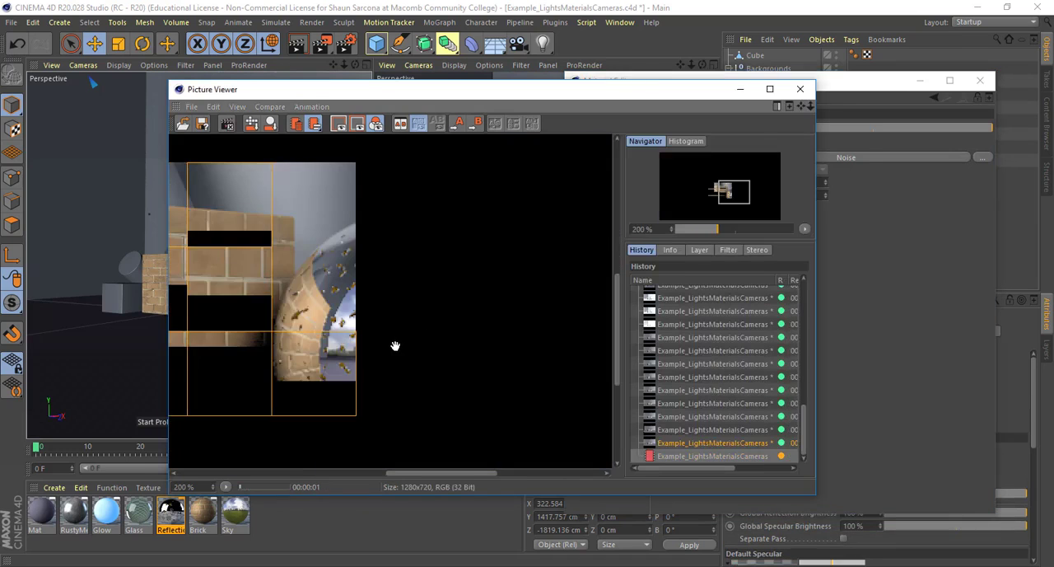
Compare the new bump render with the previous one in the history at 325% zoom on the sphere
scroll(395, 346, "up", 1)
scroll(396, 346, "up", 1)
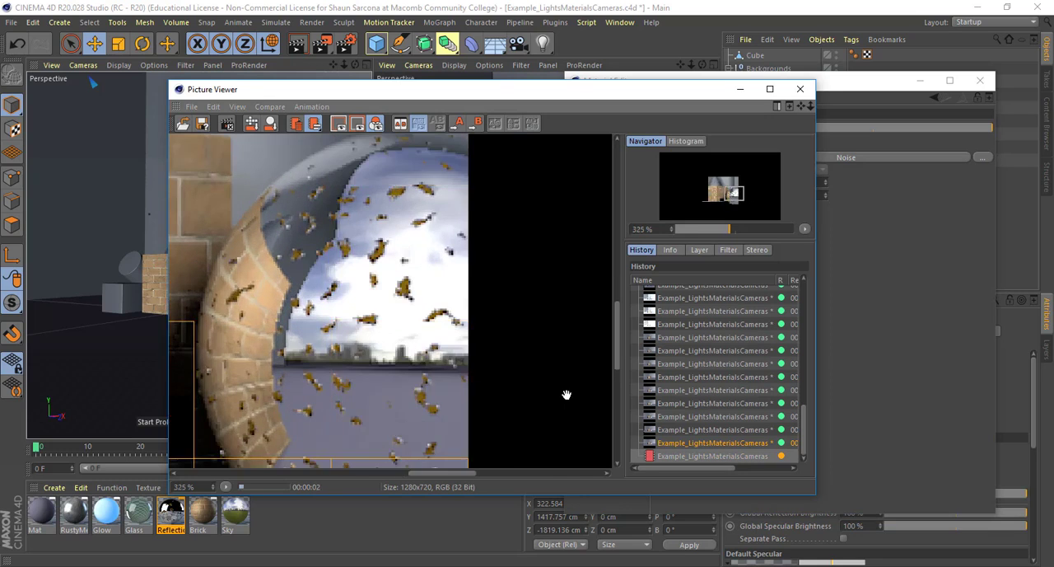
left_click(674, 445)
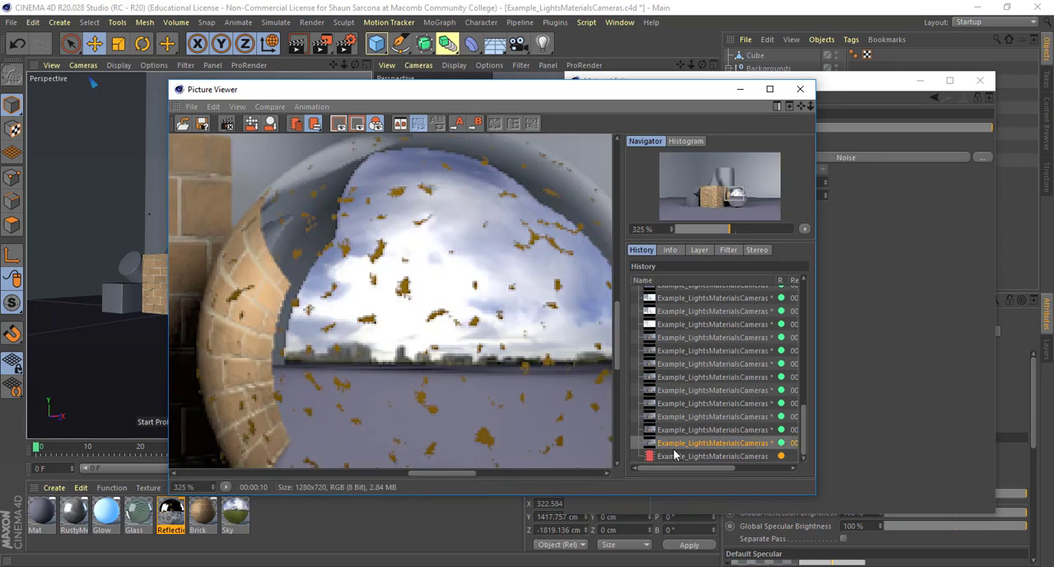
left_click(673, 456)
left_click(673, 443)
left_click(674, 455)
Lower the Bump channel's Strength to 17% and restart the render
left_click(903, 272)
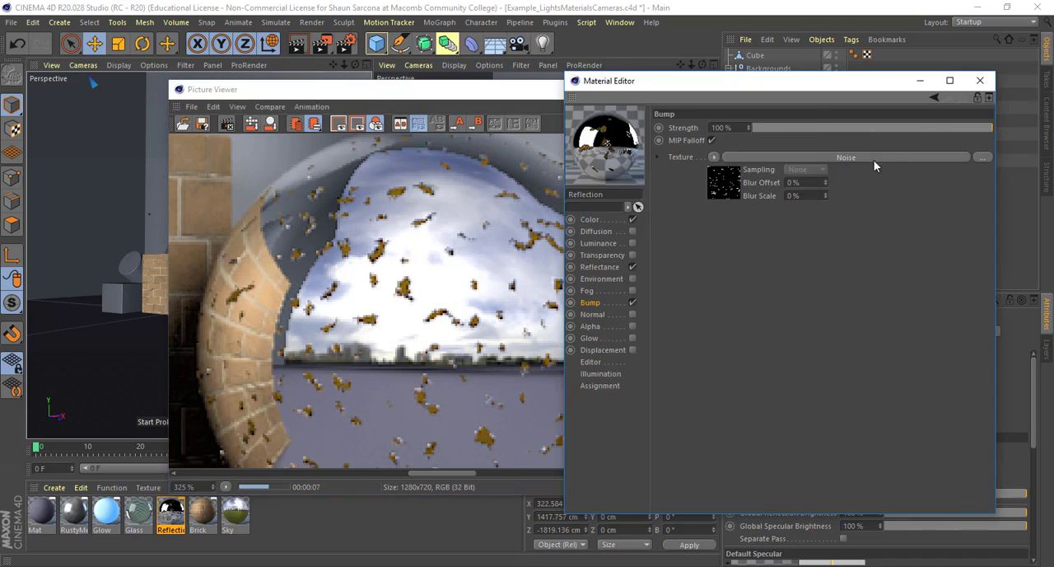
left_click_drag(925, 128, 894, 129)
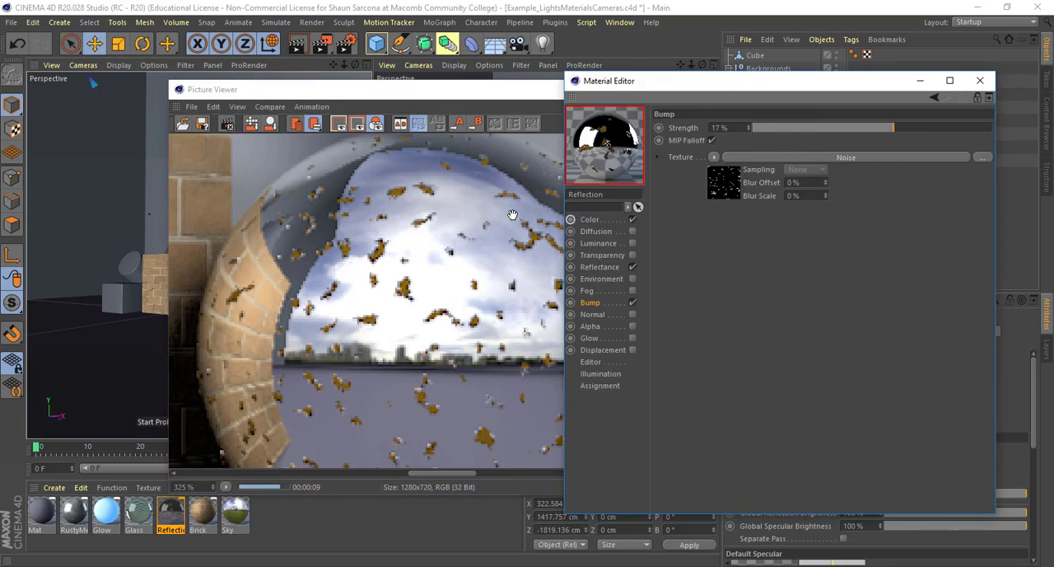
left_click(512, 214)
key("shift+r")
key("Return")
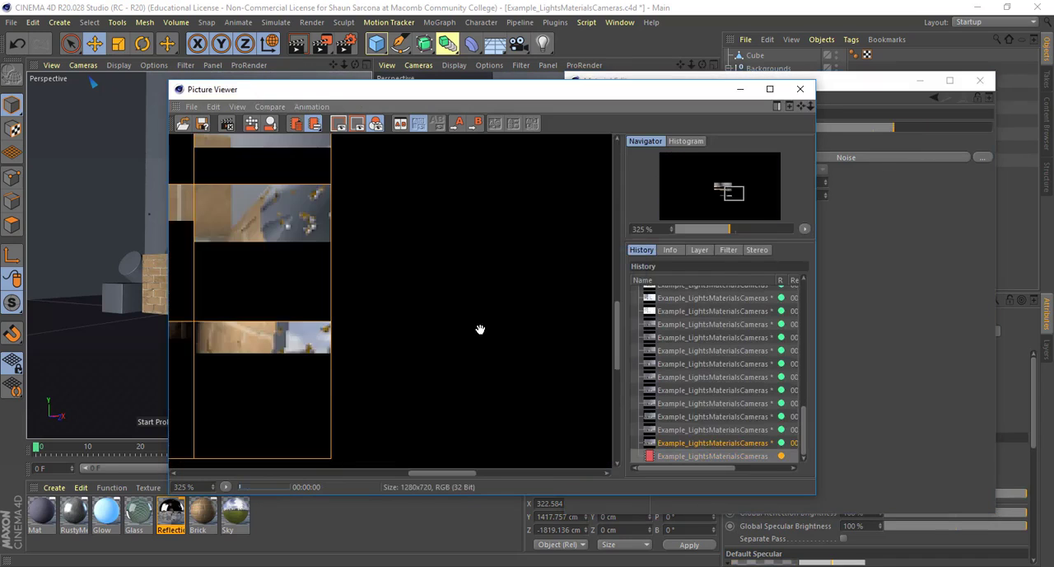
Set the Bump channel's Strength to 6%, render the scene again and close the Material Editor
left_click(869, 149)
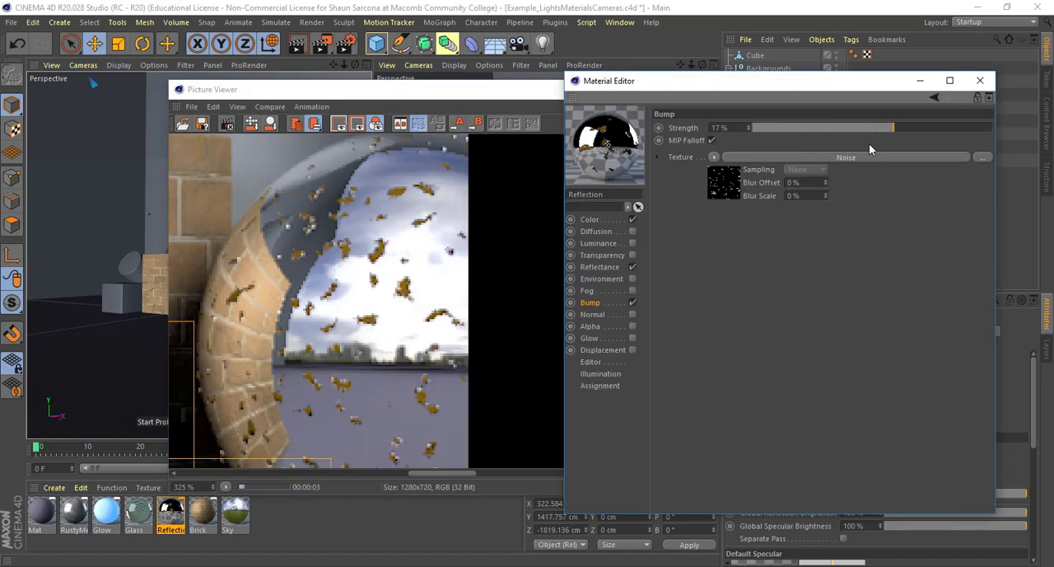
left_click(880, 130)
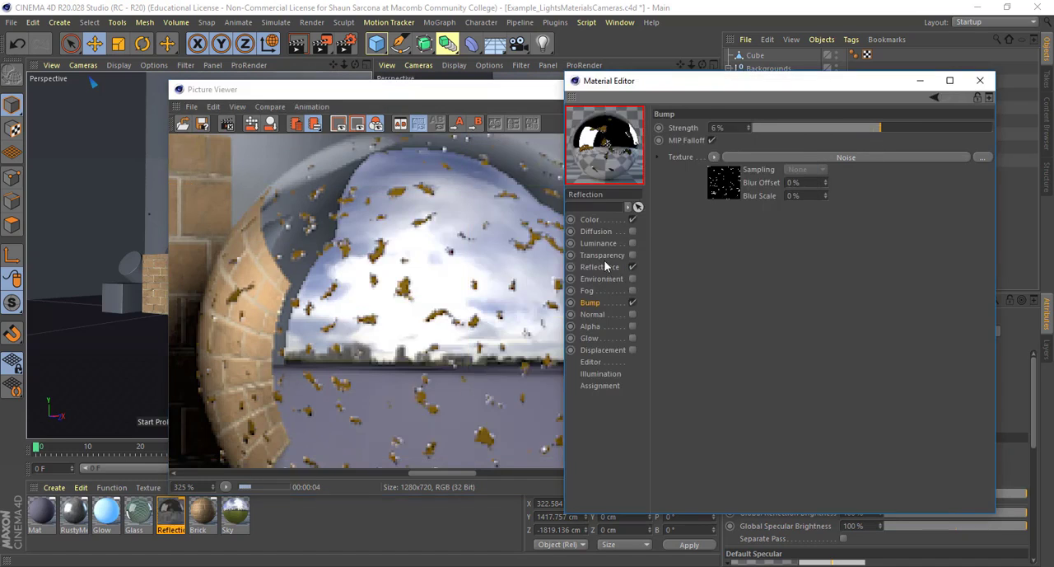
left_click(429, 294)
key("shift+r")
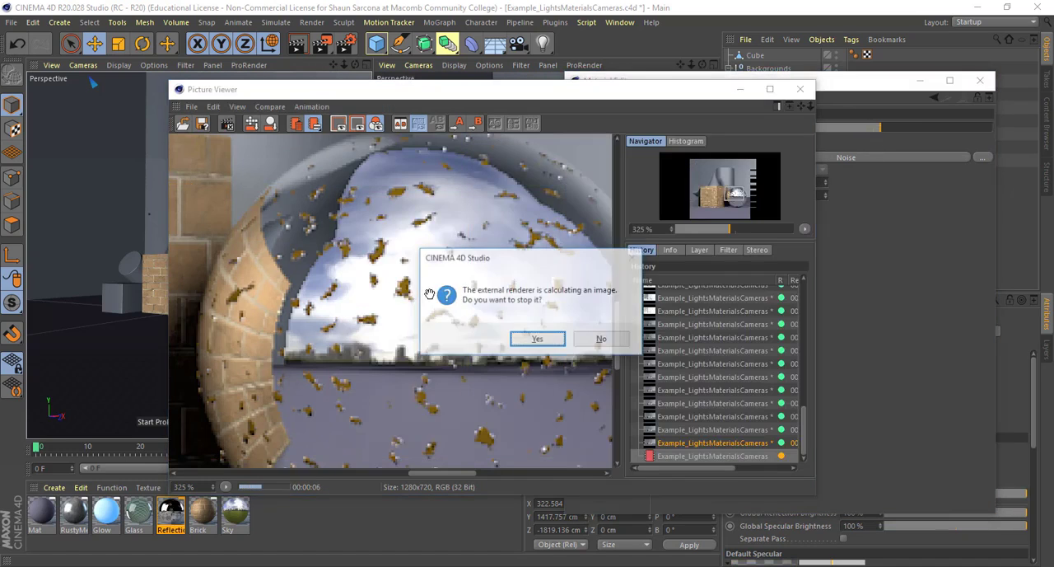
key("Return")
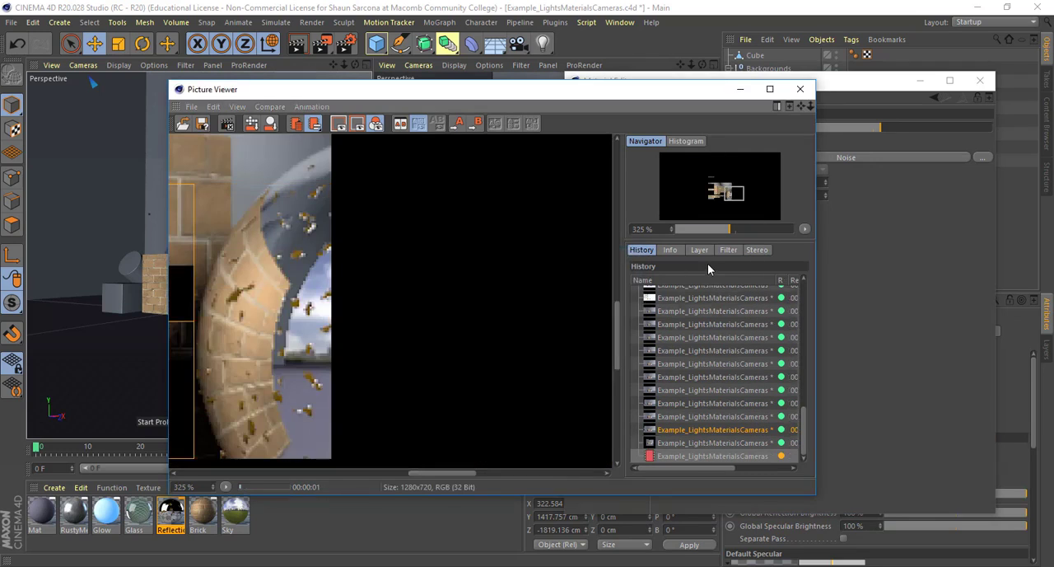
scroll(365, 311, "down", 6)
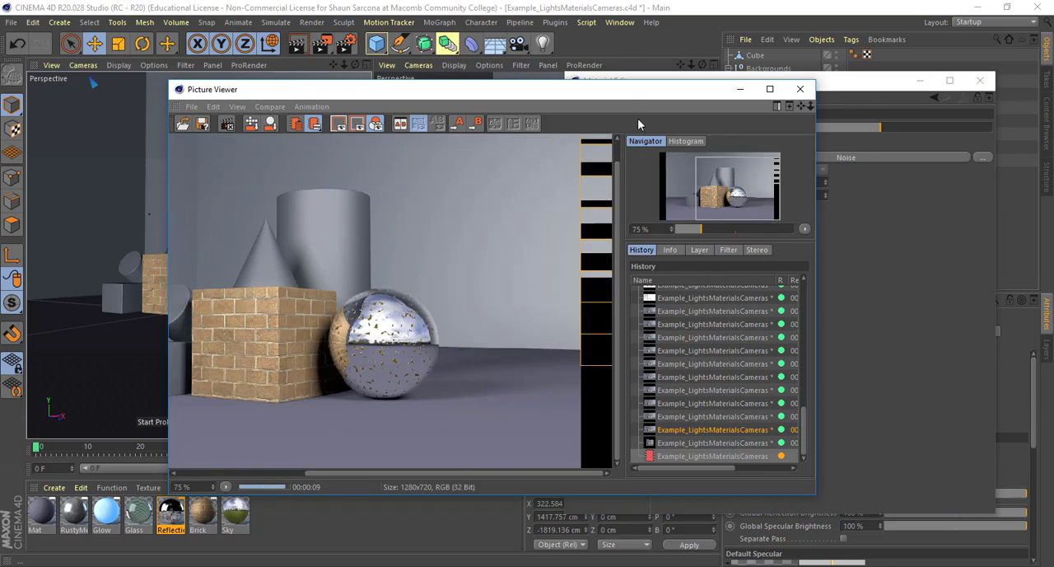
left_click_drag(622, 91, 521, 66)
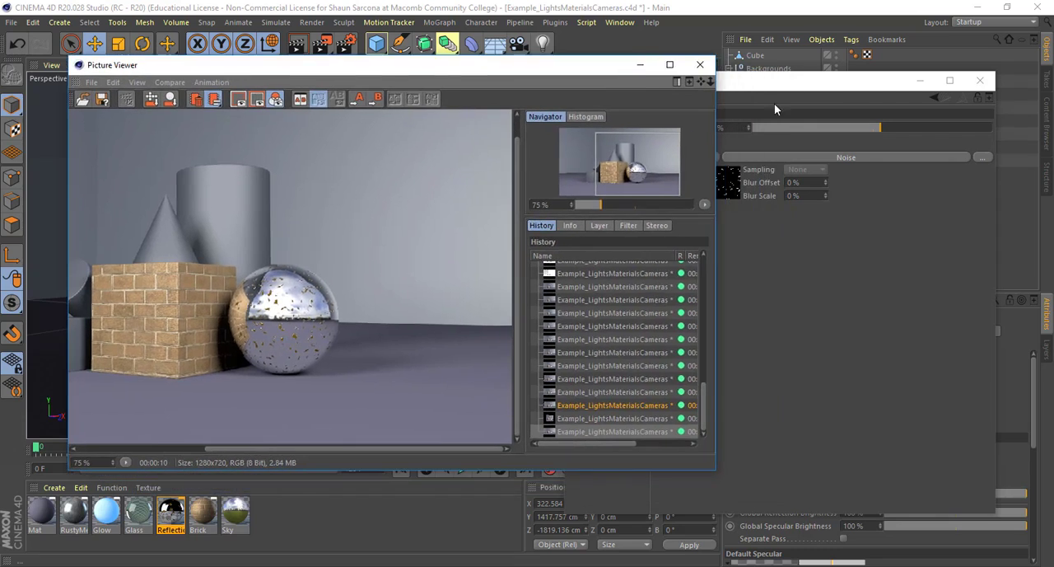
left_click(977, 83)
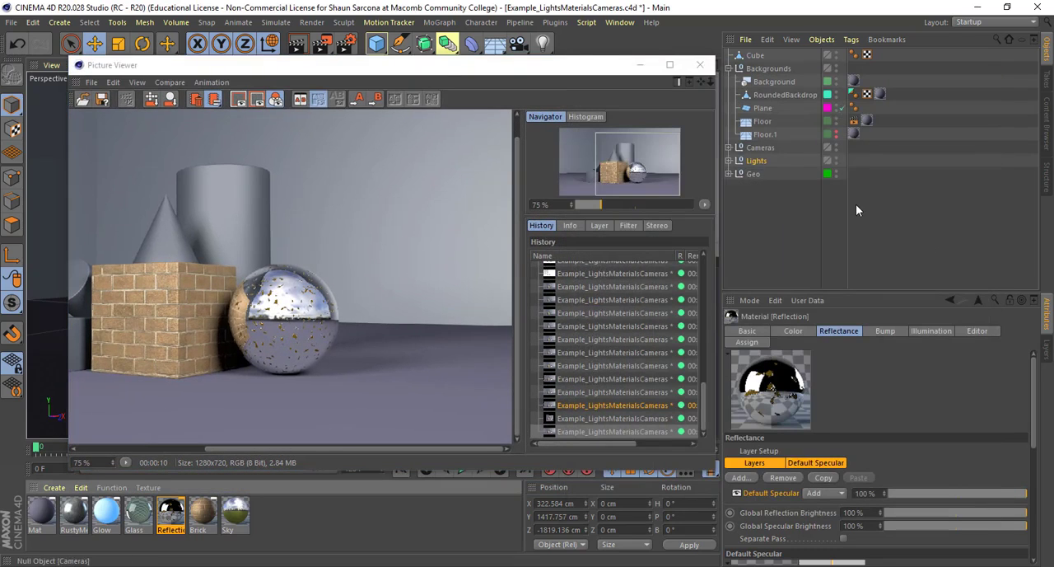
Render the scene with the Sky layer's rendering turned off, and again with it turned back on
left_click(1047, 354)
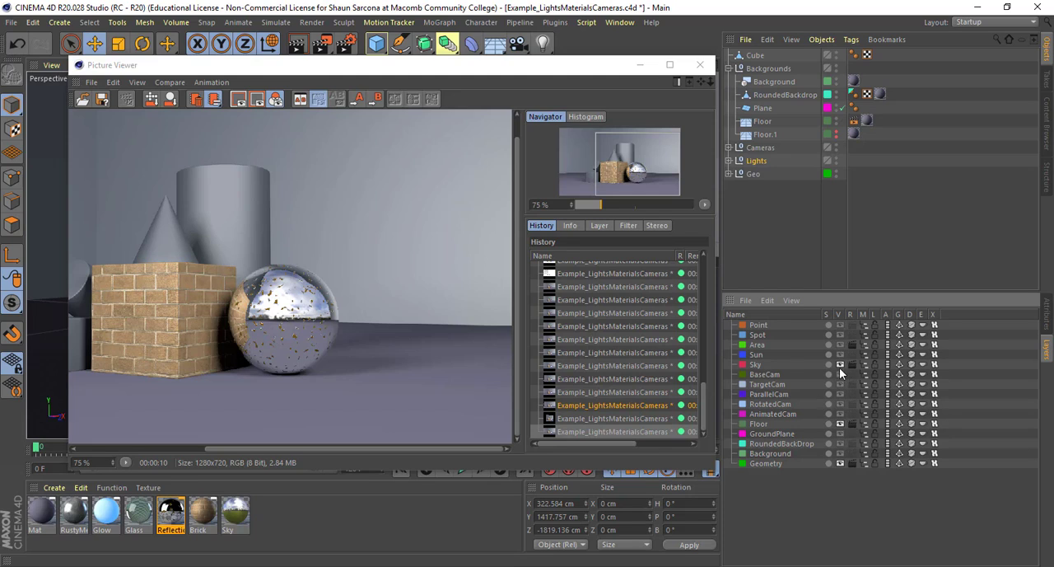
key("shift+r")
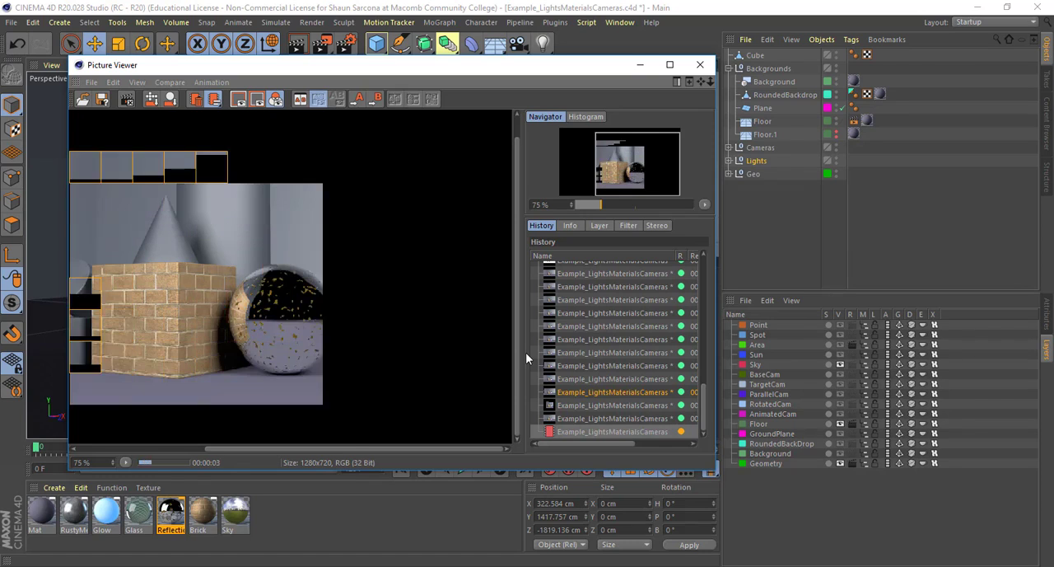
left_click(802, 373)
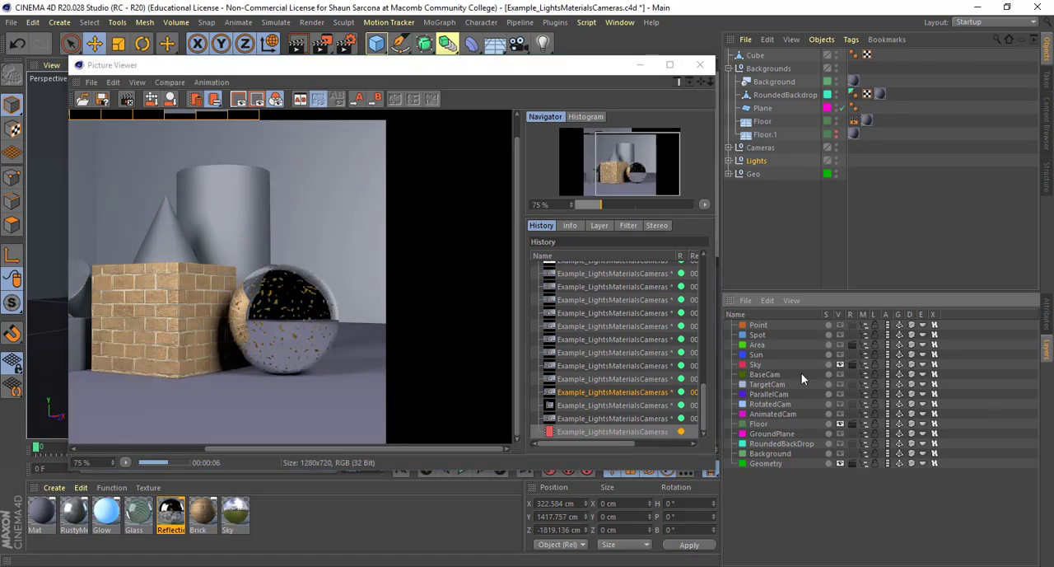
left_click(441, 357)
key("Escape")
left_click(537, 338)
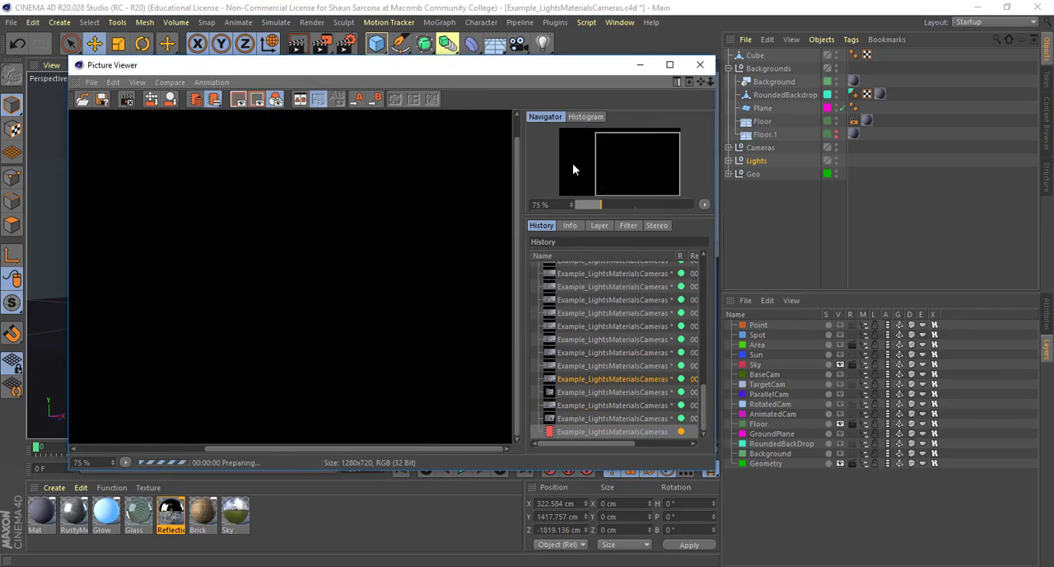
Apply the Glass material to the brick cube and delete the cube's Brick texture tag
left_click(701, 66)
left_click(537, 339)
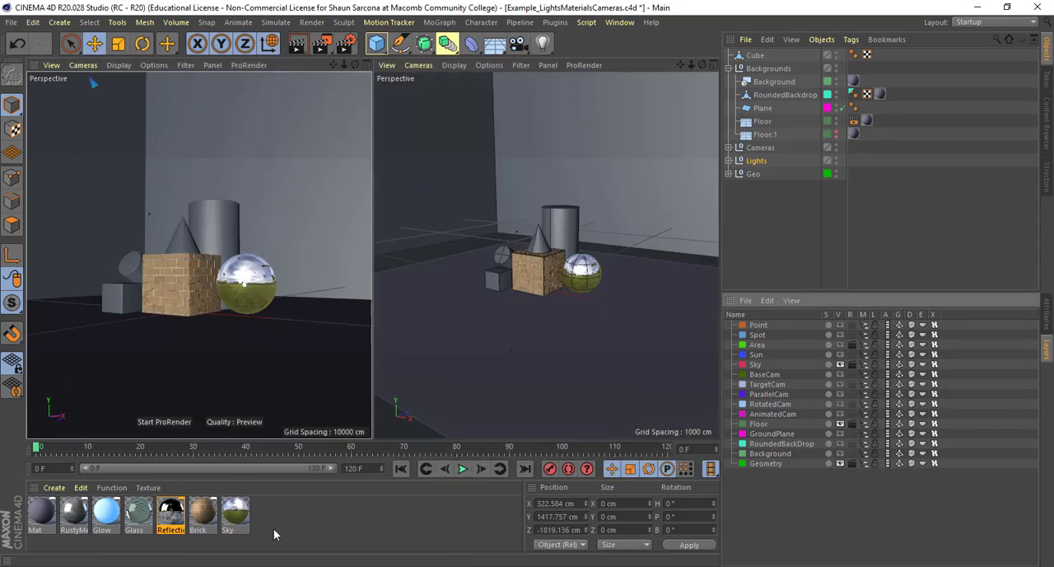
left_click_drag(135, 513, 190, 291)
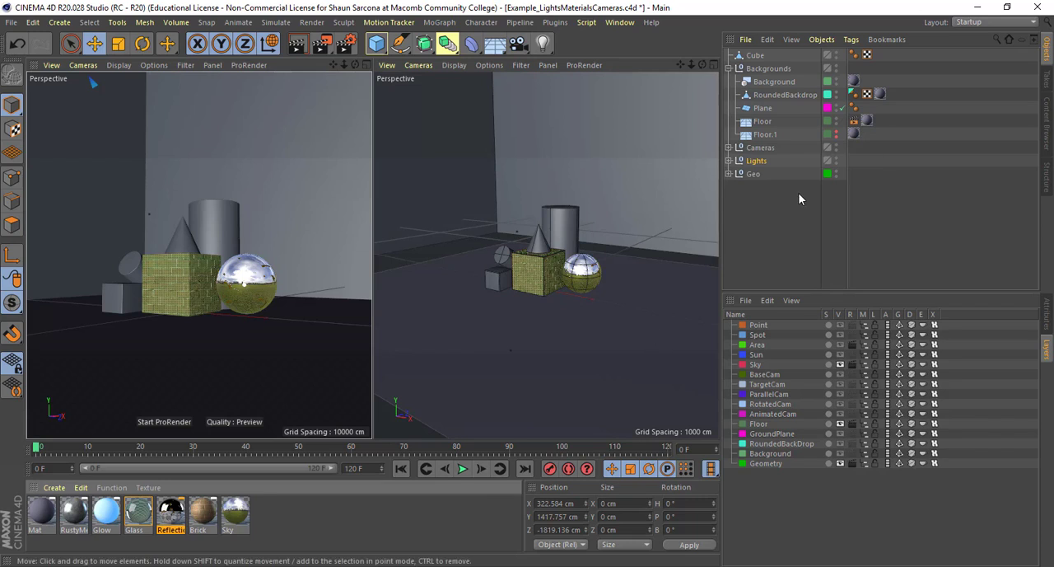
left_click(728, 173)
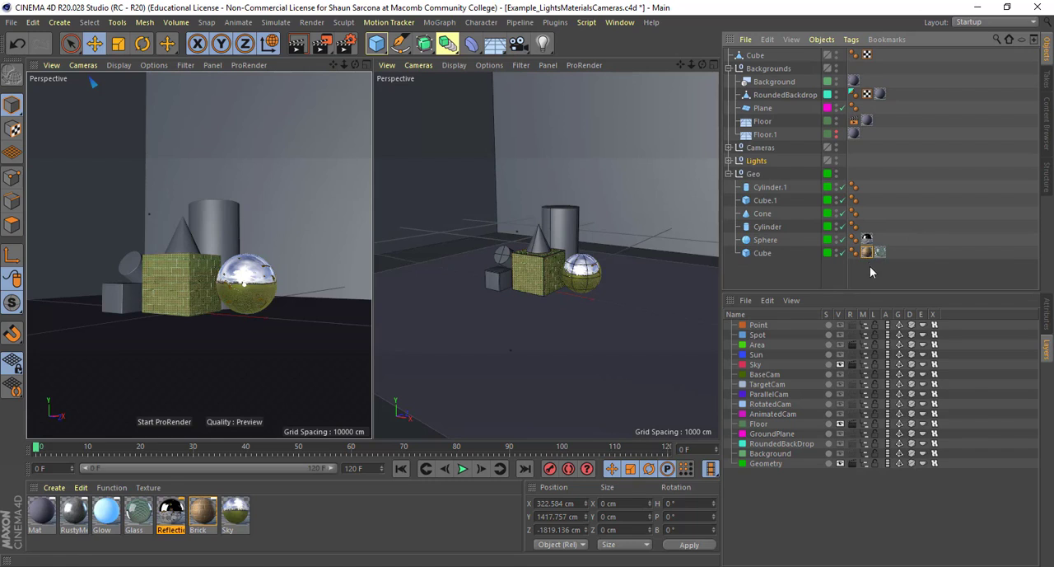
left_click(866, 257)
left_click_drag(866, 260, 864, 256)
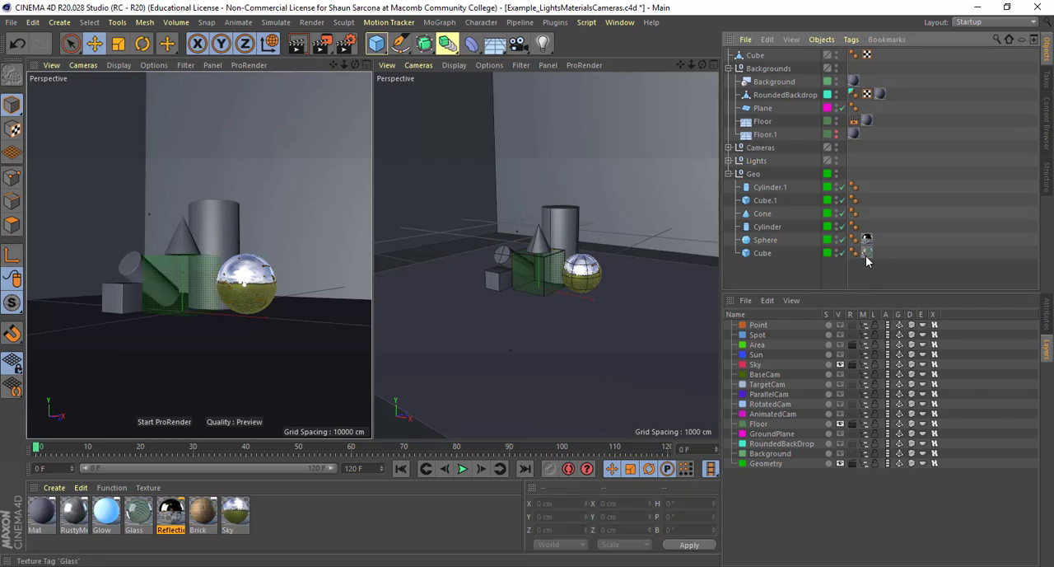
Apply the Brick material to the tall cylinder behind the cube and render the scene
left_click_drag(213, 511, 224, 214)
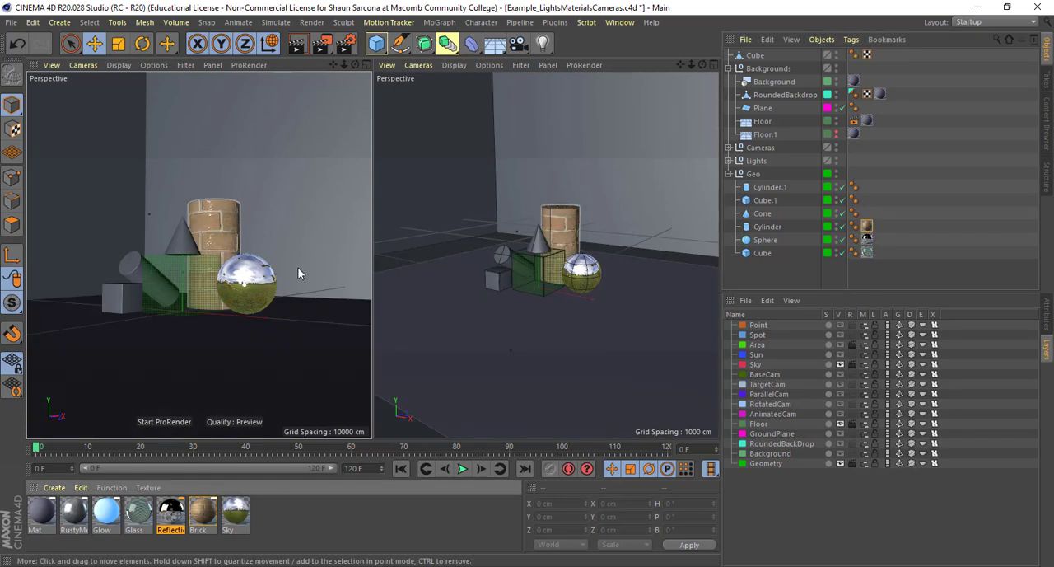
key("shift+r")
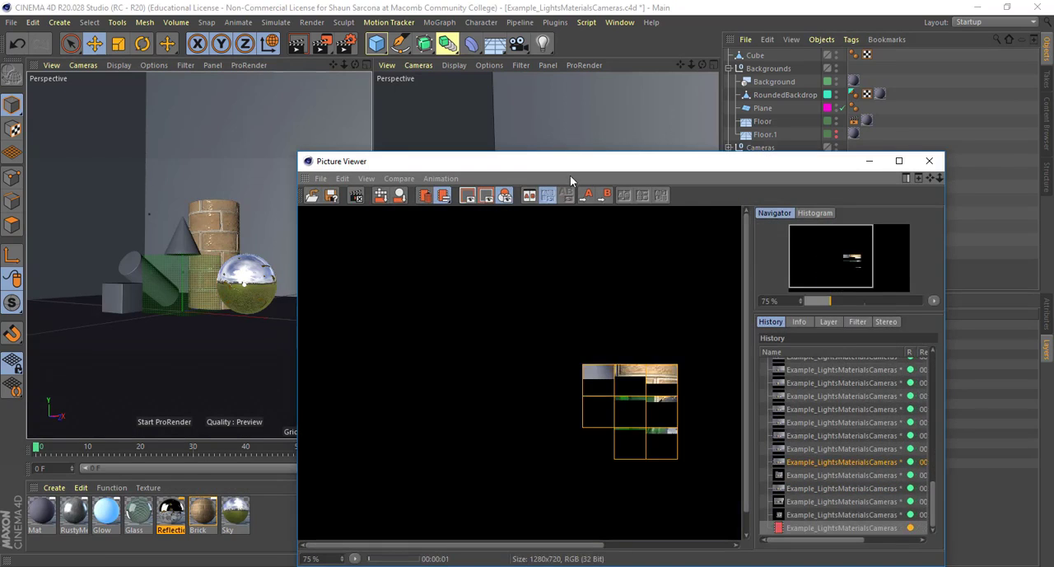
scroll(401, 285, "down", 1)
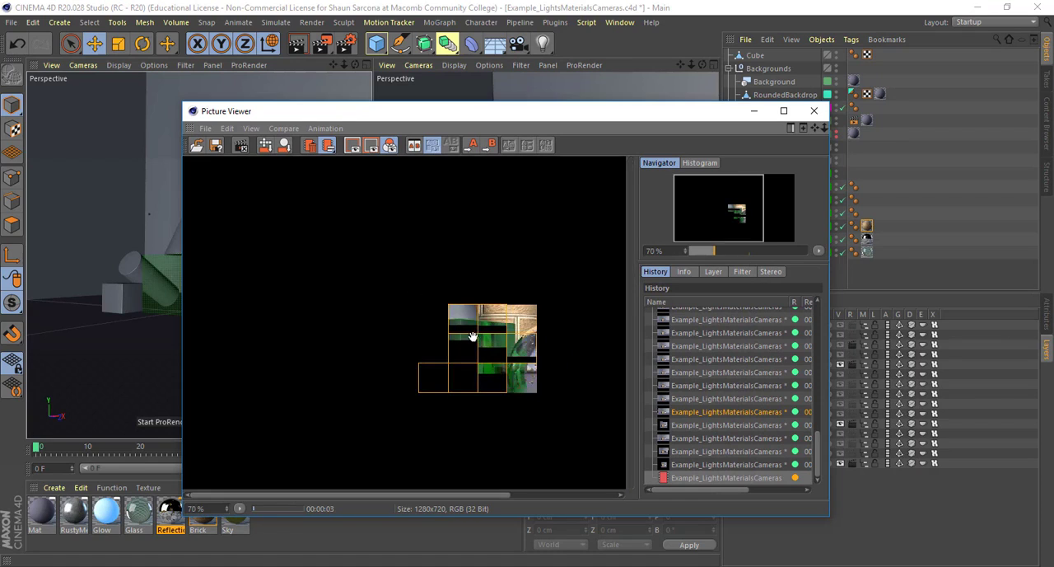
scroll(500, 388, "up", 4)
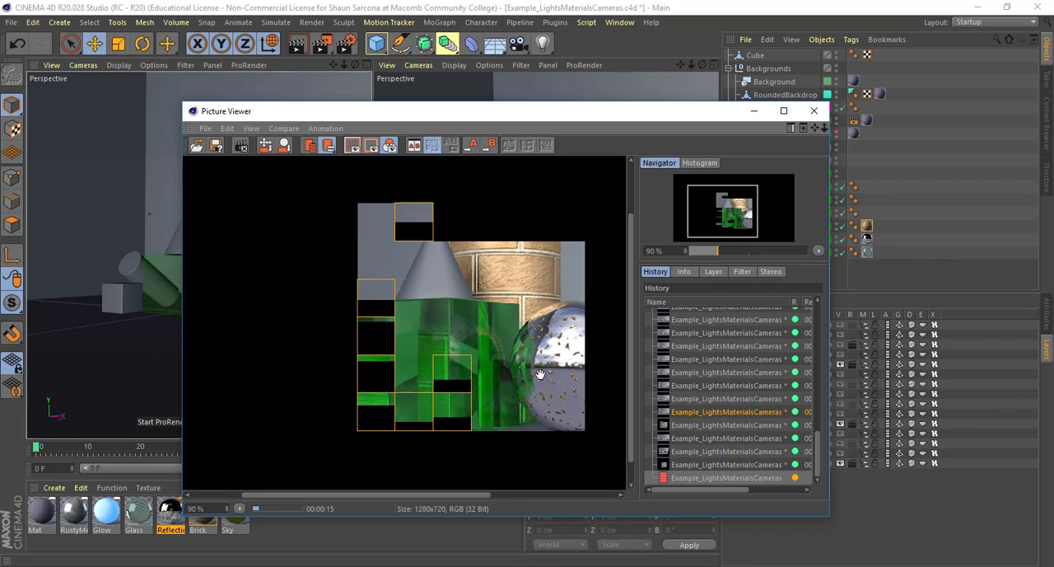
left_click_drag(430, 358, 402, 313)
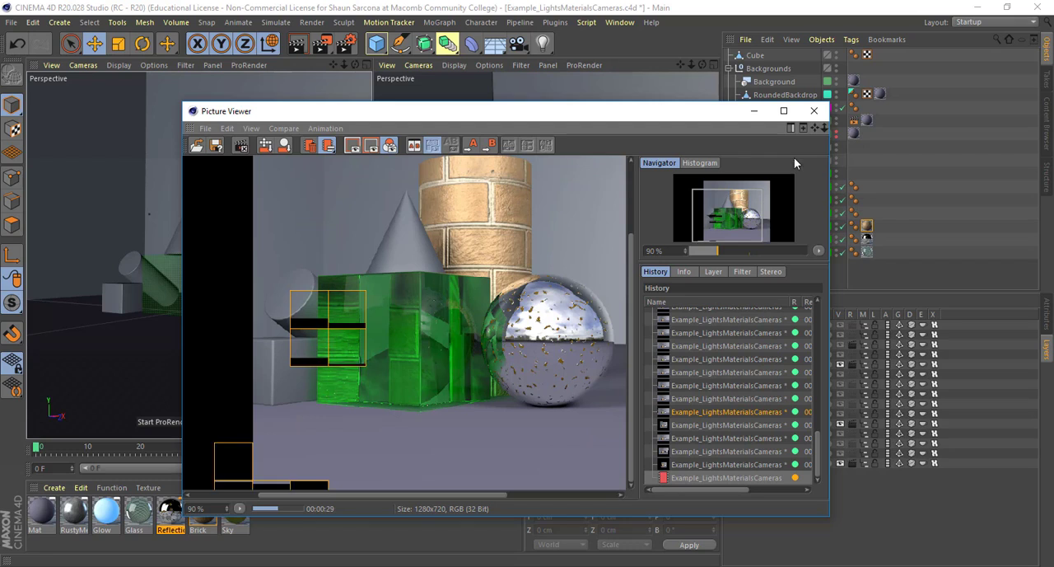
Open the Glass material and examine its Reflectance, Transparency and Color channel settings
double_click(140, 517)
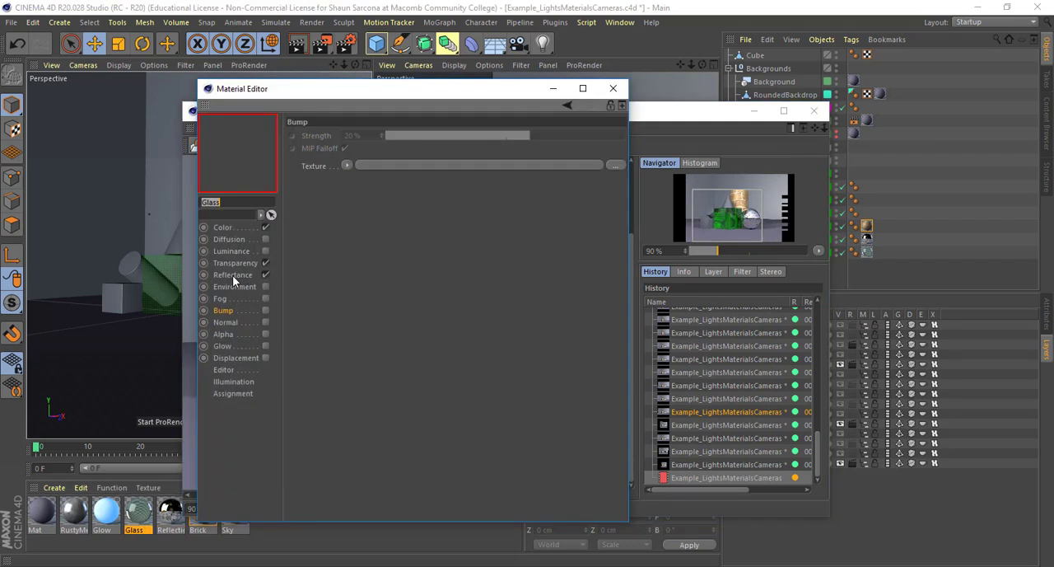
left_click(232, 275)
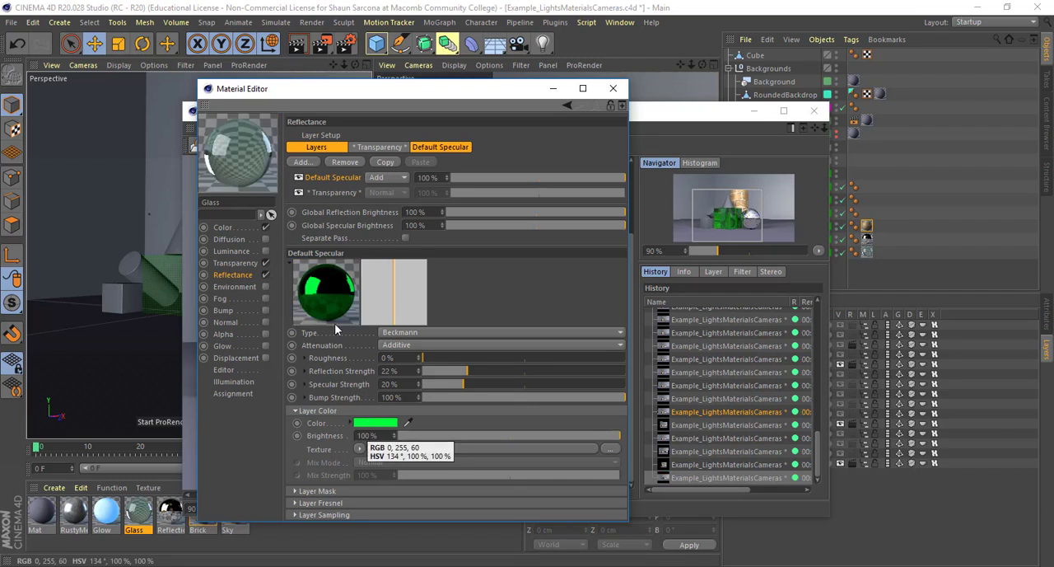
left_click(239, 263)
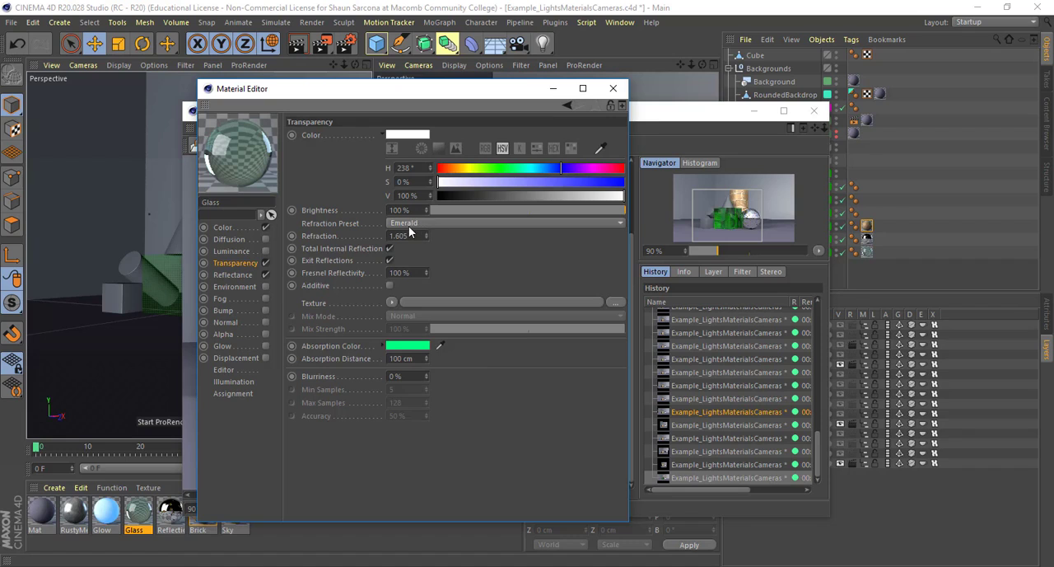
left_click(235, 229)
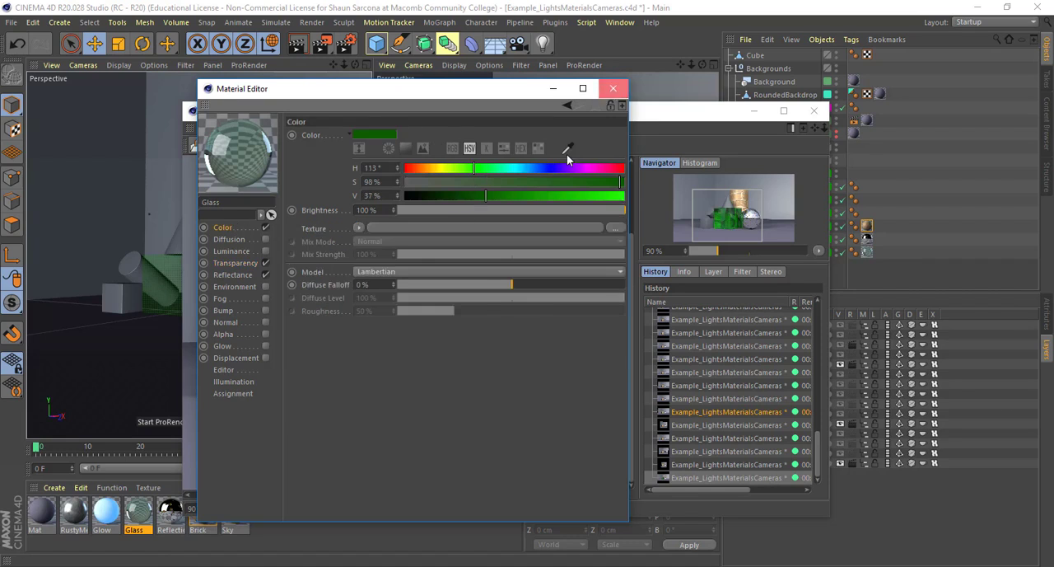
Set the Glass material's transparency blurriness to 50% and render the scene
left_click(610, 88)
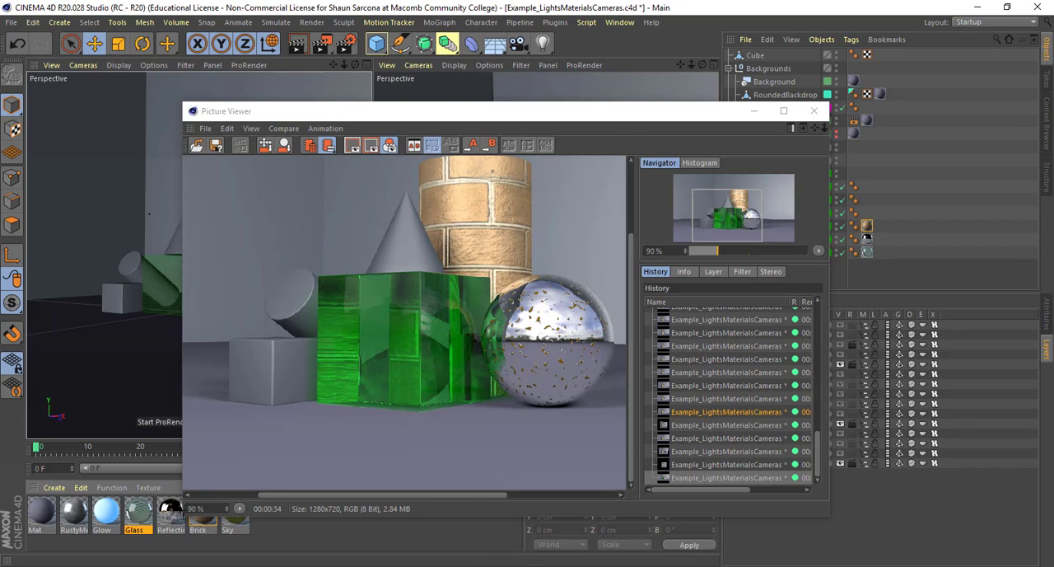
double_click(135, 514)
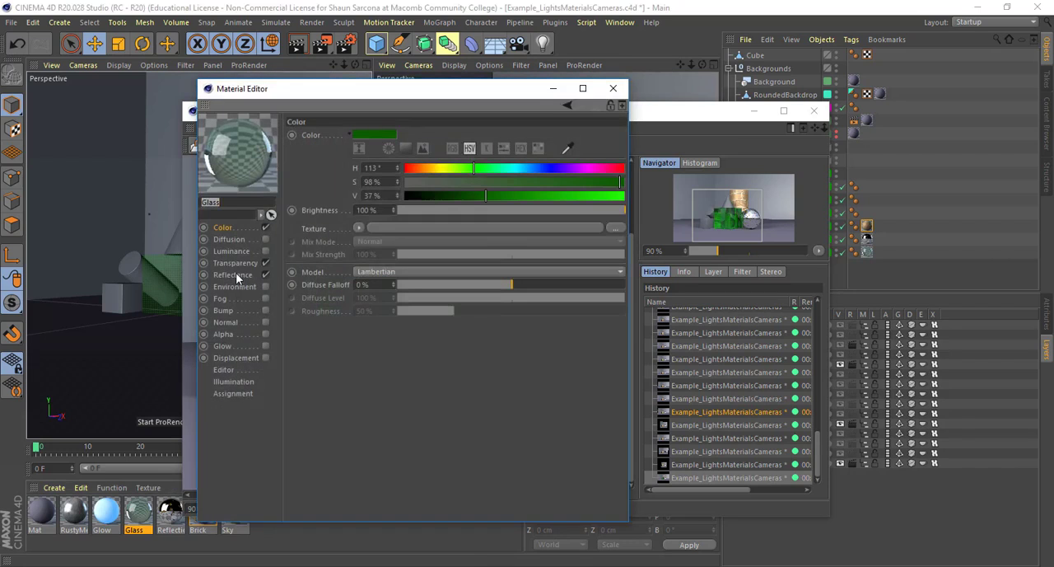
left_click(236, 263)
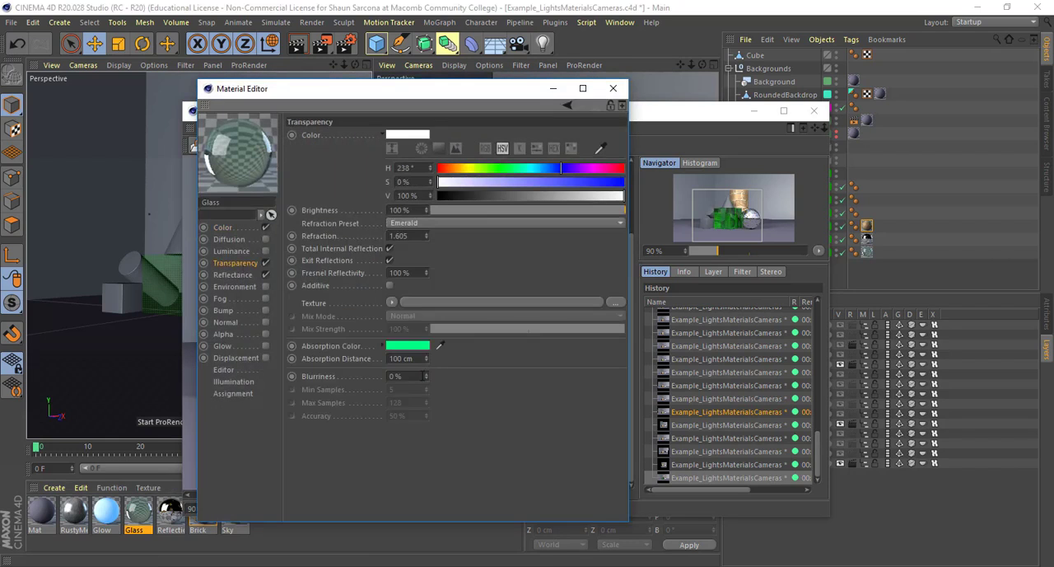
type("50")
key("Return")
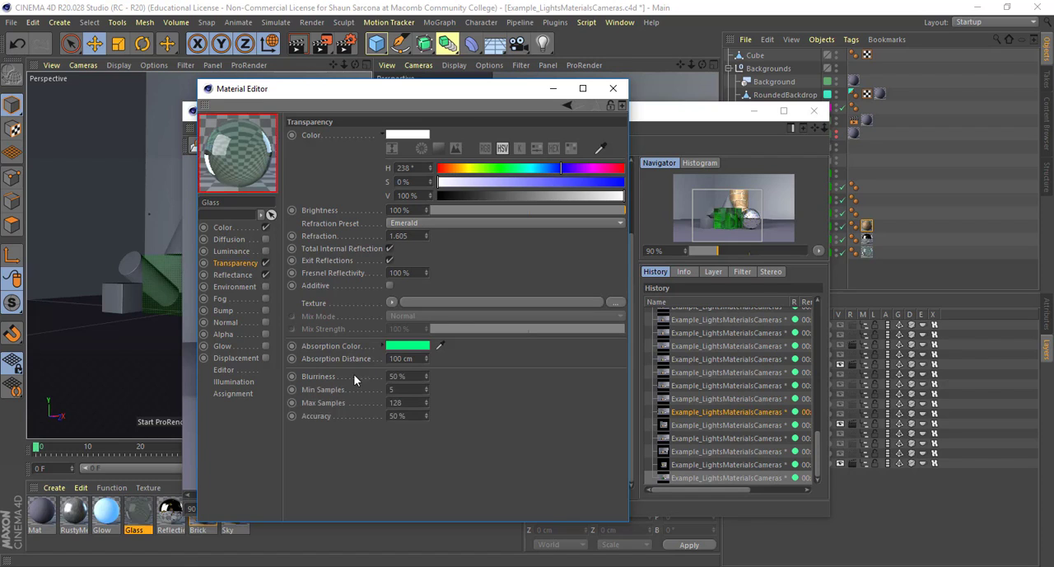
left_click(660, 116)
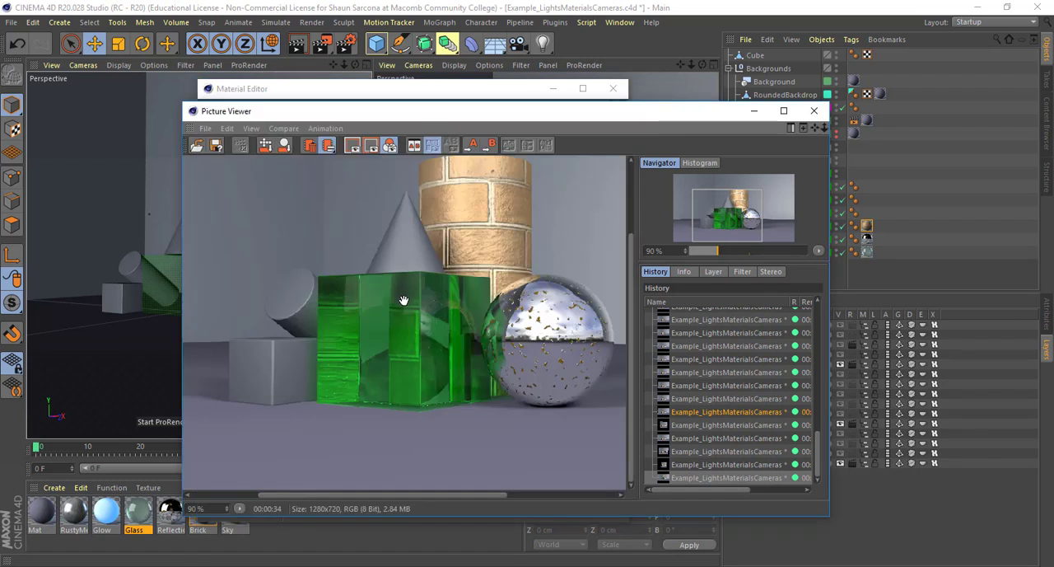
key("shift+r")
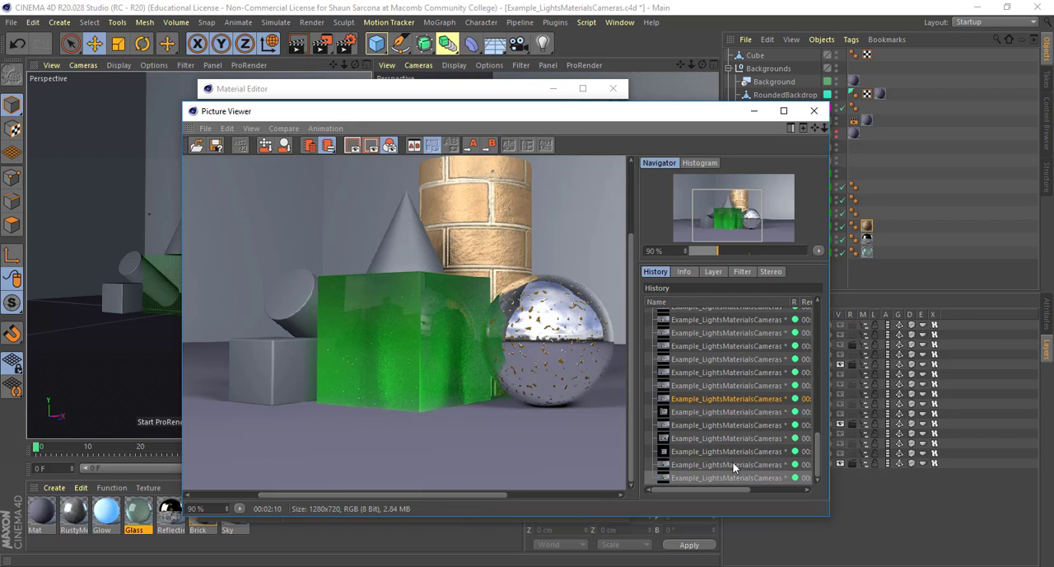
Compare the blurred glass cube render with the previous render up close, switching between the two in the render history
scroll(449, 335, "up", 3)
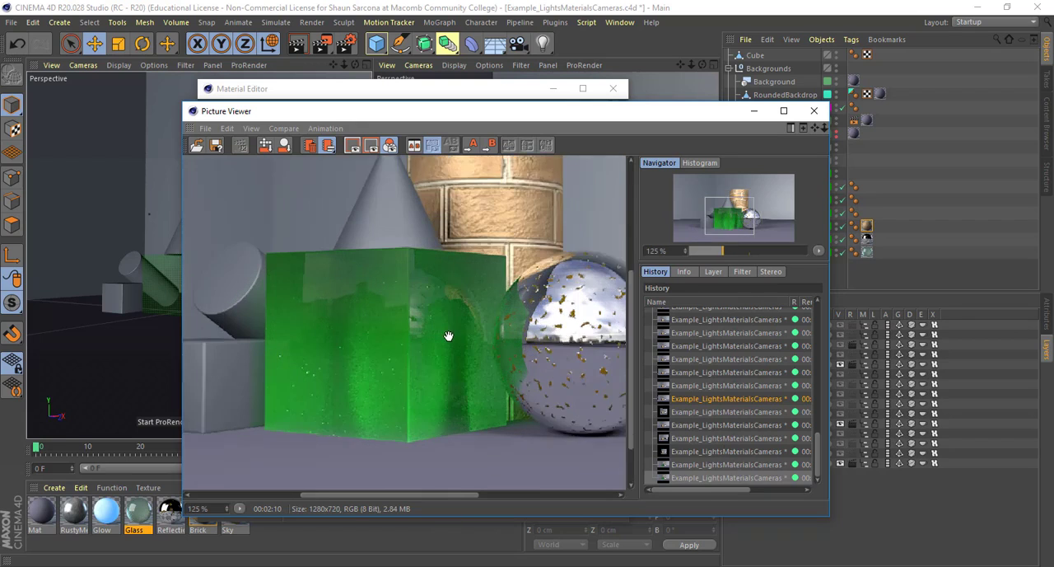
key("Up")
key("Down")
key("Up")
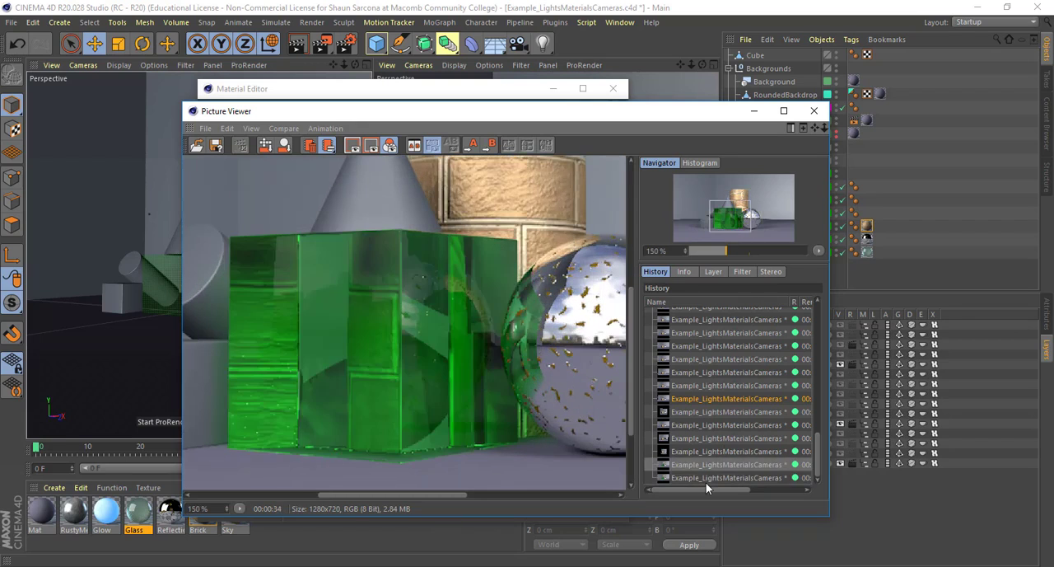
key("Down")
key("Up")
key("Down")
key("Up")
key("Down")
key("Up")
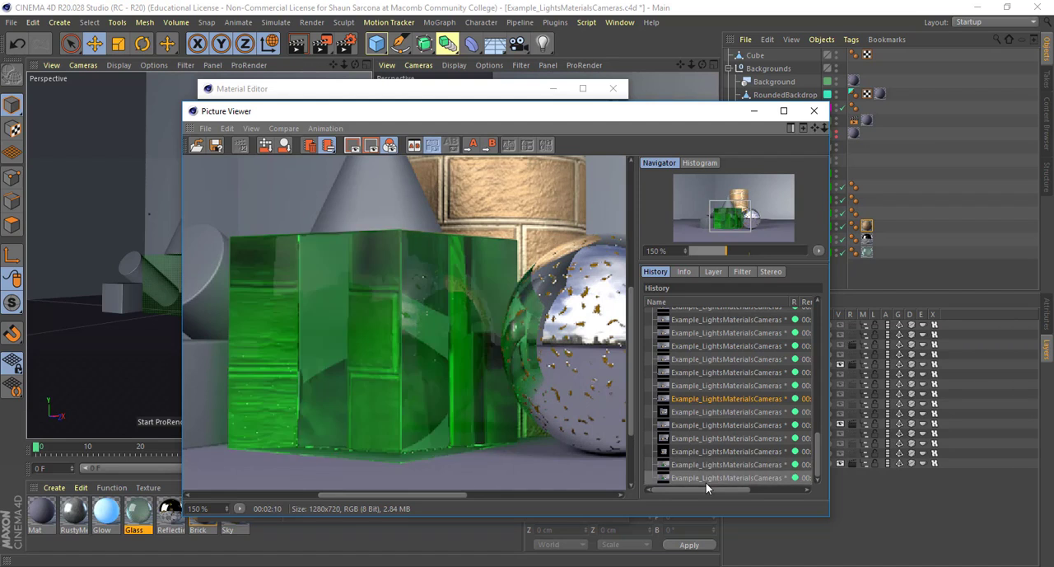
key("Down")
key("Up")
key("Down")
key("Up")
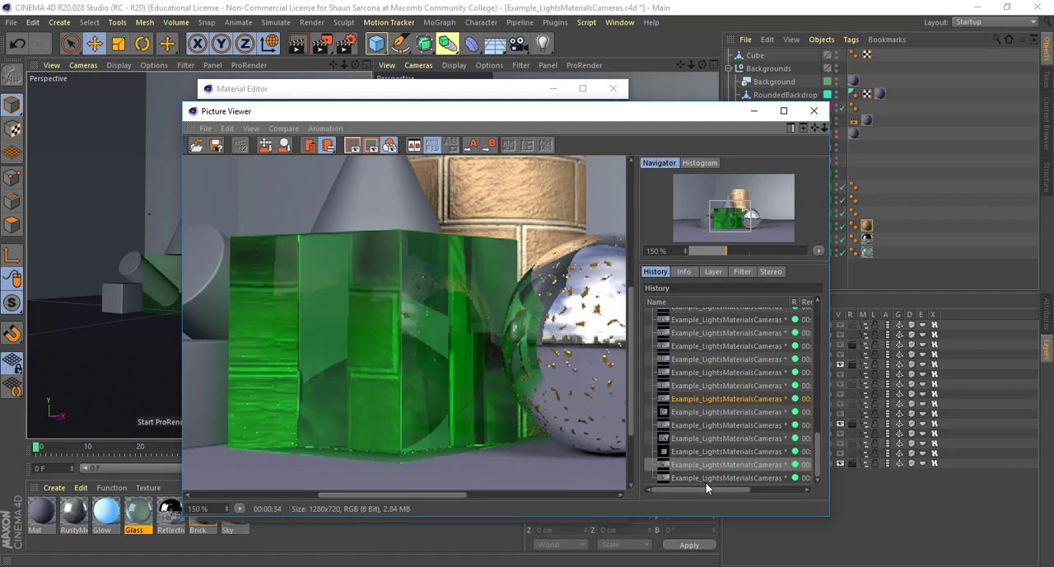
key("Down")
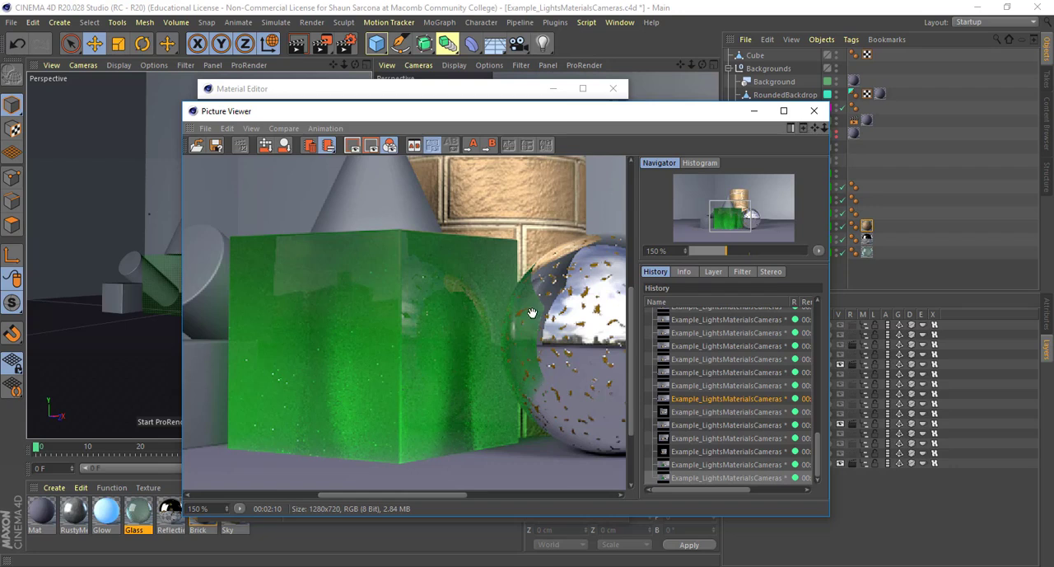
scroll(532, 312, "down", 5)
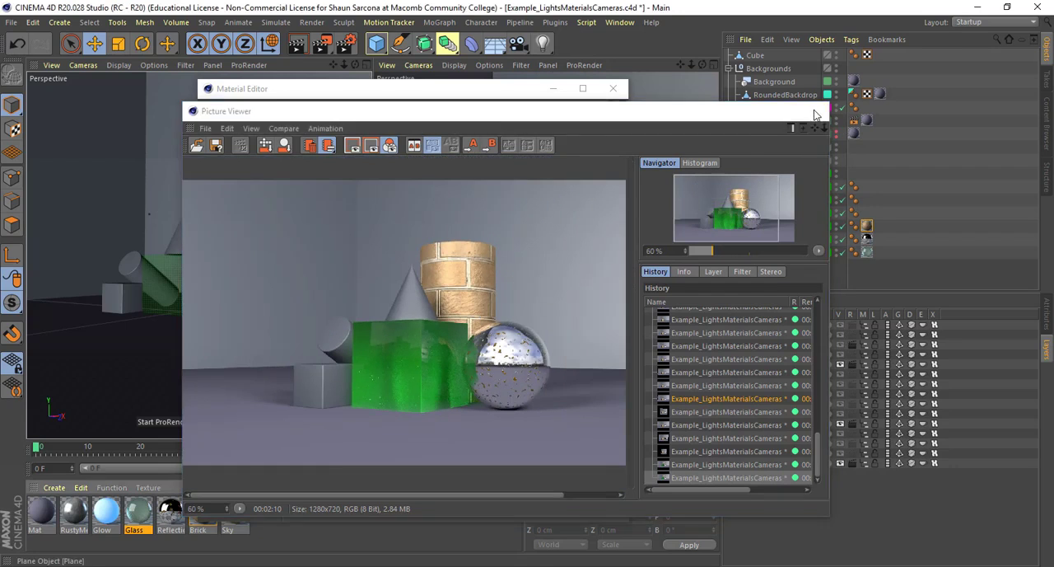
left_click(814, 110)
left_click(612, 88)
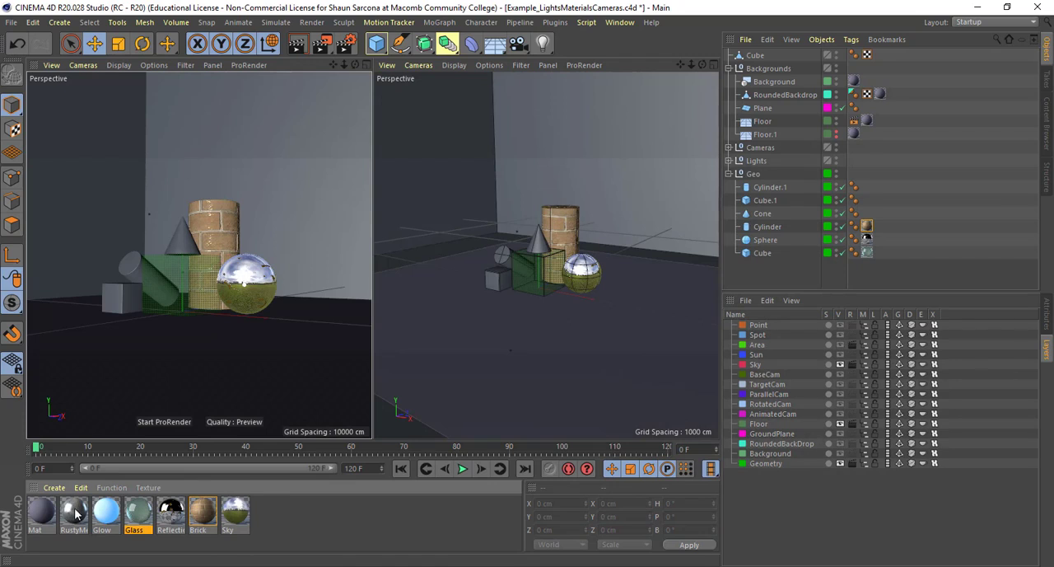
Apply the RustyMetal material to the cone and examine its Color, Reflectance and Bump channel settings
left_click_drag(76, 512, 176, 241)
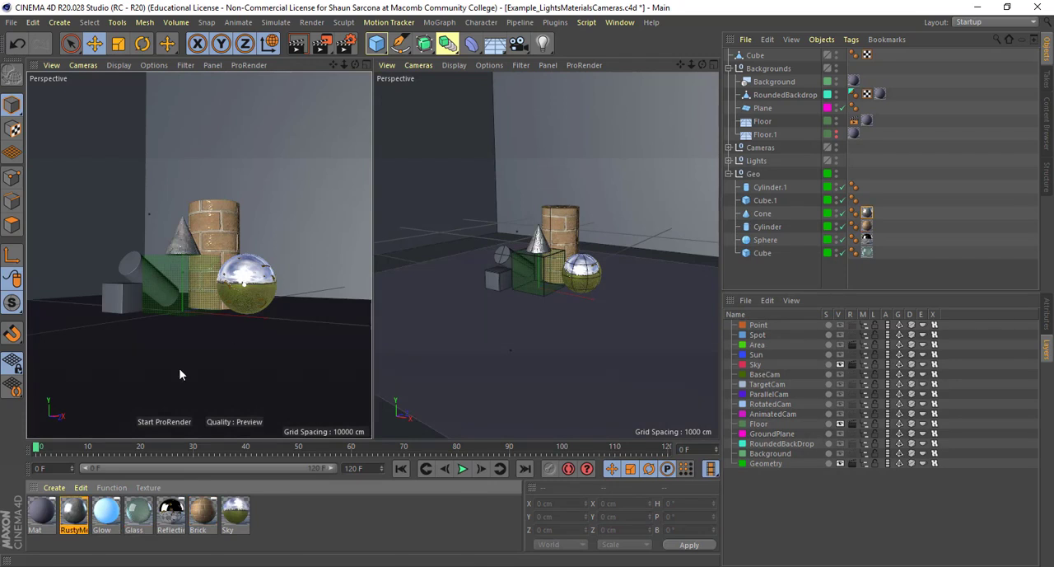
double_click(75, 517)
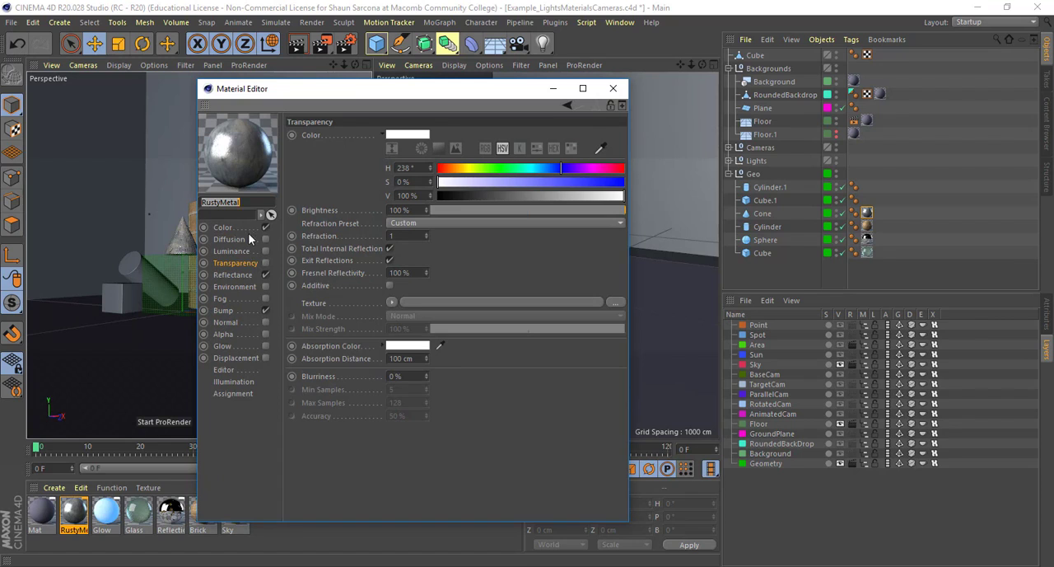
left_click(224, 227)
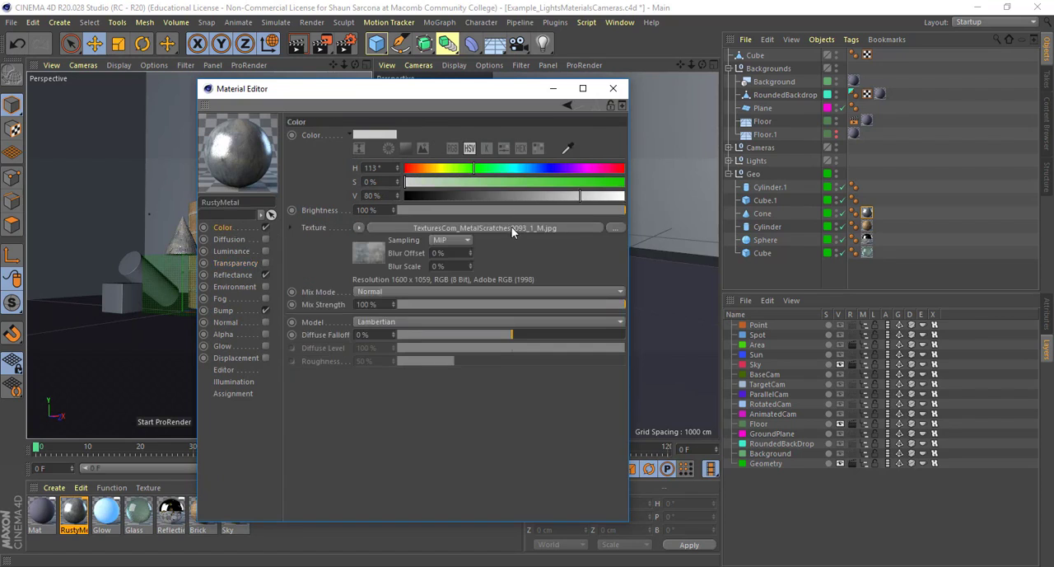
left_click(234, 274)
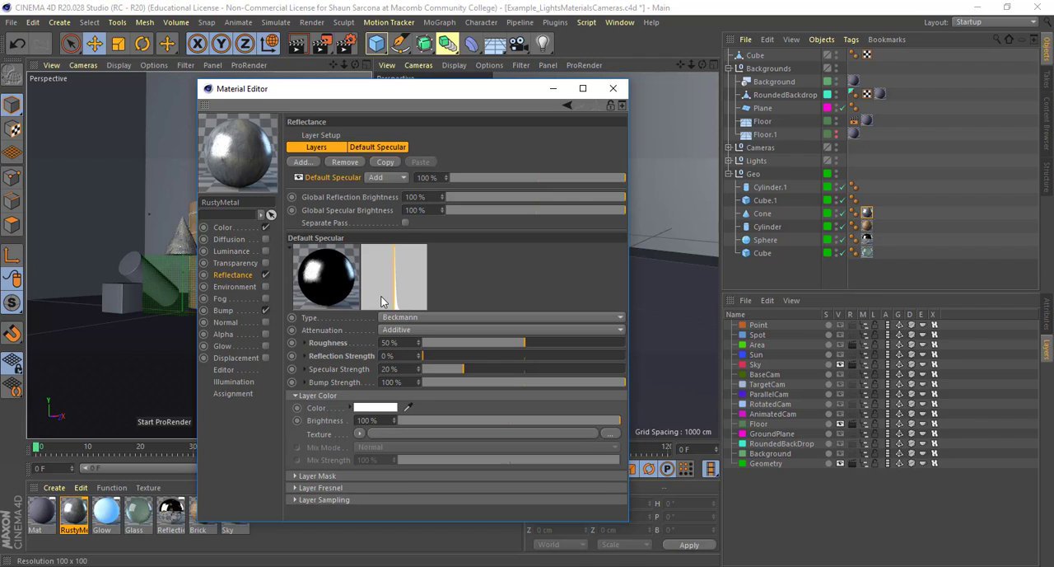
left_click(305, 343)
left_click(304, 344)
left_click(305, 344)
left_click(305, 343)
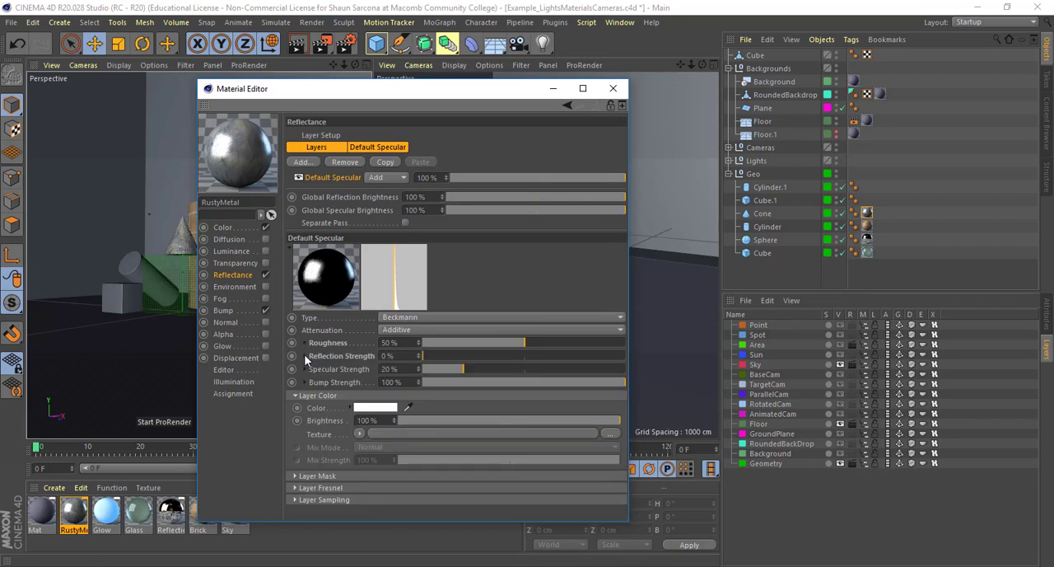
left_click(227, 311)
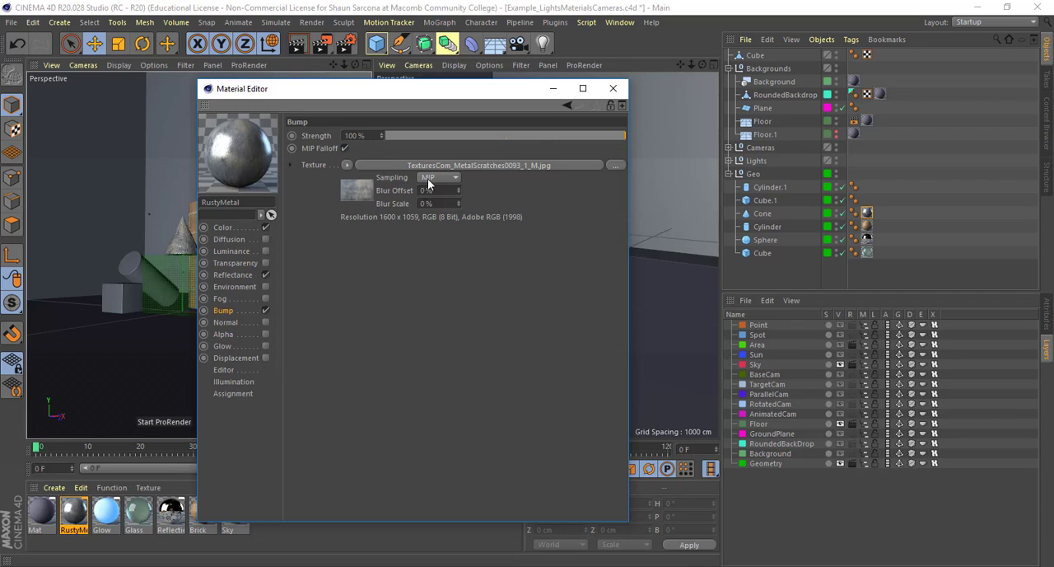
left_click(614, 89)
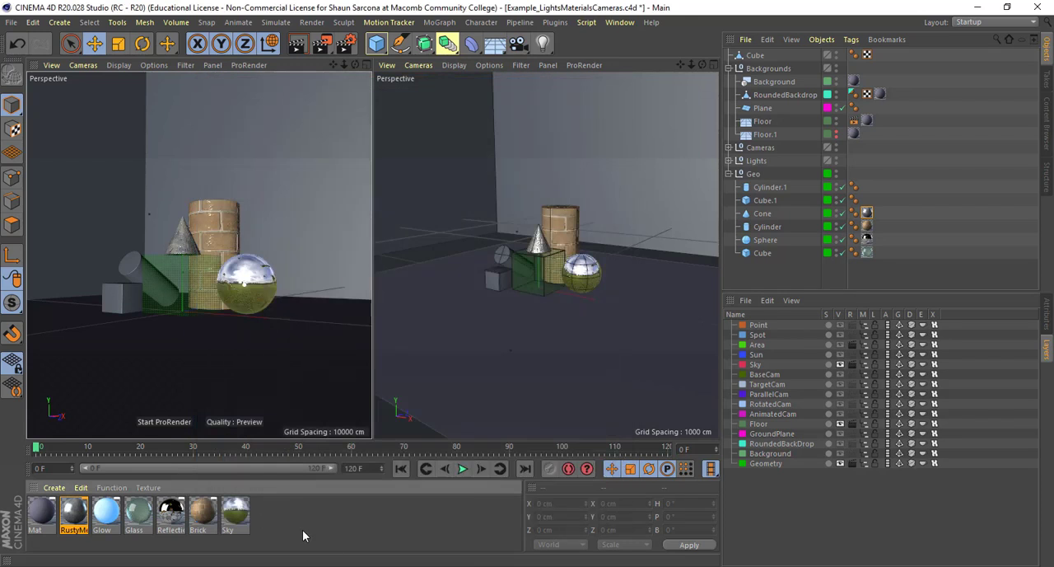
Open the Mat material and examine its Color and Reflectance channel settings
double_click(43, 506)
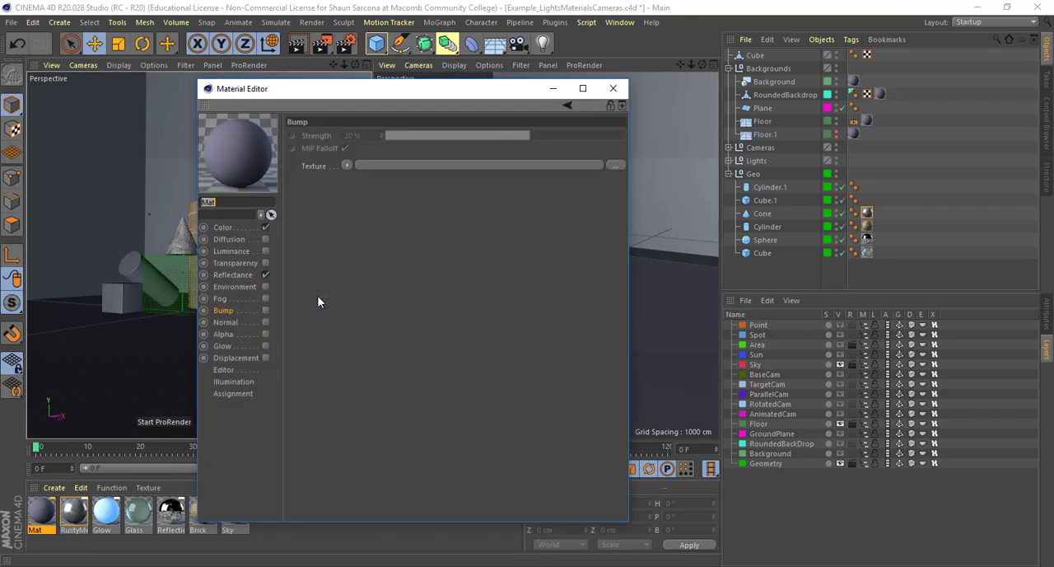
left_click(224, 227)
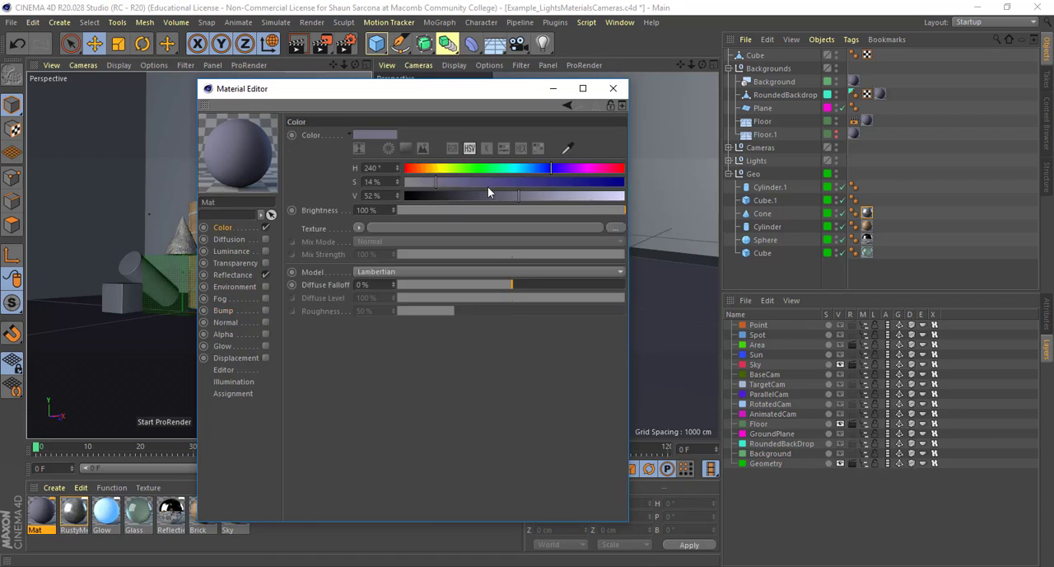
left_click(225, 274)
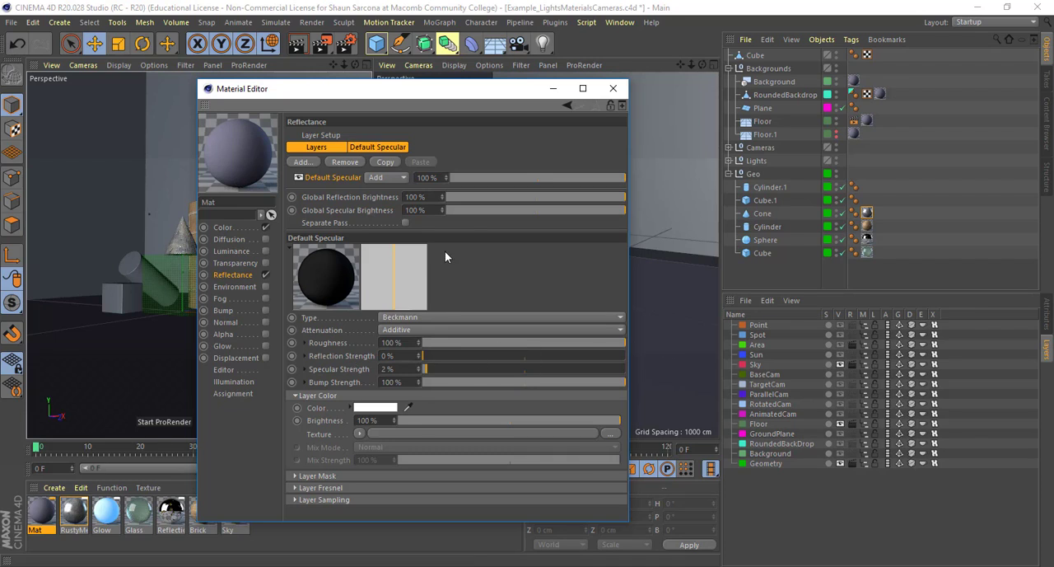
mouse_move(429, 355)
left_mouse_down()
mouse_move(440, 355)
mouse_move(429, 356)
left_mouse_up()
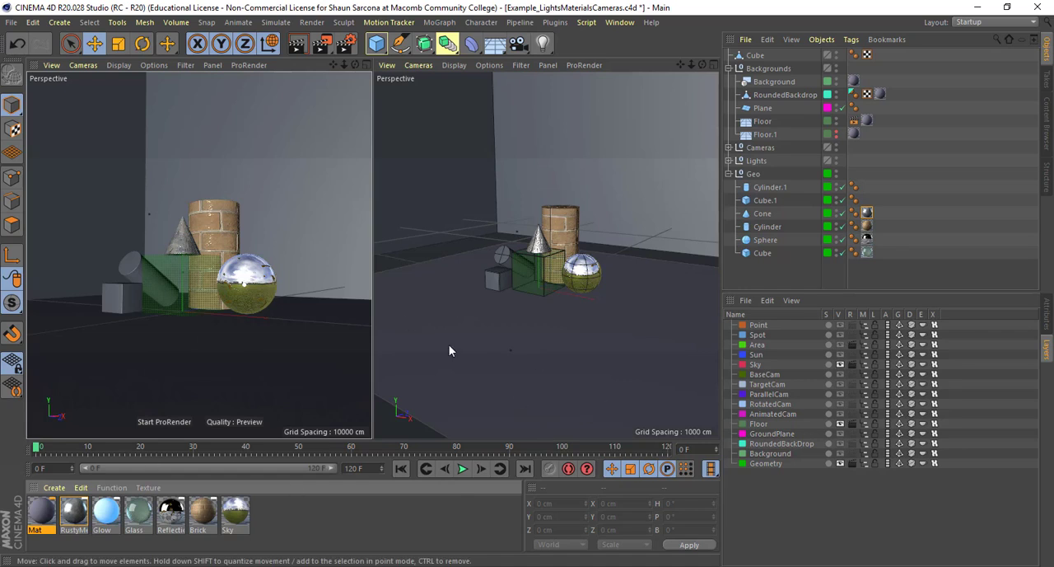
Open the Glow material and examine its Color, Luminance and Reflectance channel settings
double_click(108, 512)
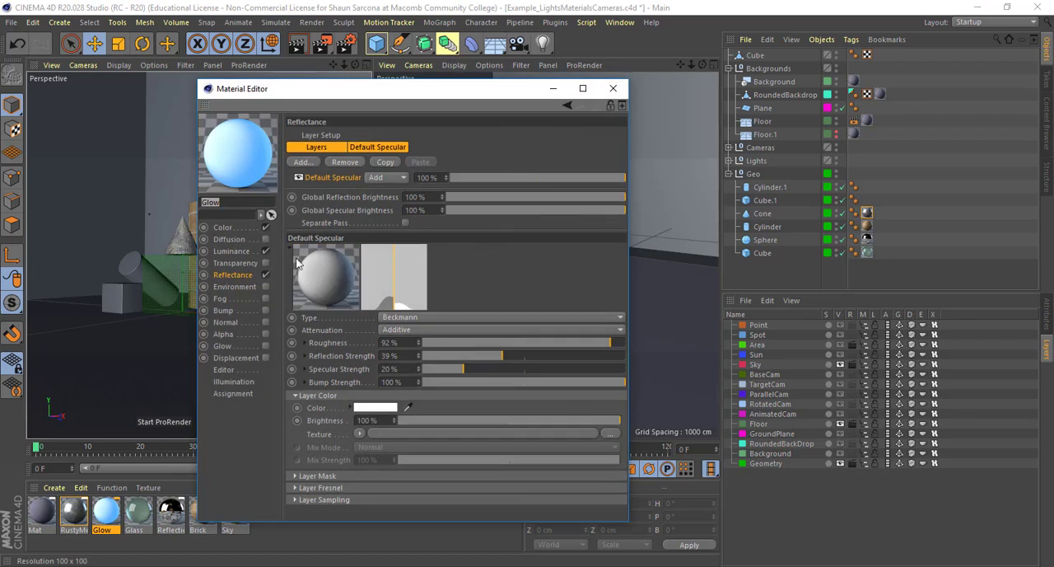
left_click(243, 229)
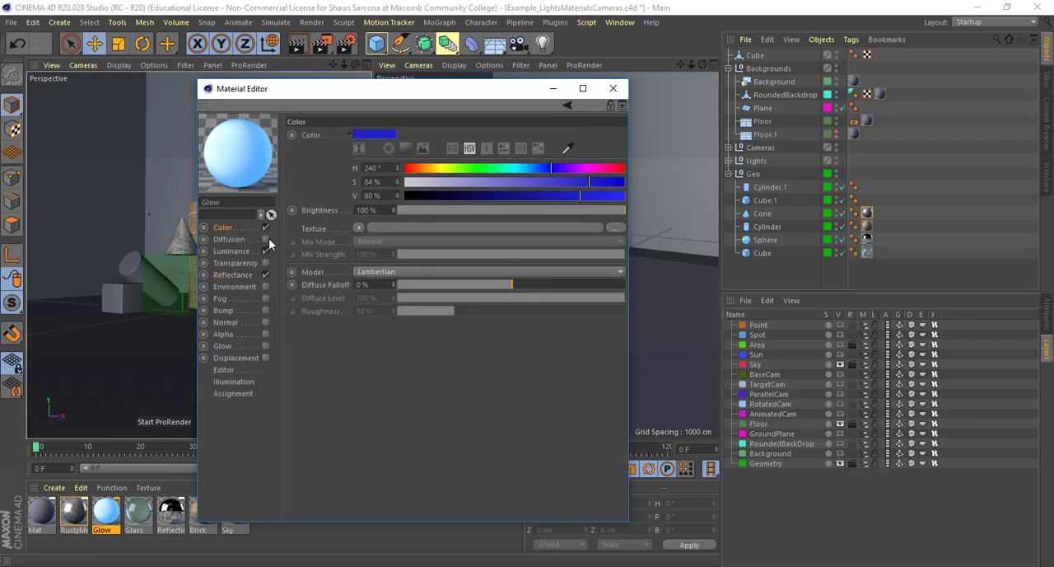
left_click(233, 251)
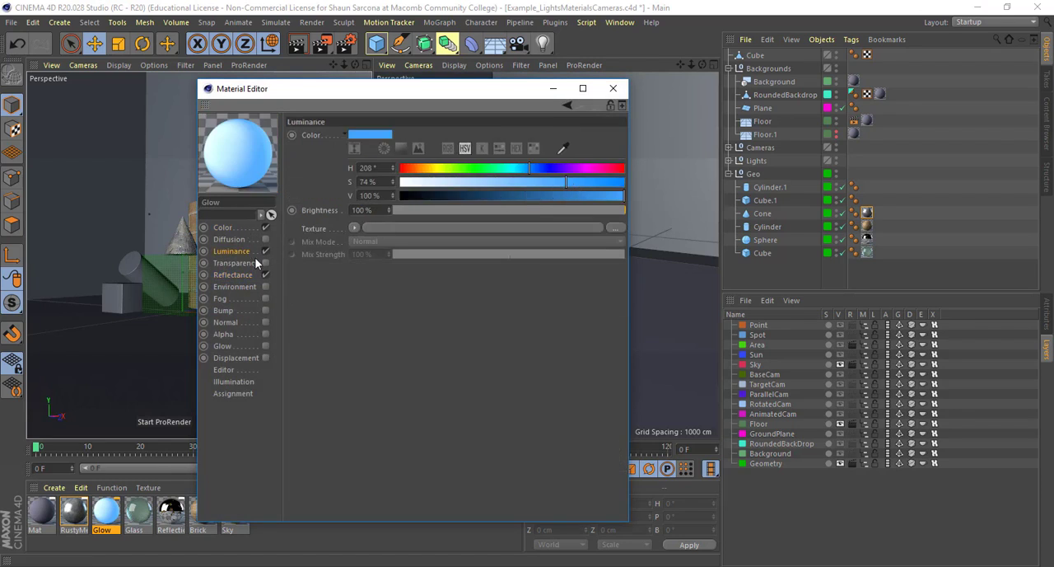
left_click(235, 275)
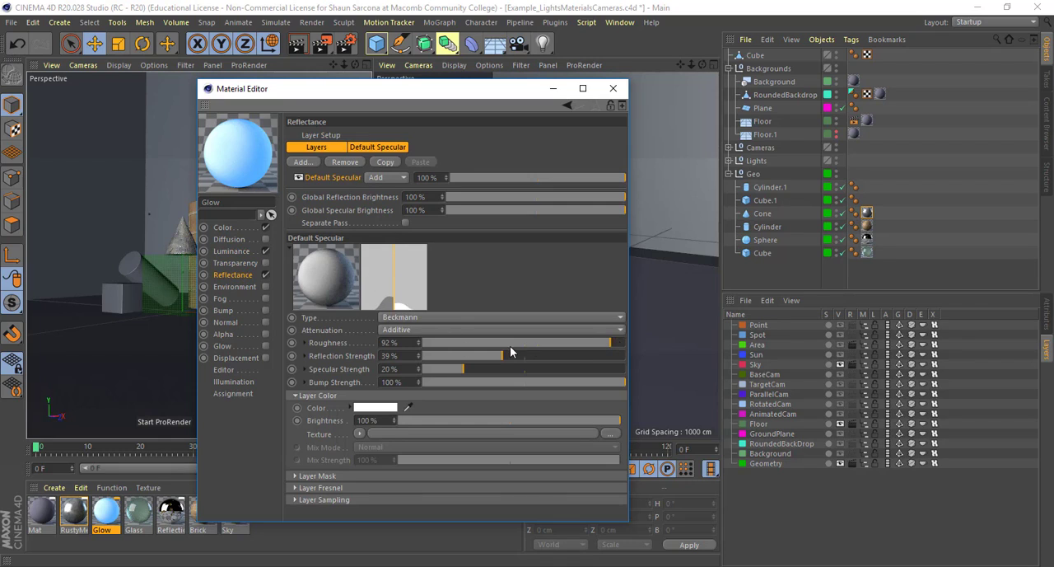
Try the Glow material's reflectance roughness at 0% and 100%, and set it back to 92%
left_click_drag(486, 349, 373, 347)
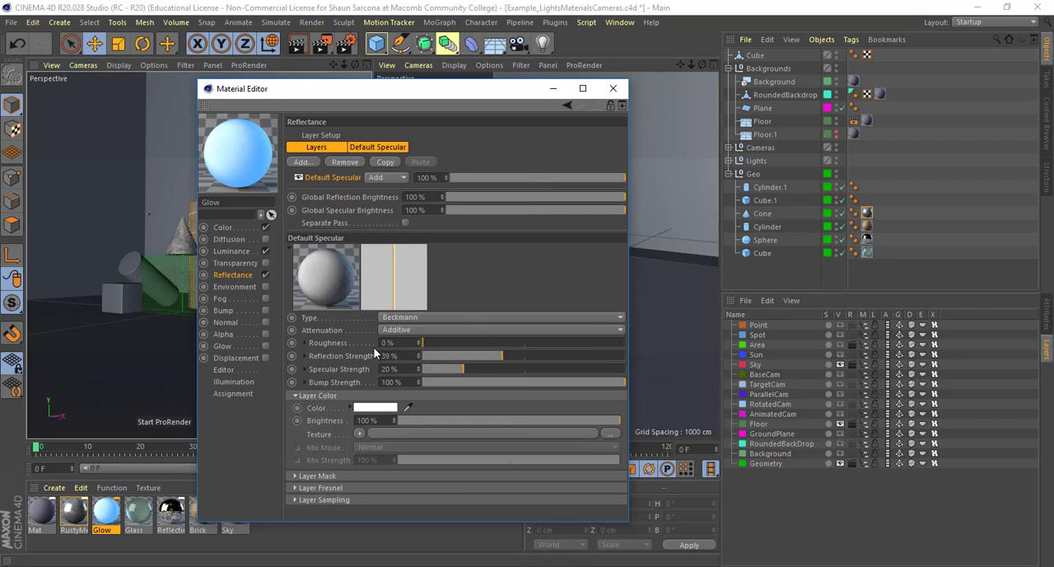
left_click_drag(454, 345, 693, 376)
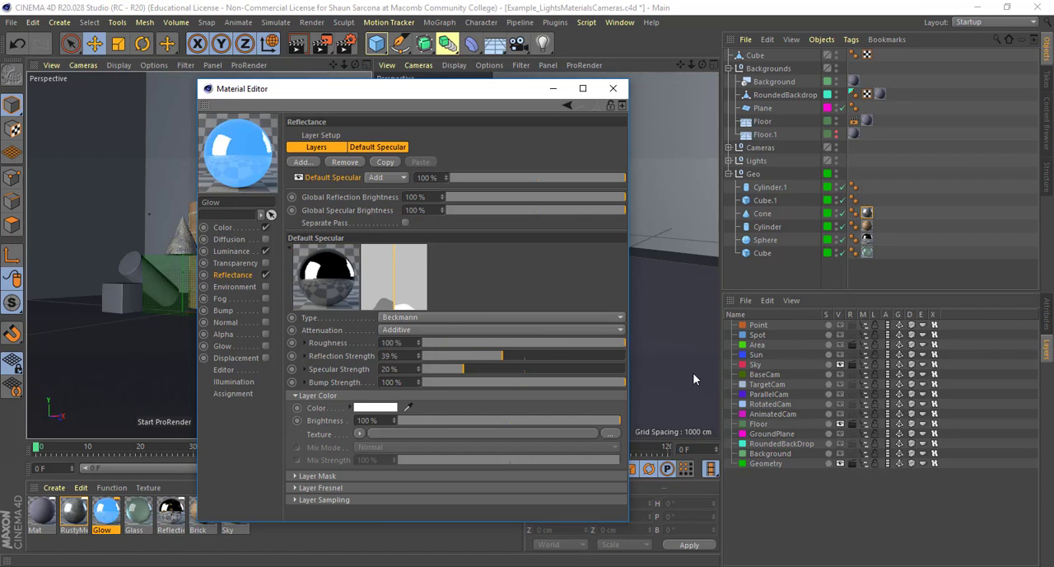
left_click_drag(620, 363, 609, 357)
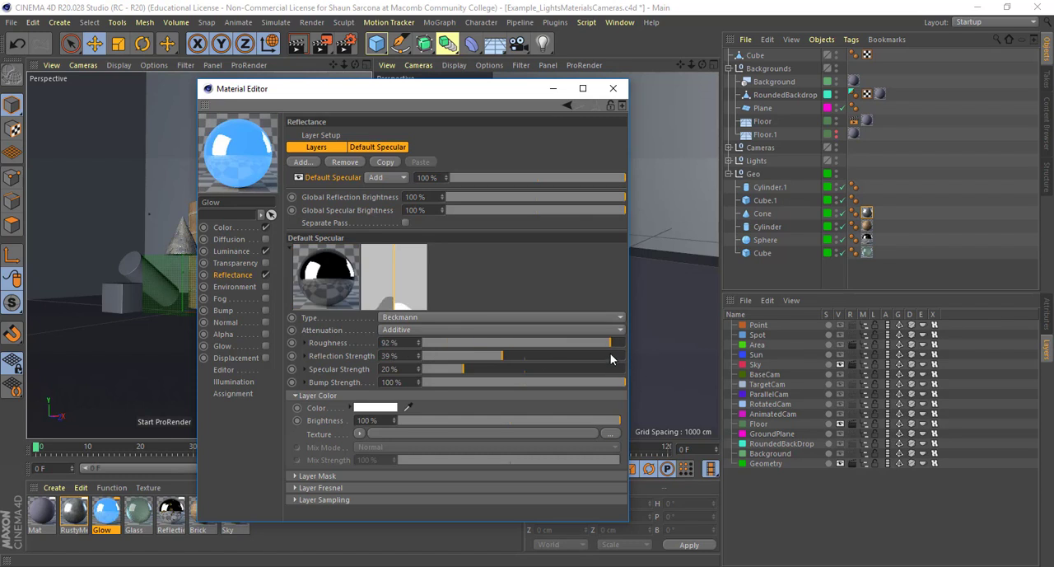
left_click(612, 89)
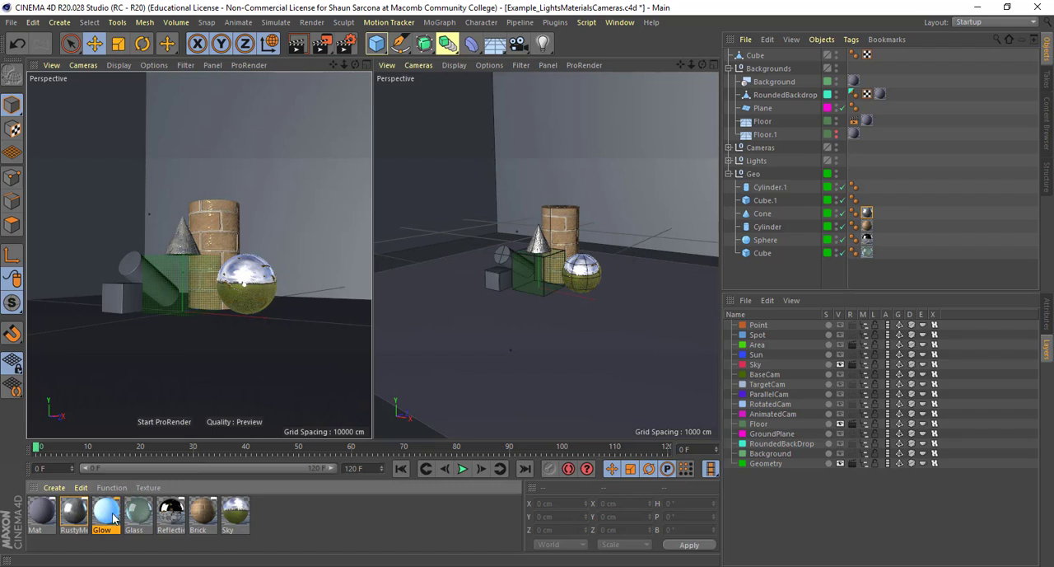
Apply the Glow material to the small cube and enable the Object Glow effect in the render settings
left_click_drag(129, 380, 109, 303)
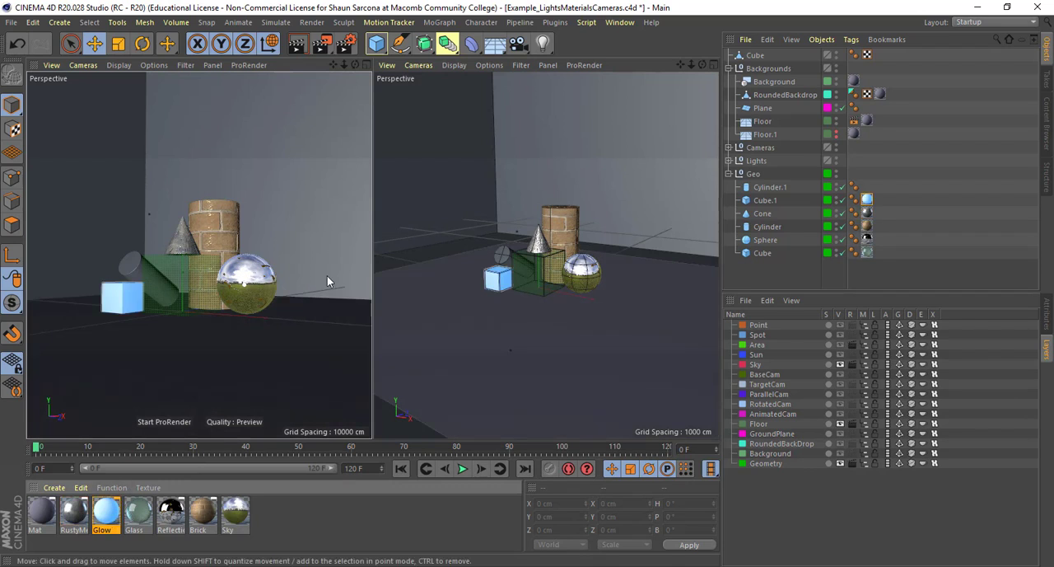
left_click(346, 43)
left_click(351, 168)
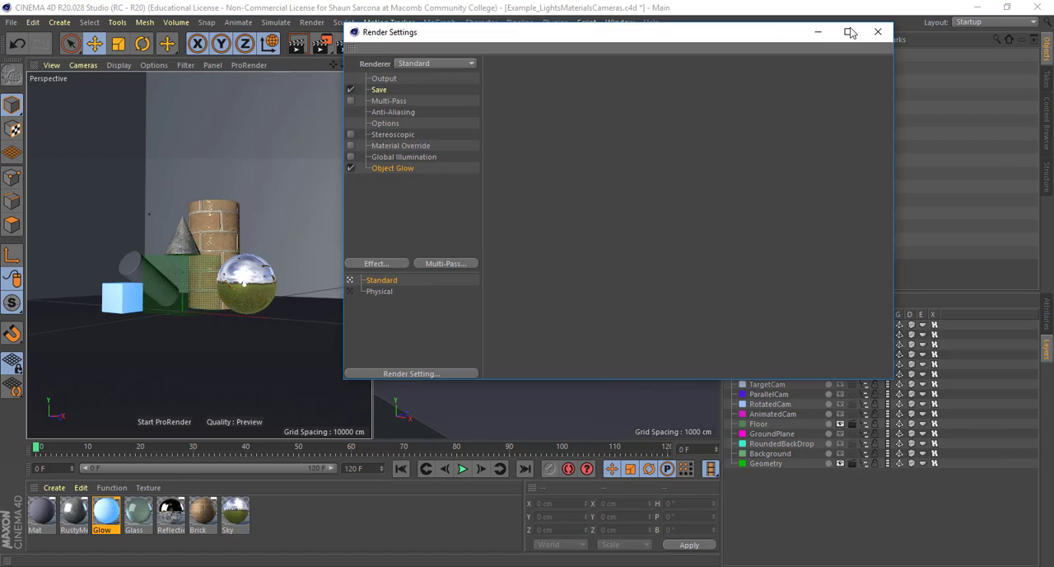
left_click(878, 32)
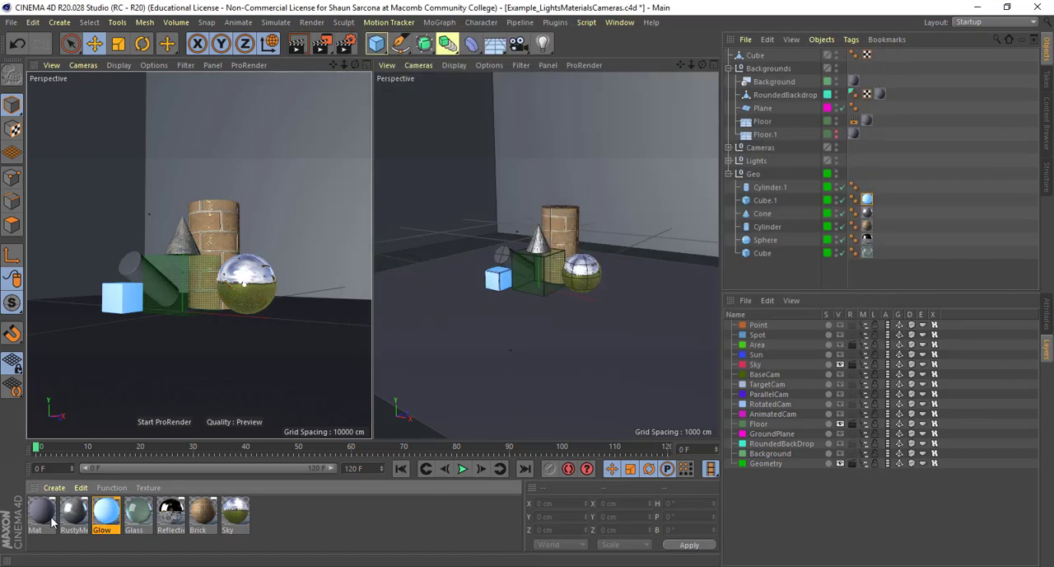
Apply the Mat material to the large glass cube
left_click_drag(168, 341, 200, 280)
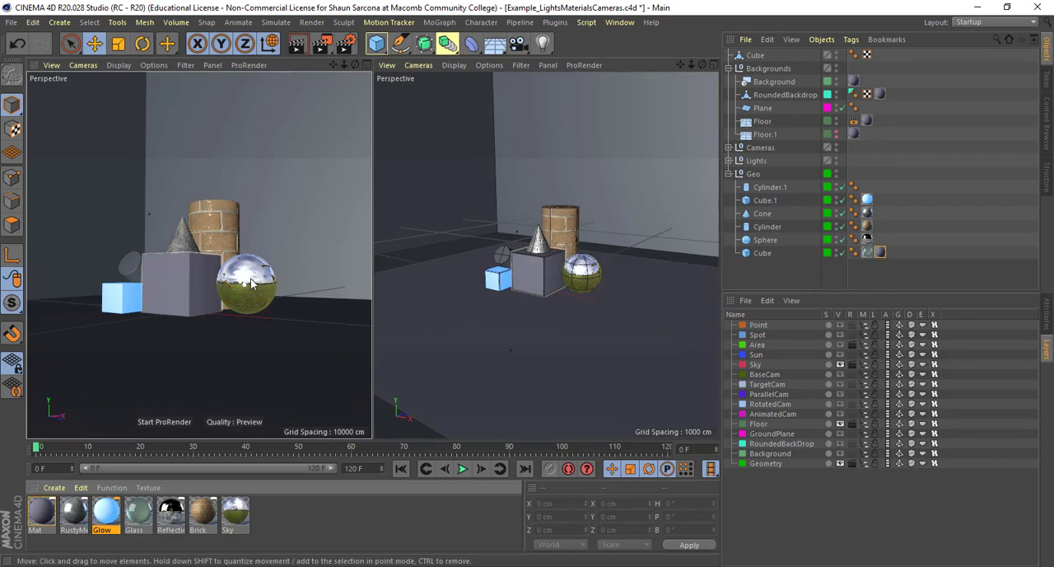
Render the scene to the Picture Viewer and inspect the small glowing cube up close
key("shift+r")
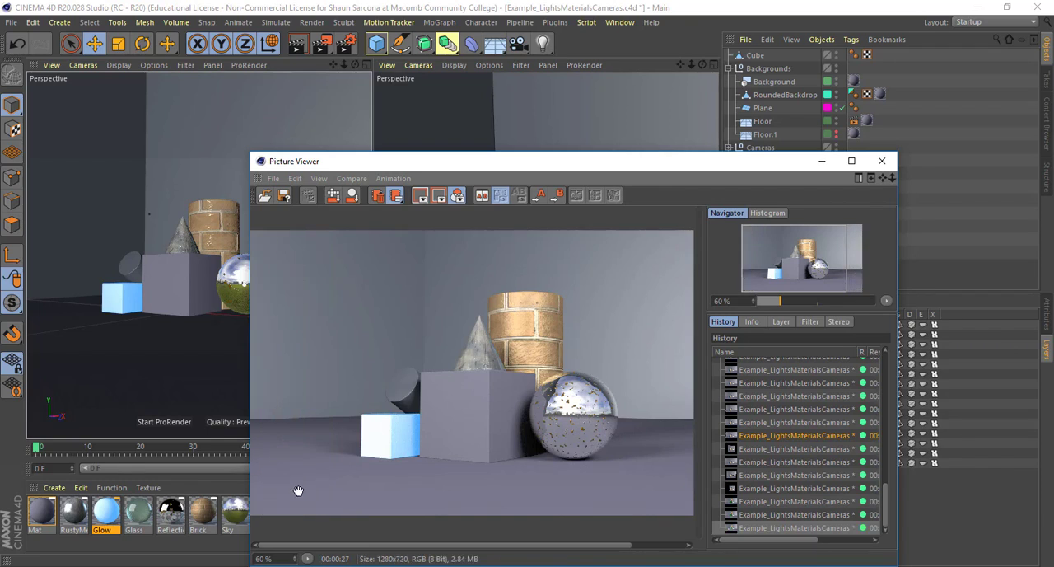
scroll(500, 497, "up", 5)
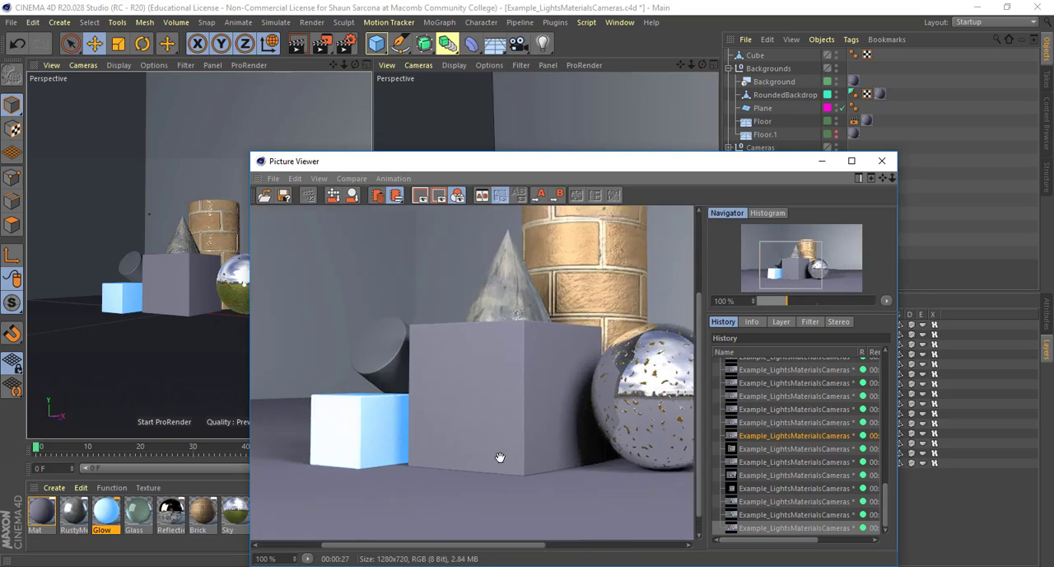
scroll(502, 459, "up", 3)
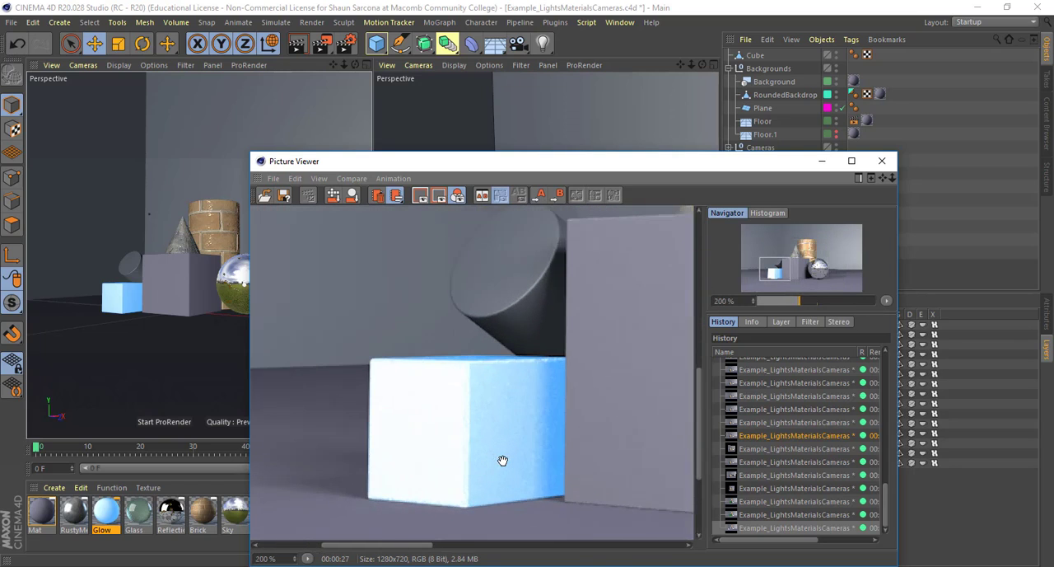
Enable the Glow channel in the Glow material and set its outer strength to 101%
double_click(105, 519)
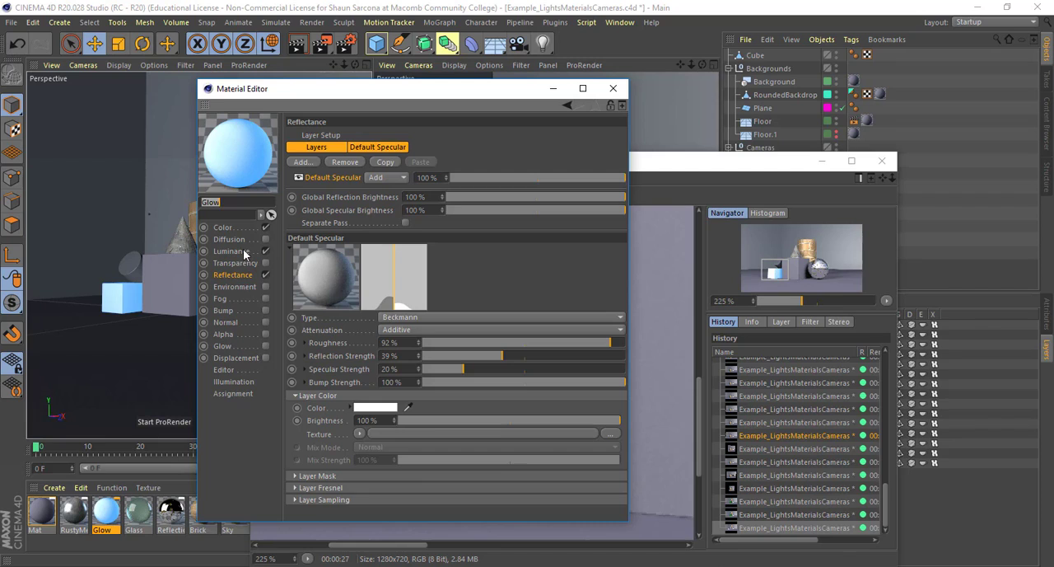
left_click(234, 251)
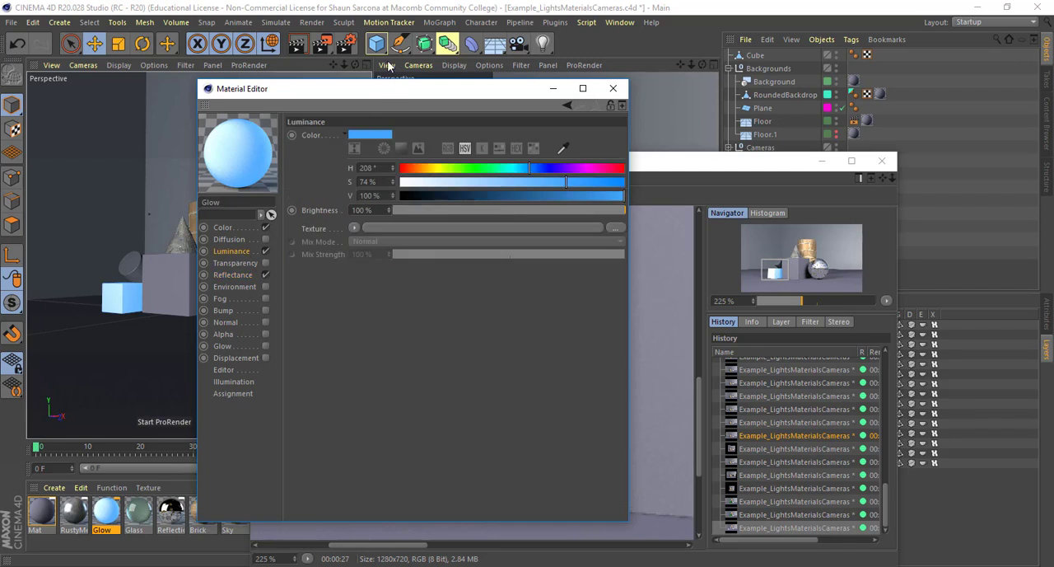
left_click(233, 346)
left_click(264, 346)
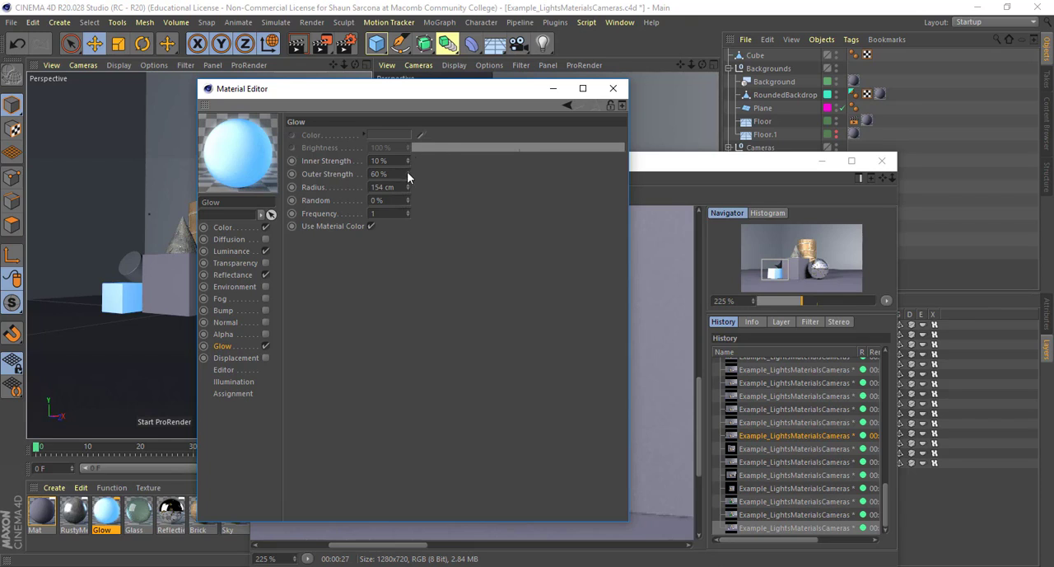
left_click_drag(408, 173, 407, 148)
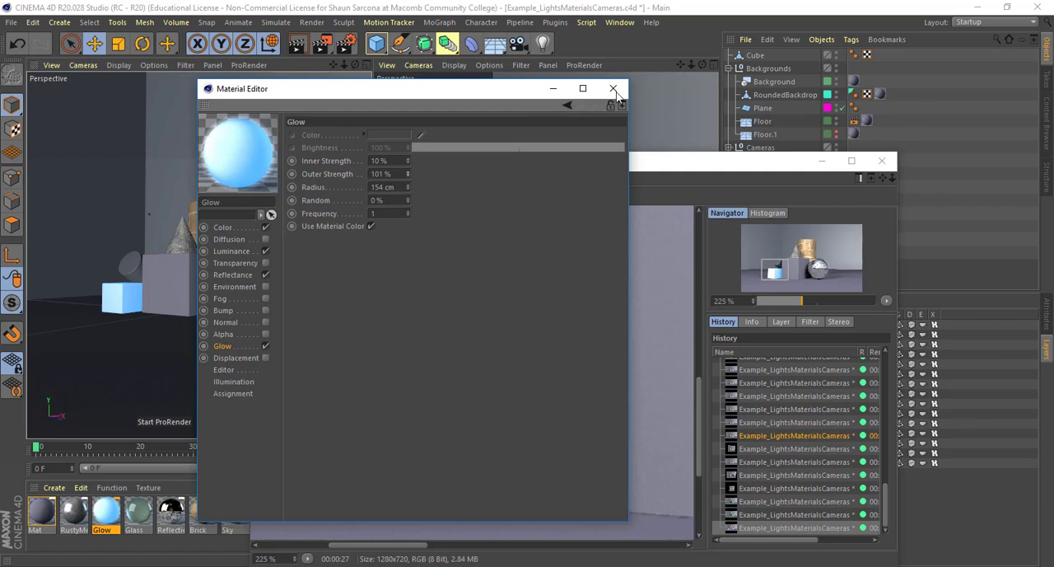
left_click(614, 88)
Render the scene again, examine the glow around the small cube, and close the Picture Viewer
key("shift+r")
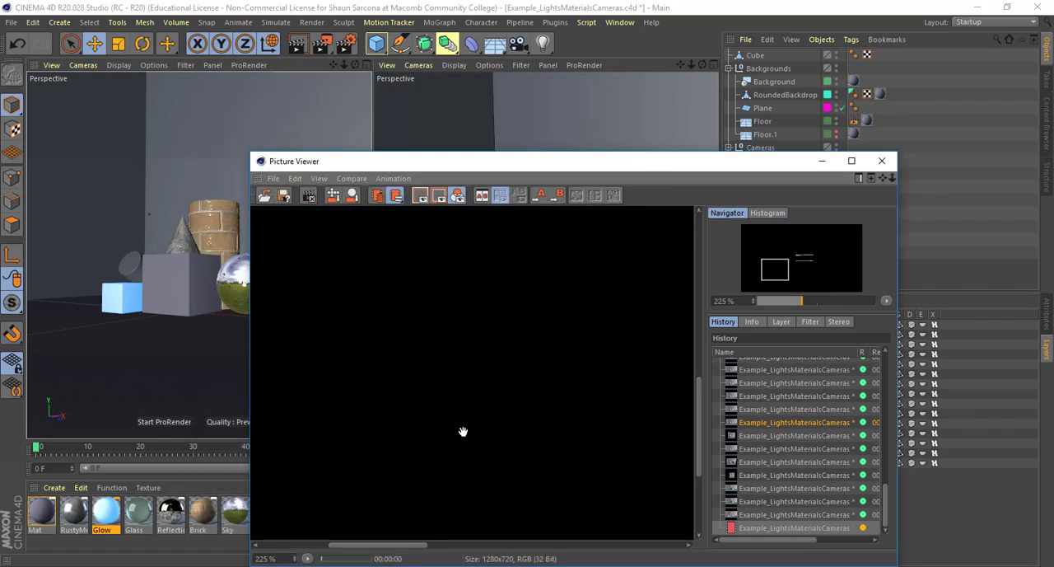
scroll(425, 415, "down", 4)
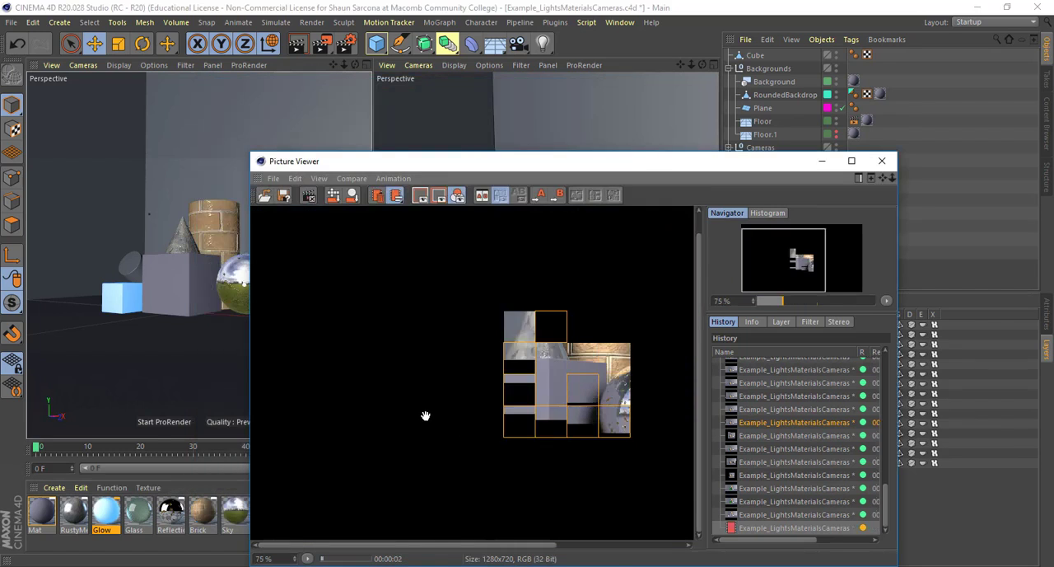
scroll(425, 415, "down", 1)
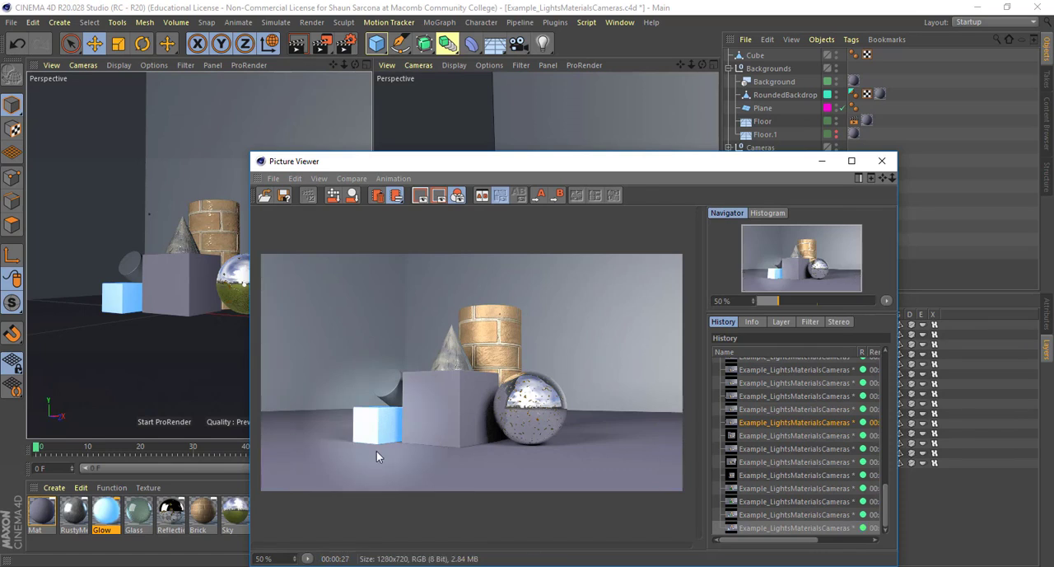
scroll(376, 451, "up", 2)
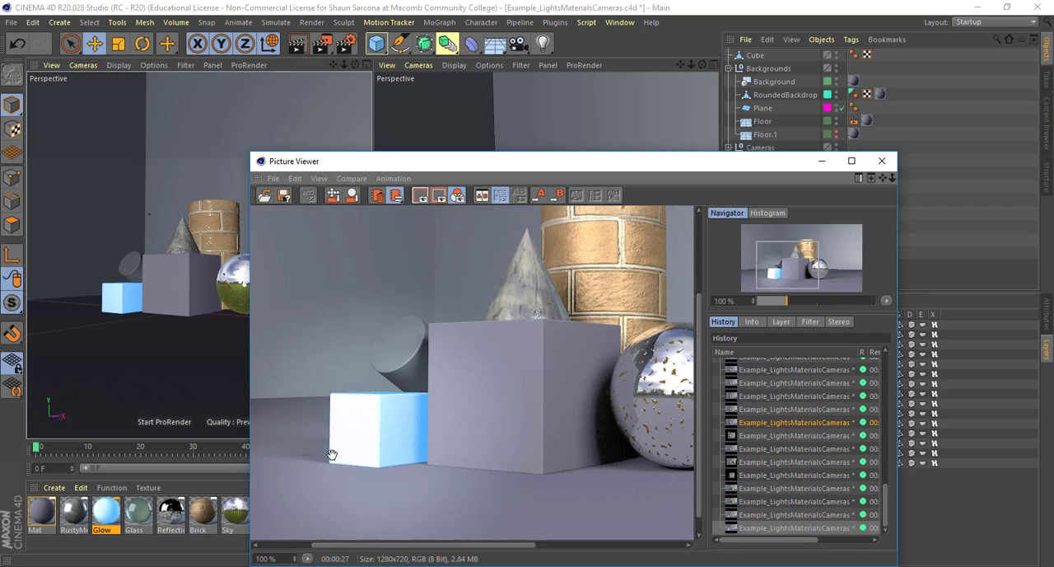
scroll(419, 453, "down", 1)
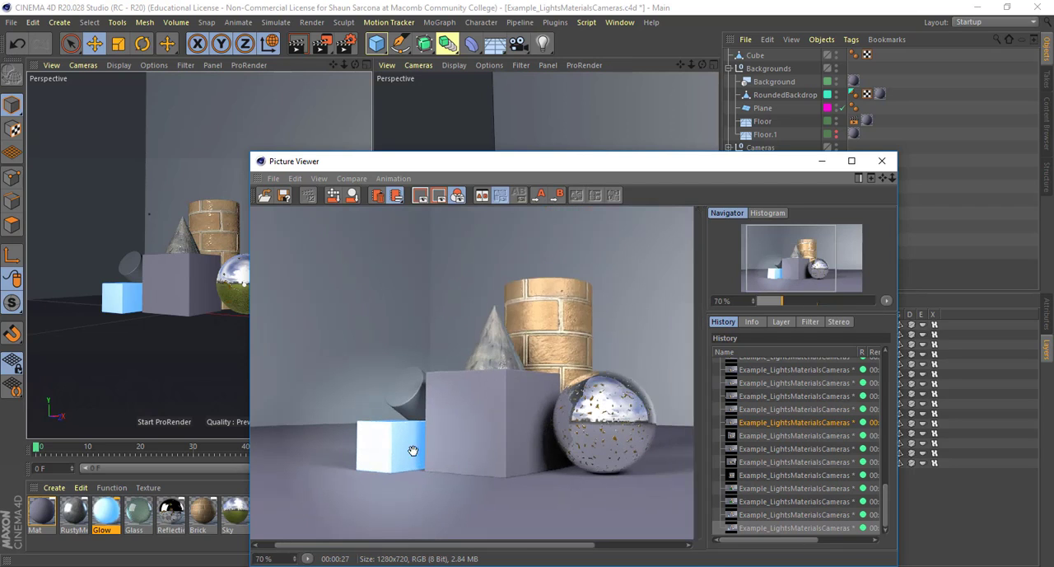
double_click(106, 514)
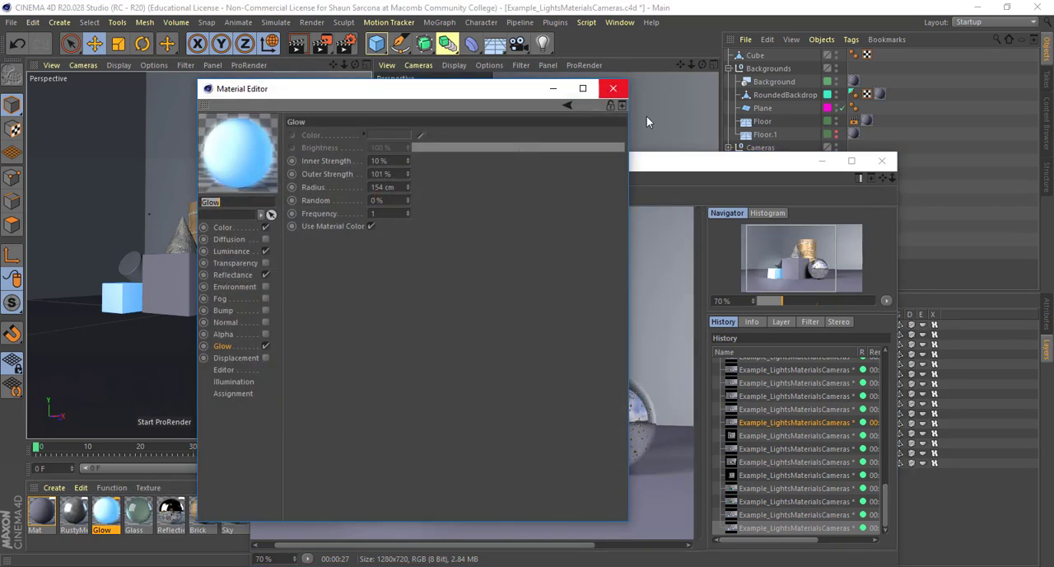
left_click(613, 88)
left_click(881, 160)
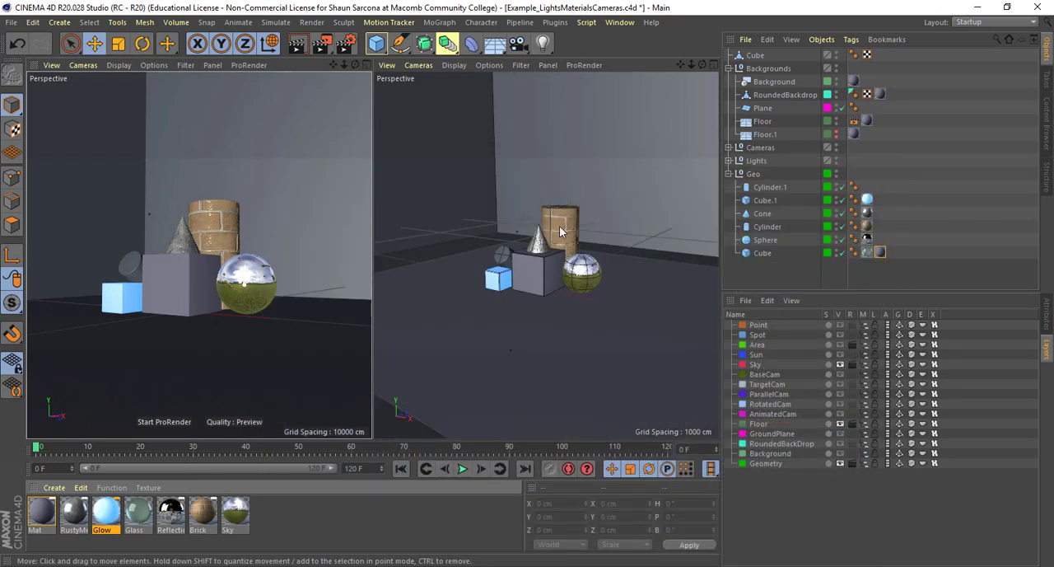
Delete the material tags from all primitives in the Geo group and apply the Brick material to the Geo group itself
left_click_drag(560, 231, 540, 312, "alt")
right_click_drag(539, 311, 569, 316, "alt")
left_click_drag(569, 316, 599, 295, "alt")
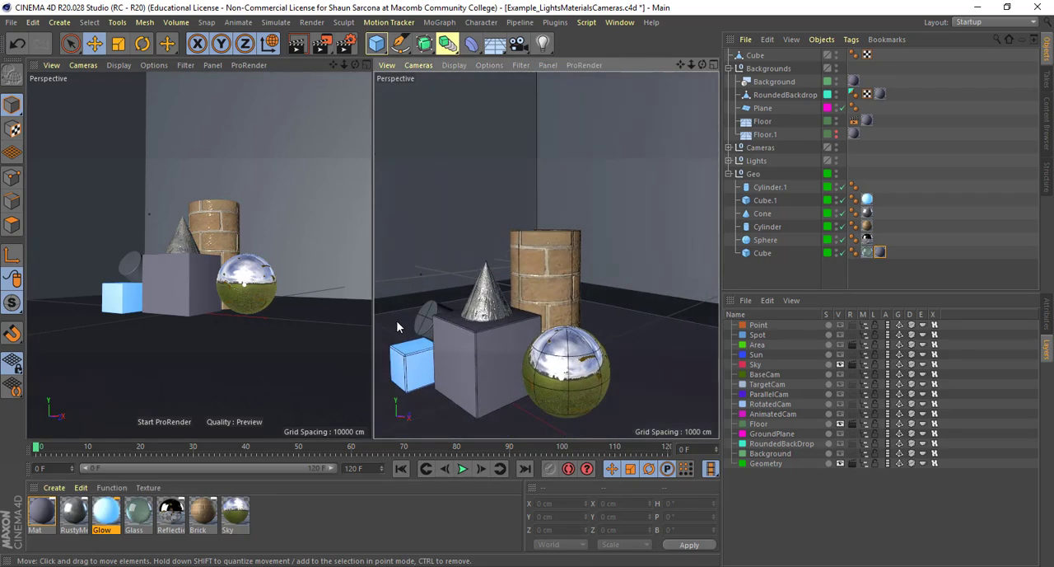
left_click_drag(925, 191, 858, 273)
key("Delete")
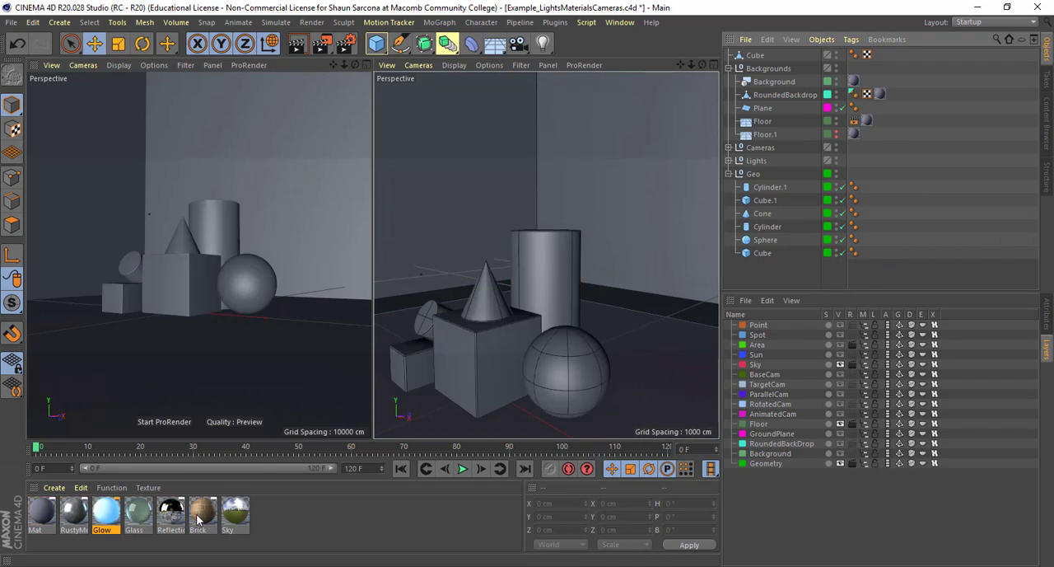
left_click_drag(198, 527, 761, 175)
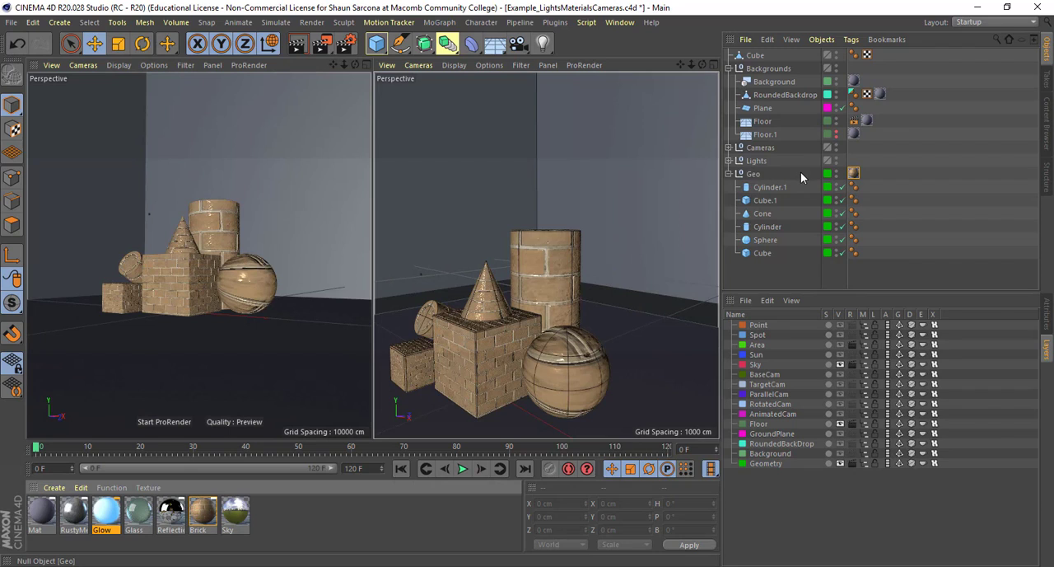
left_click(753, 175)
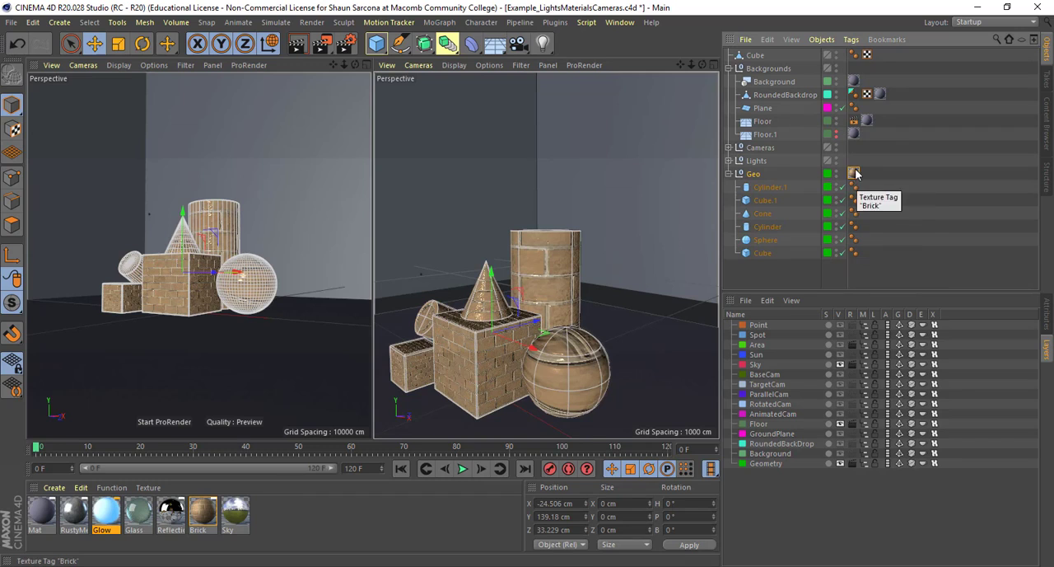
Try the Brick texture tag on Cylinder.1 alone, and move it back to the Geo group
left_click_drag(854, 173, 862, 183)
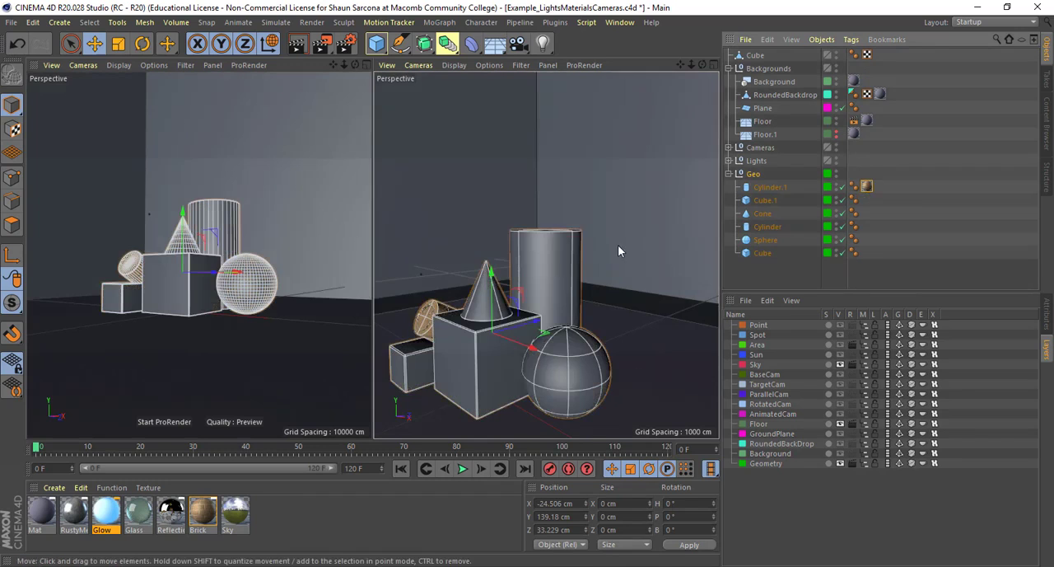
mouse_move(617, 244)
left_mouse_down("alt")
mouse_move(659, 253)
mouse_move(630, 248)
left_mouse_up("alt")
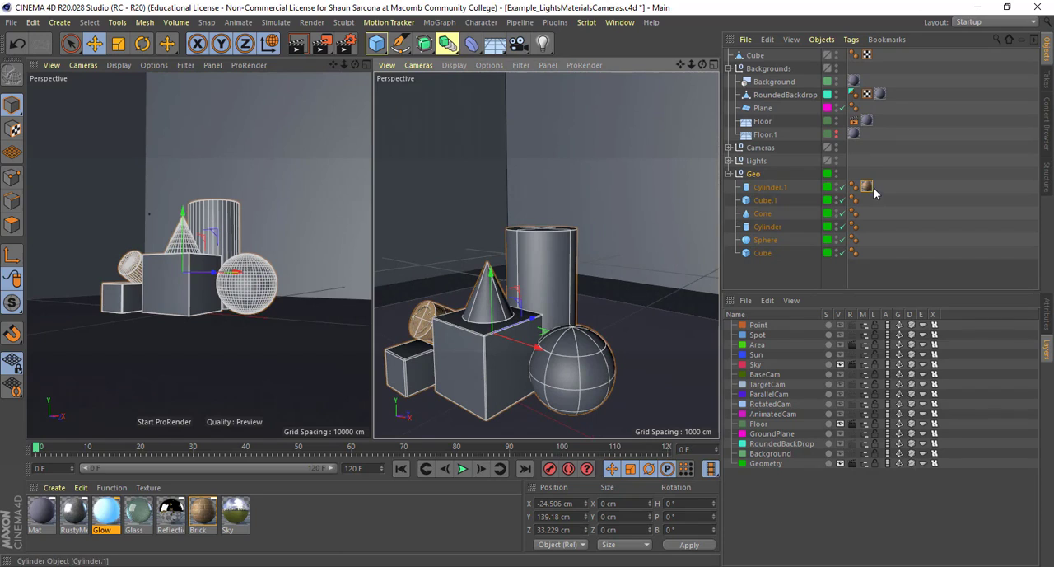
left_click_drag(867, 186, 855, 172)
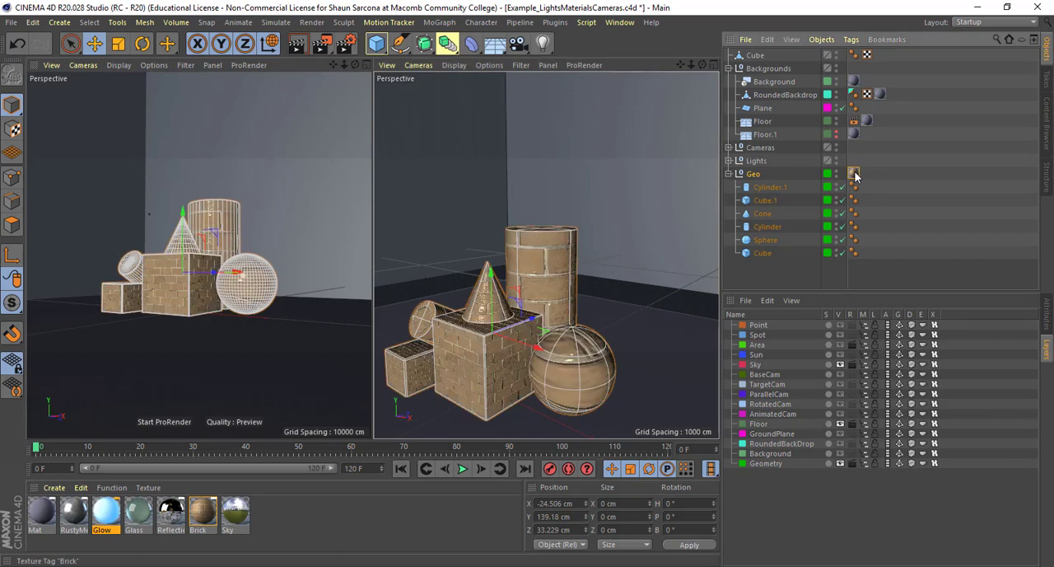
Open the Geo group's Brick texture tag properties and examine how UVW Mapping projects the bricks on each primitive
left_click(1046, 310)
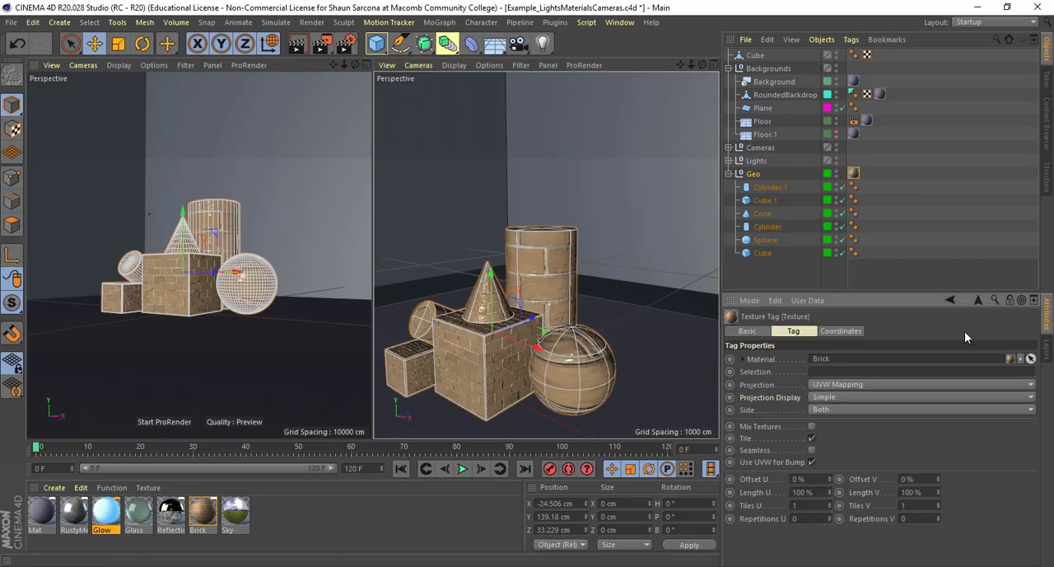
left_click(857, 177)
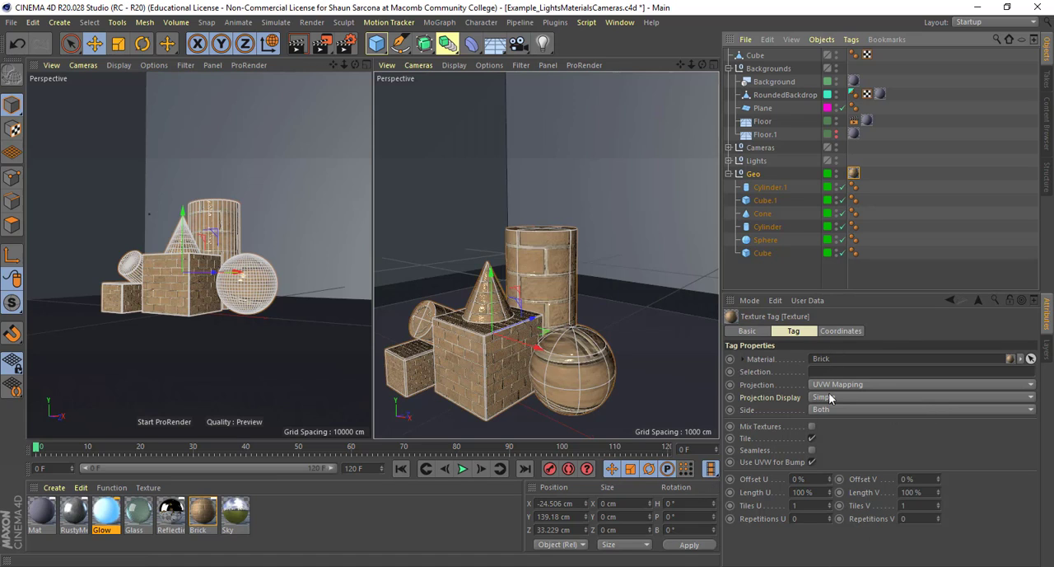
left_click(761, 386)
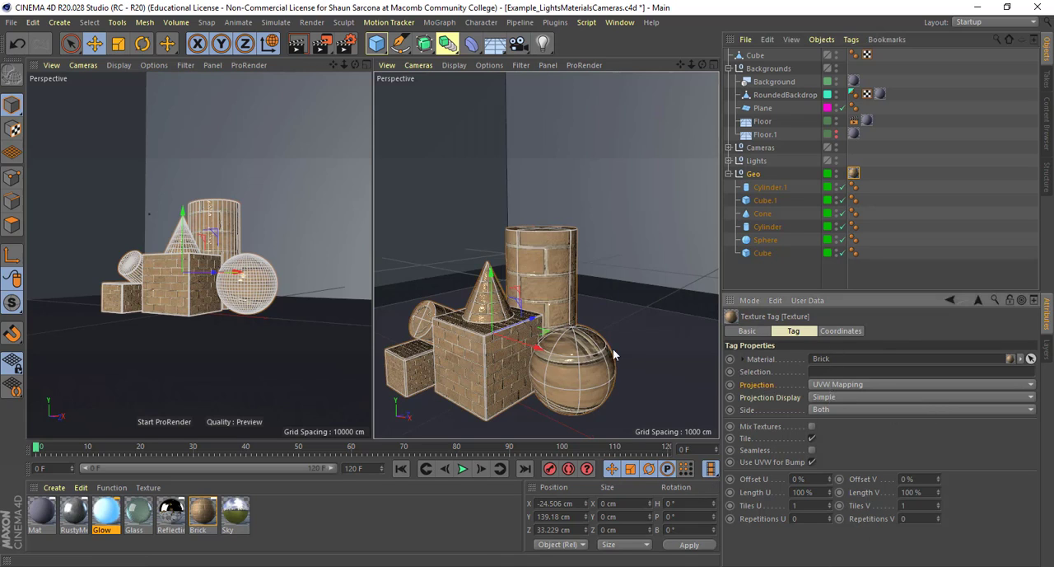
left_click_drag(614, 353, 629, 322, "alt")
scroll(619, 336, "up", 3)
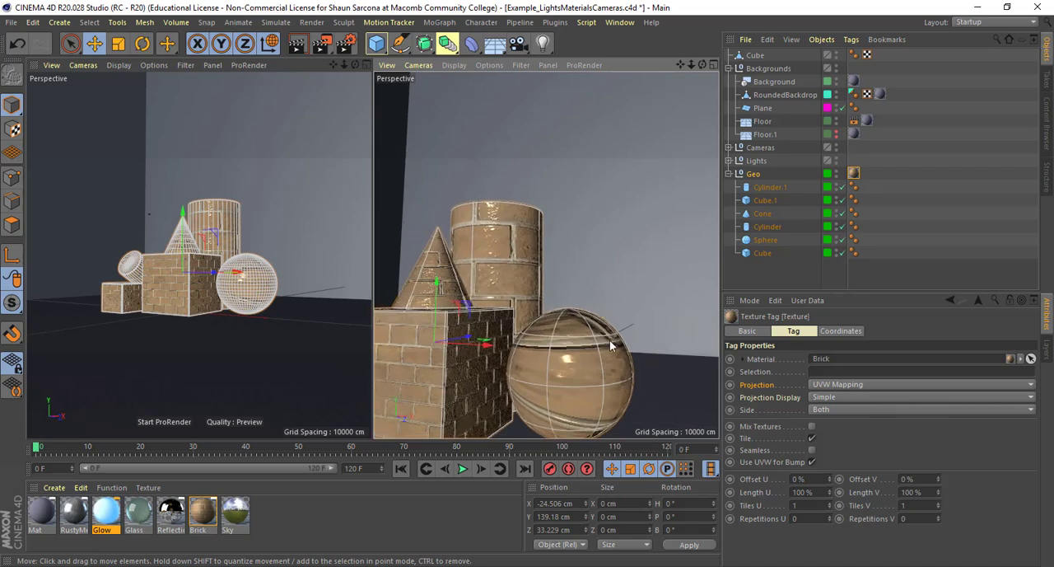
middle_click_drag(610, 340, 644, 295, "alt")
left_click_drag(594, 288, 635, 208, "alt")
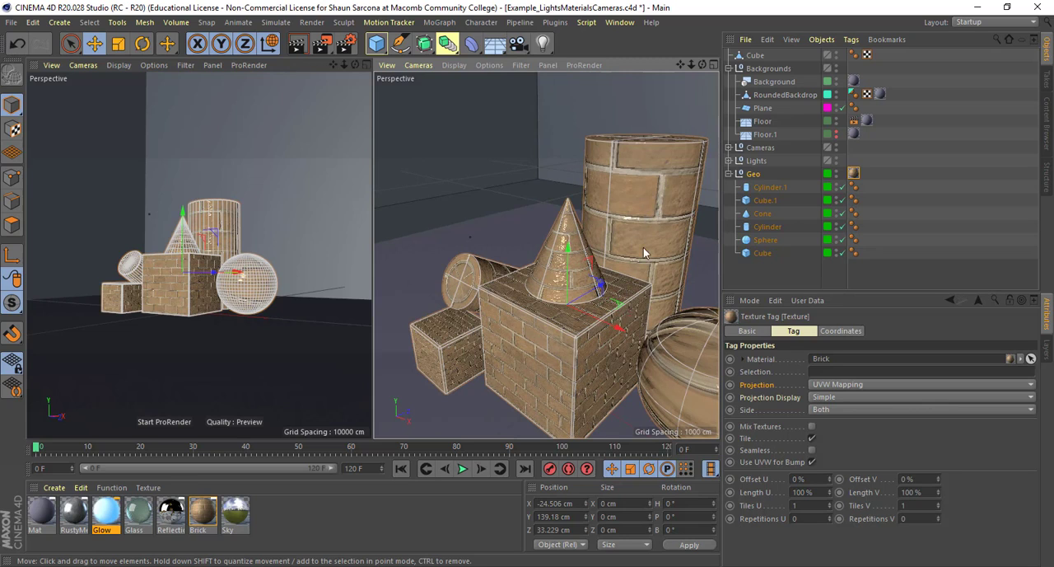
left_click_drag(635, 261, 586, 220, "alt")
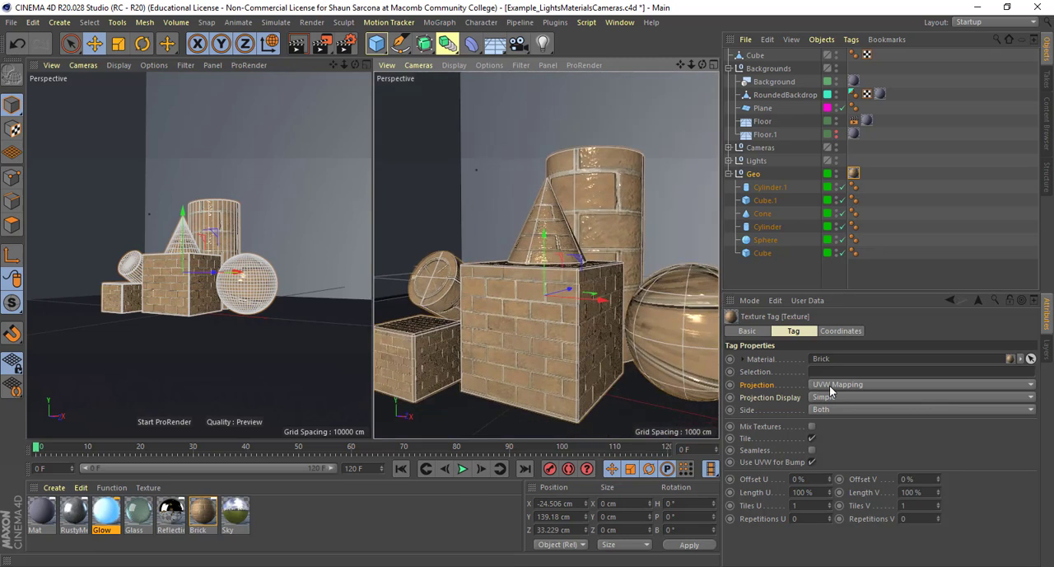
Try the Spherical, Cylindrical and Flat projections on the Brick texture tag and compare them on the primitives
left_click(830, 385)
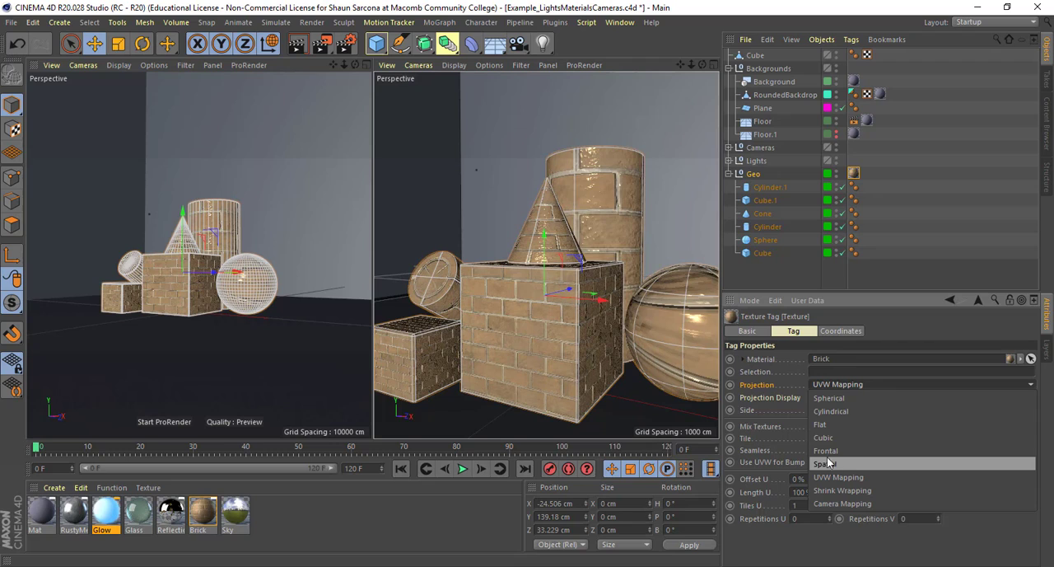
left_click(830, 398)
left_click(831, 390)
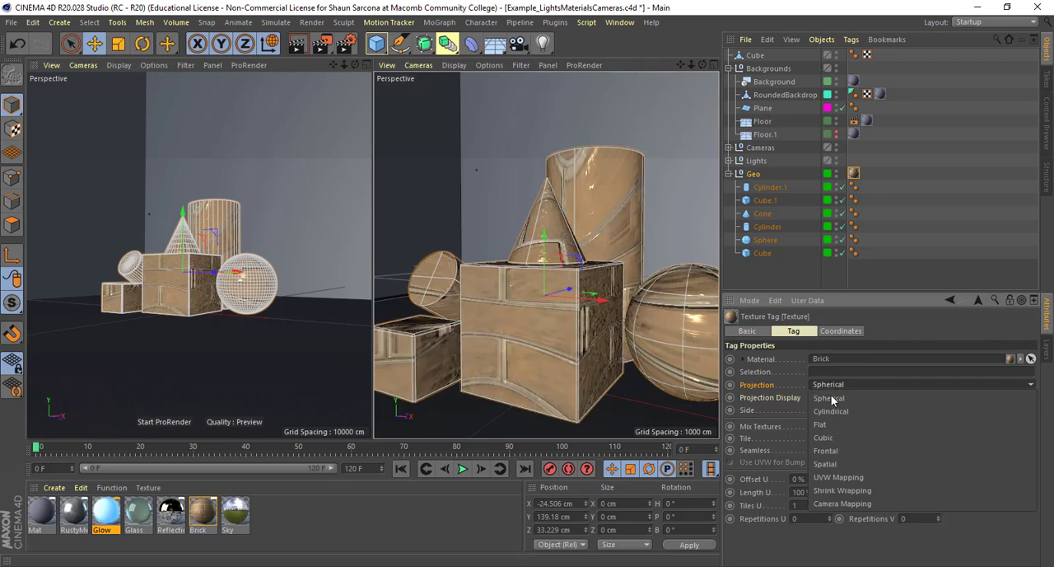
left_click(829, 410)
left_click(831, 390)
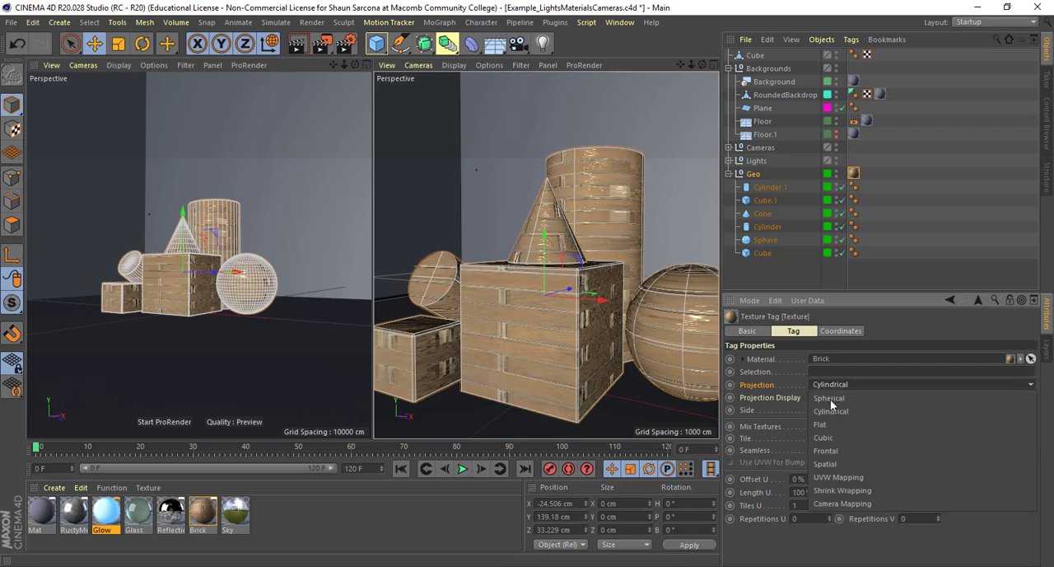
left_click(832, 396)
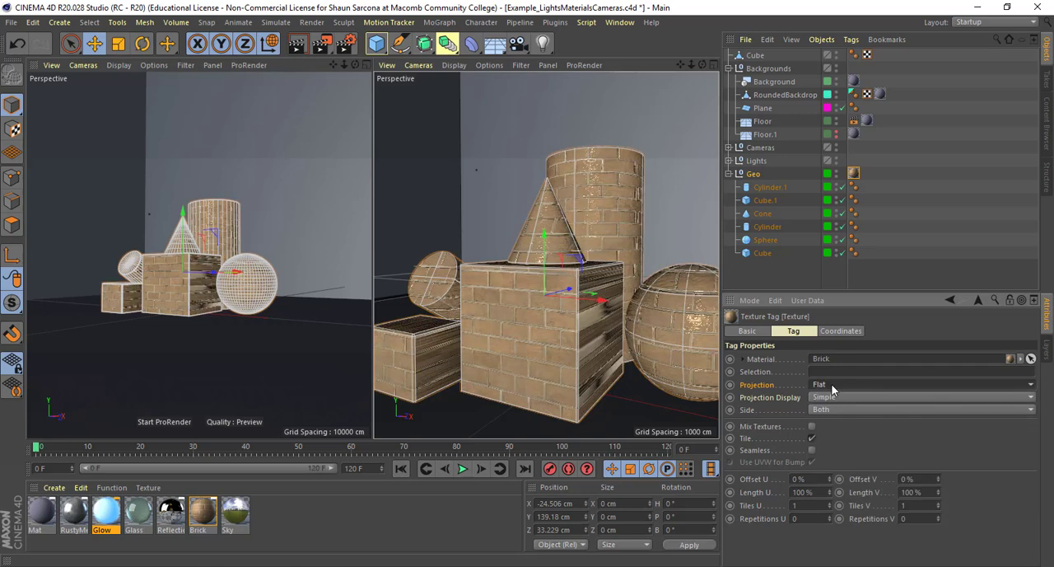
left_click_drag(623, 329, 700, 329, "alt")
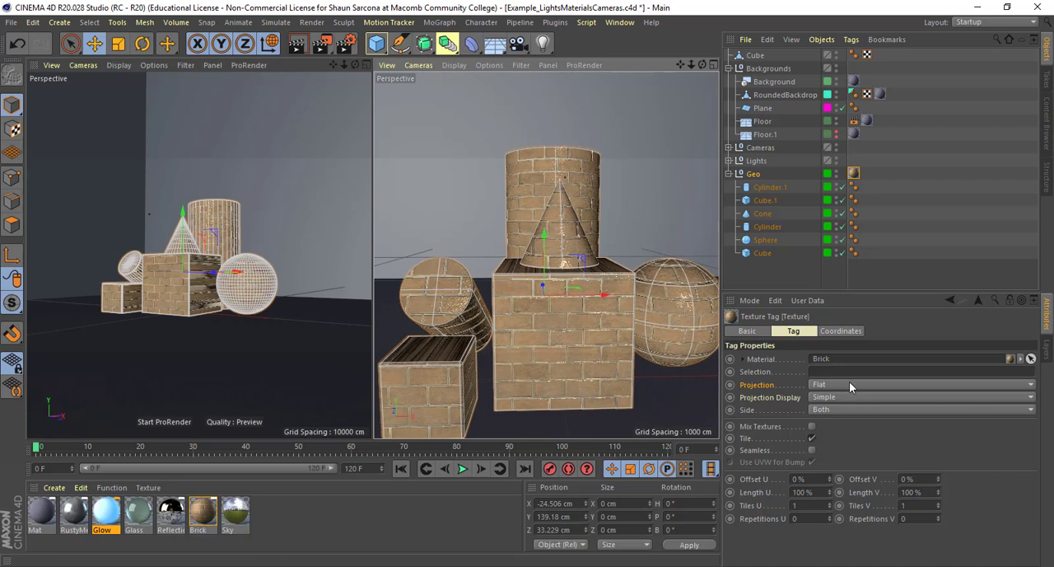
Set the Brick texture tag's projection to Cubic and inspect the texture seams on the sphere
left_click(849, 381)
left_click(858, 435)
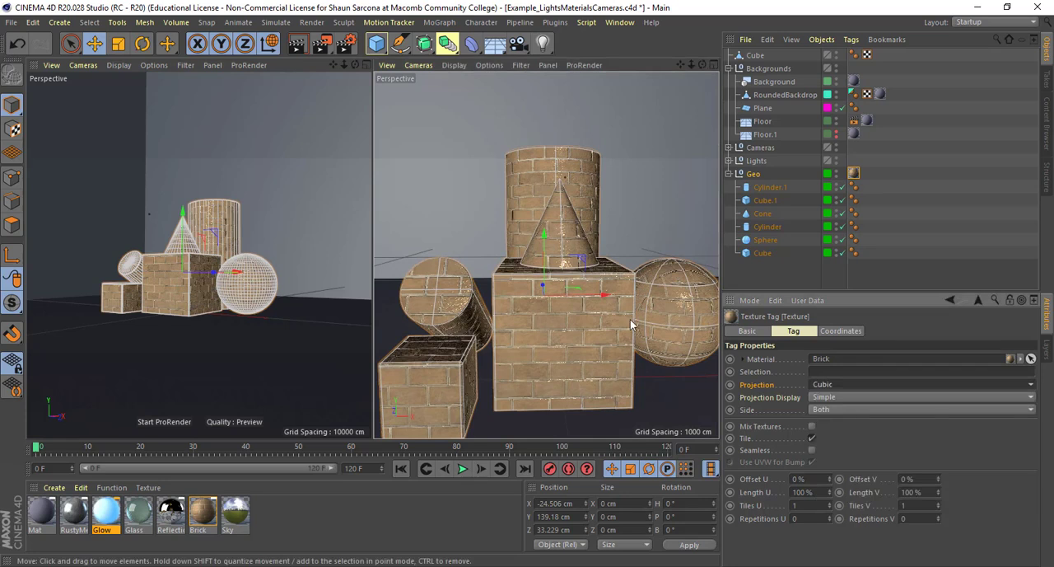
left_click_drag(630, 323, 531, 376, "alt")
middle_click_drag(614, 367, 536, 341, "alt")
right_click_drag(537, 341, 564, 339, "alt")
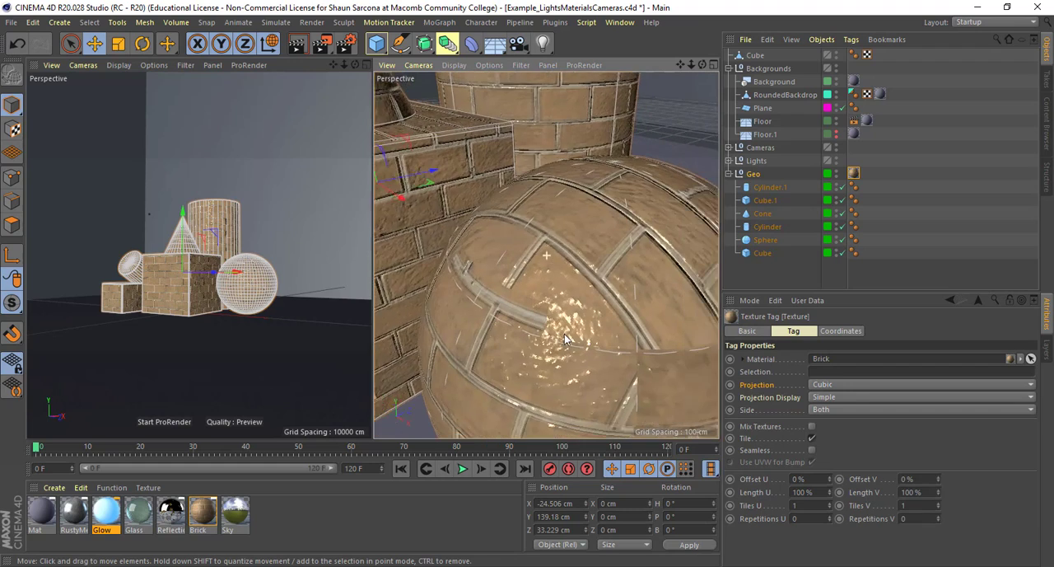
left_click_drag(564, 339, 577, 243, "alt")
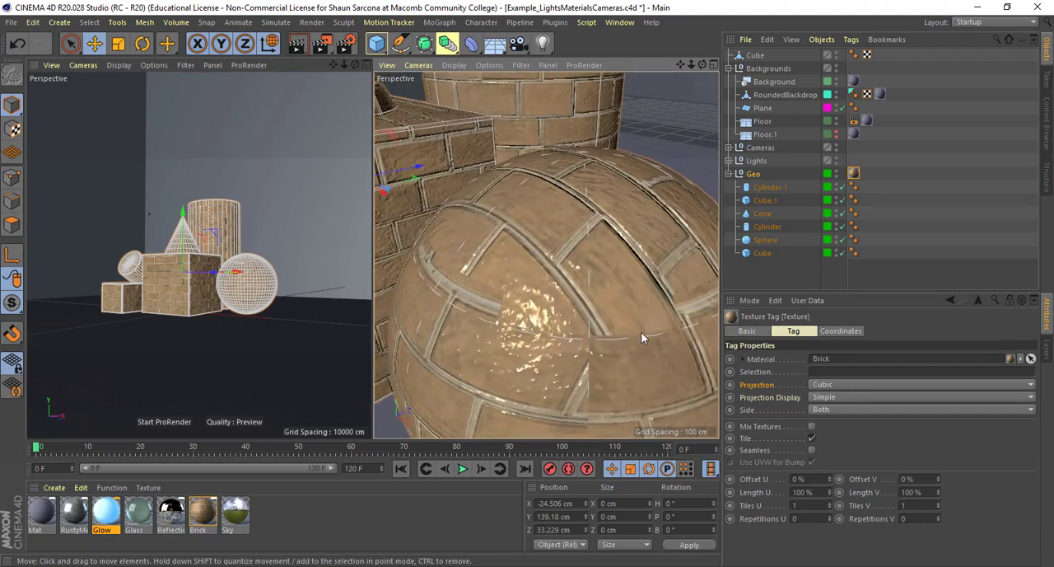
Try the Frontal and Spatial projections on the Geo group's Brick texture tag and compare them on the primitives
left_click(833, 385)
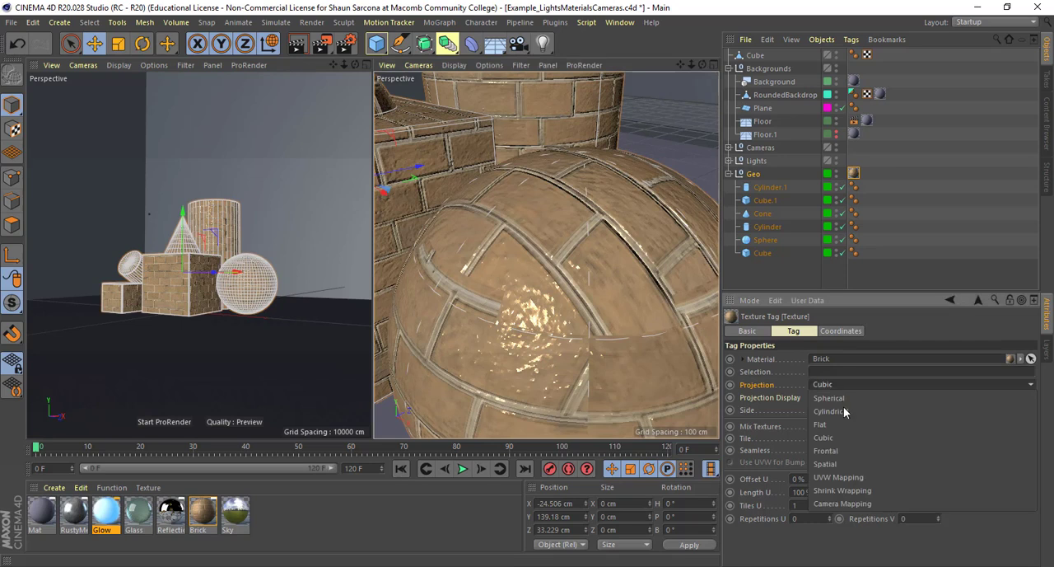
left_click(851, 450)
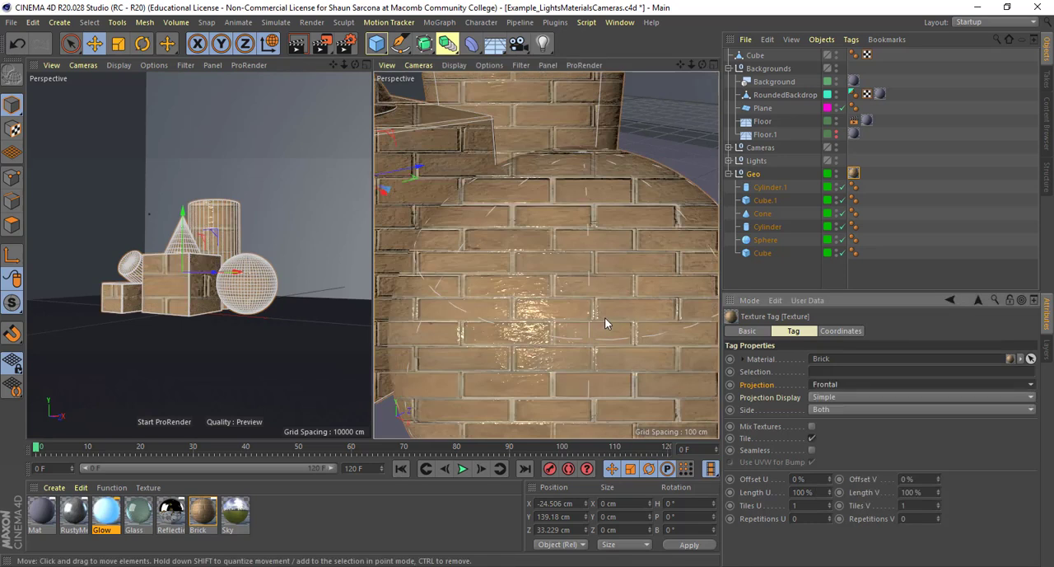
right_click_drag(576, 319, 525, 312, "alt")
left_click_drag(525, 312, 770, 274, "alt")
left_click_drag(524, 271, 647, 360, "alt")
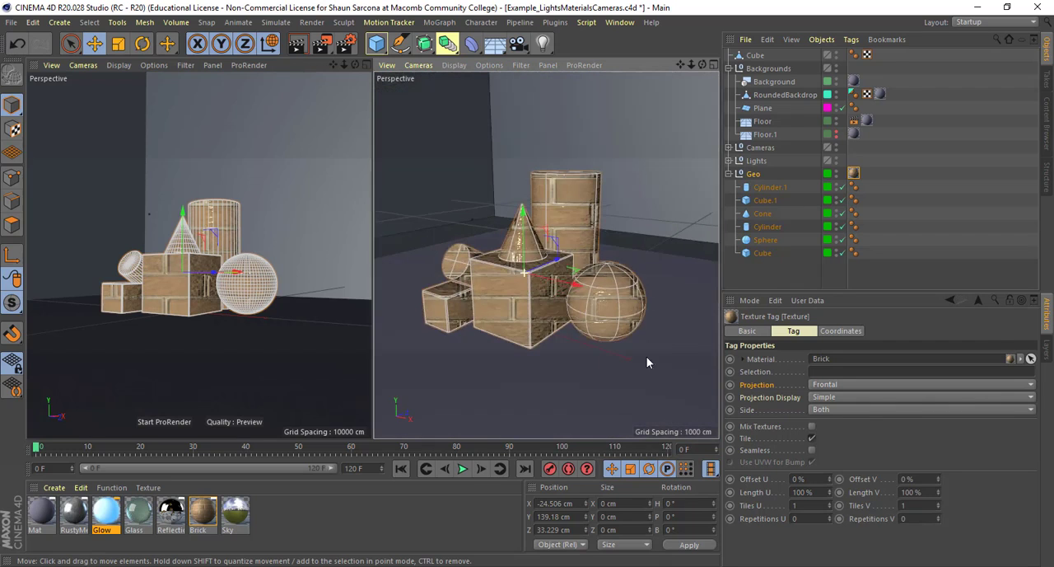
left_click(830, 385)
left_click(824, 464)
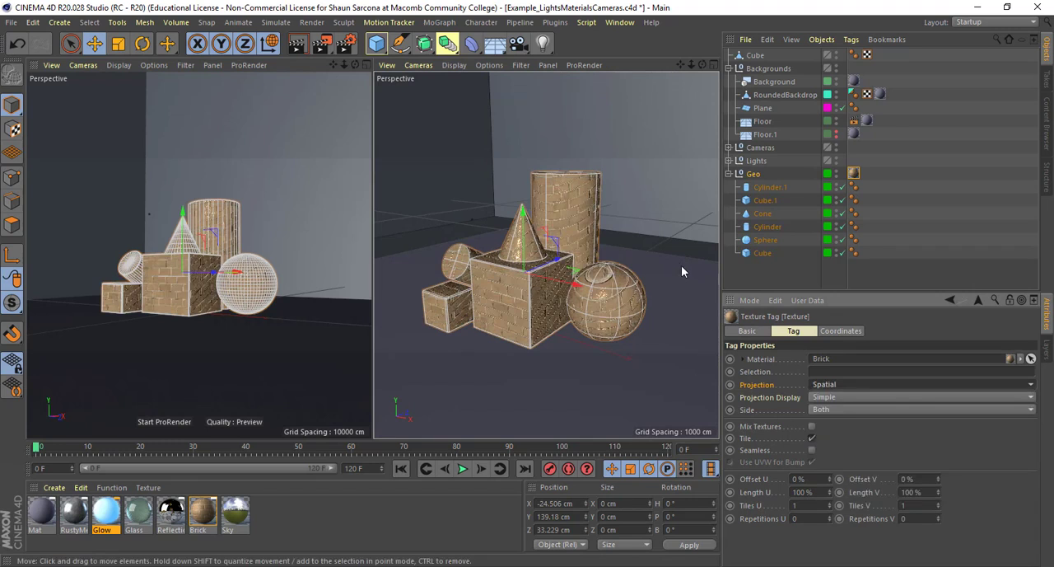
left_click_drag(681, 265, 828, 335, "alt")
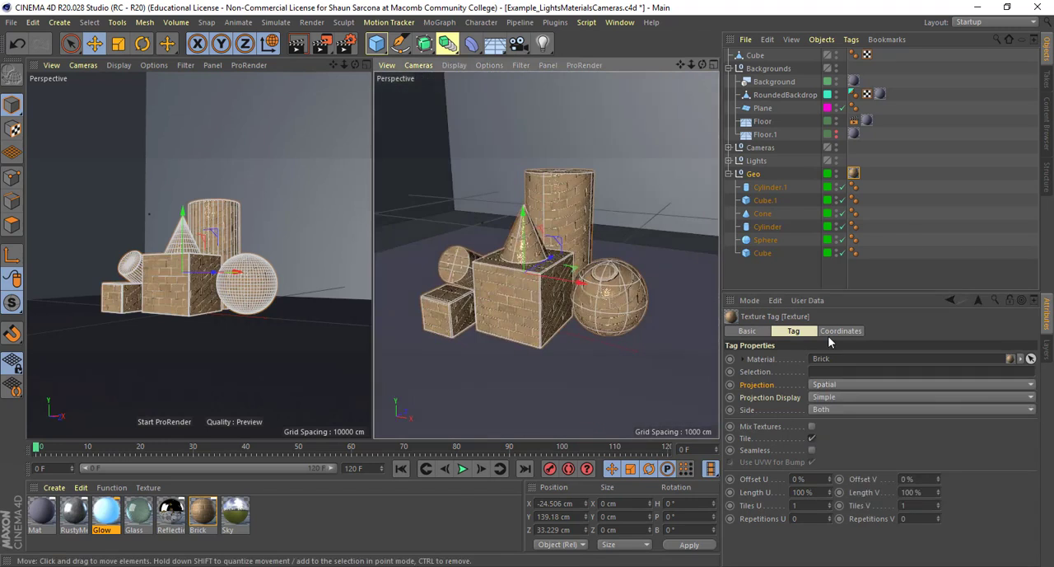
Set the Geo group's Brick texture tag projection to Flat and inspect the bricks from the side
left_click(830, 384)
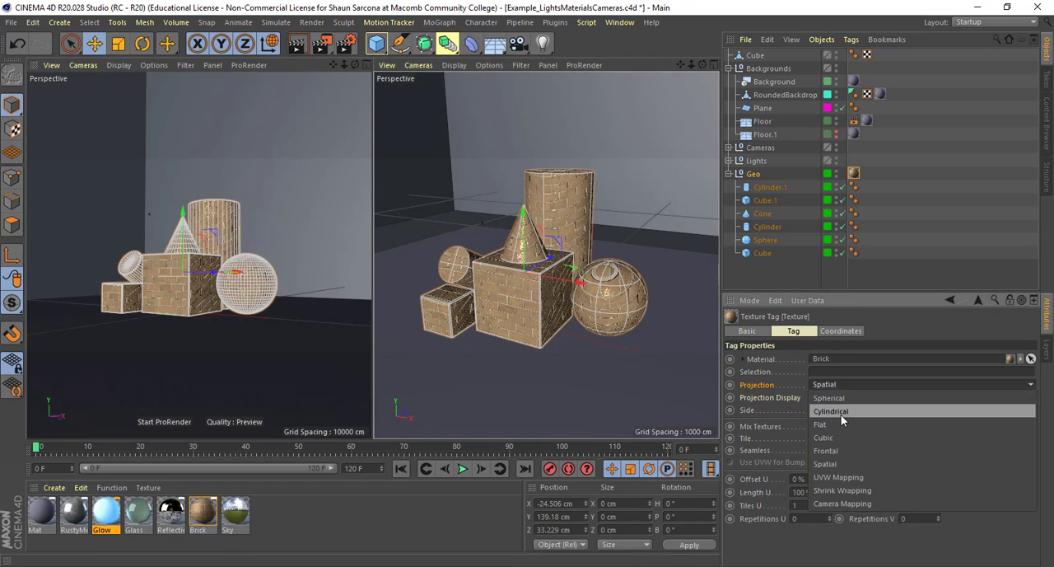
left_click(820, 424)
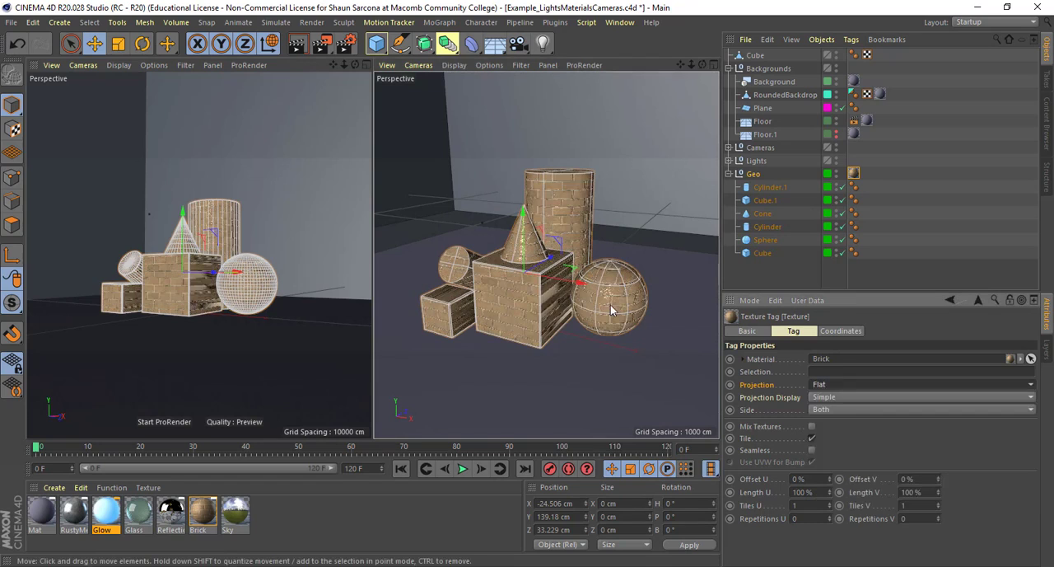
left_click_drag(610, 305, 493, 286, "alt")
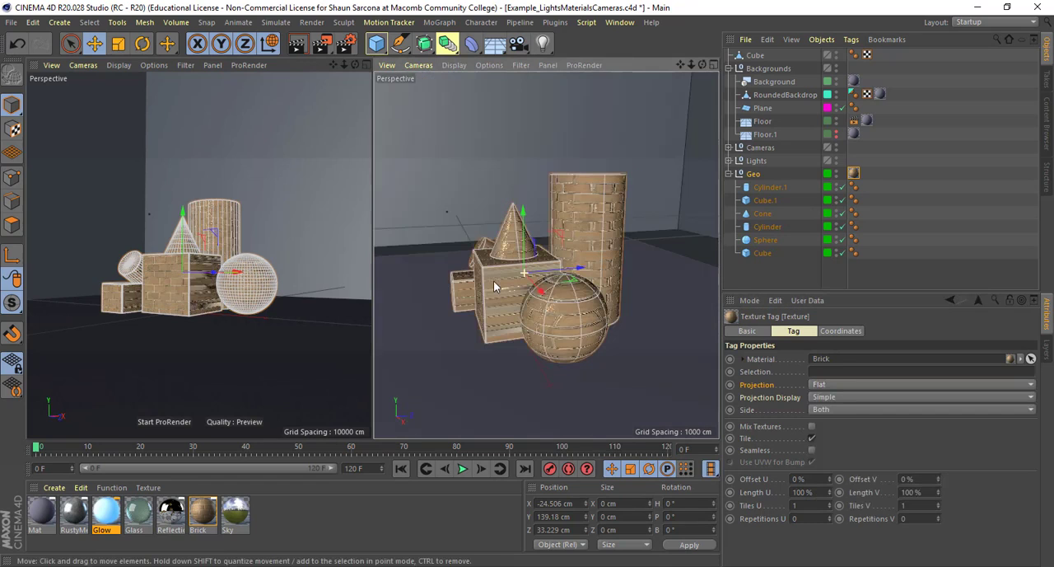
In Texture mode, move, rotate and scale the flat Brick projection to about X 176.3 cm, heading 62.1° and scale 290.2 cm
left_click(14, 129)
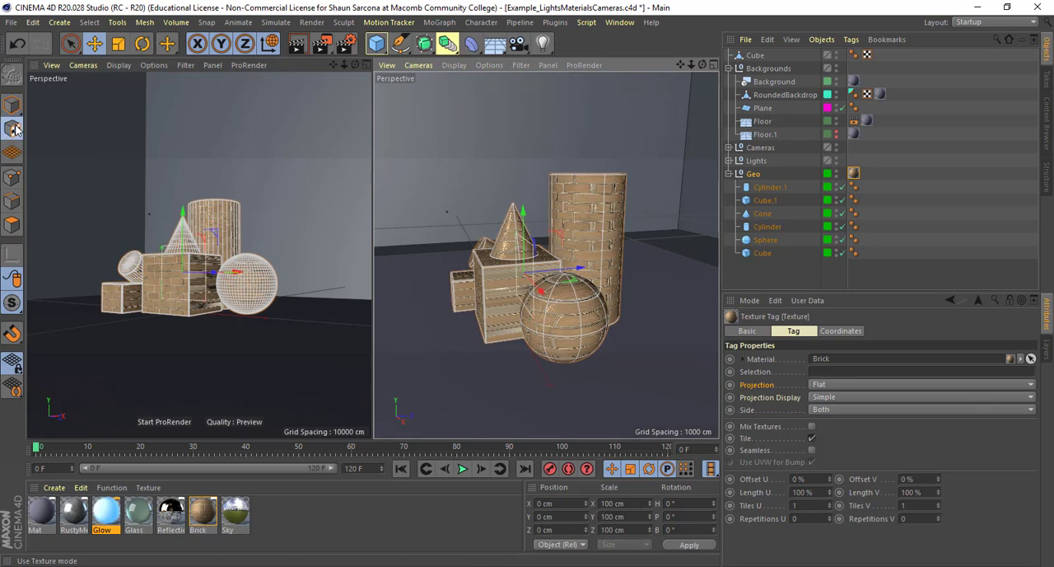
left_click_drag(511, 280, 722, 277, "alt")
key("r")
key("t")
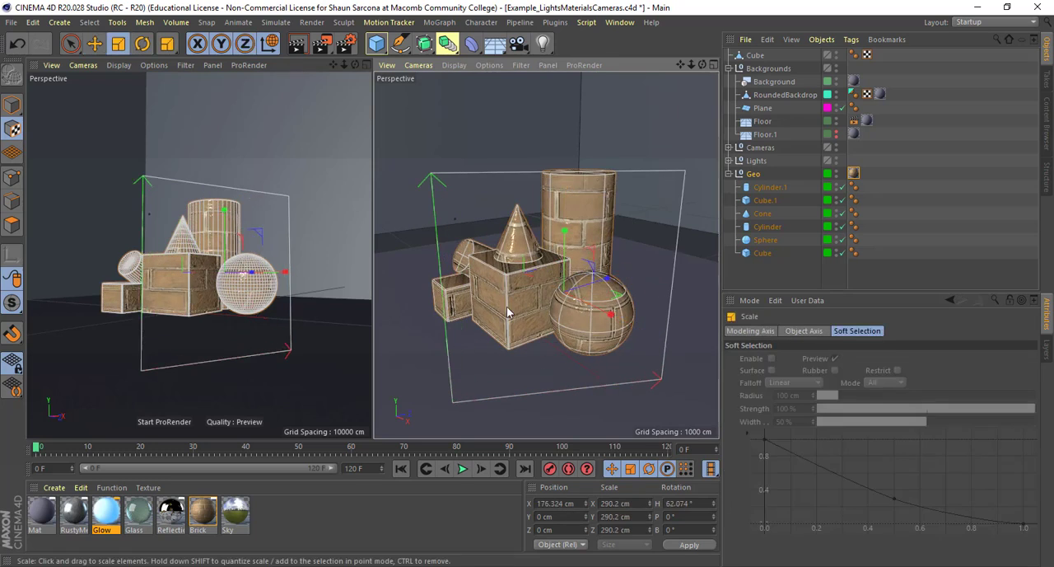
left_click_drag(508, 311, 527, 276, "alt")
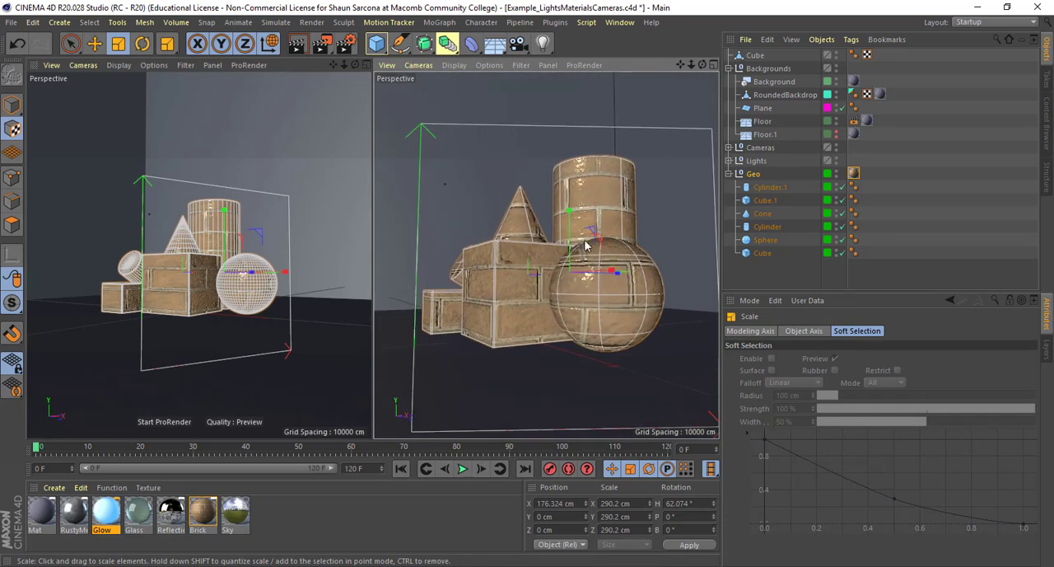
left_click_drag(587, 245, 507, 284, "alt")
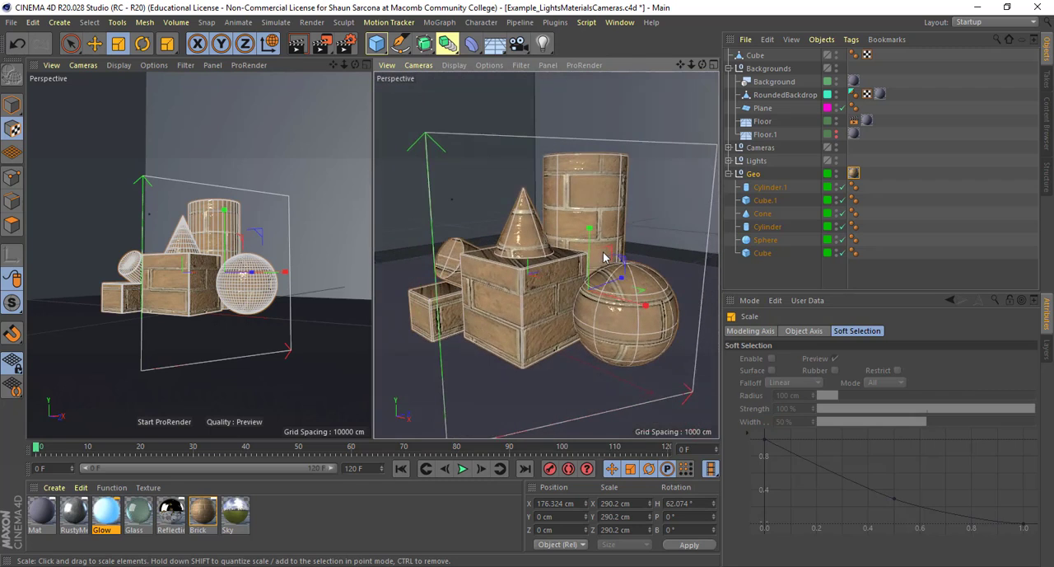
Transfer the Brick texture tag from the Geo group to each of its six child primitives
left_click(855, 172)
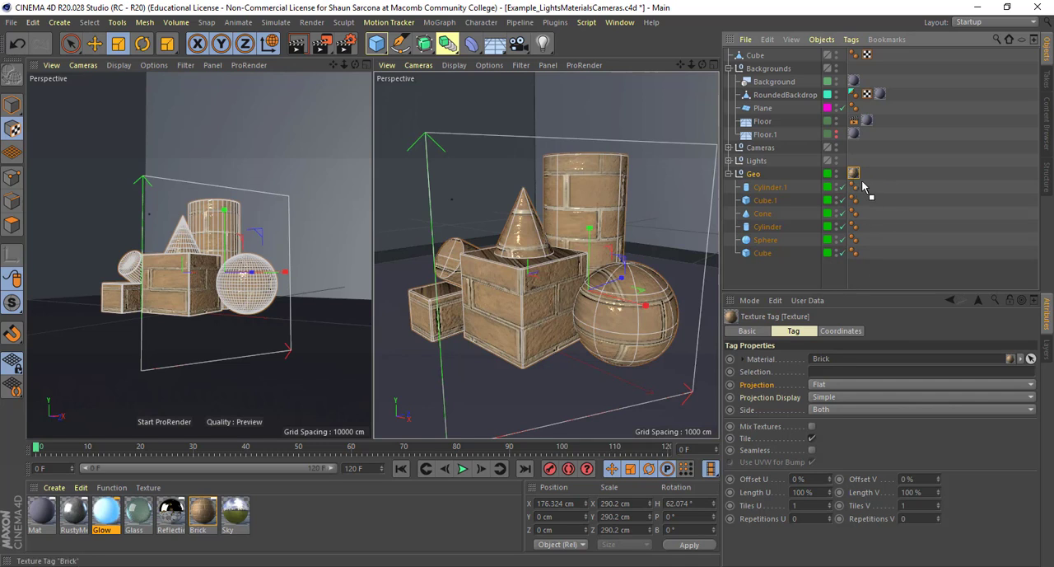
left_click_drag(865, 188, 869, 215)
left_click_drag(868, 214, 868, 240, "ctrl")
left_click_drag(866, 240, 867, 257, "ctrl")
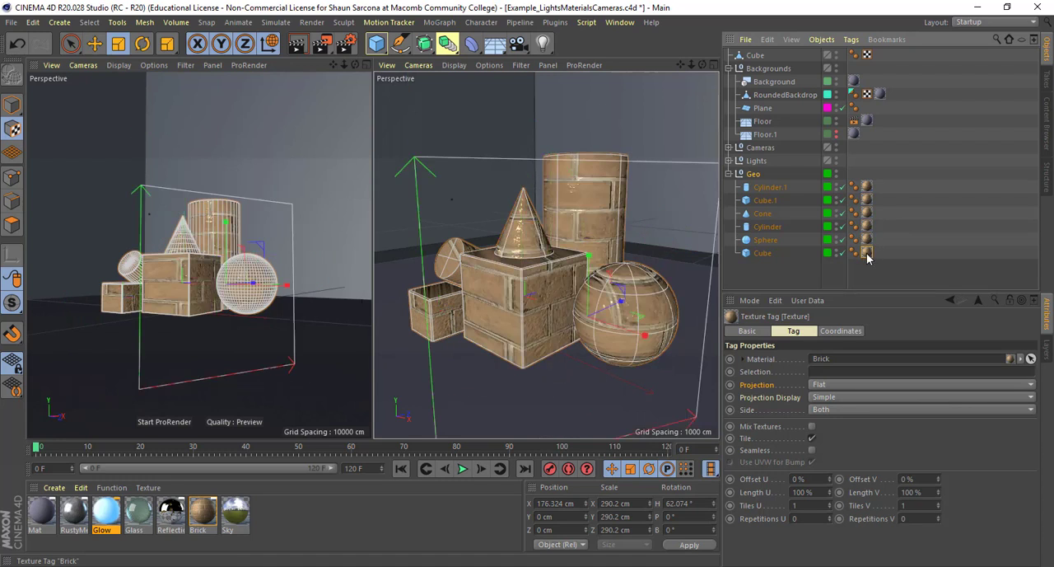
Set the projection of Cube.1's Brick texture tag to Cubic and view its projection cage
left_click(768, 201)
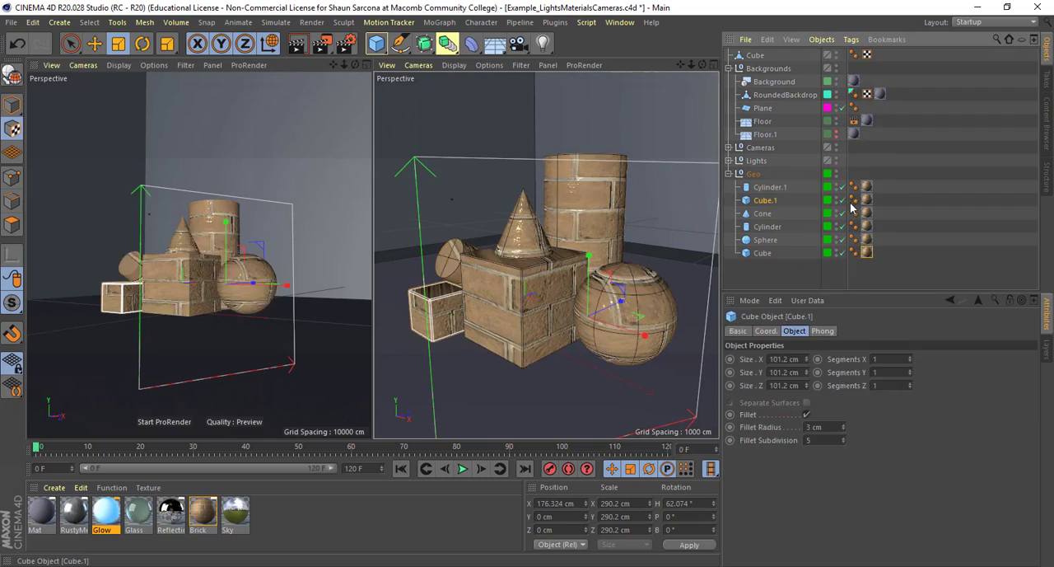
left_click(867, 200)
left_click(826, 385)
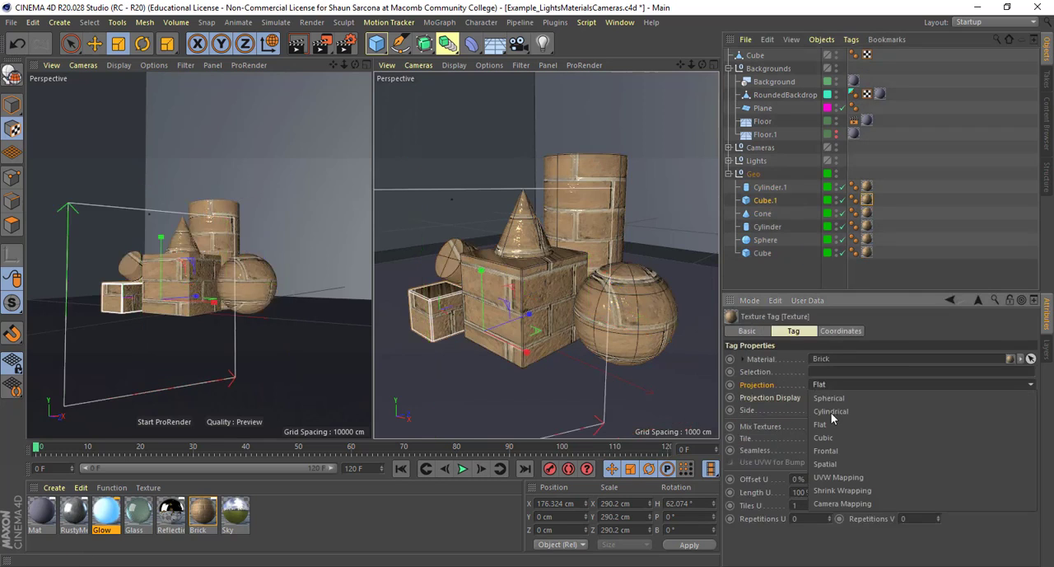
left_click(829, 429)
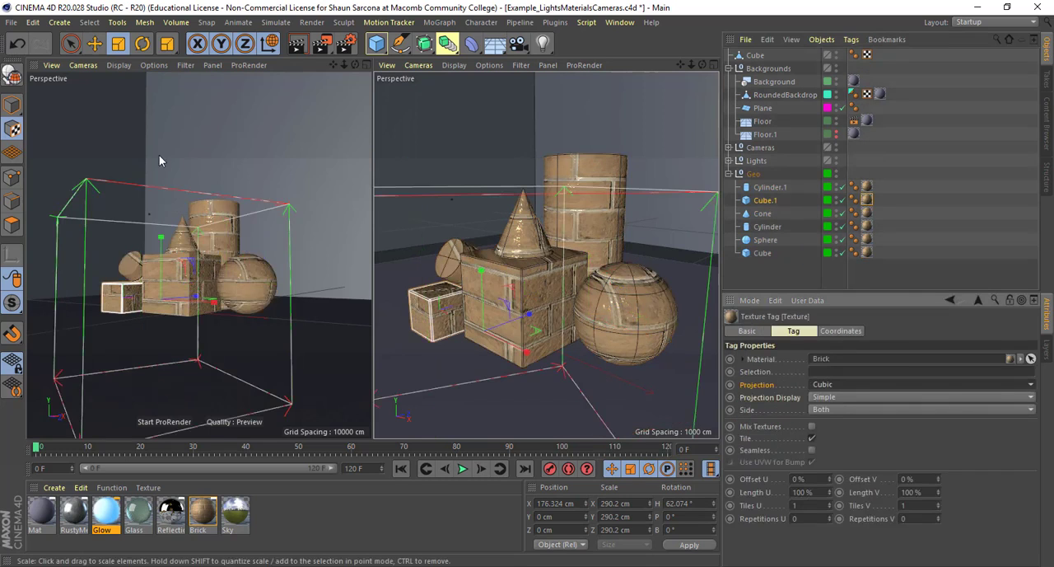
mouse_move(598, 372)
left_mouse_down("alt")
mouse_move(684, 375)
mouse_move(636, 354)
mouse_move(595, 353)
left_mouse_up("alt")
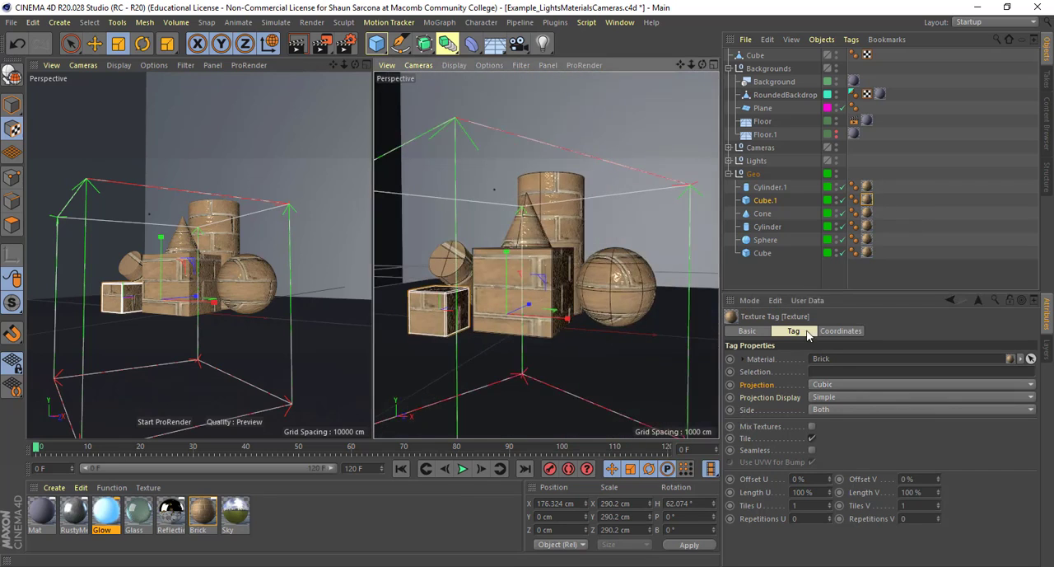
Set Cube.1's Brick tag coordinates to X position 0 cm, scale 1 cm on all axes and heading 0°
left_click(841, 331)
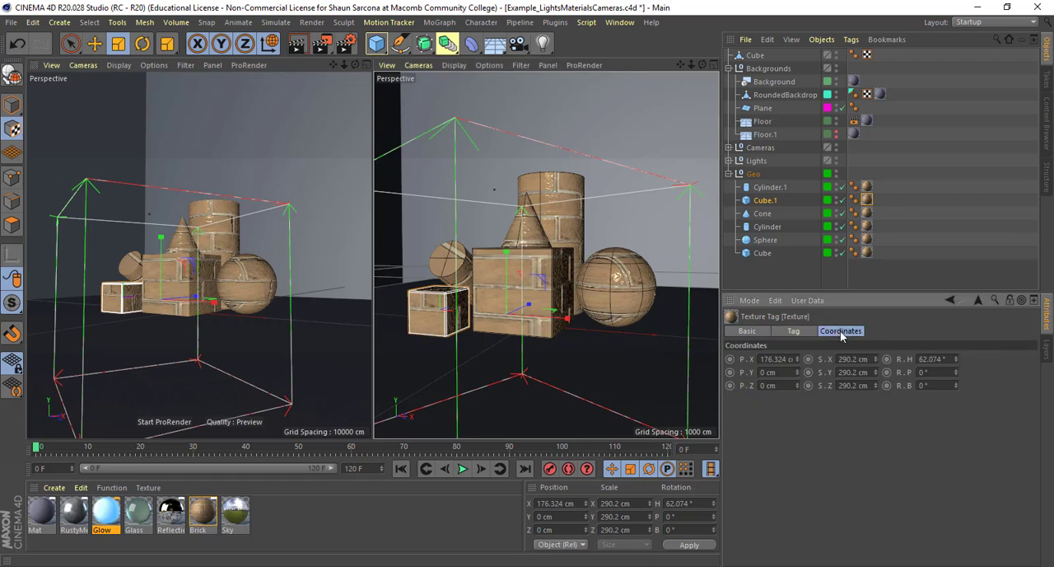
left_click(775, 358)
type("0")
key("Tab")
key("Tab")
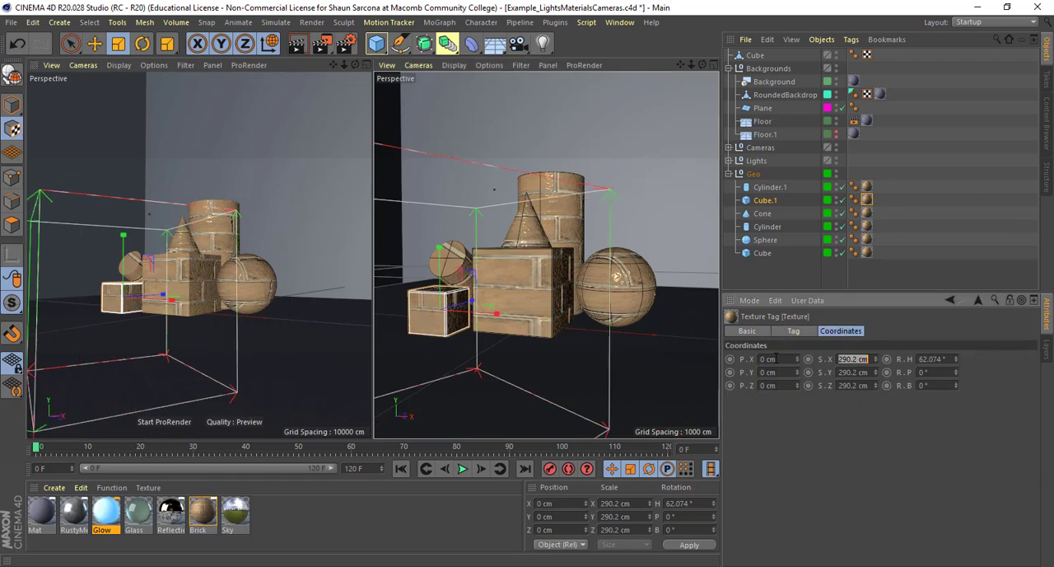
type("1")
key("Tab")
type("1")
key("Tab")
type("1")
key("Tab")
type("0")
key("Return")
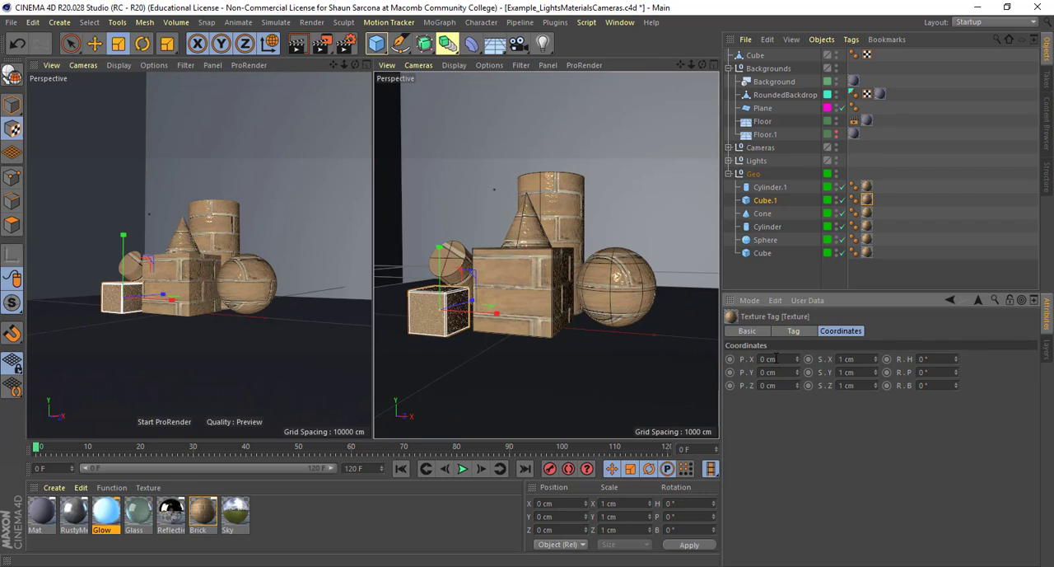
Scale Cube.1's cubic Brick projection up uniformly to about 53.4 cm and inspect the bricks up close
left_click_drag(447, 331, 89, 294, "alt")
key("t")
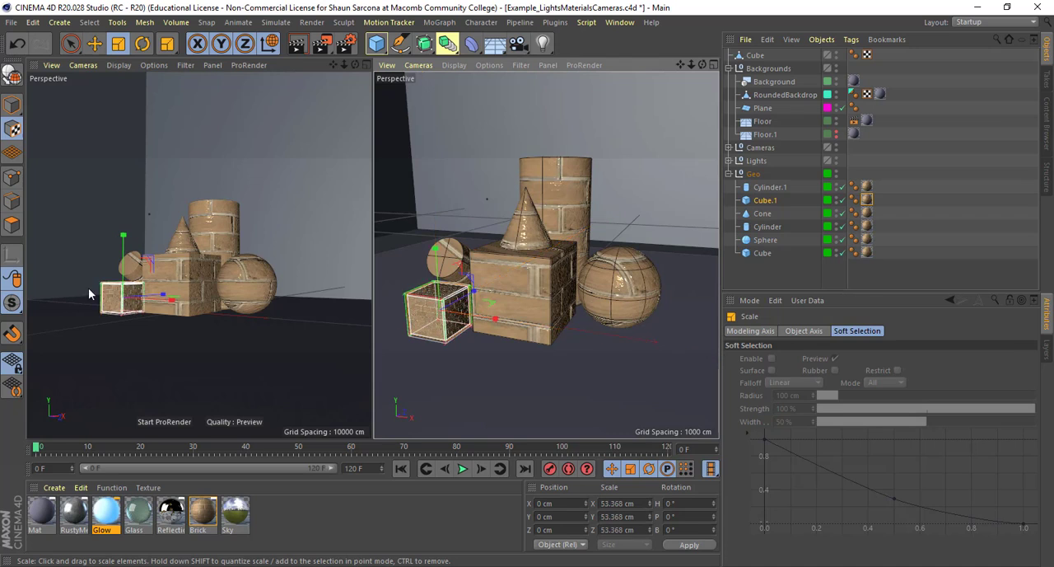
right_click_drag(445, 331, 516, 317, "alt")
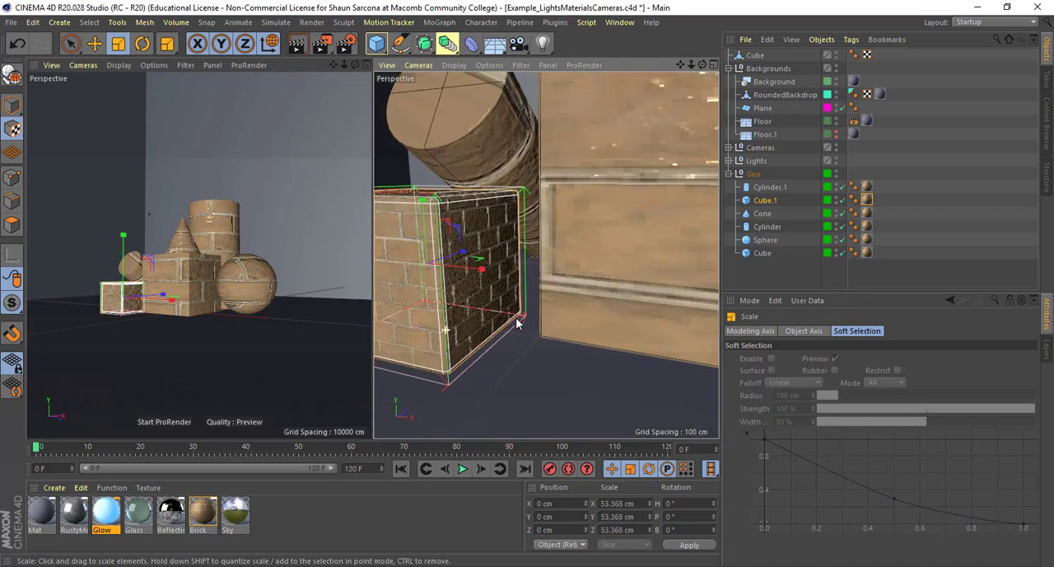
left_click_drag(442, 325, 563, 329, "alt")
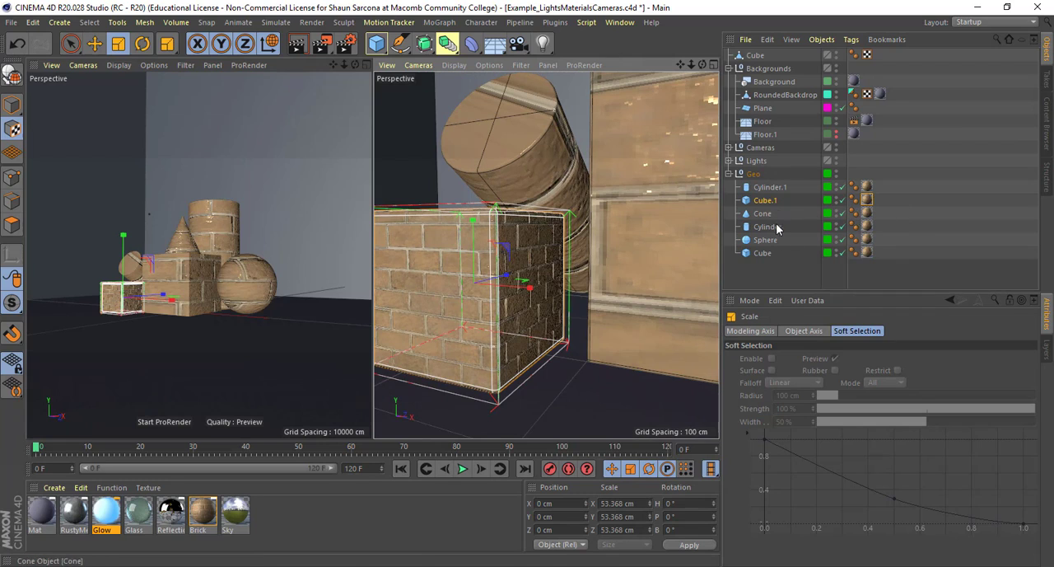
Set the X position of Cube's Brick texture tag to 0 cm and its scale to 1 cm on all axes
left_click(865, 253)
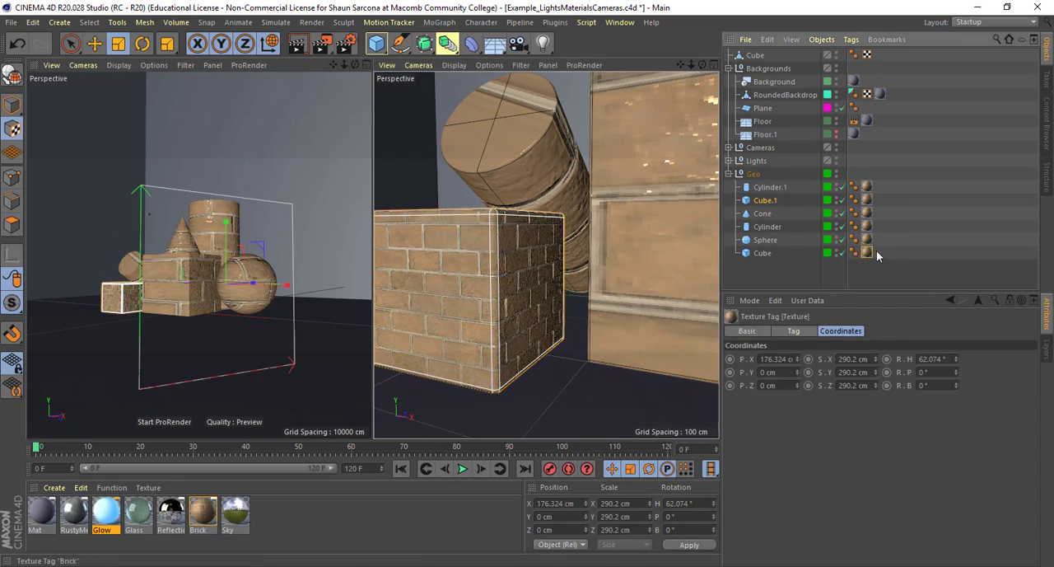
left_click(778, 359)
type("0")
key("Tab")
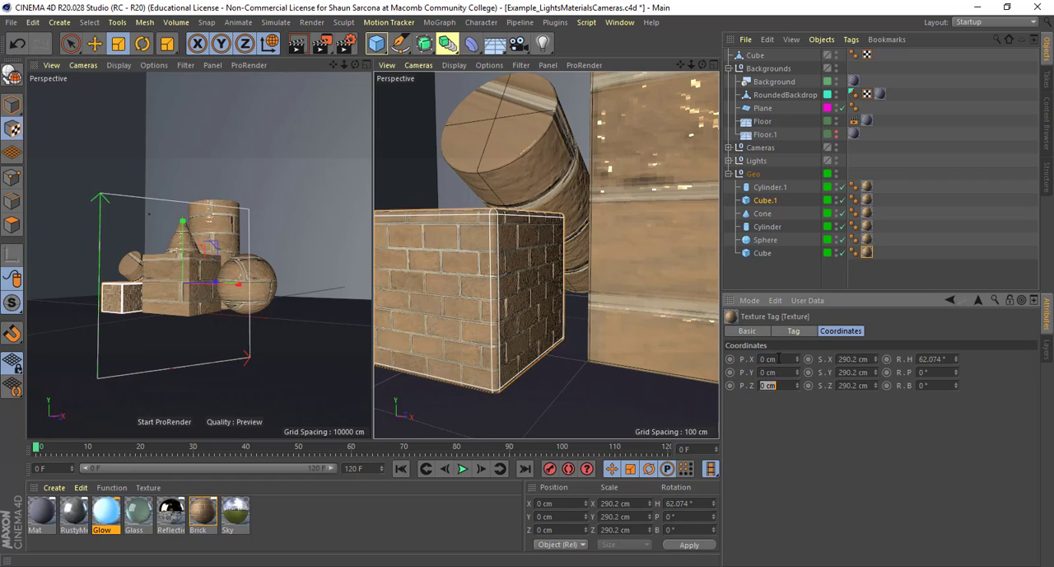
type("1")
key("Tab")
type("1")
key("Tab")
type("1")
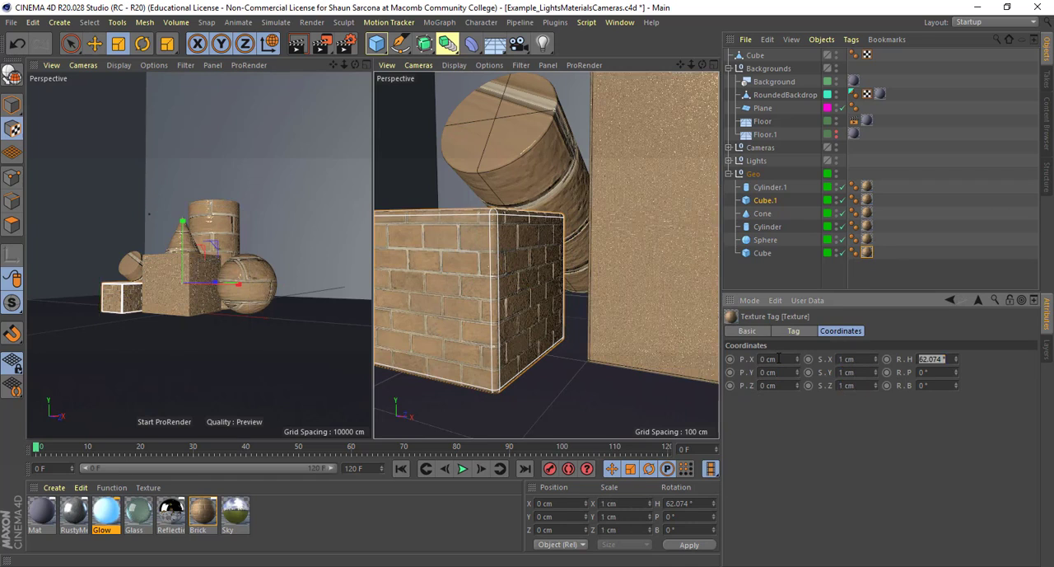
type("200")
Set the scale of Cube's Brick texture tag to 200 cm on all axes and its heading to 0°
key("Tab")
type("20")
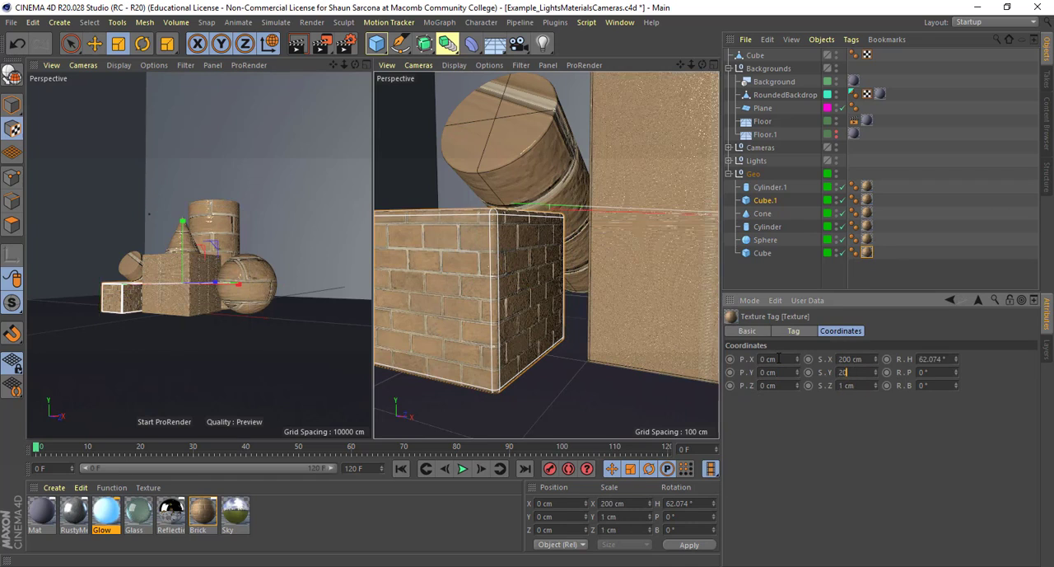
type("0")
key("Tab")
type("0")
key("Return")
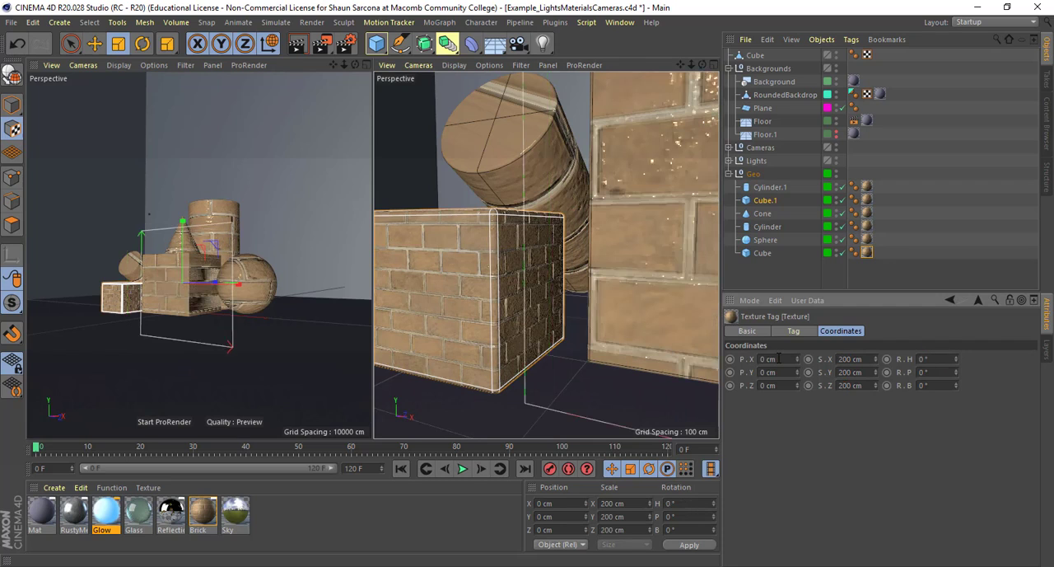
Scale the Brick projection on the large Cube down uniformly to about 116.6 cm
scroll(598, 326, "down", 6)
middle_click_drag(593, 329, 531, 333, "alt")
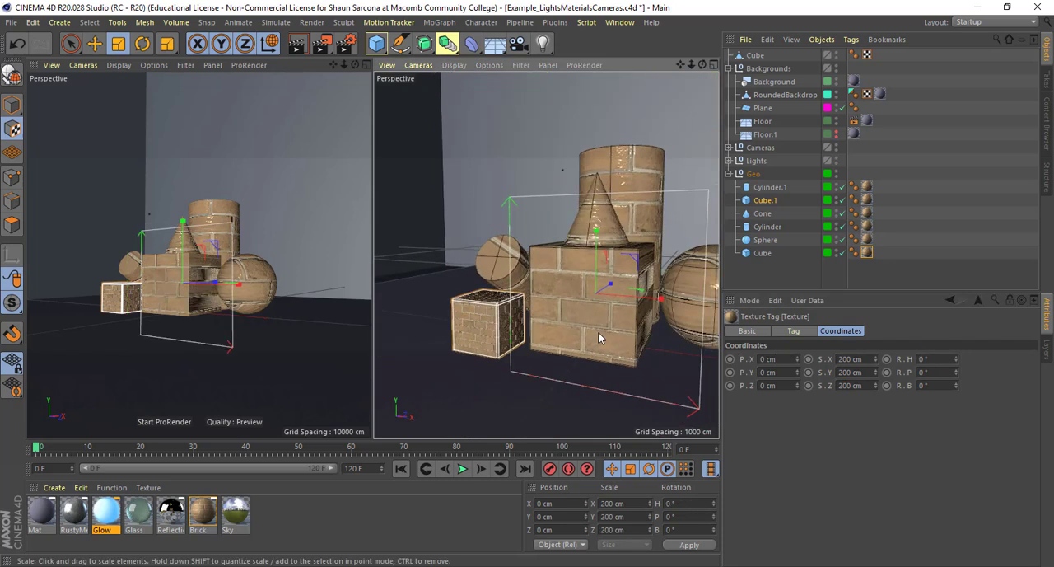
left_click(628, 336)
left_click_drag(628, 336, 573, 320)
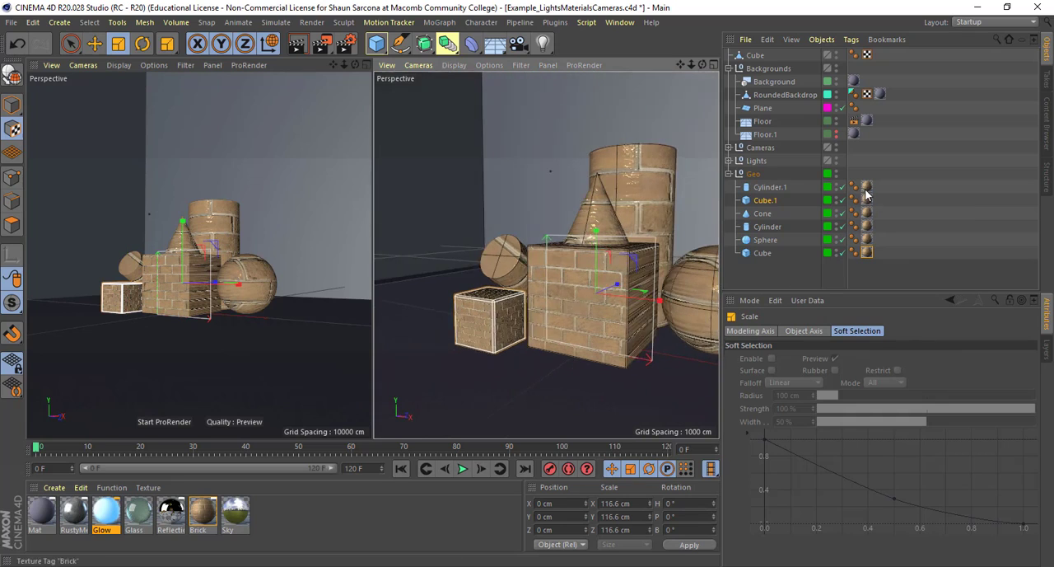
Set Cylinder.1's Brick tag coordinates to X position 0 cm, scale 200 cm on all axes and heading 0°
left_click(866, 188)
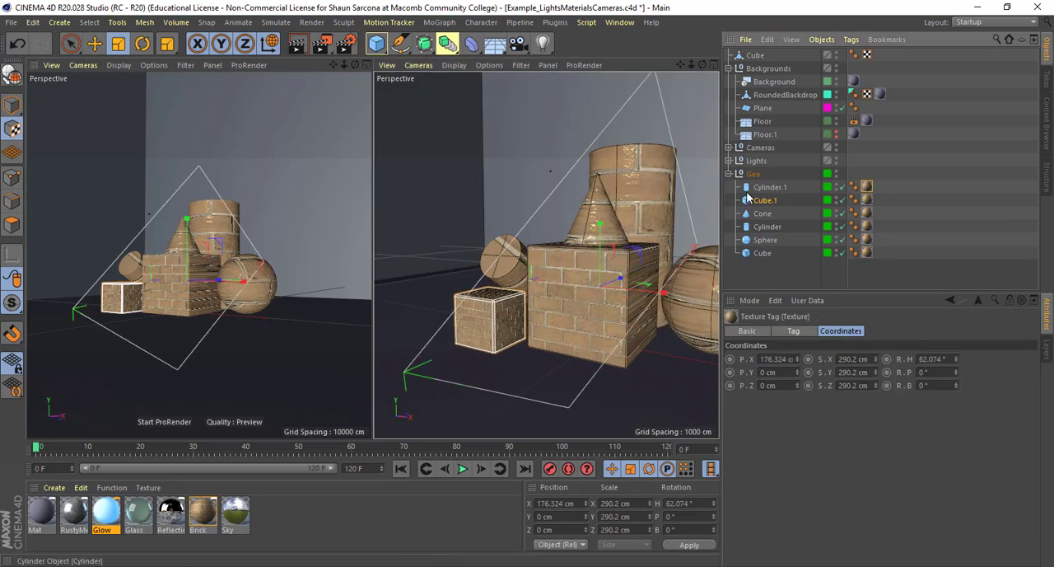
double_click(784, 359)
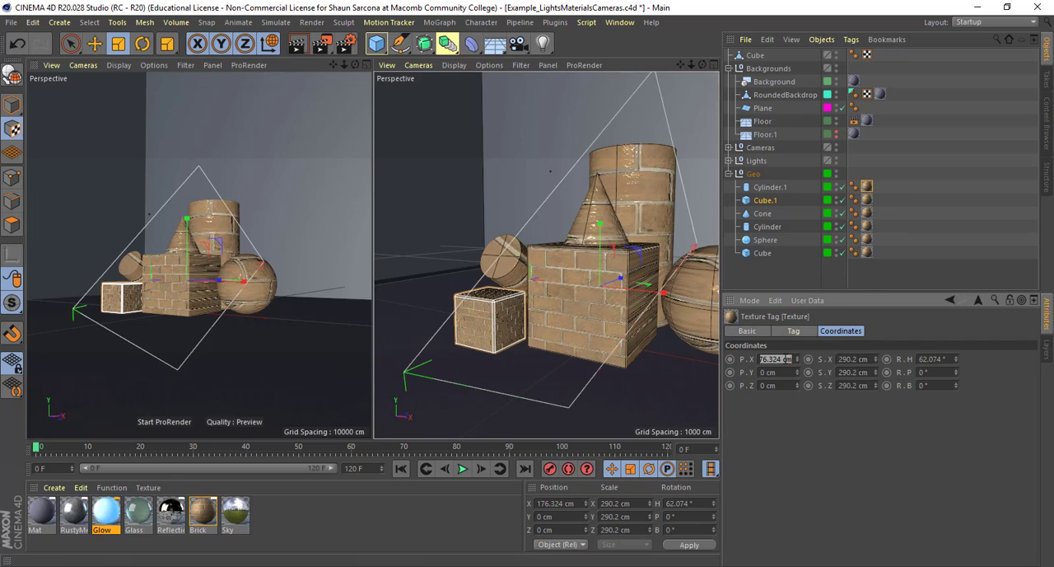
key("Tab")
type("200")
key("Tab")
type("200")
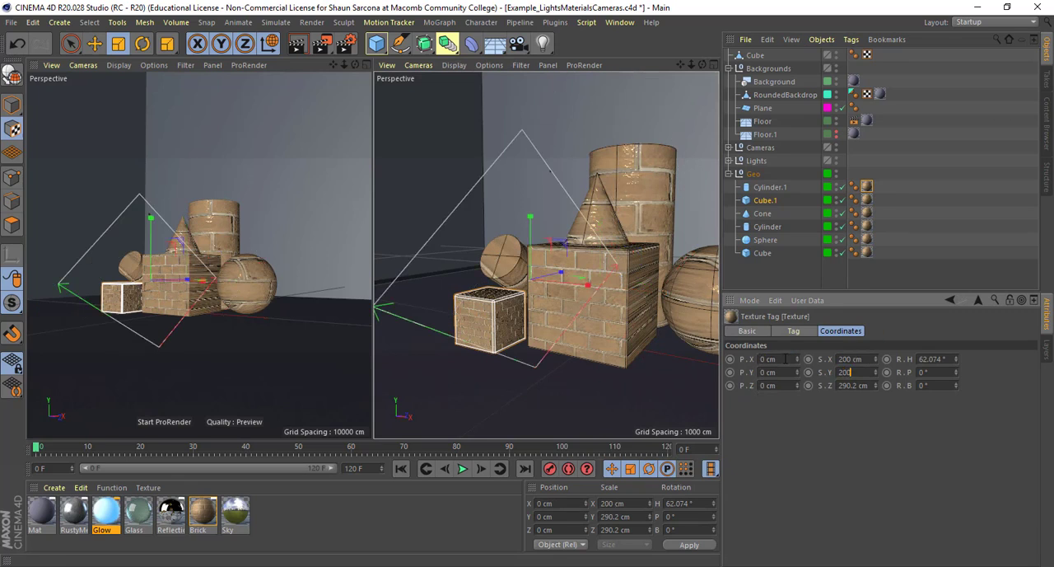
key("Tab")
type("200")
type("0")
key("Tab")
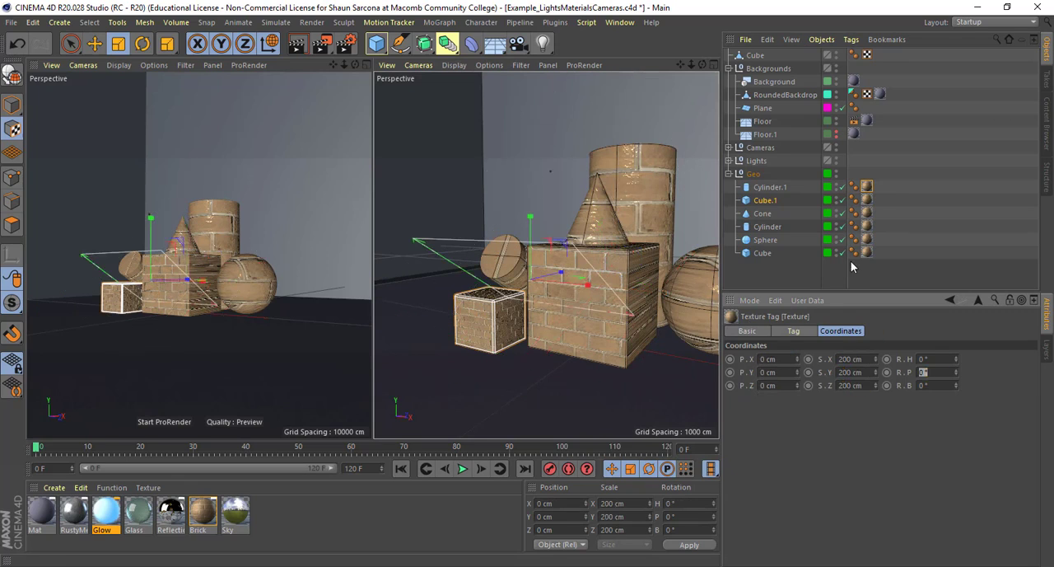
Change the projection type of Cylinder.1's Brick texture tag to Cylindrical
left_click(794, 332)
left_click(838, 384)
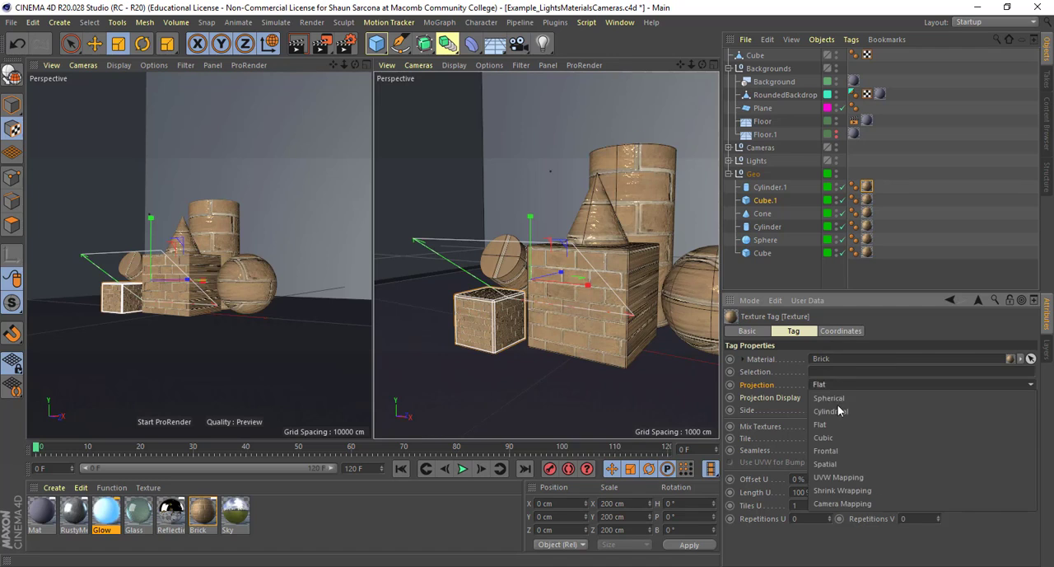
left_click(839, 408)
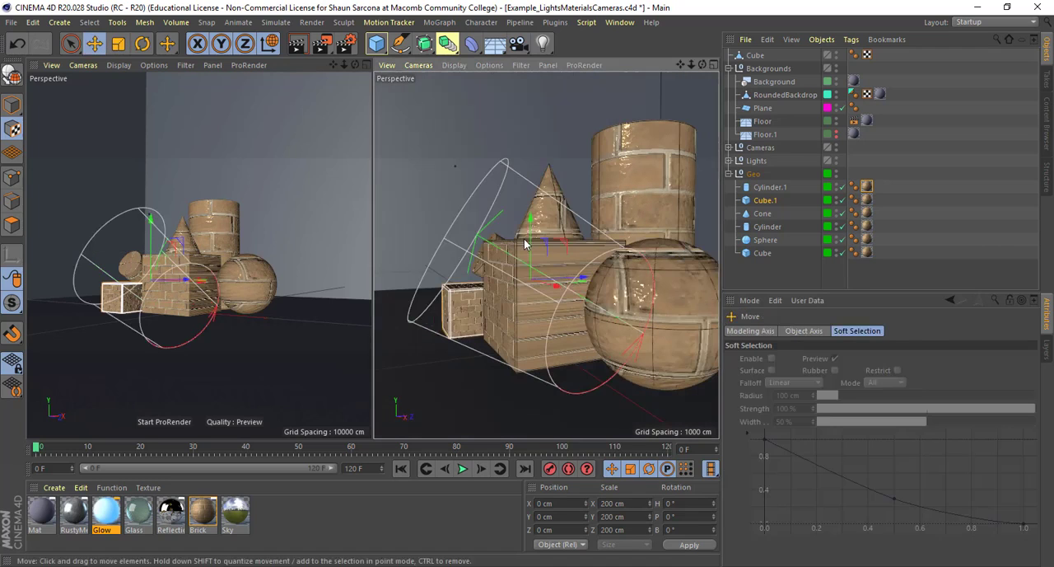
Try to rotate the cylindrical Brick projection on Cylinder.1 to a pitch of about -57°
key("r")
left_click(803, 330)
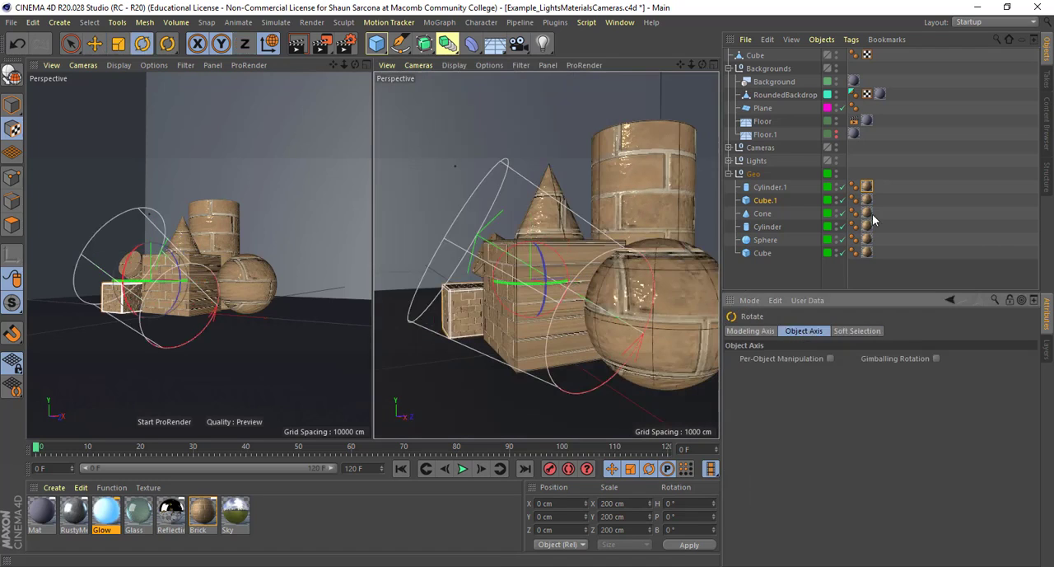
left_click(866, 188)
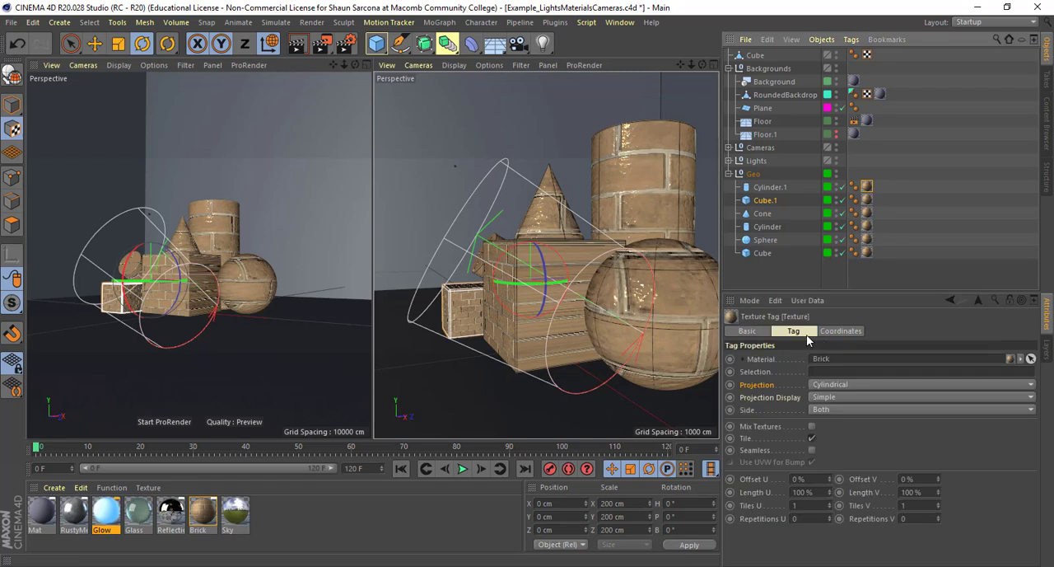
left_click(837, 332)
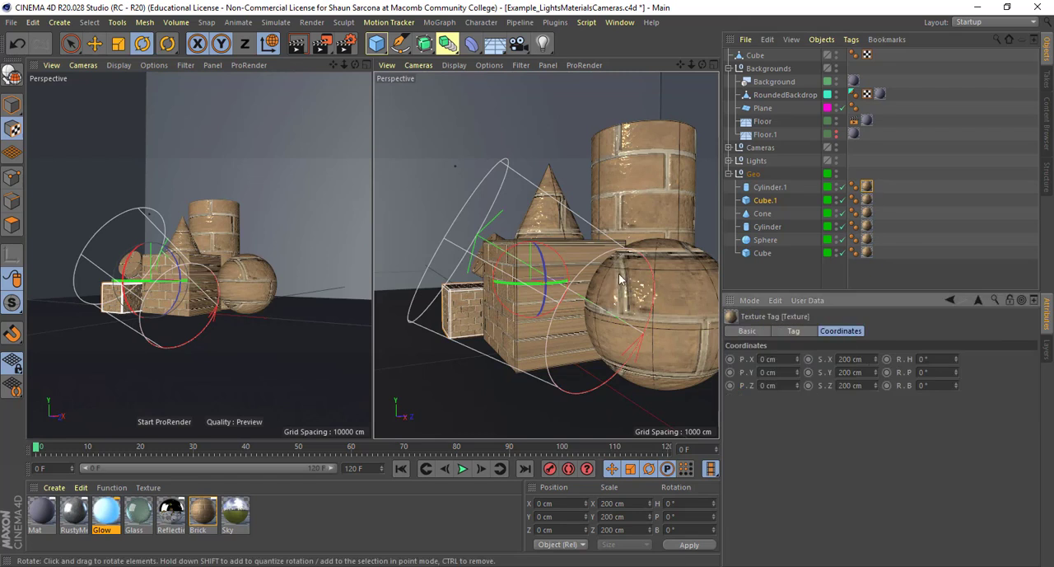
left_click_drag(523, 247, 590, 294)
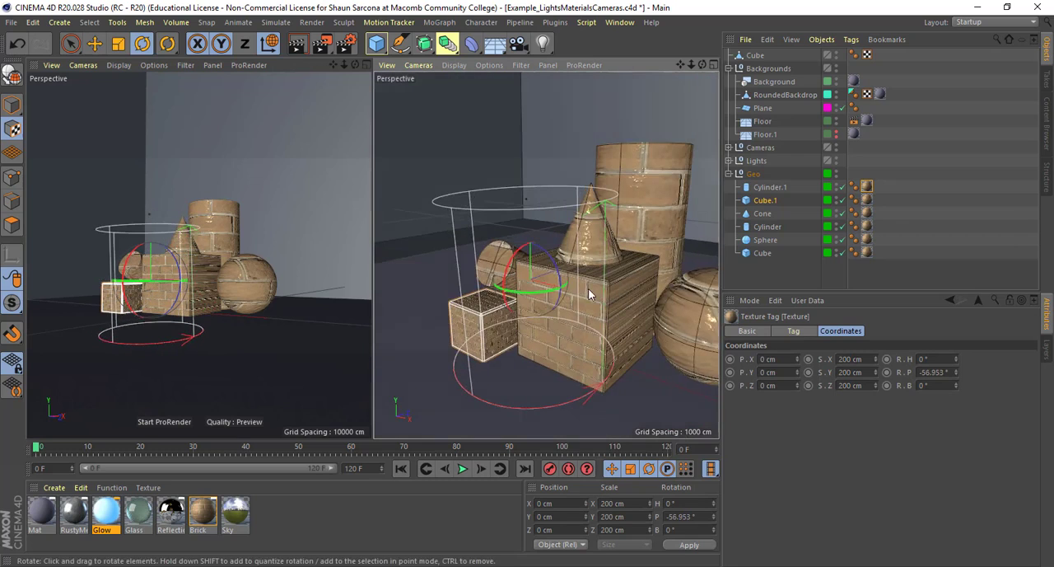
key("e")
key("ctrl+z")
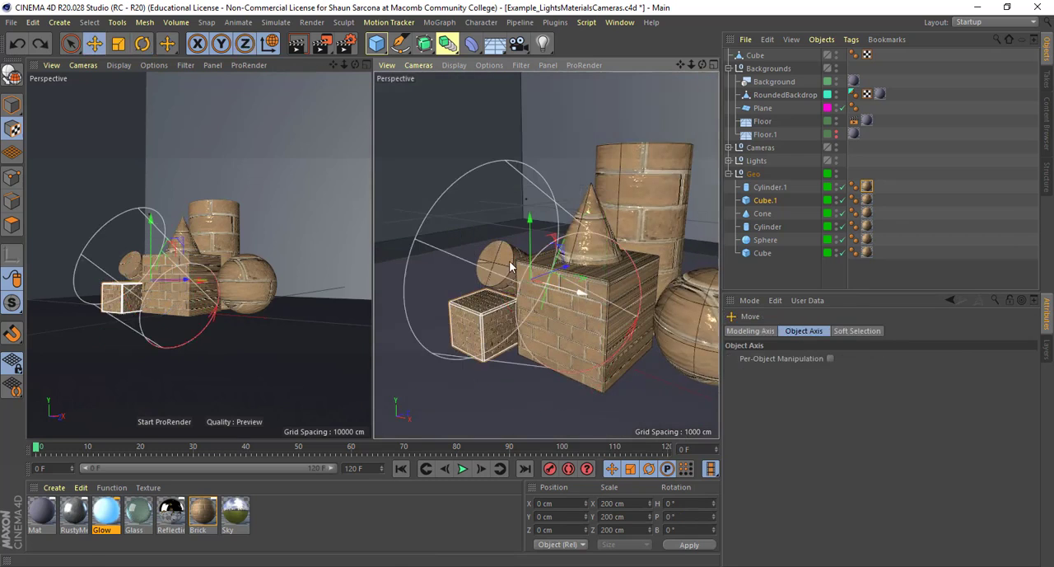
Make the Cylinder.1 primitive an editable polygon object
left_click_drag(560, 290, 433, 276, "alt")
scroll(354, 278, "up", 2)
scroll(355, 278, "up", 2)
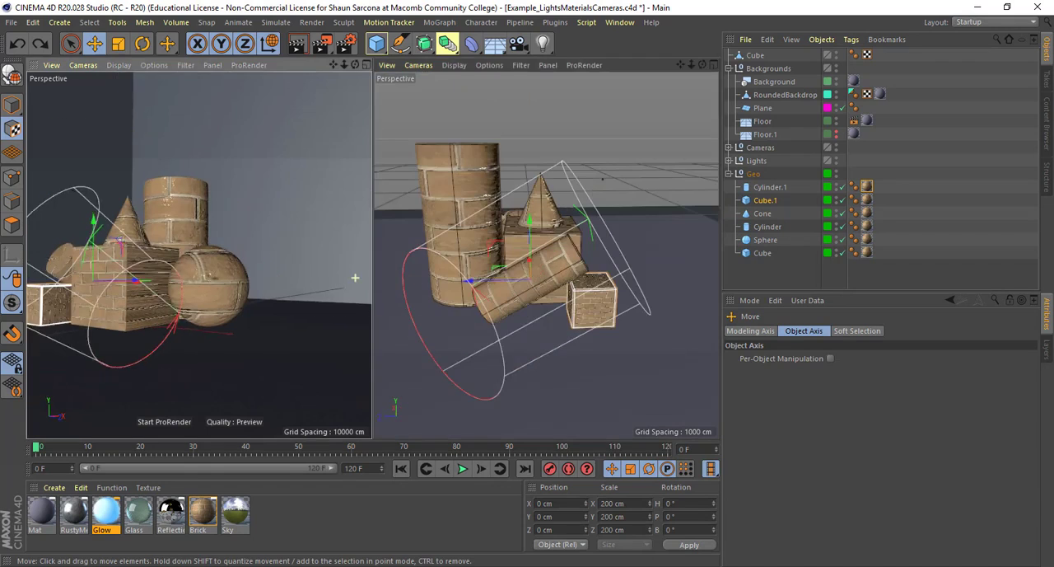
scroll(346, 275, "down", 2)
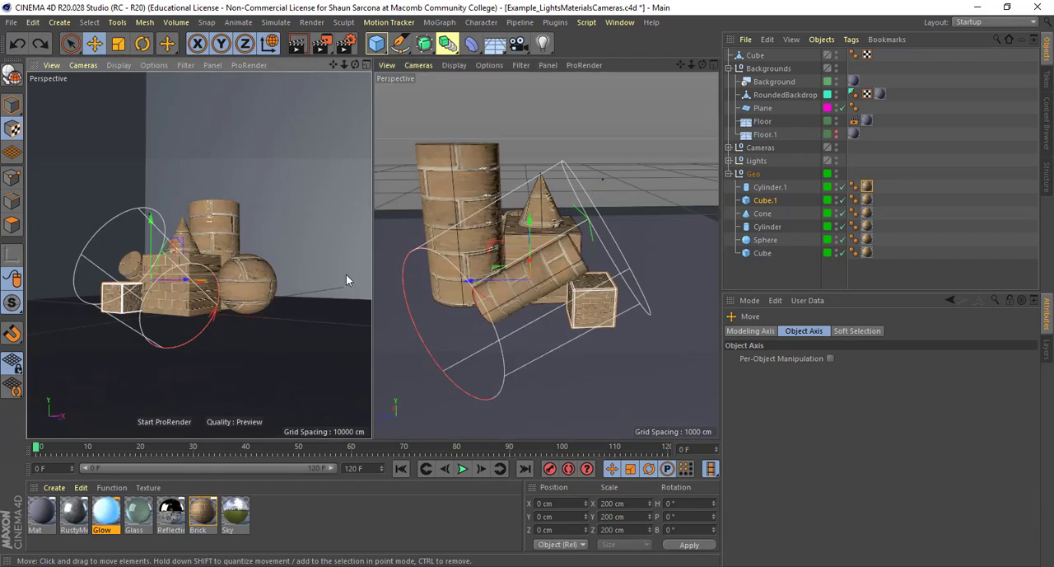
scroll(537, 296, "up", 5)
left_click_drag(497, 310, 570, 229, "alt")
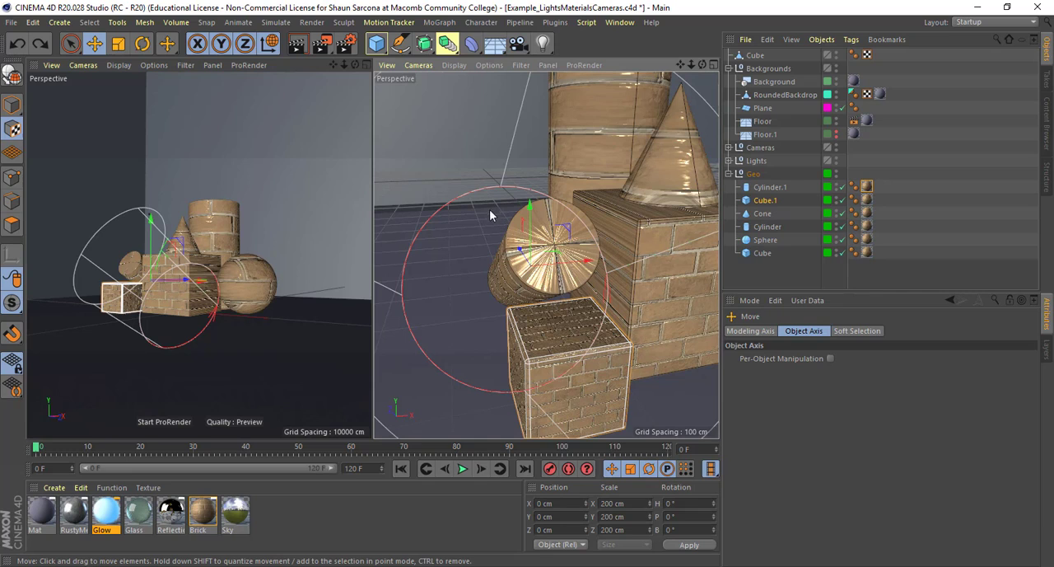
left_click(768, 202)
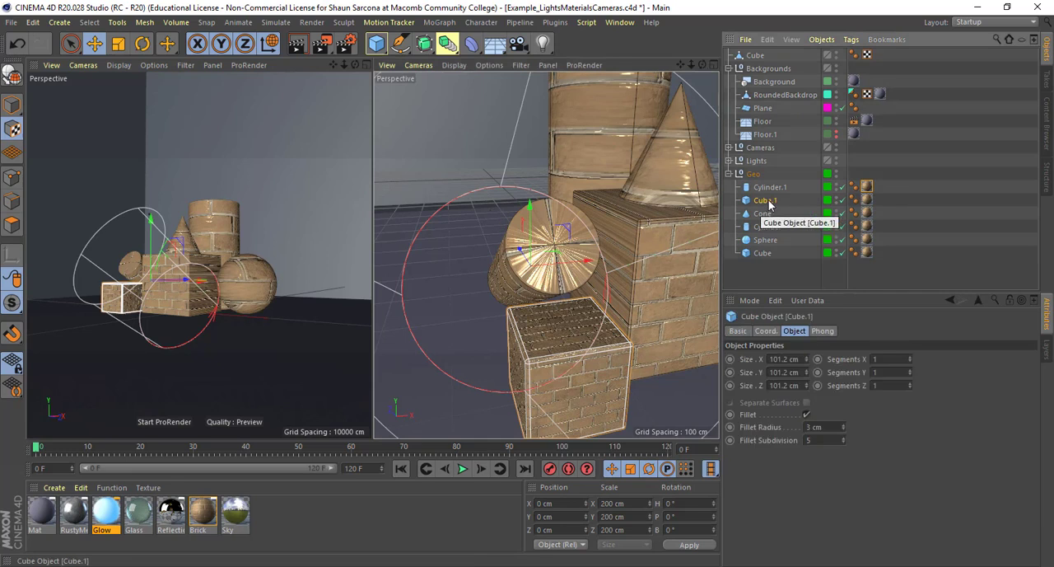
left_click(768, 187)
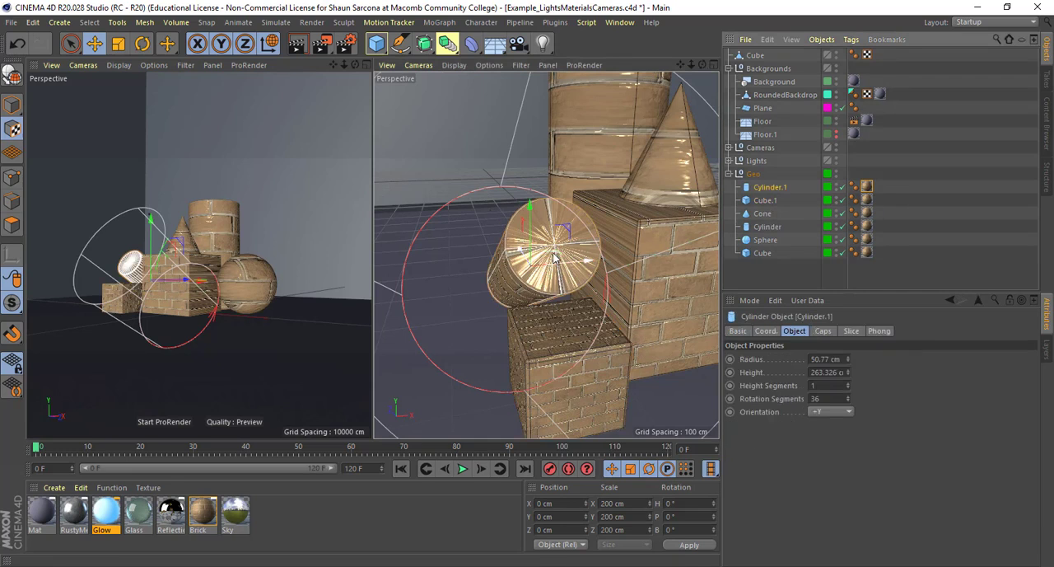
key("c")
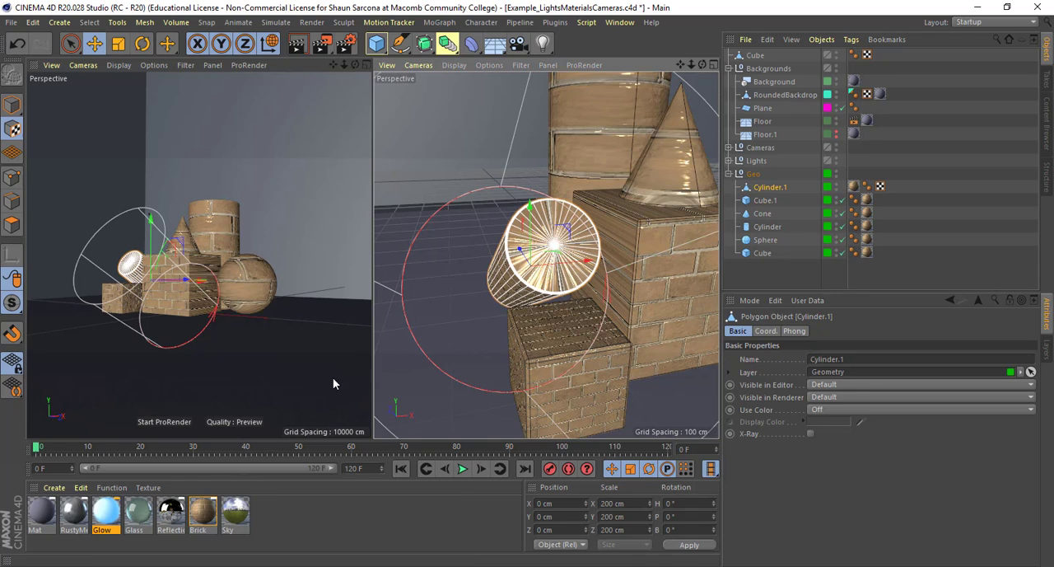
Select the polygons of Cylinder.1's front end cap with Live Selection and grow the selection by one ring
left_click(12, 224)
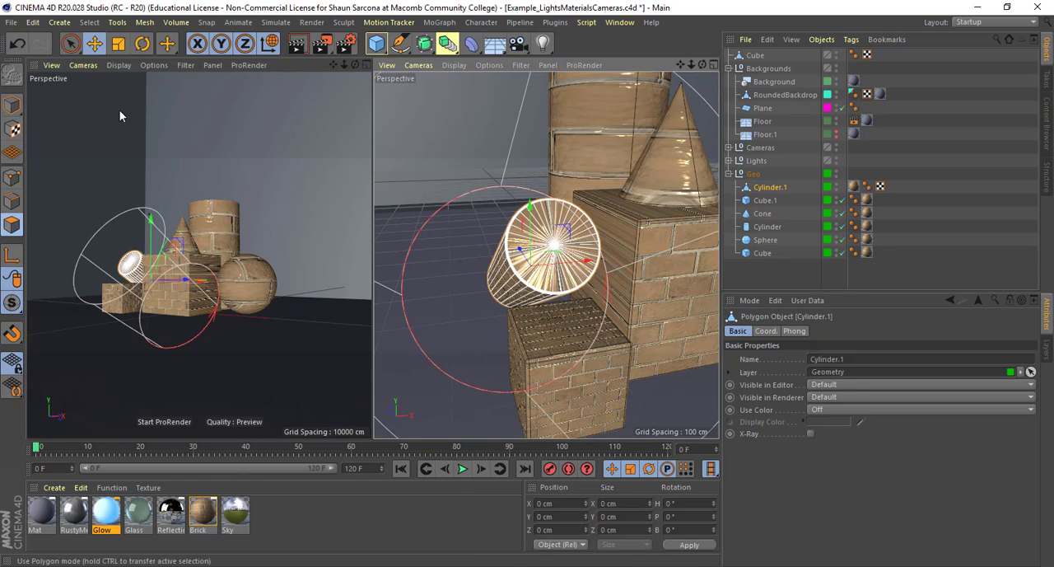
left_click(70, 44)
scroll(482, 269, "up", 4)
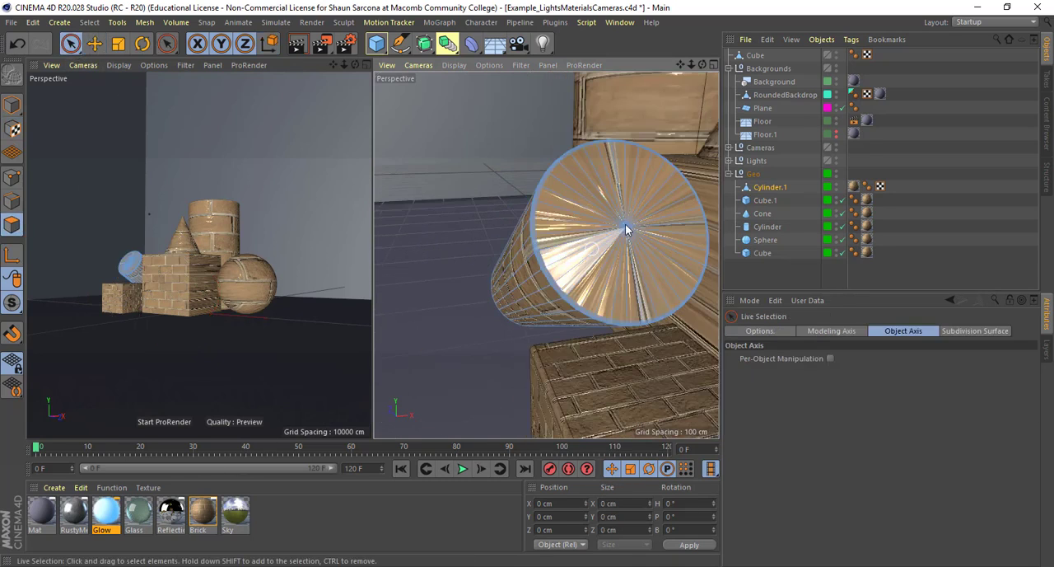
mouse_move(587, 216)
left_mouse_down()
mouse_move(647, 213)
mouse_move(618, 244)
left_mouse_up()
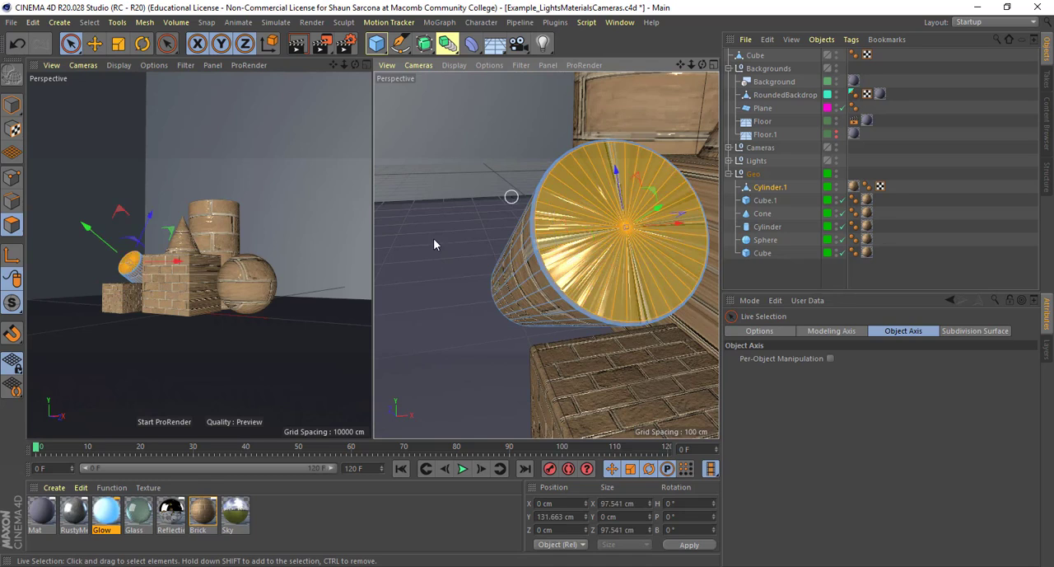
left_click(88, 22)
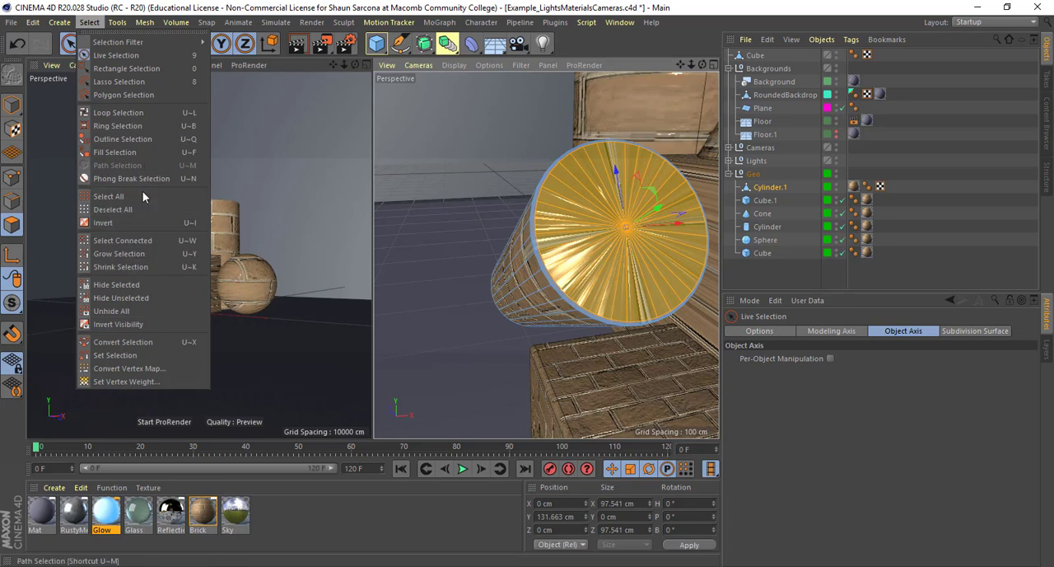
left_click(138, 254)
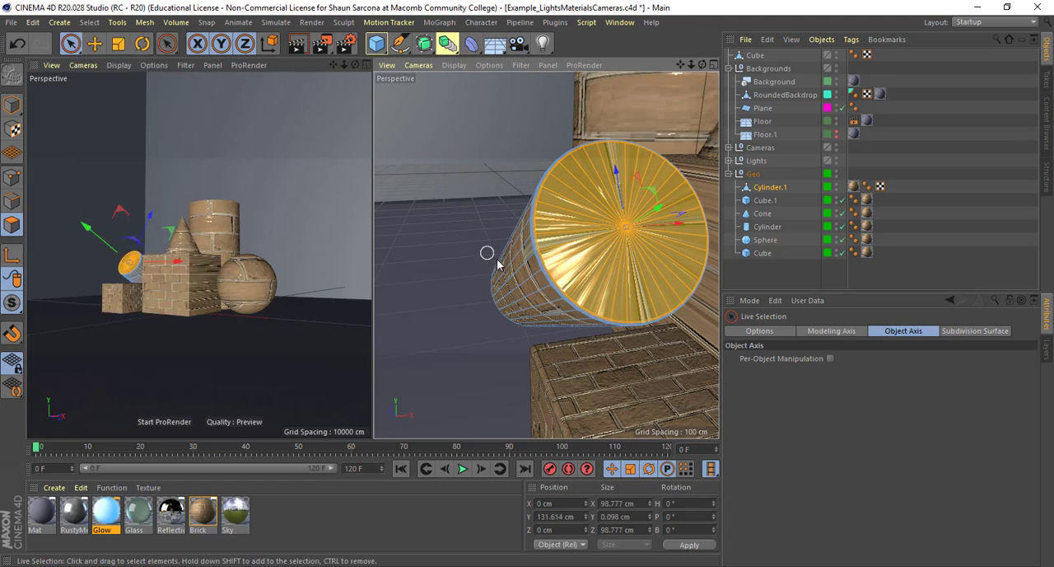
Apply the Brick material to the selected end-cap polygons of Cylinder.1
scroll(497, 261, "up", 2)
left_click_drag(197, 519, 602, 284)
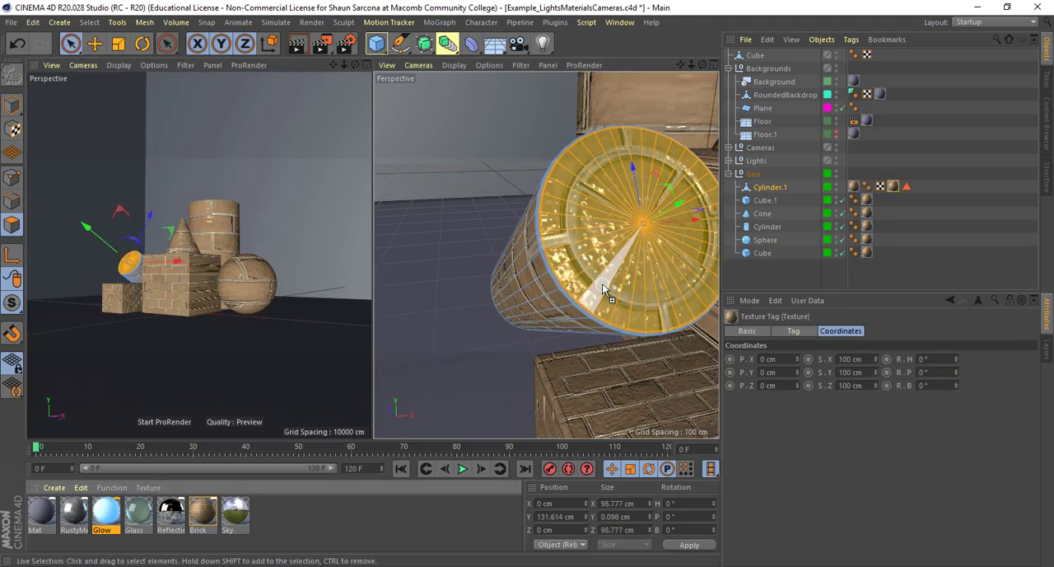
left_click(905, 188)
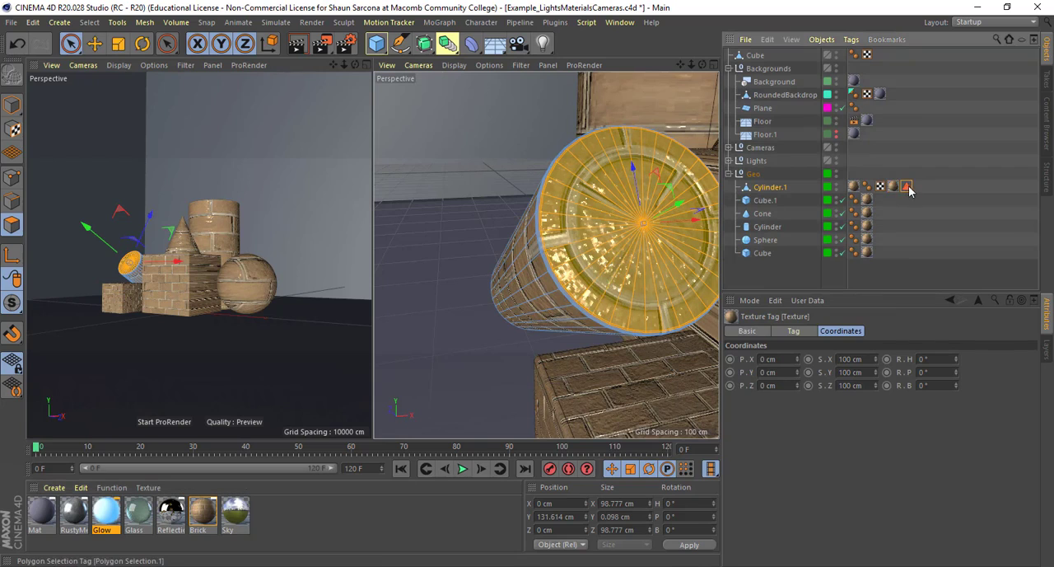
Set the projection of the end cap's new Brick texture tag on Cylinder.1 to Flat
left_click(894, 187)
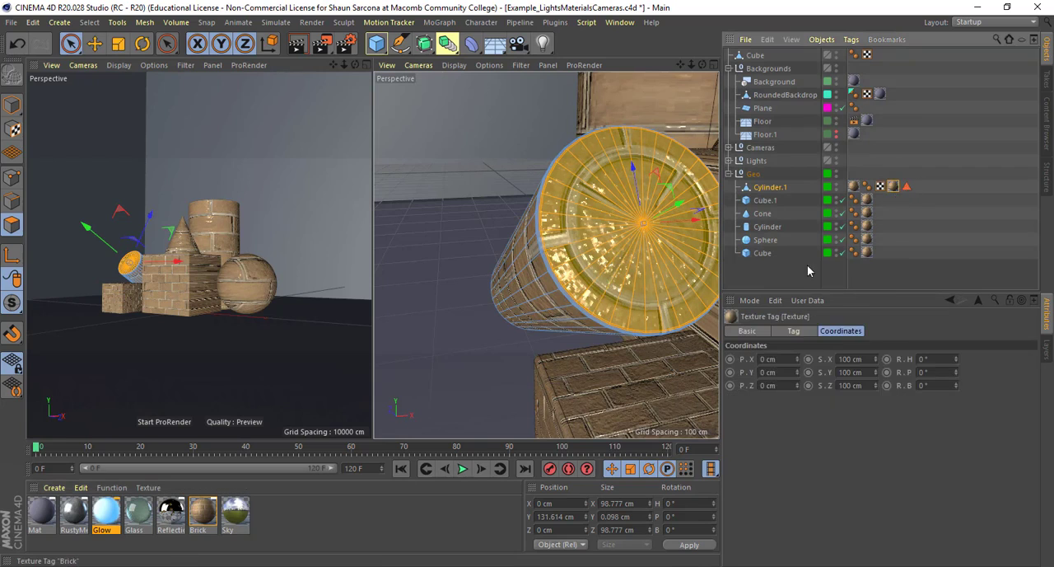
left_click(792, 332)
left_click(837, 385)
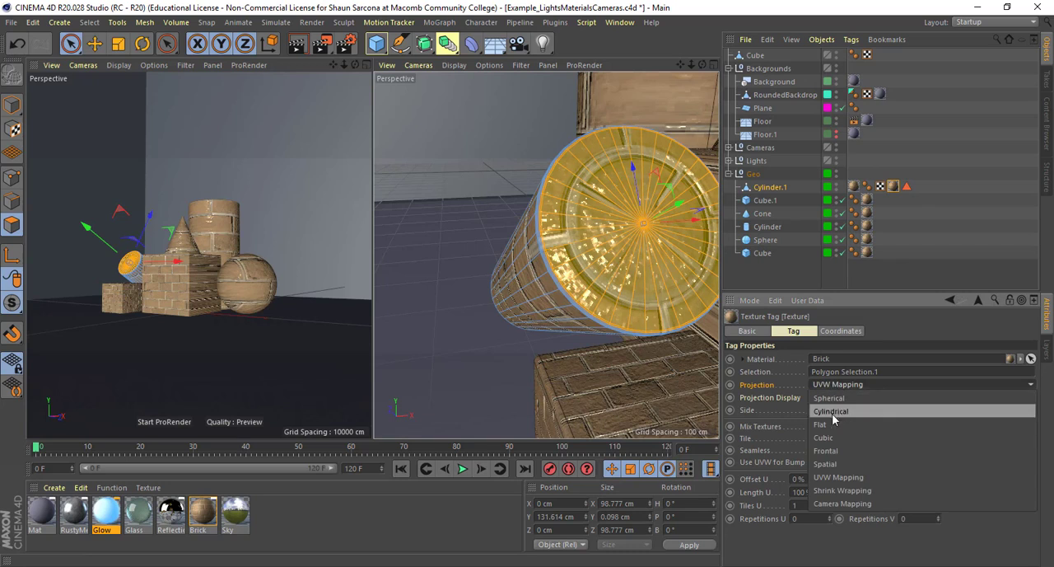
left_click(831, 425)
scroll(633, 307, "down", 4)
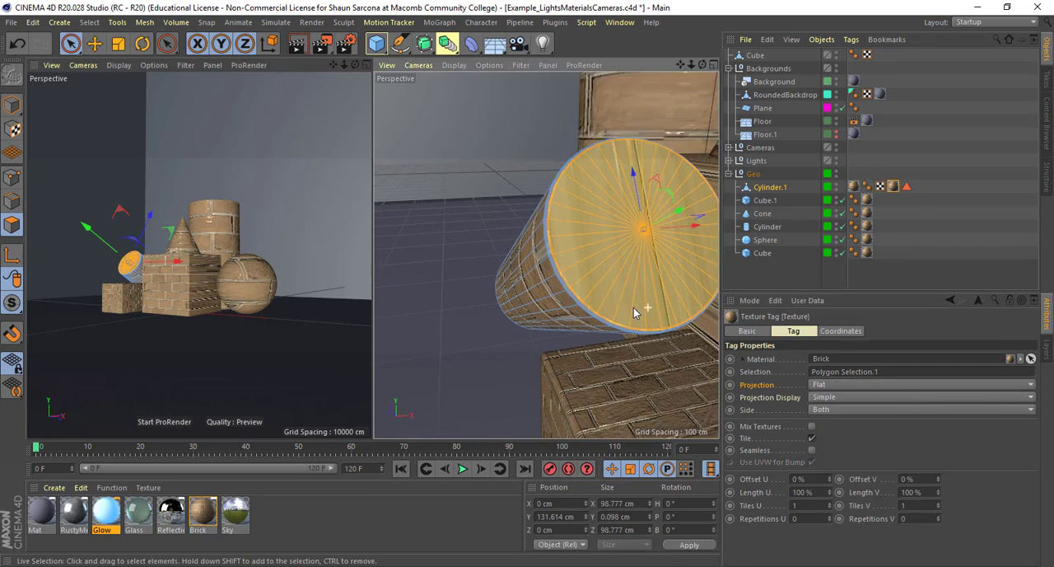
middle_click_drag(616, 309, 566, 311, "alt")
mouse_move(566, 311)
left_mouse_down("alt")
mouse_move(578, 294)
mouse_move(567, 298)
left_mouse_up("alt")
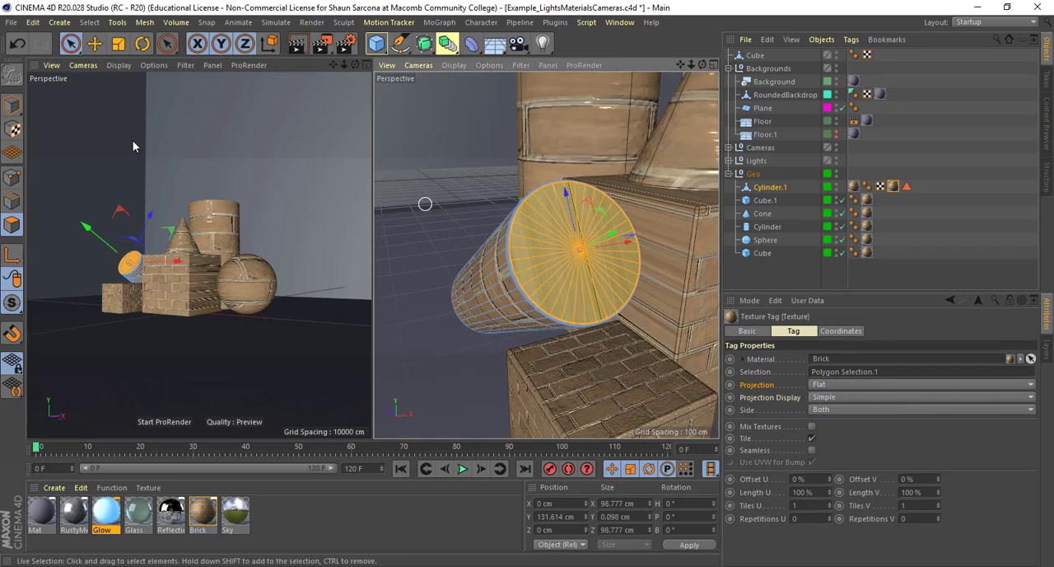
Rotate the flat Brick projection of Cylinder.1's end cap to a pitch of about 91° in texture mode
left_click(13, 132)
key("r")
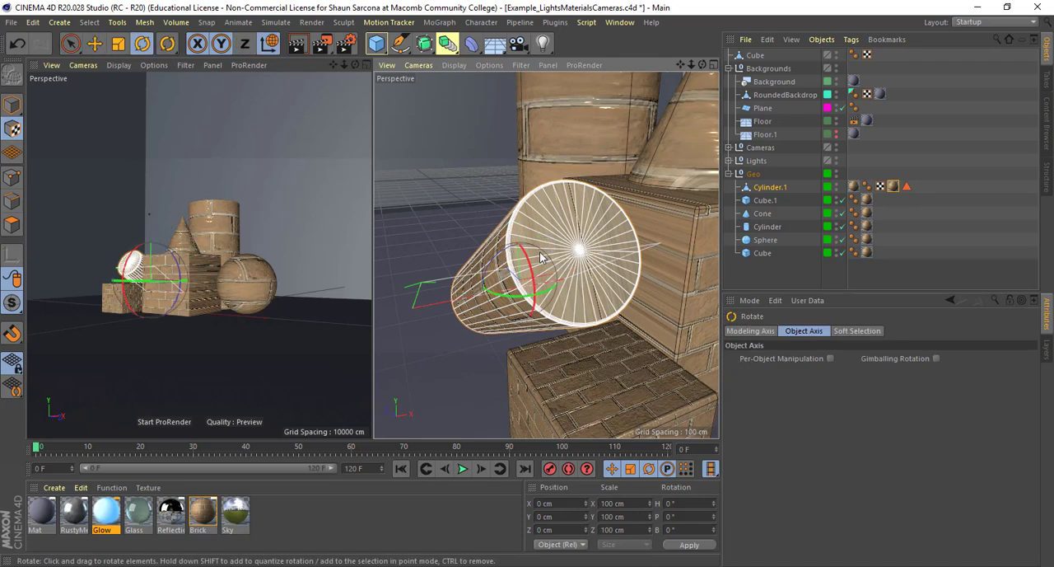
left_click_drag(531, 272, 531, 326)
left_click_drag(598, 256, 577, 247, "alt")
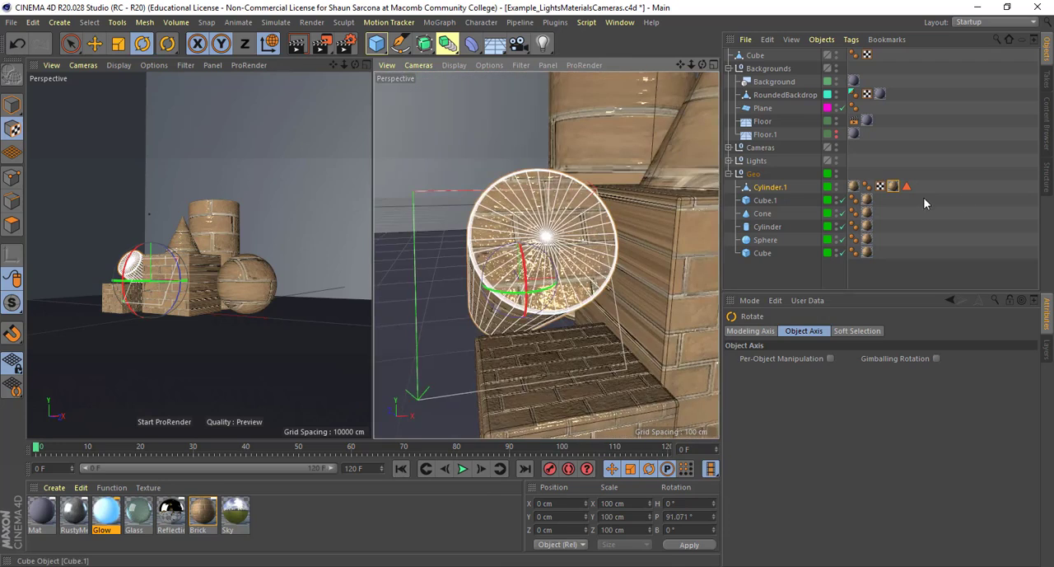
mouse_move(650, 216)
left_mouse_down("alt")
mouse_move(672, 188)
mouse_move(665, 208)
left_mouse_up("alt")
left_click_drag(581, 207, 556, 278, "alt")
scroll(532, 242, "down", 4)
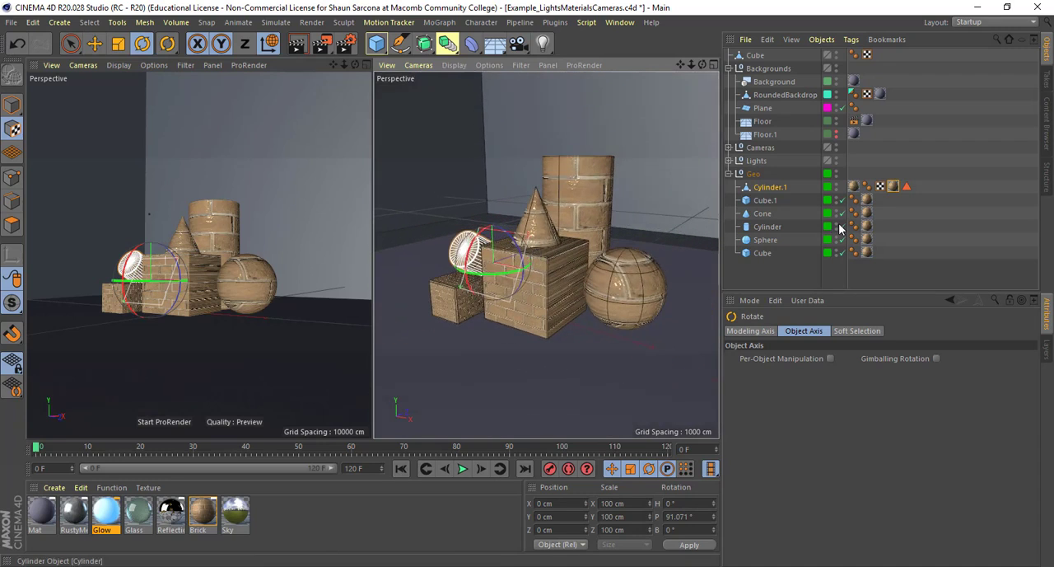
left_click_drag(936, 181, 848, 261)
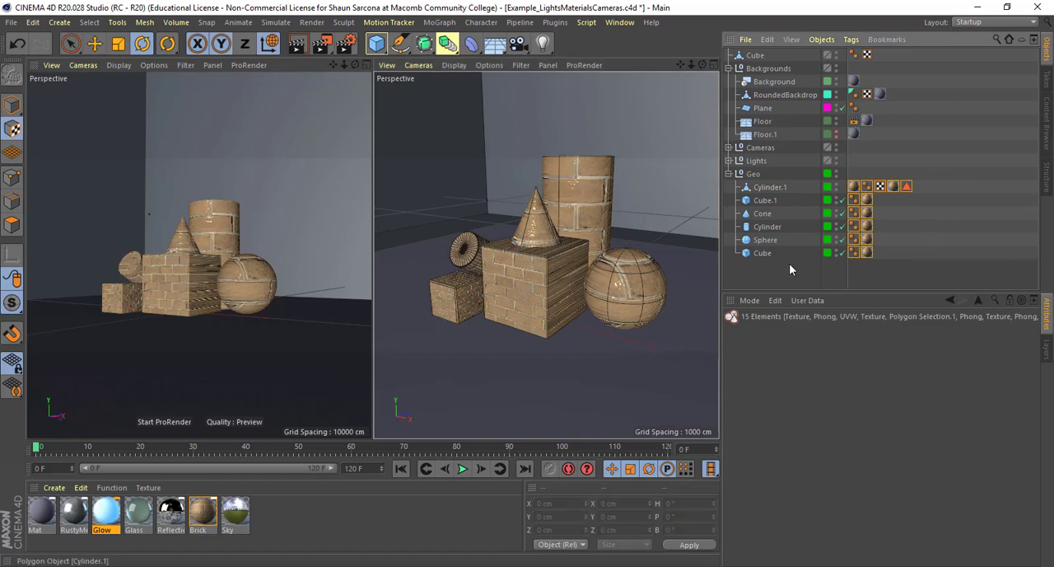
left_click(757, 278)
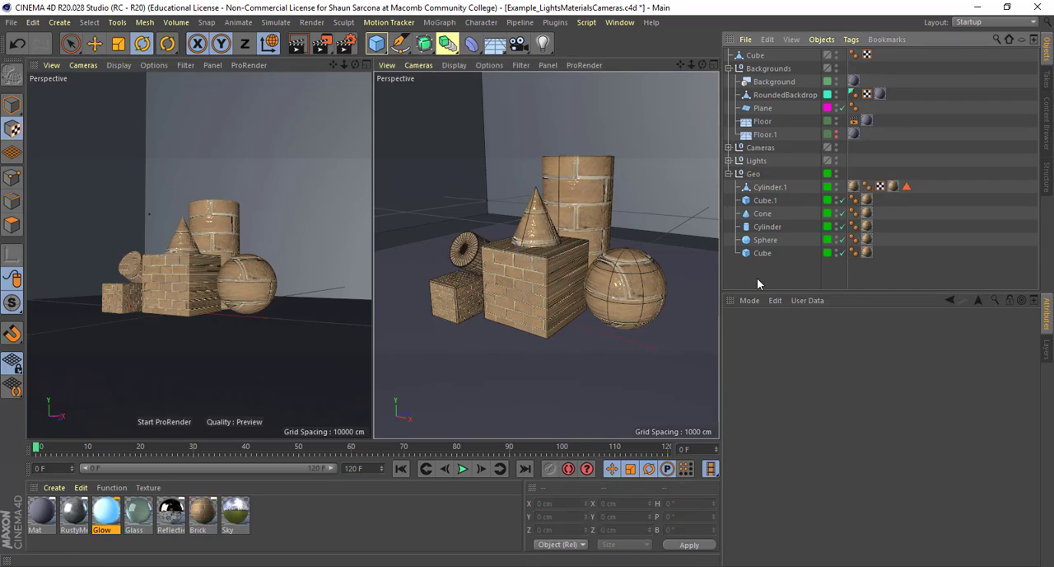